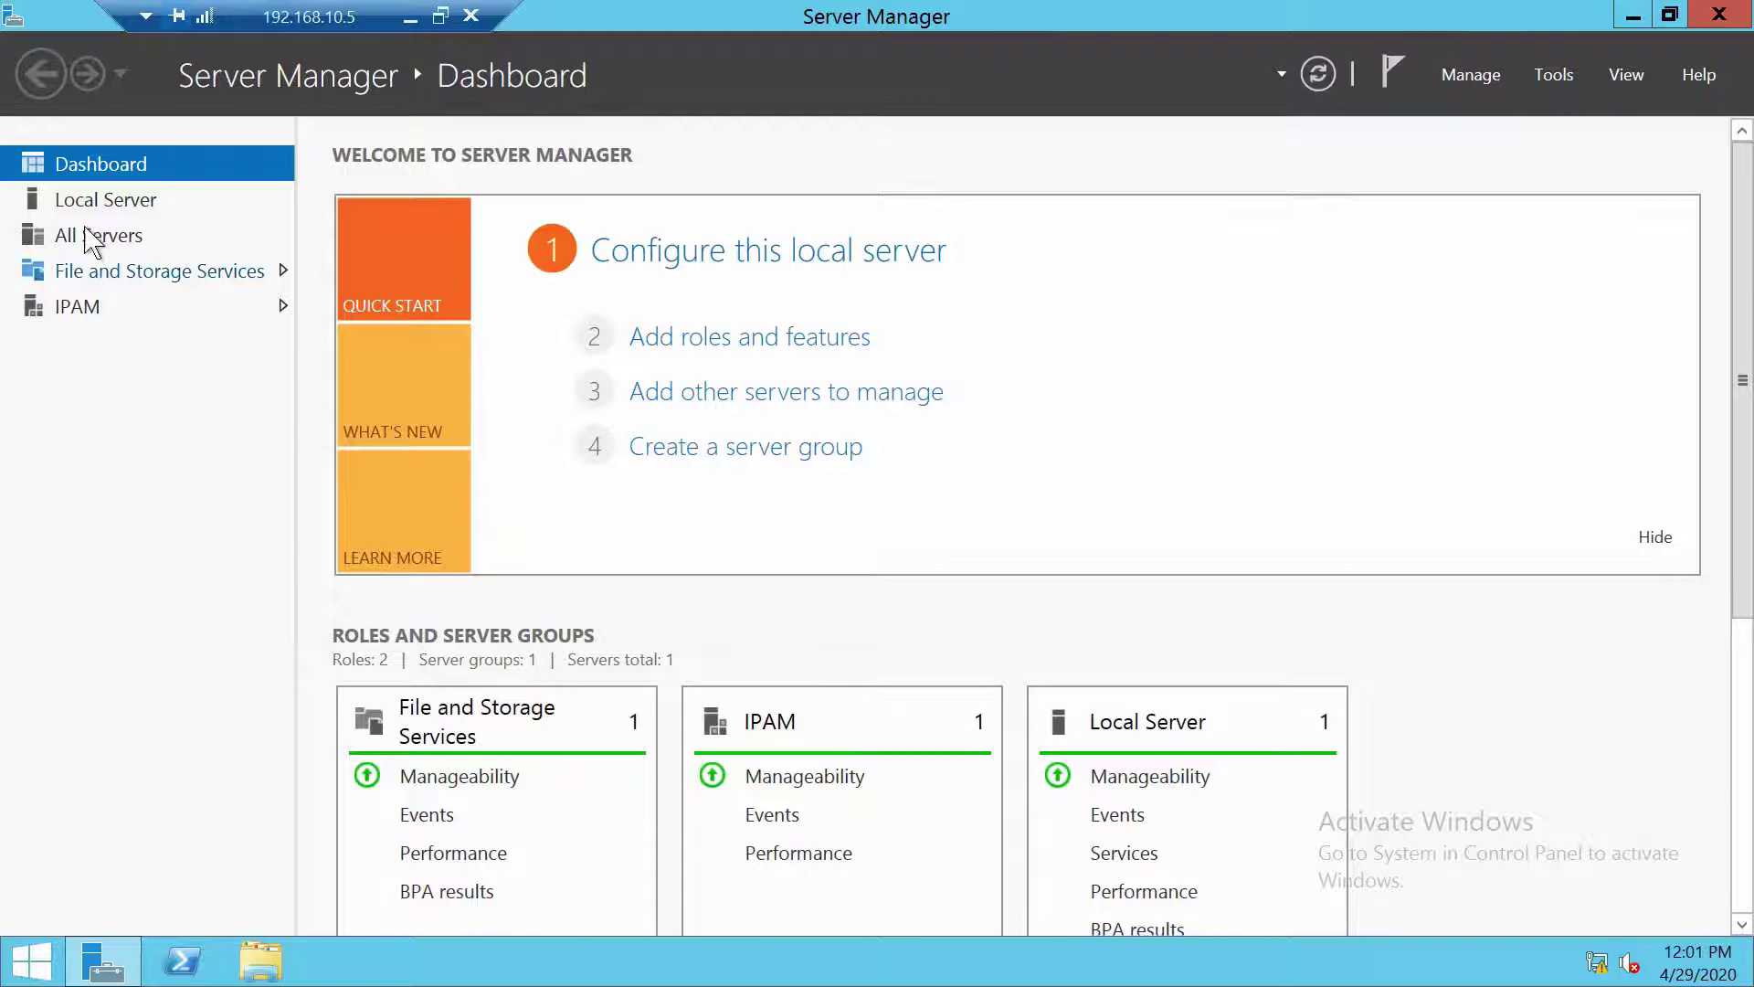
- Filter IPAM's DNS and DHCP Servers list to DHCP servers and select dhcp01
{"action": "left_click", "coordinate": [77, 308]}
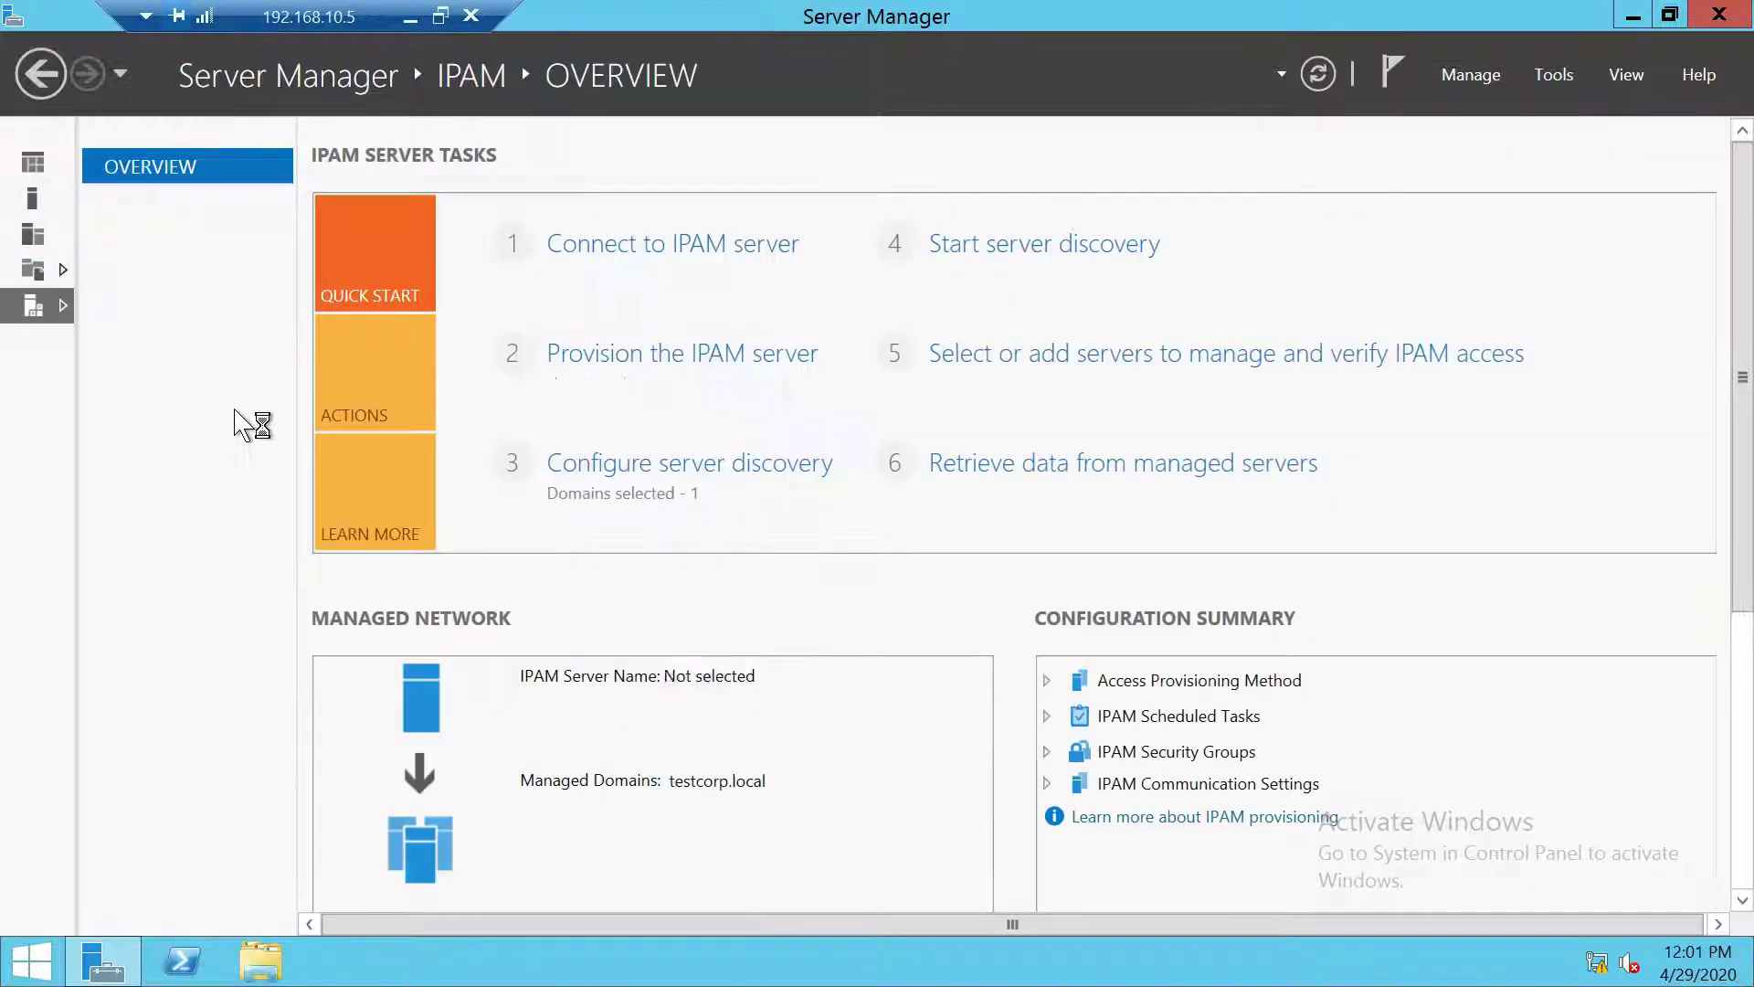
{"action": "left_click", "coordinate": [221, 277]}
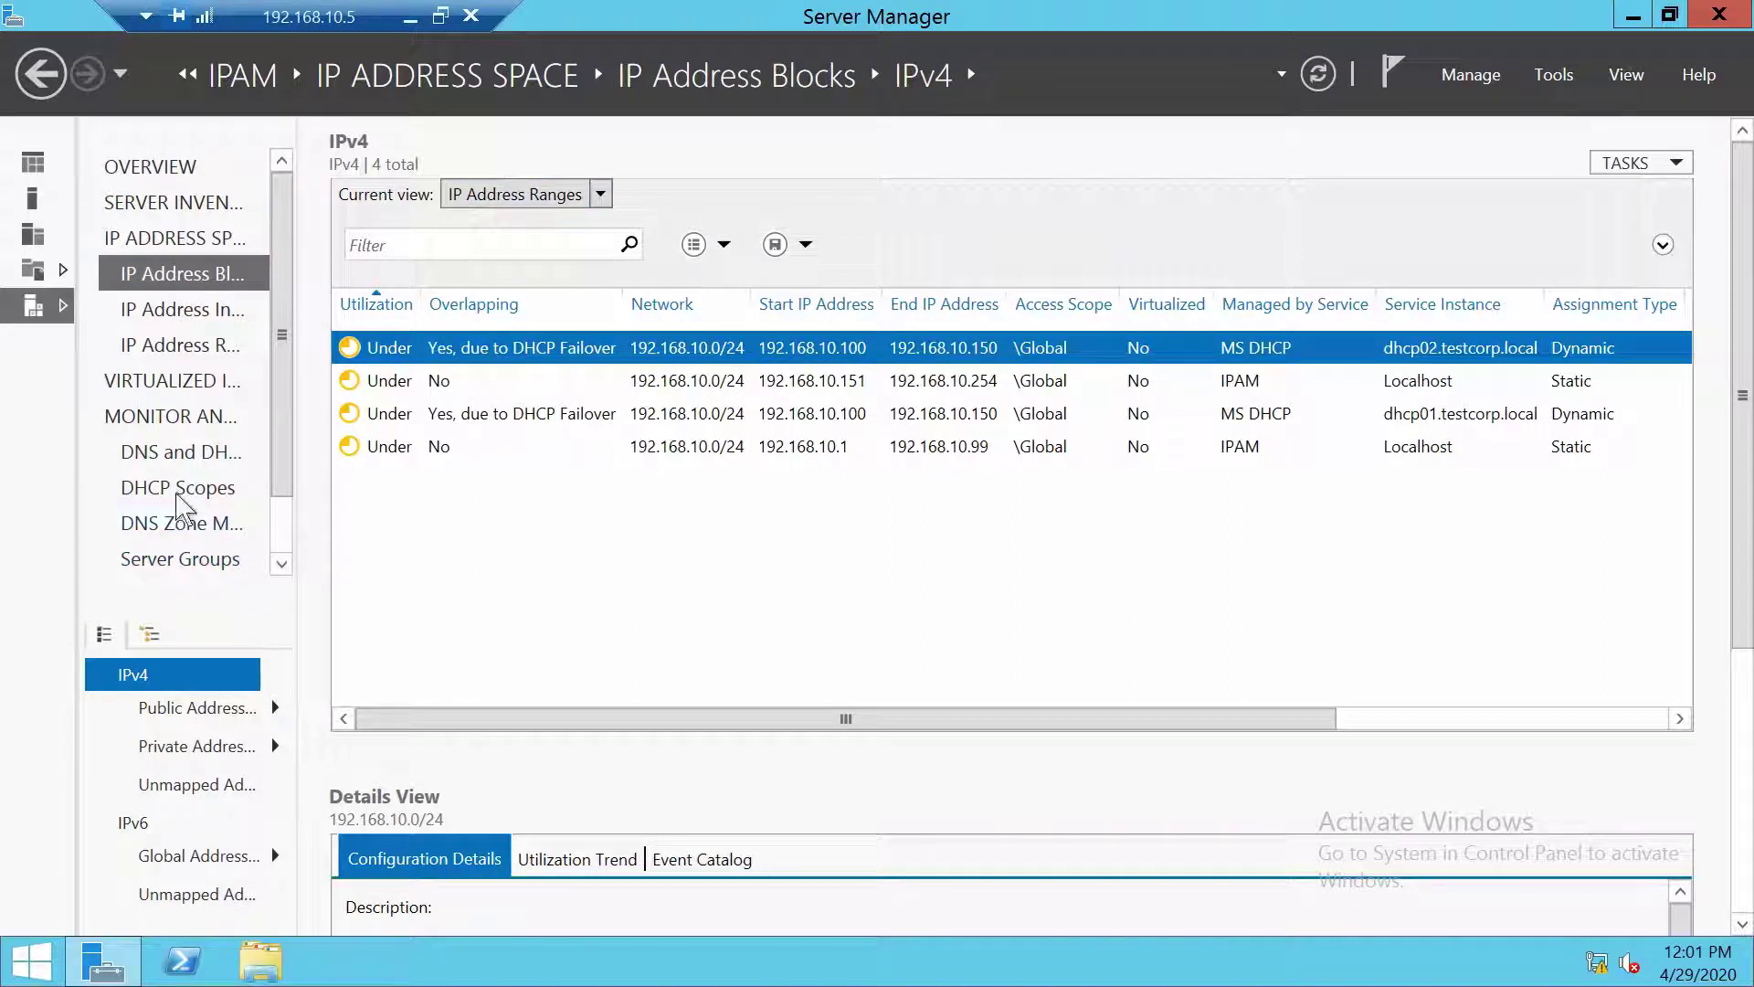
{"action": "left_click", "coordinate": [201, 491]}
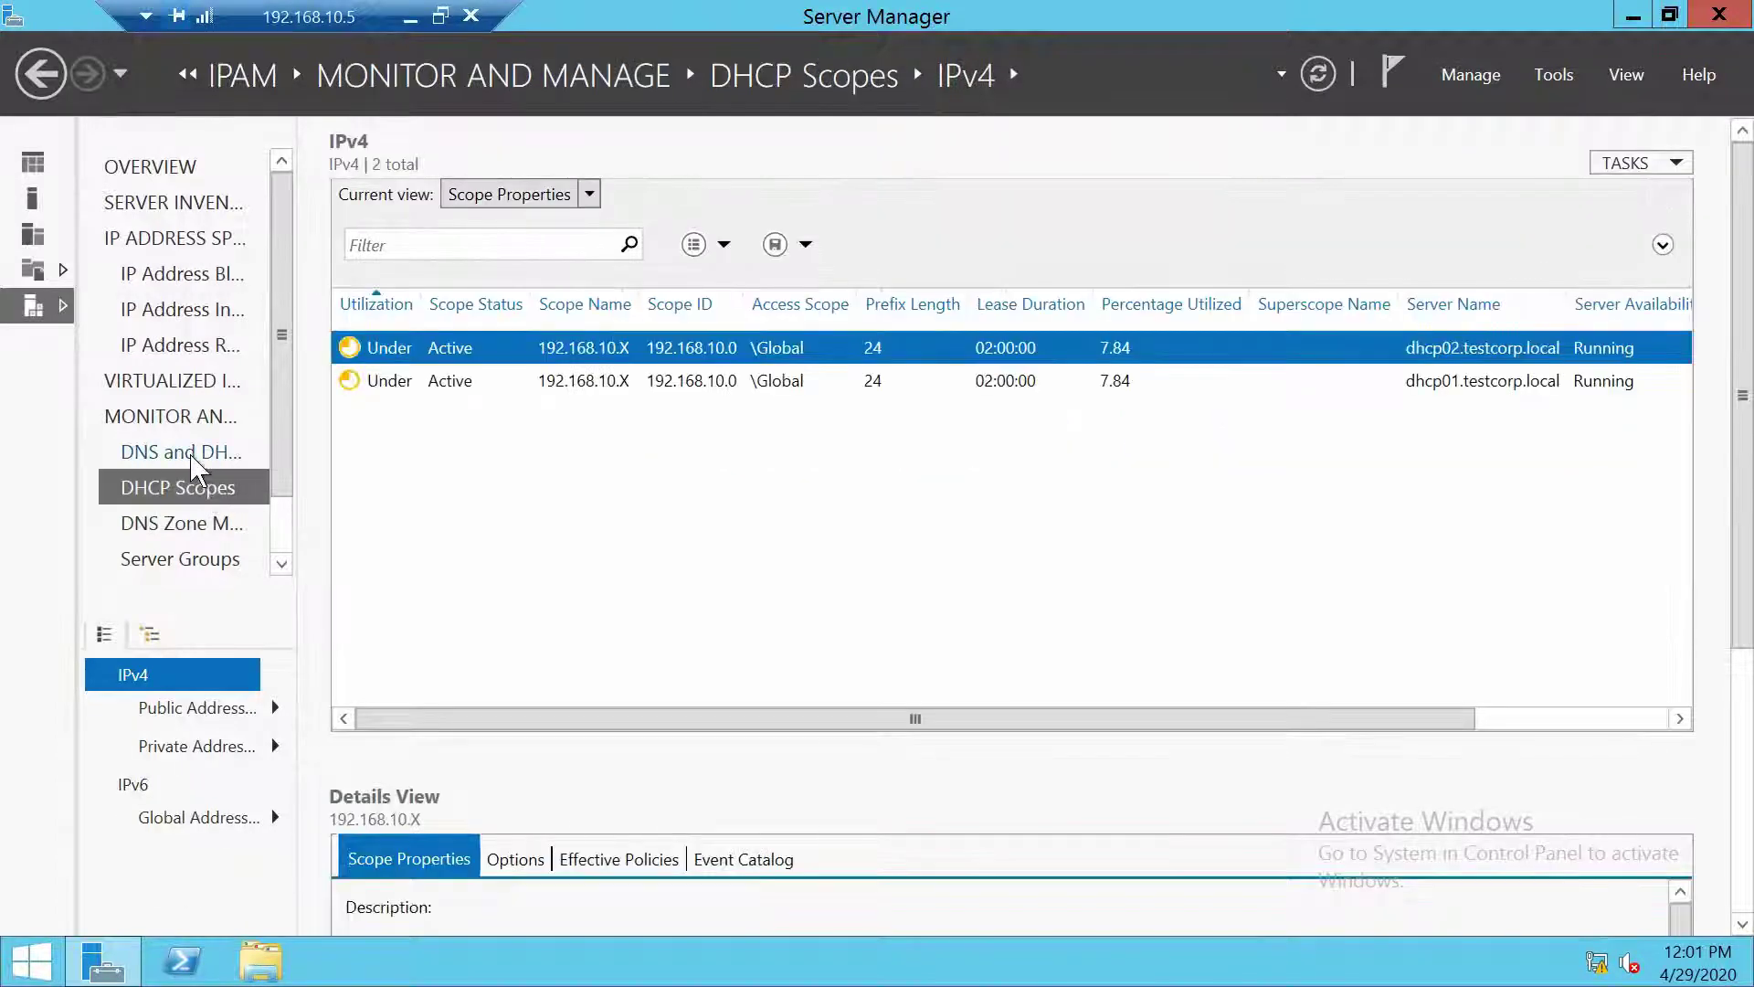
{"action": "left_click", "coordinate": [195, 451]}
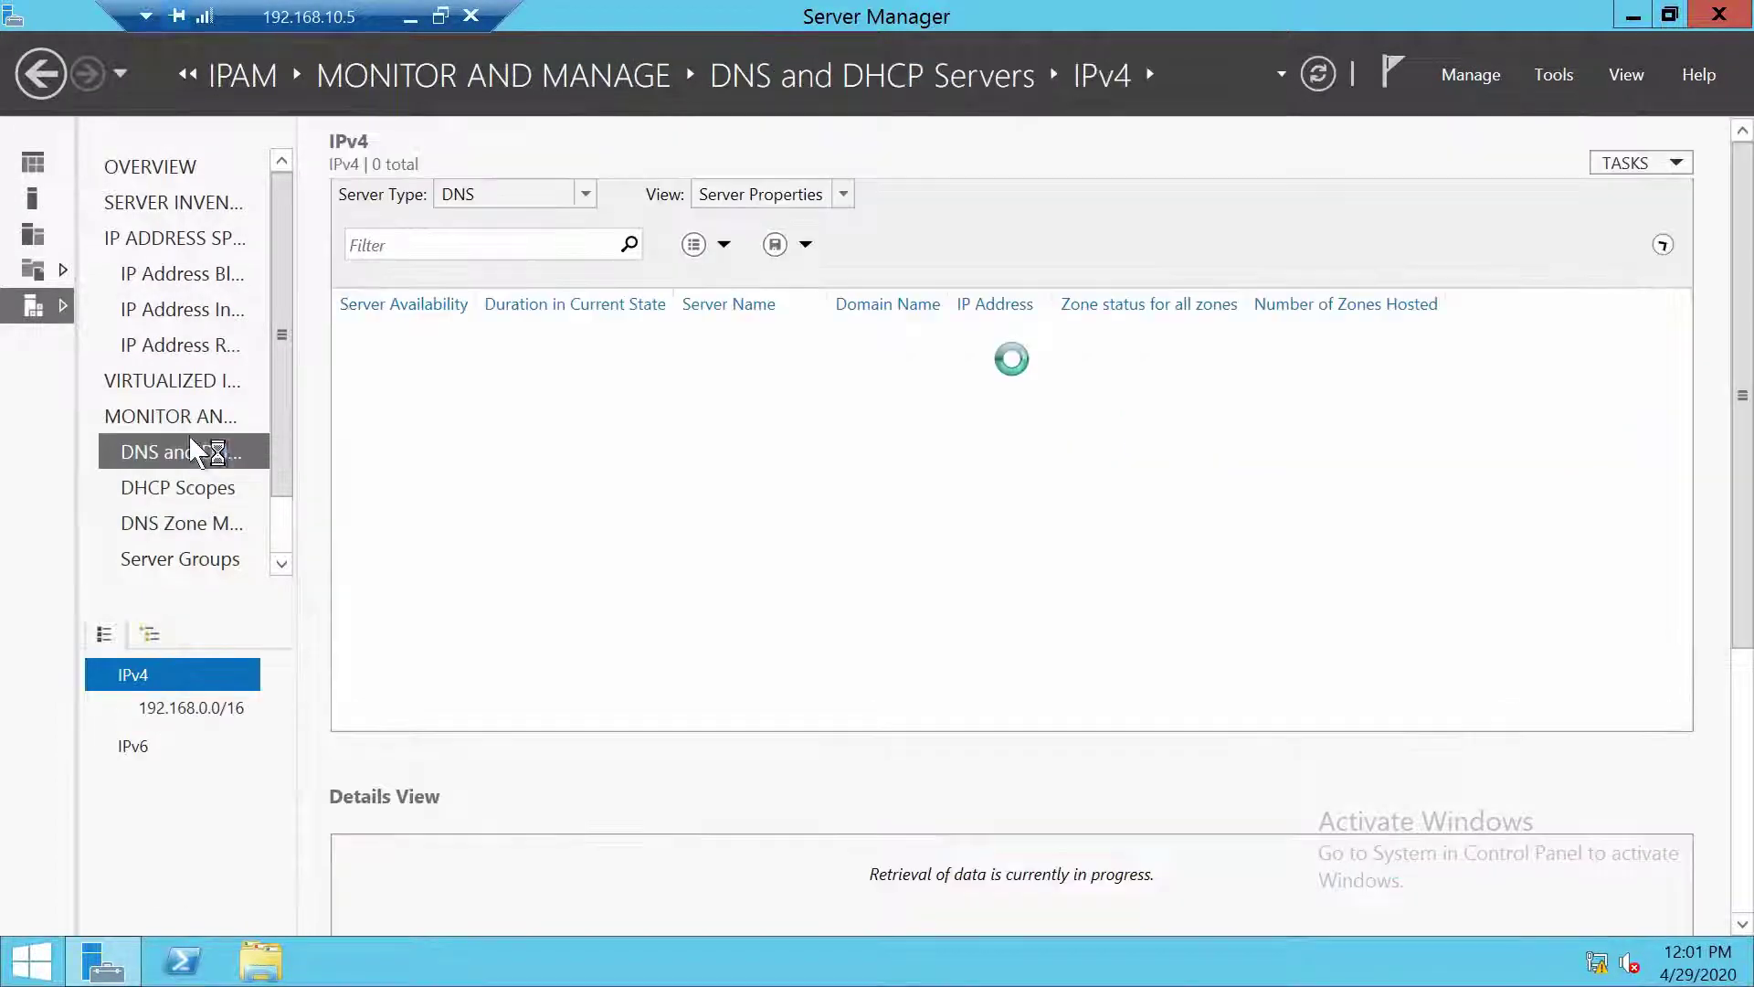
{"action": "left_click", "coordinate": [512, 194]}
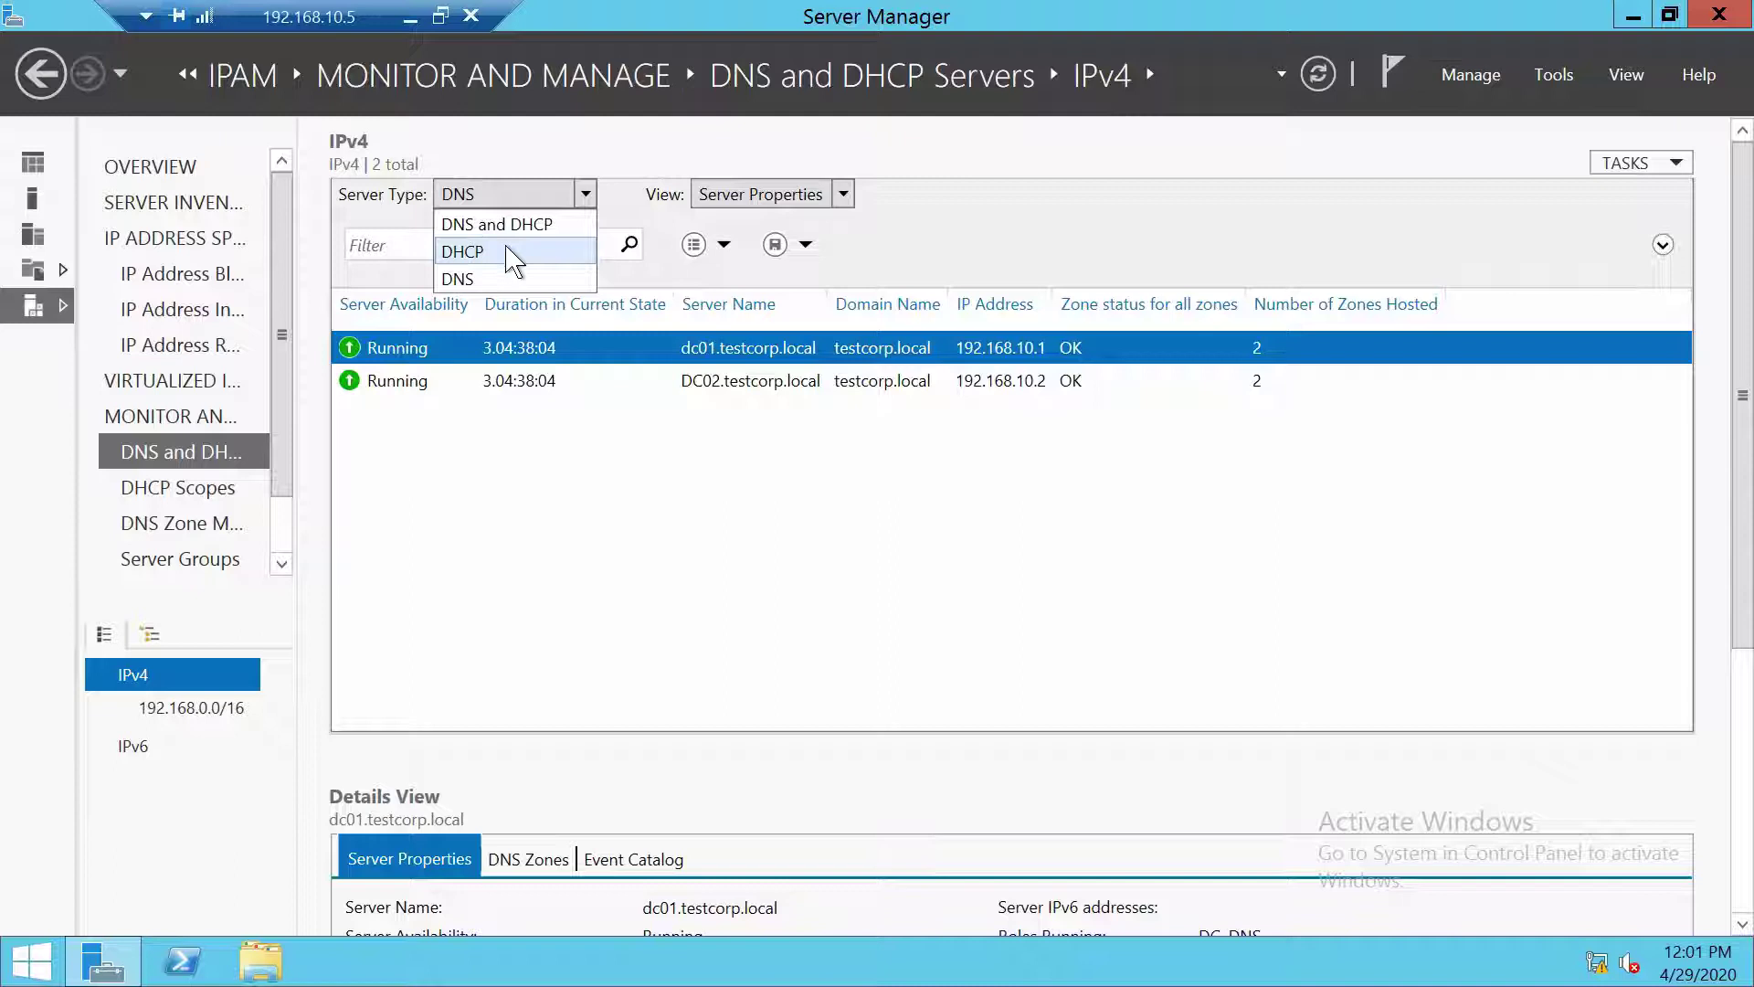
{"action": "left_click", "coordinate": [477, 254]}
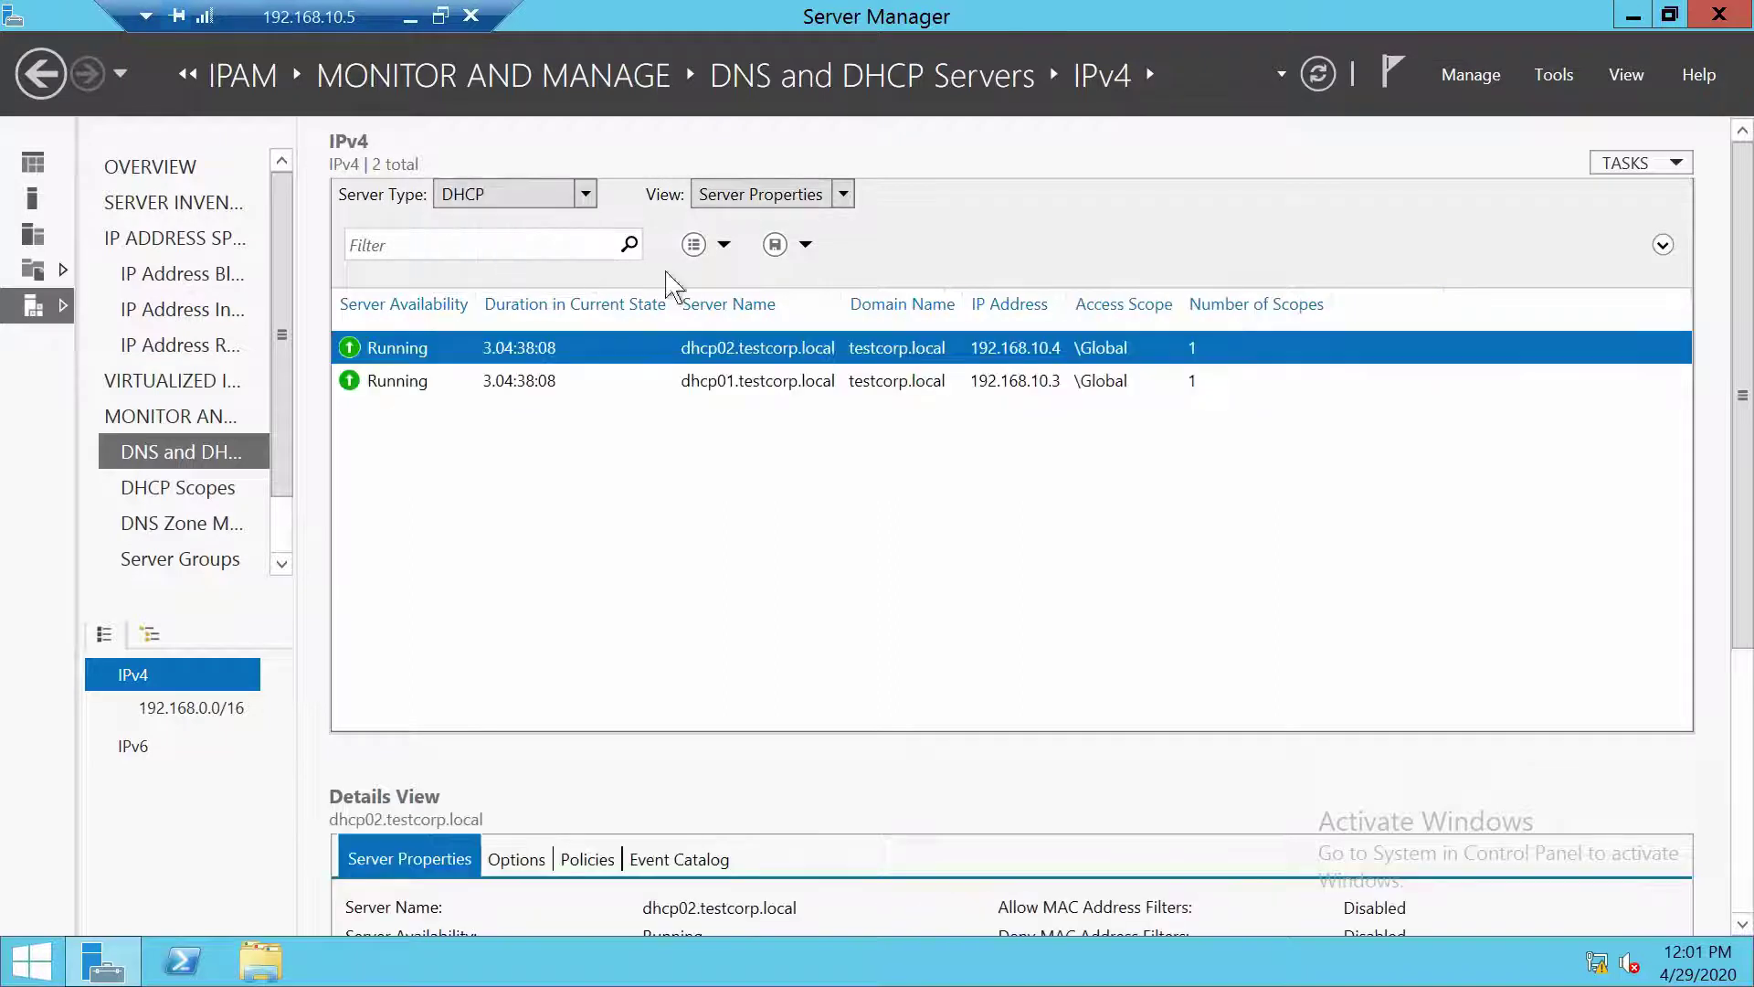
{"action": "left_click", "coordinate": [1628, 166]}
{"action": "left_click", "coordinate": [475, 380]}
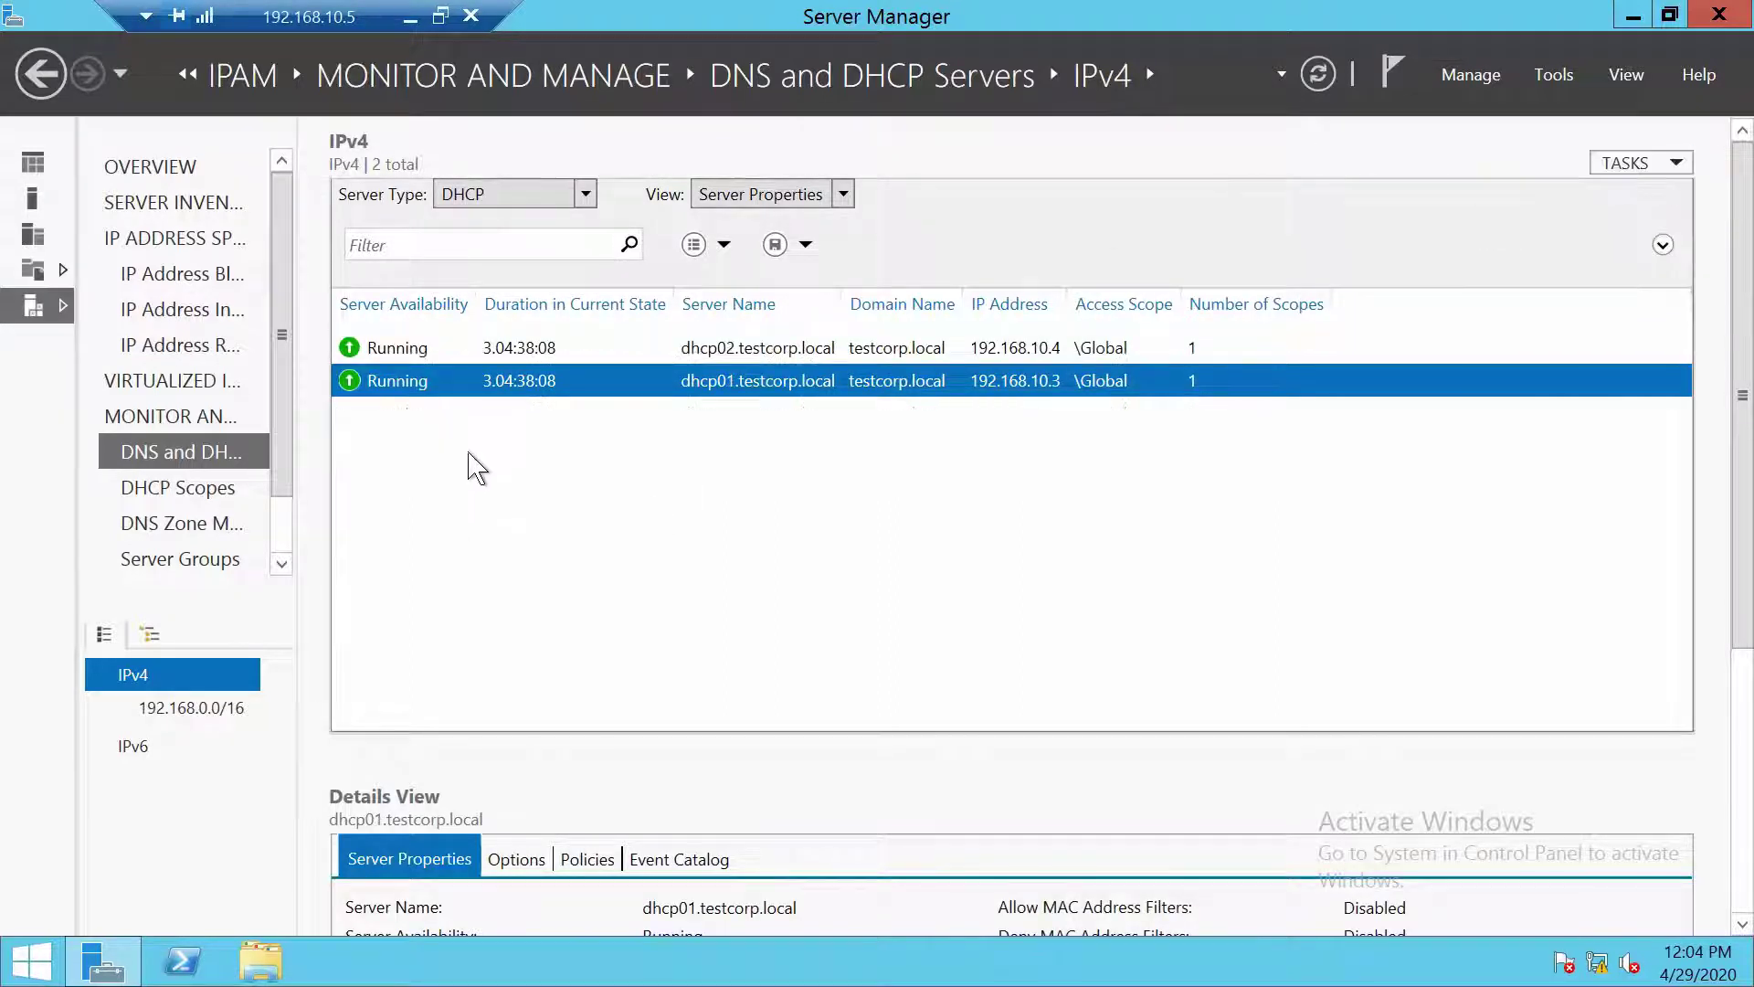
- Start a new DHCP scope on dhcp01 with range 192.168.11.100–192.168.11.150
{"action": "right_click", "coordinate": [491, 388]}
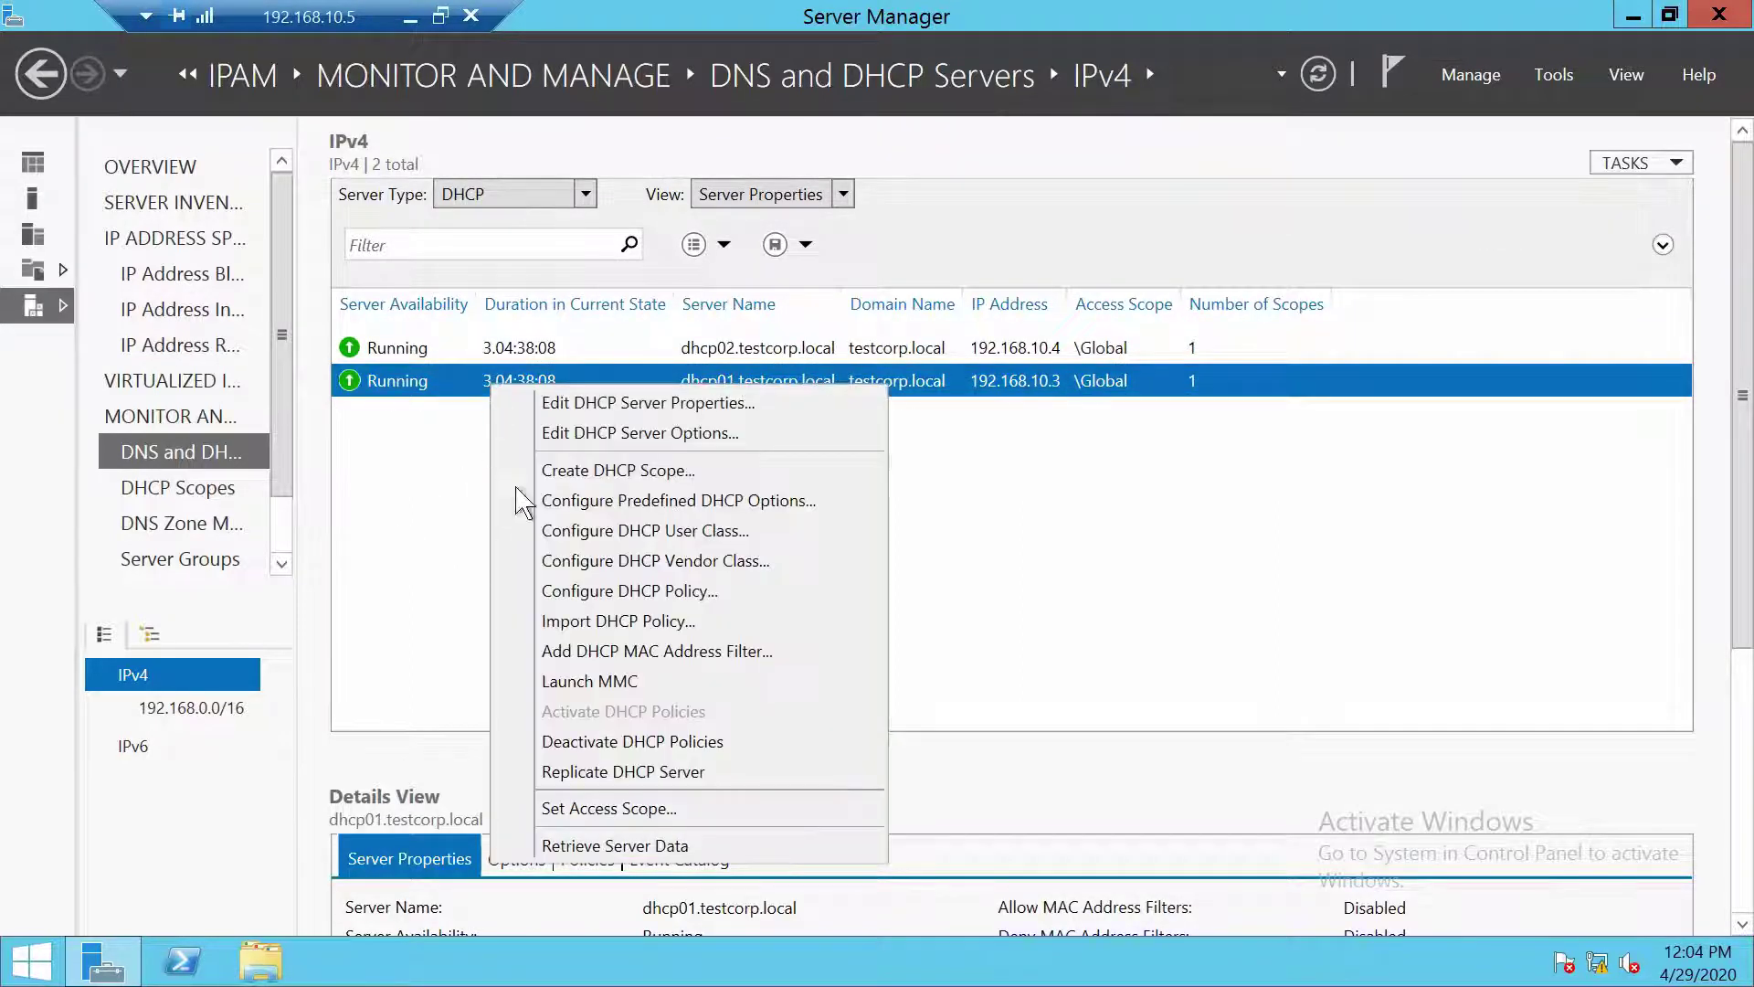
{"action": "left_click", "coordinate": [603, 475]}
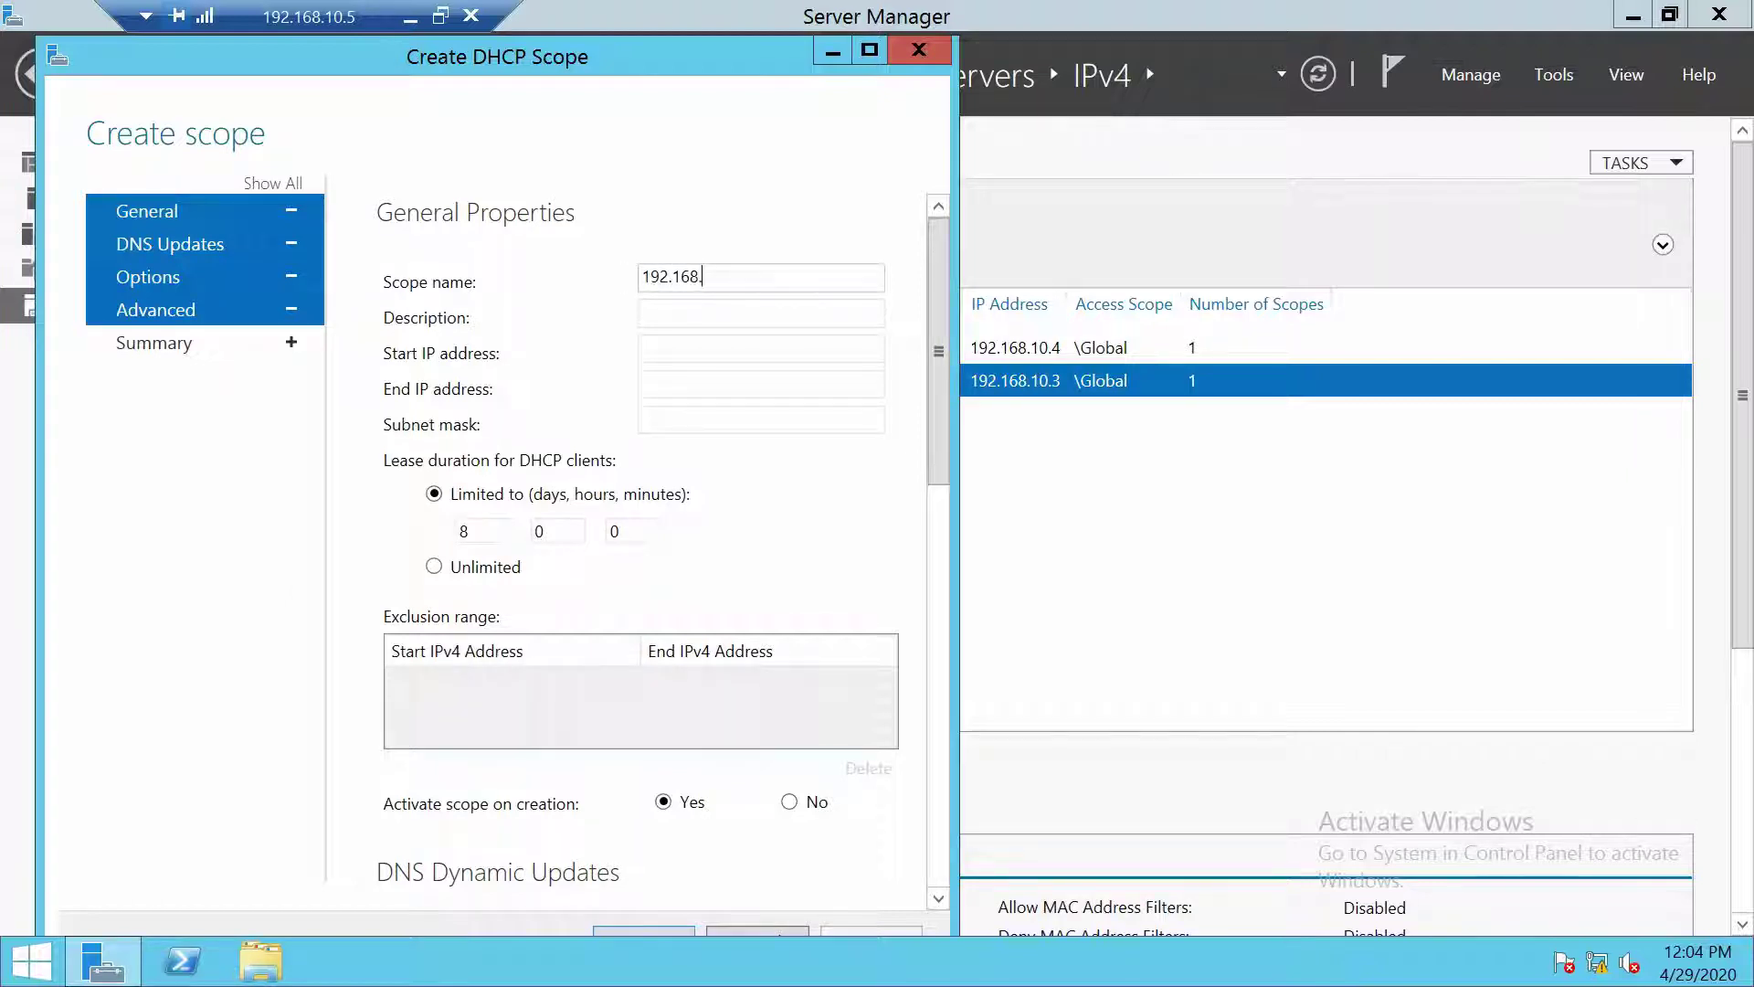
{"action": "key", "text": "Tab"}
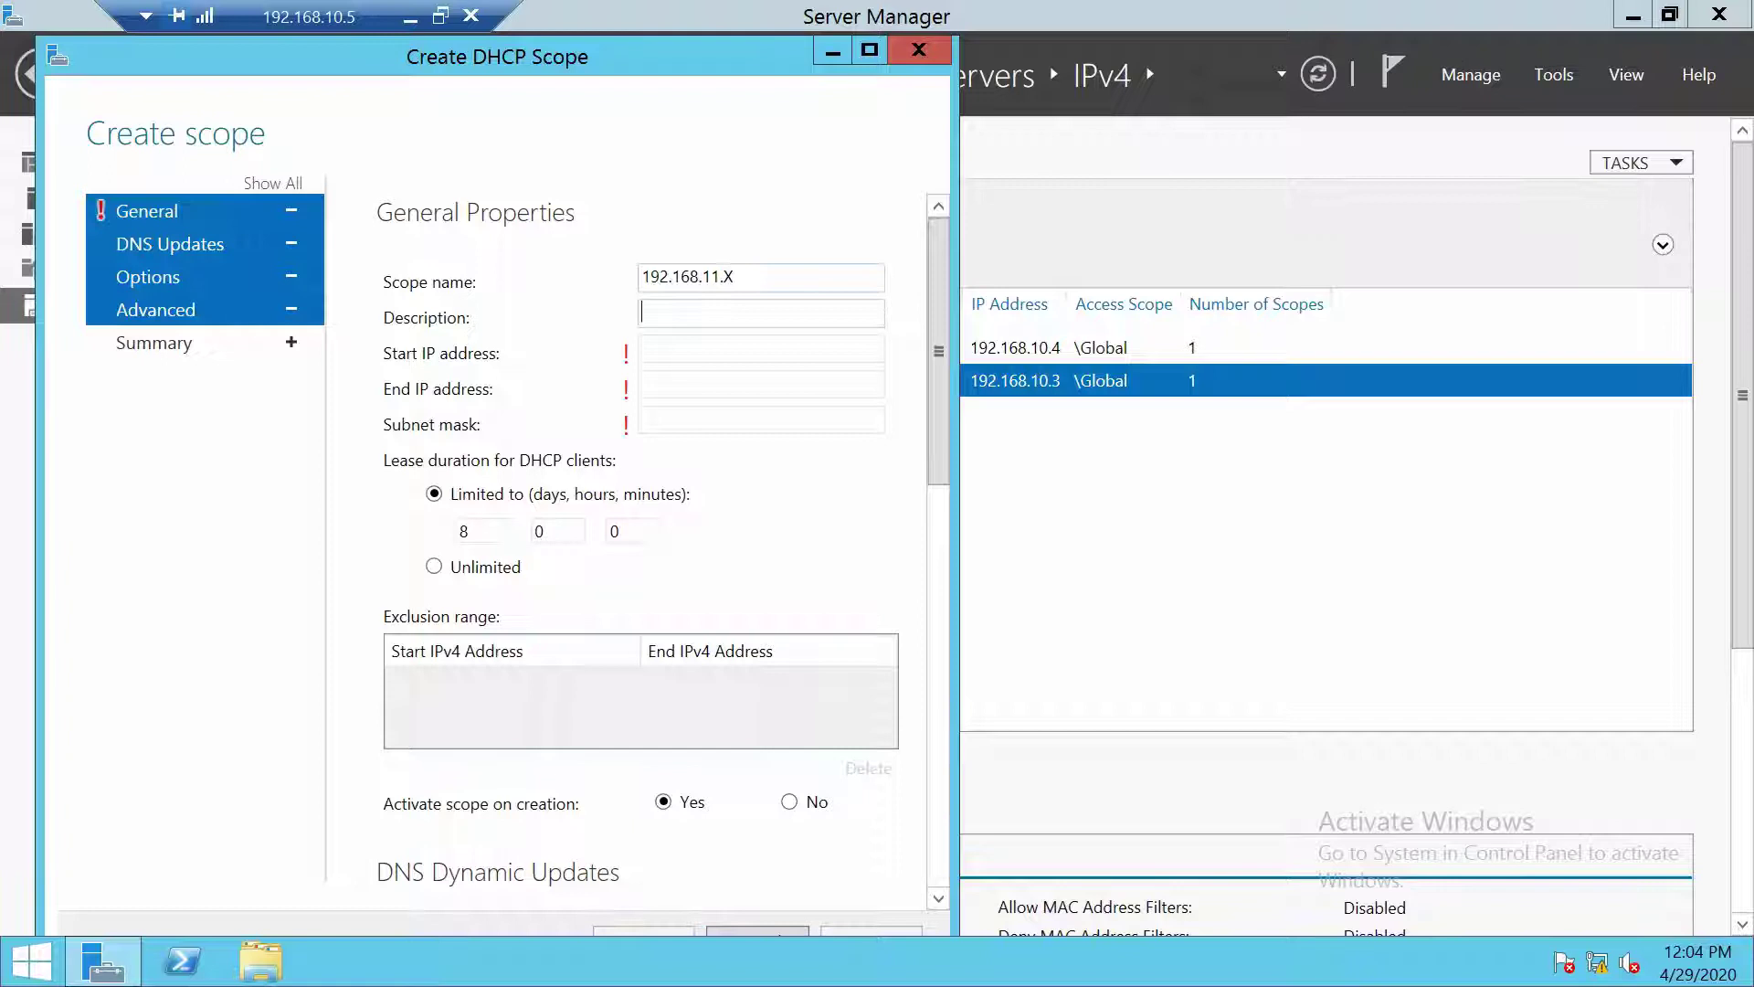
{"action": "key", "text": "Tab"}
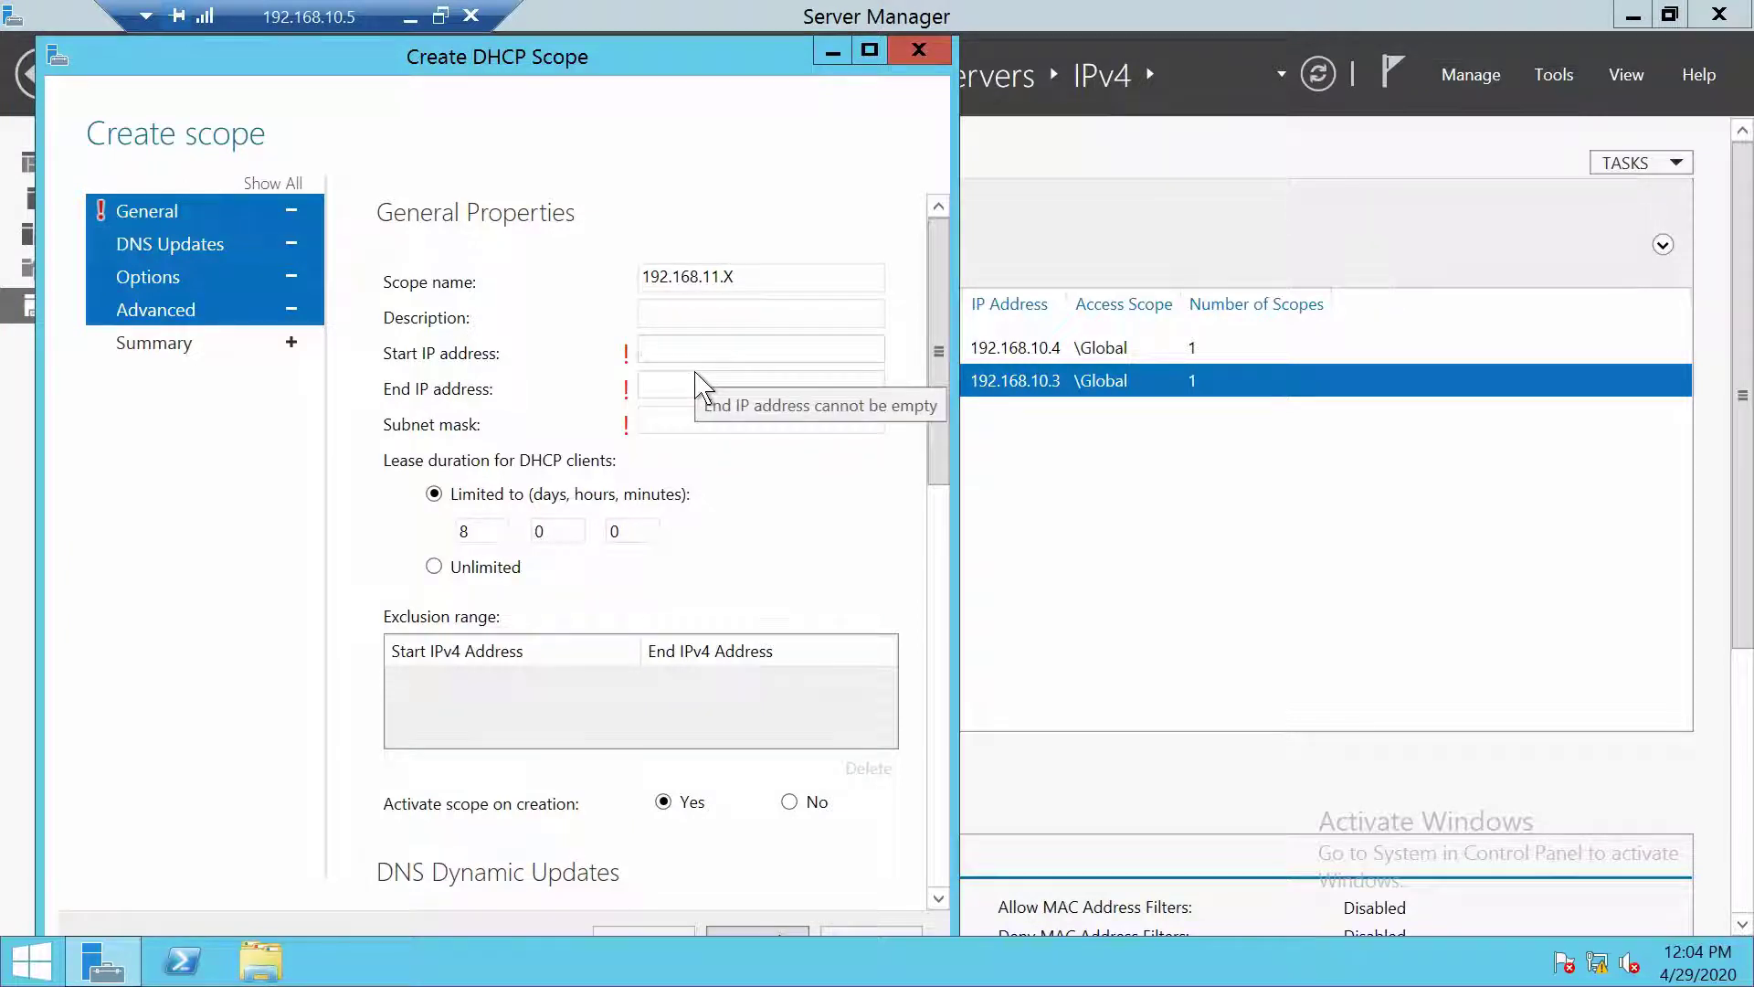
{"action": "type", "text": "192.168.11.100"}
{"action": "key", "text": "Tab"}
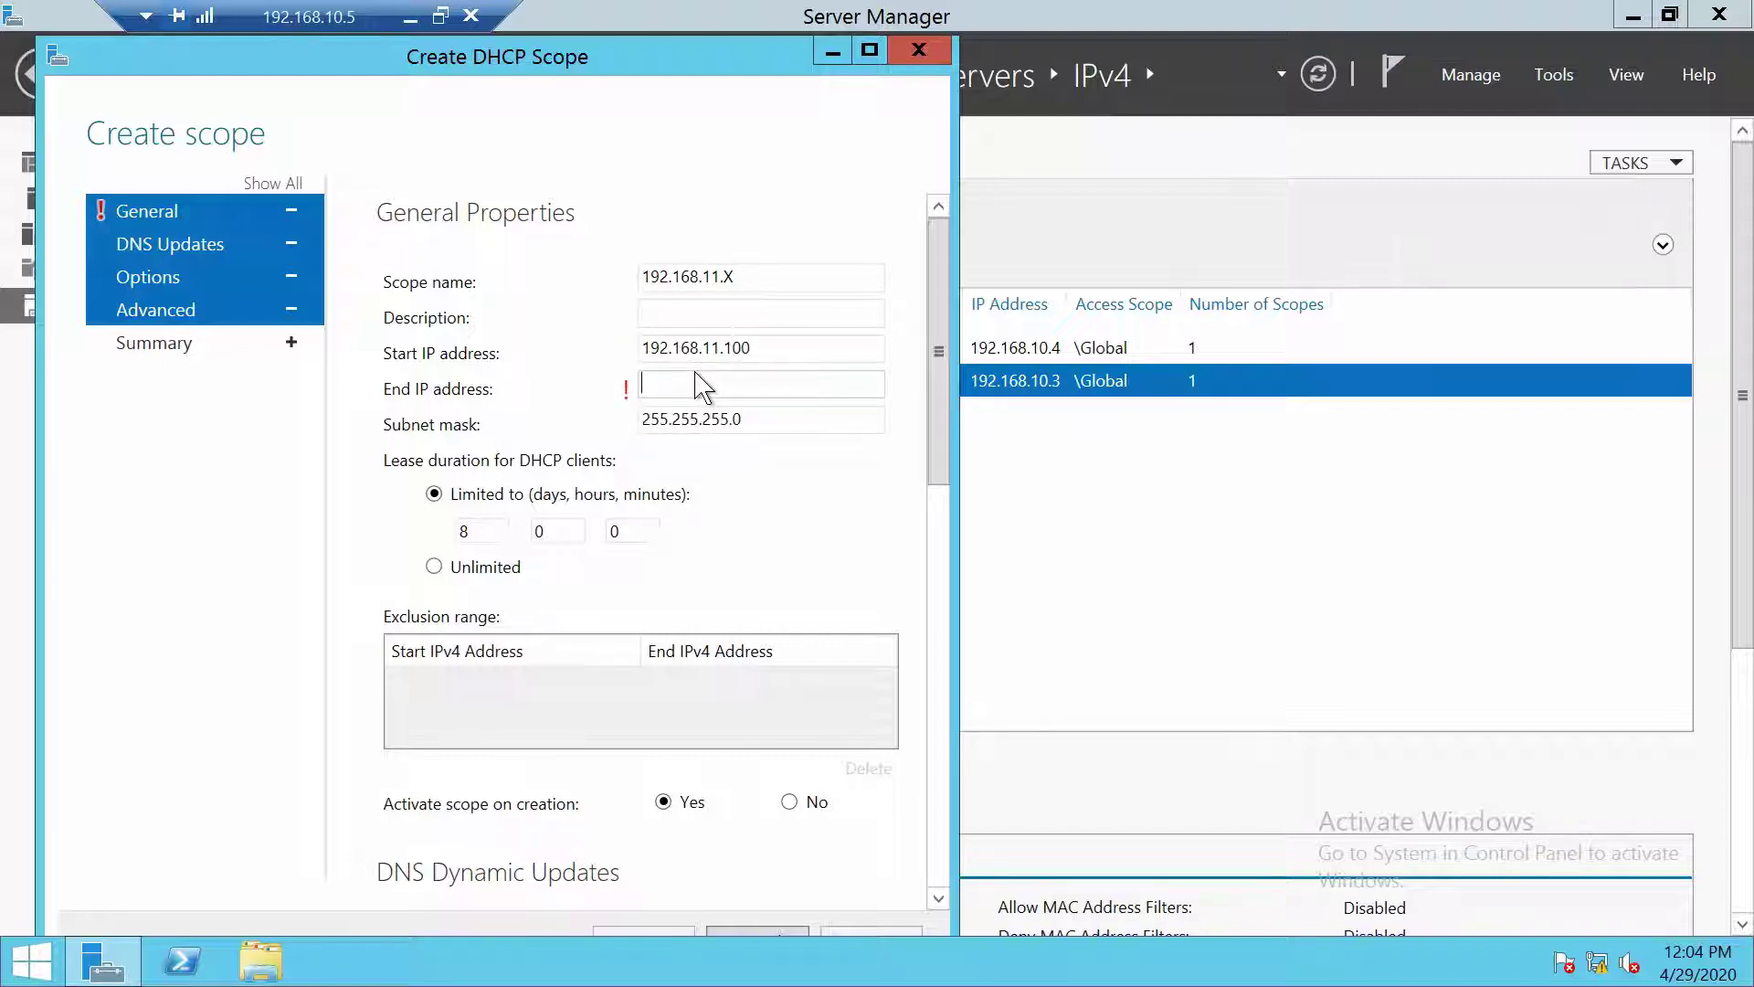
{"action": "type", "text": "192.168.11.150"}
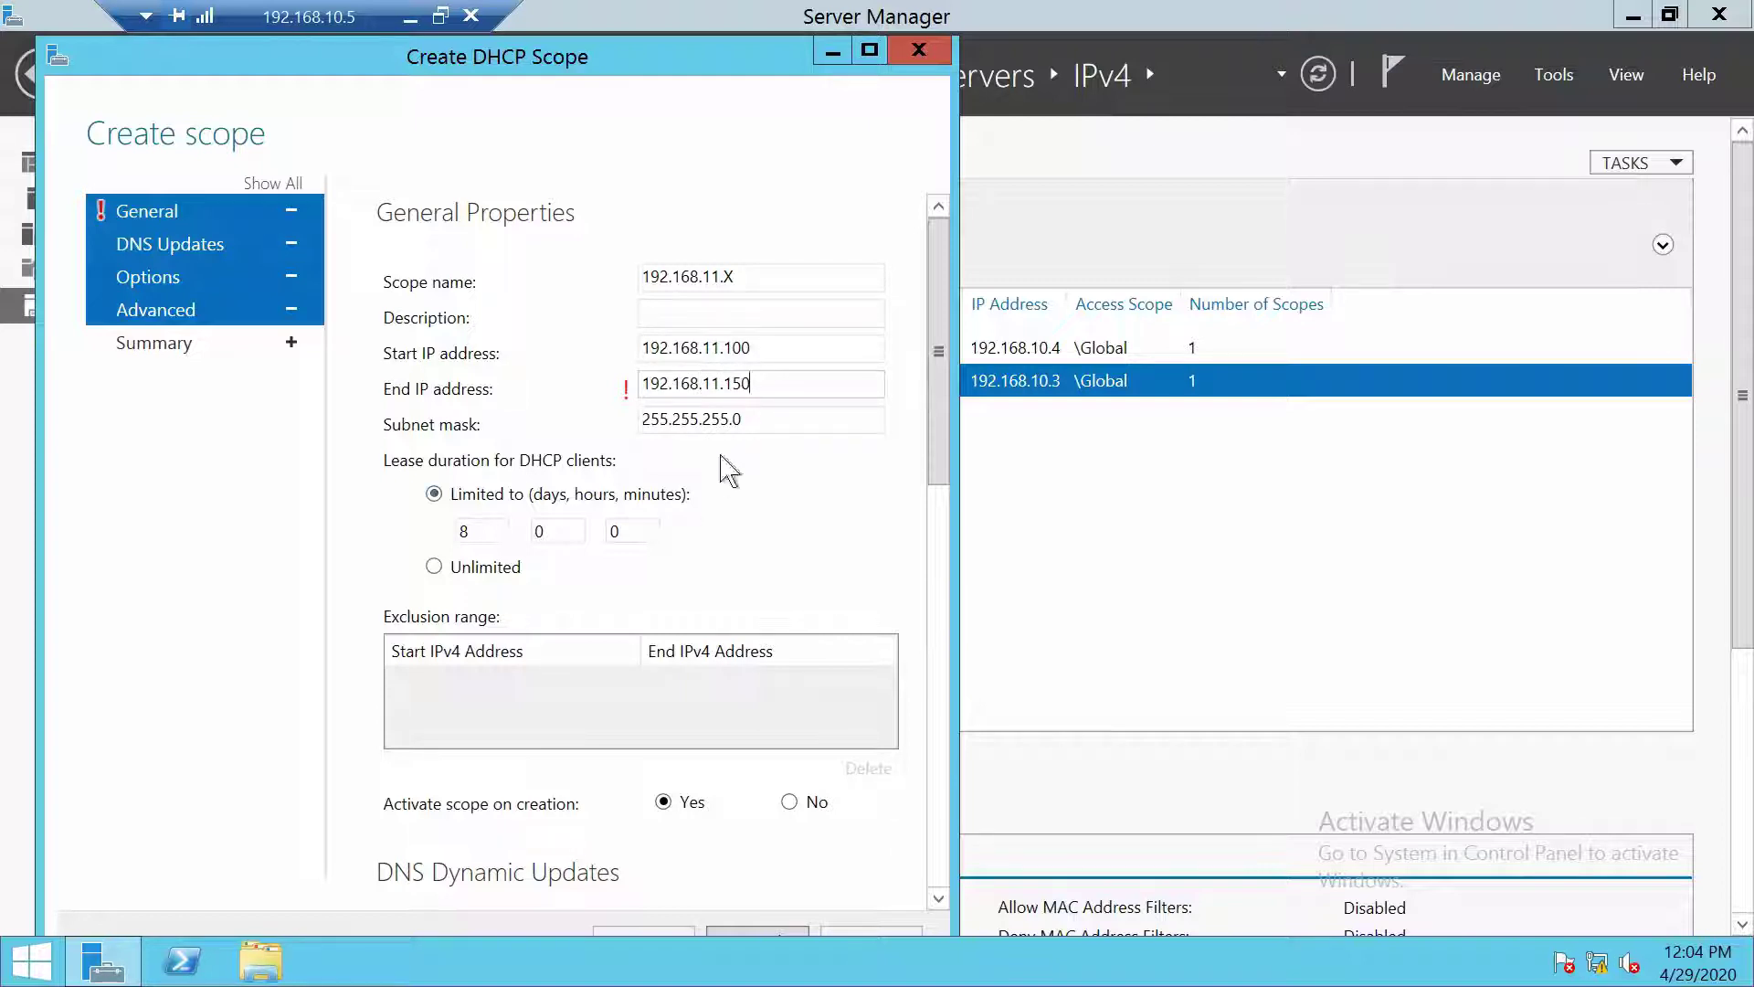
{"action": "key", "text": "Tab"}
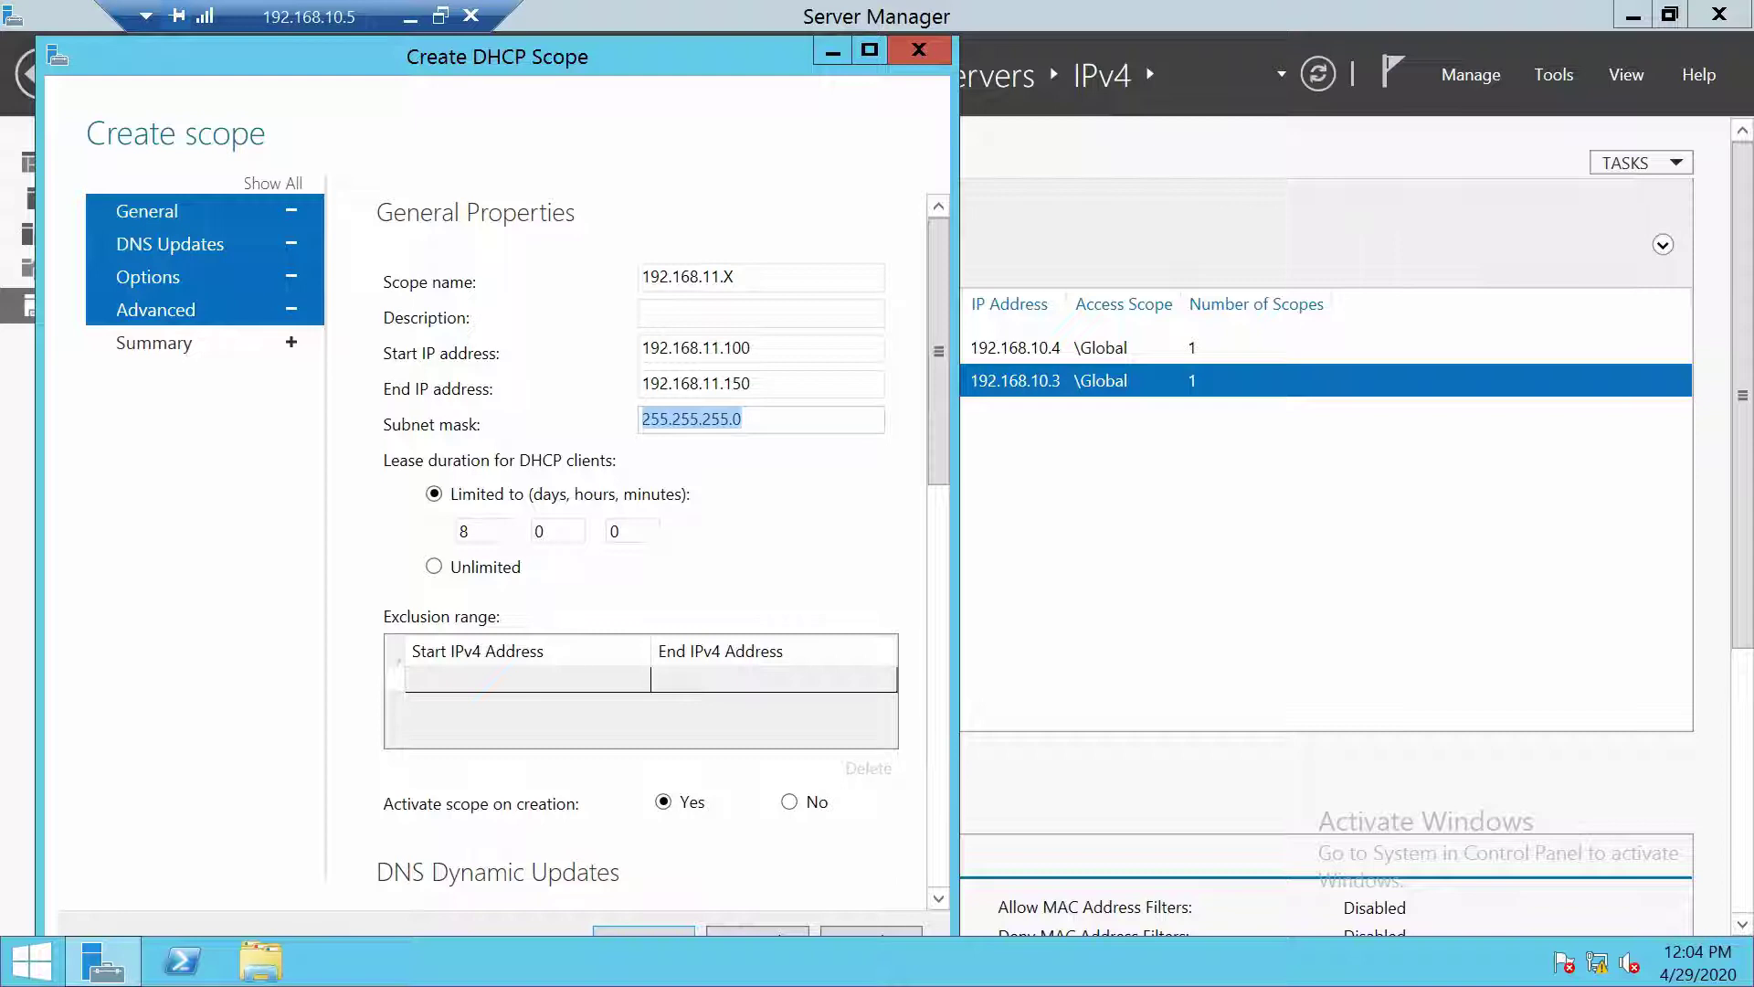
- Keep mask 255.255.255.0 and set the lease duration to 0 days 12 hours
{"action": "key", "text": "Tab"}
{"action": "key", "text": "Tab"}
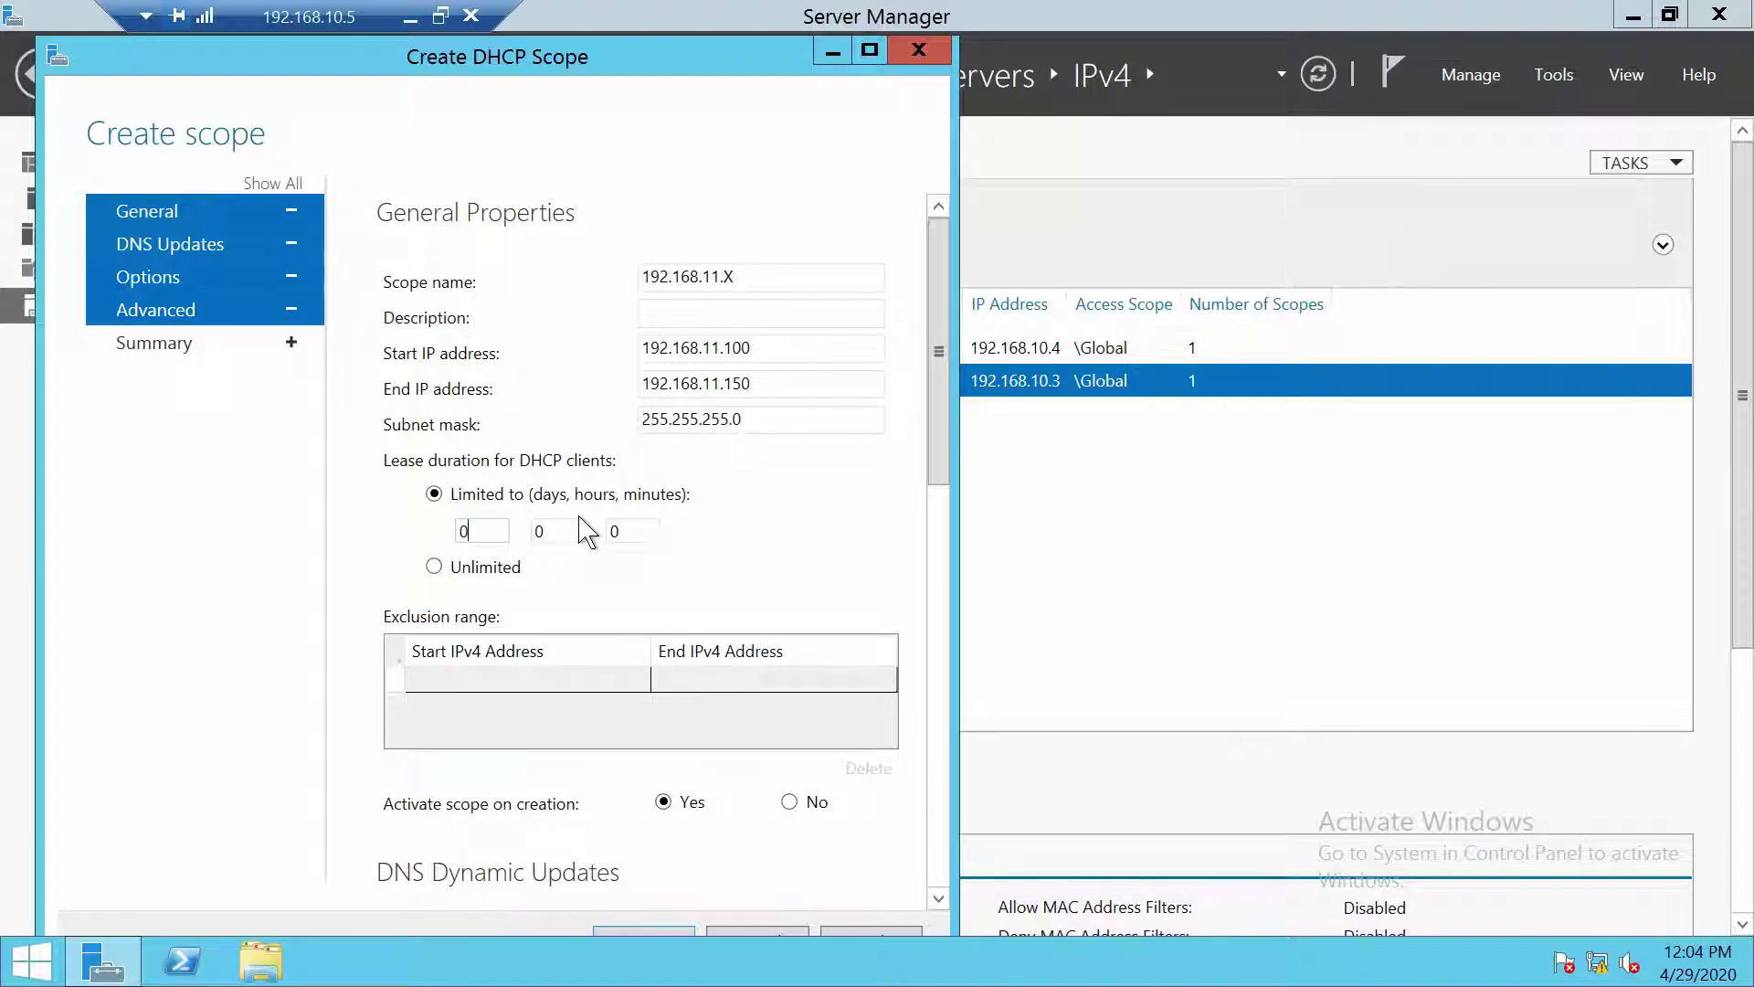
{"action": "type", "text": "0"}
{"action": "key", "text": "Tab"}
{"action": "type", "text": "12"}
{"action": "left_click_drag", "start_coordinate": [937, 468], "coordinate": [916, 877]}
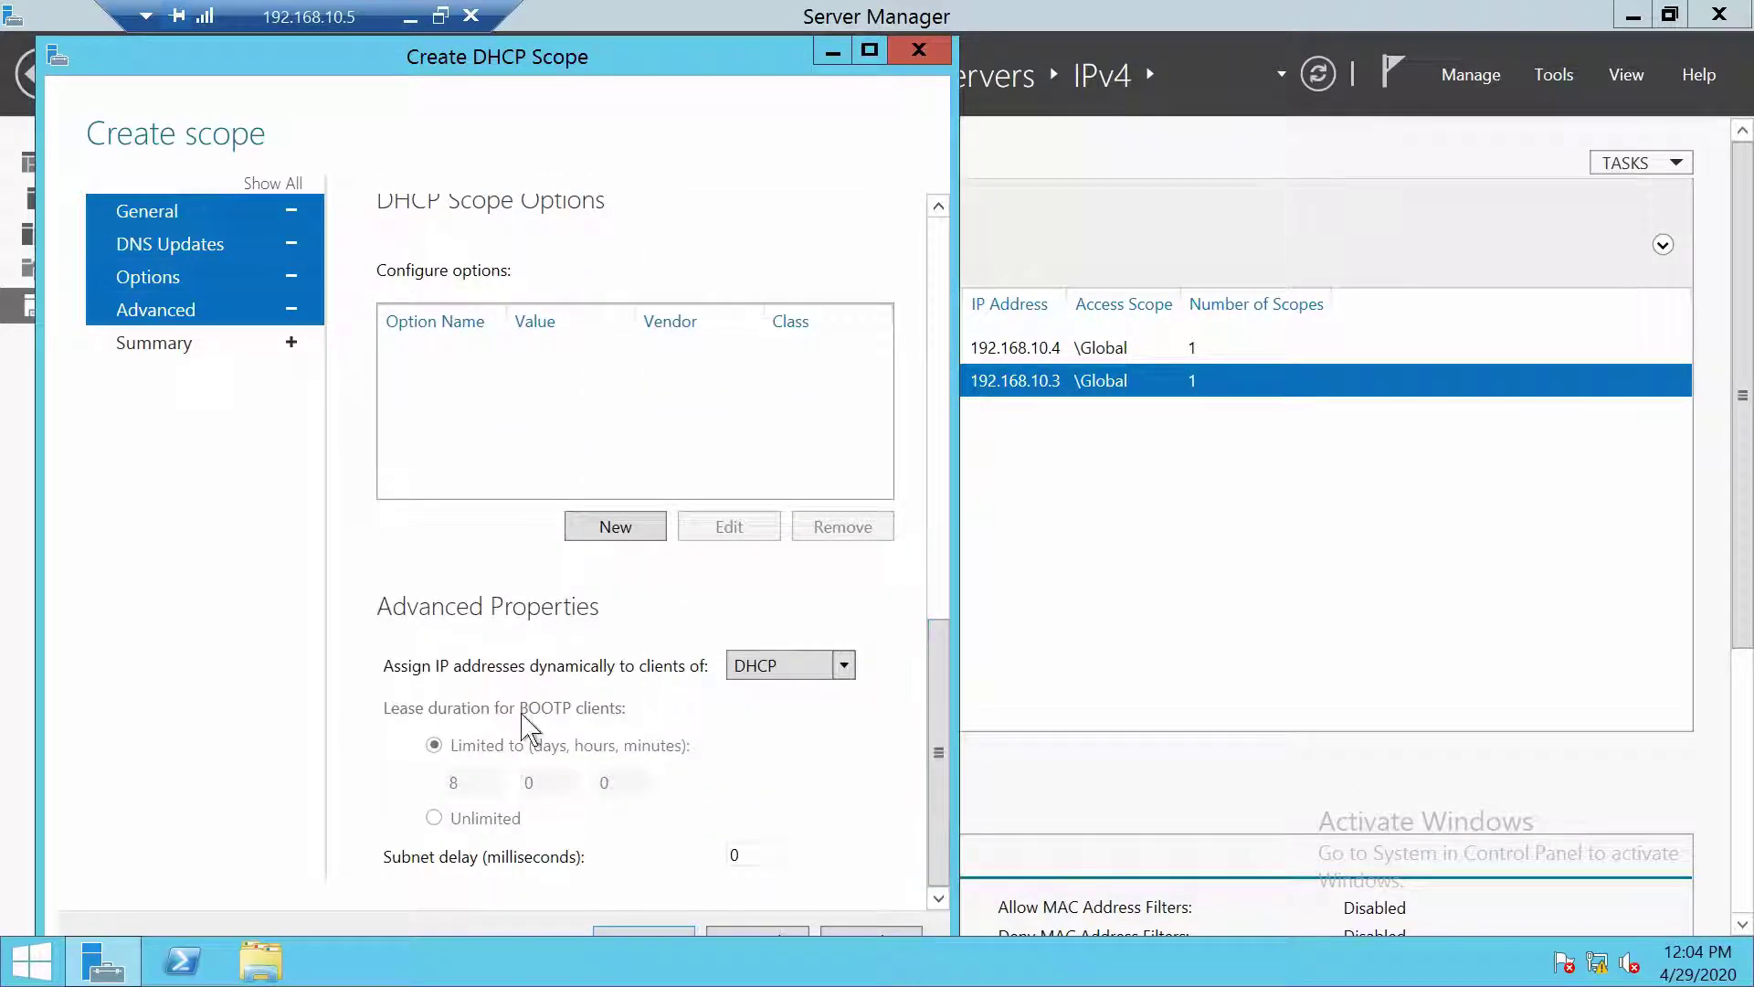
- Add scope option 003 Router with value 192.168.11.254
{"action": "left_click", "coordinate": [871, 51]}
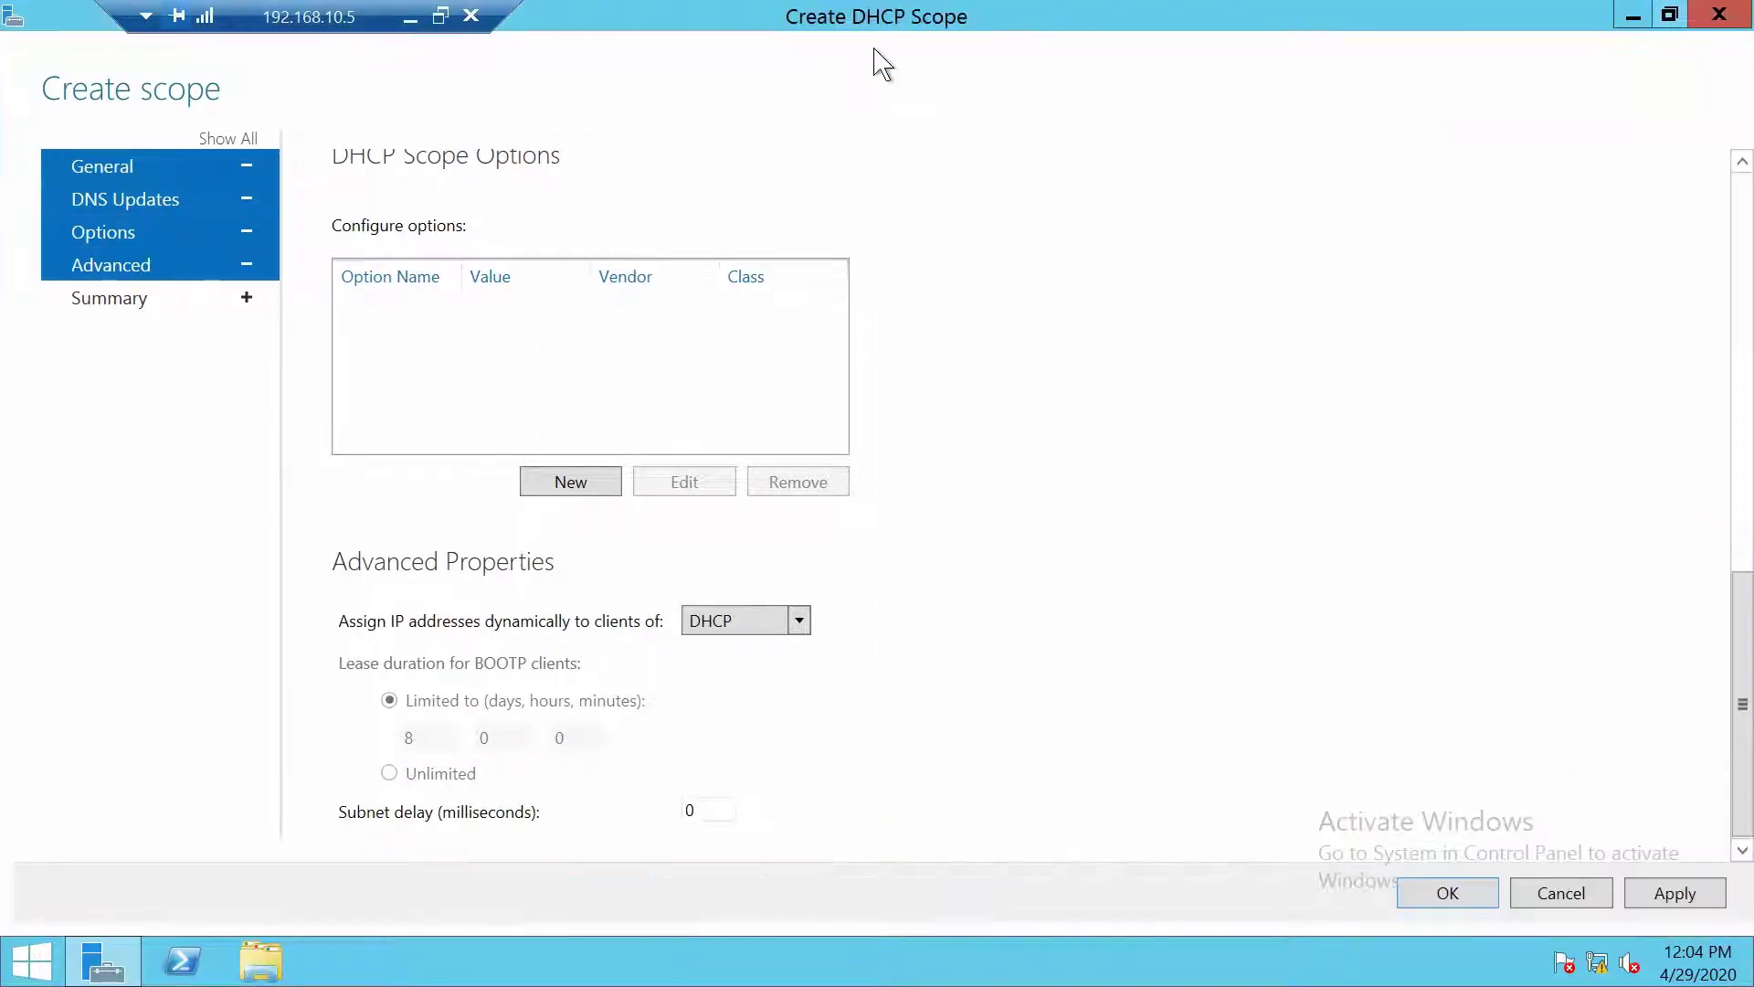
{"action": "left_click", "coordinate": [569, 486]}
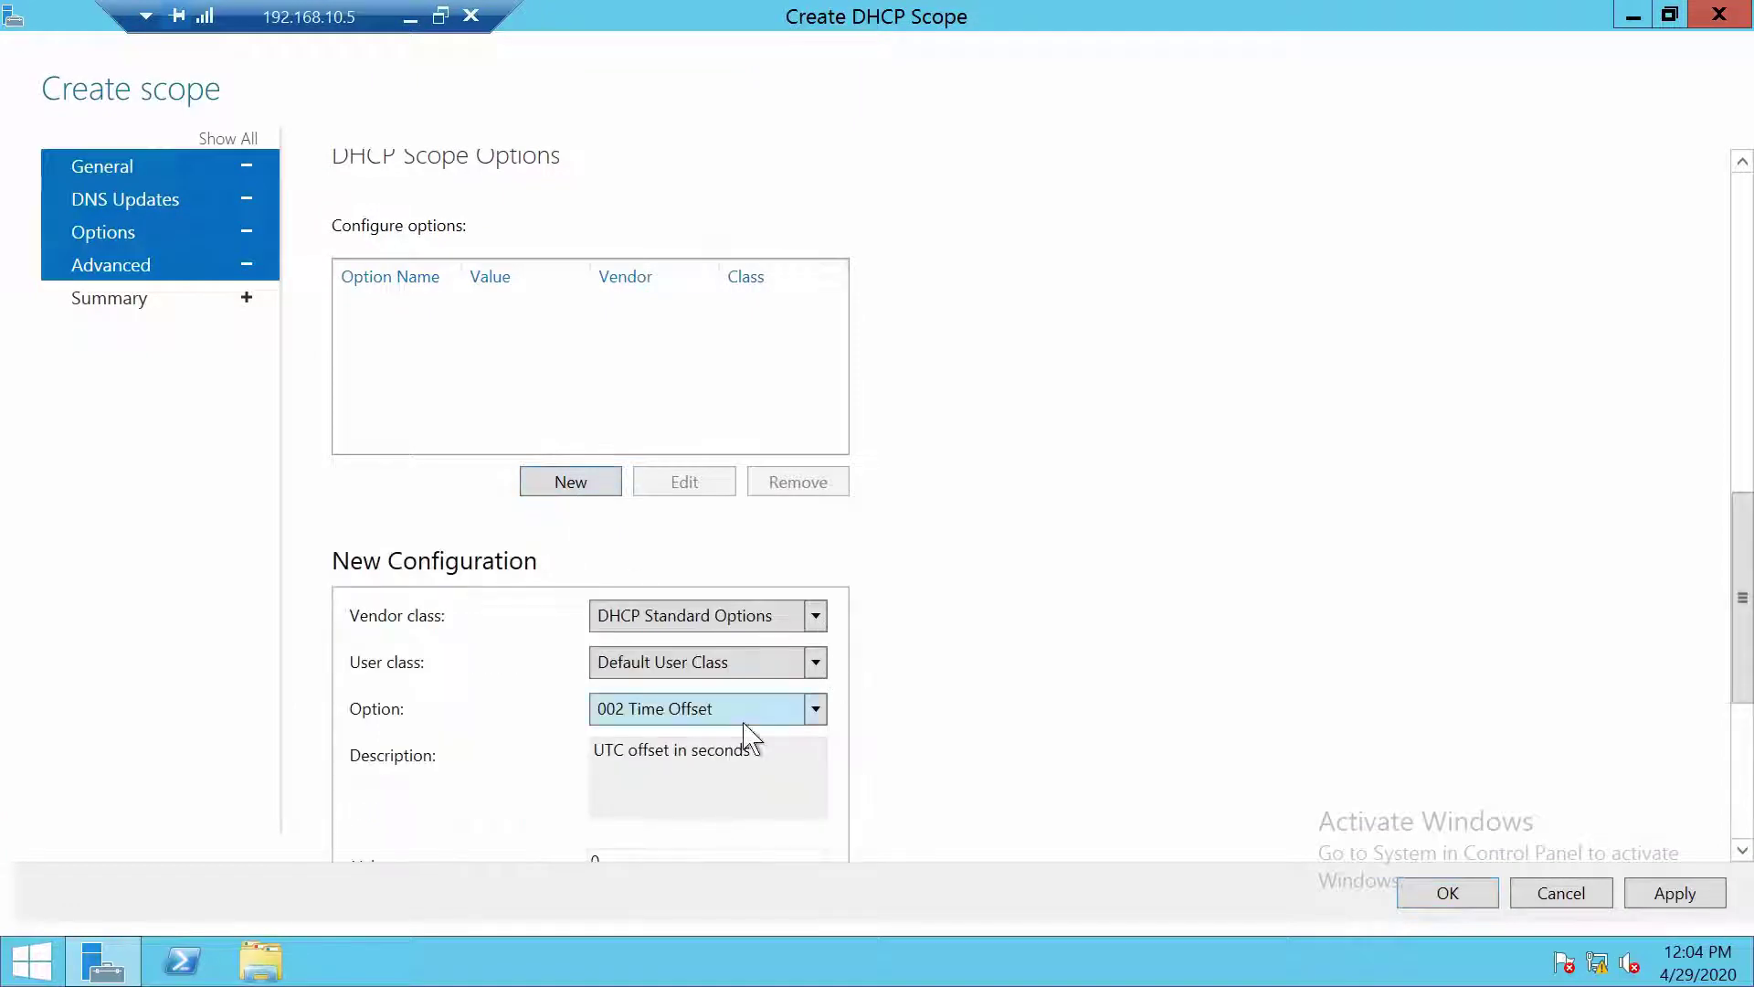
{"action": "left_click", "coordinate": [676, 711]}
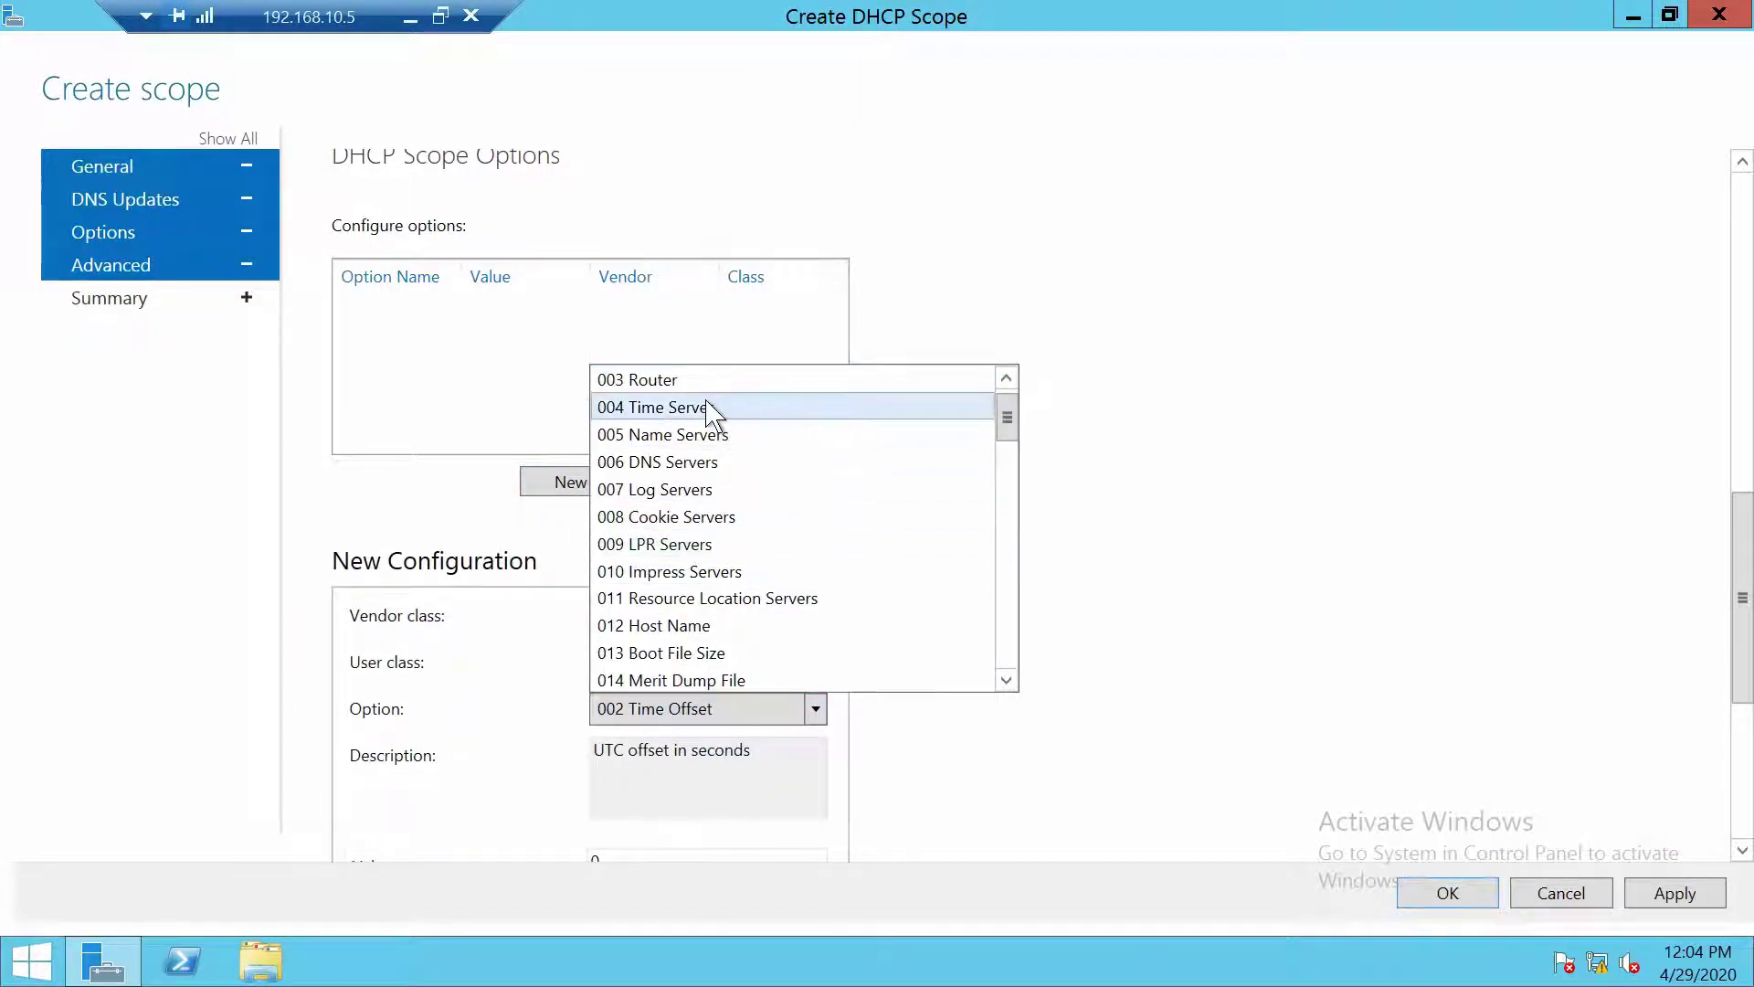
{"action": "left_click", "coordinate": [676, 380]}
{"action": "scroll", "coordinate": [482, 752], "scroll_direction": "down", "scroll_amount": 3}
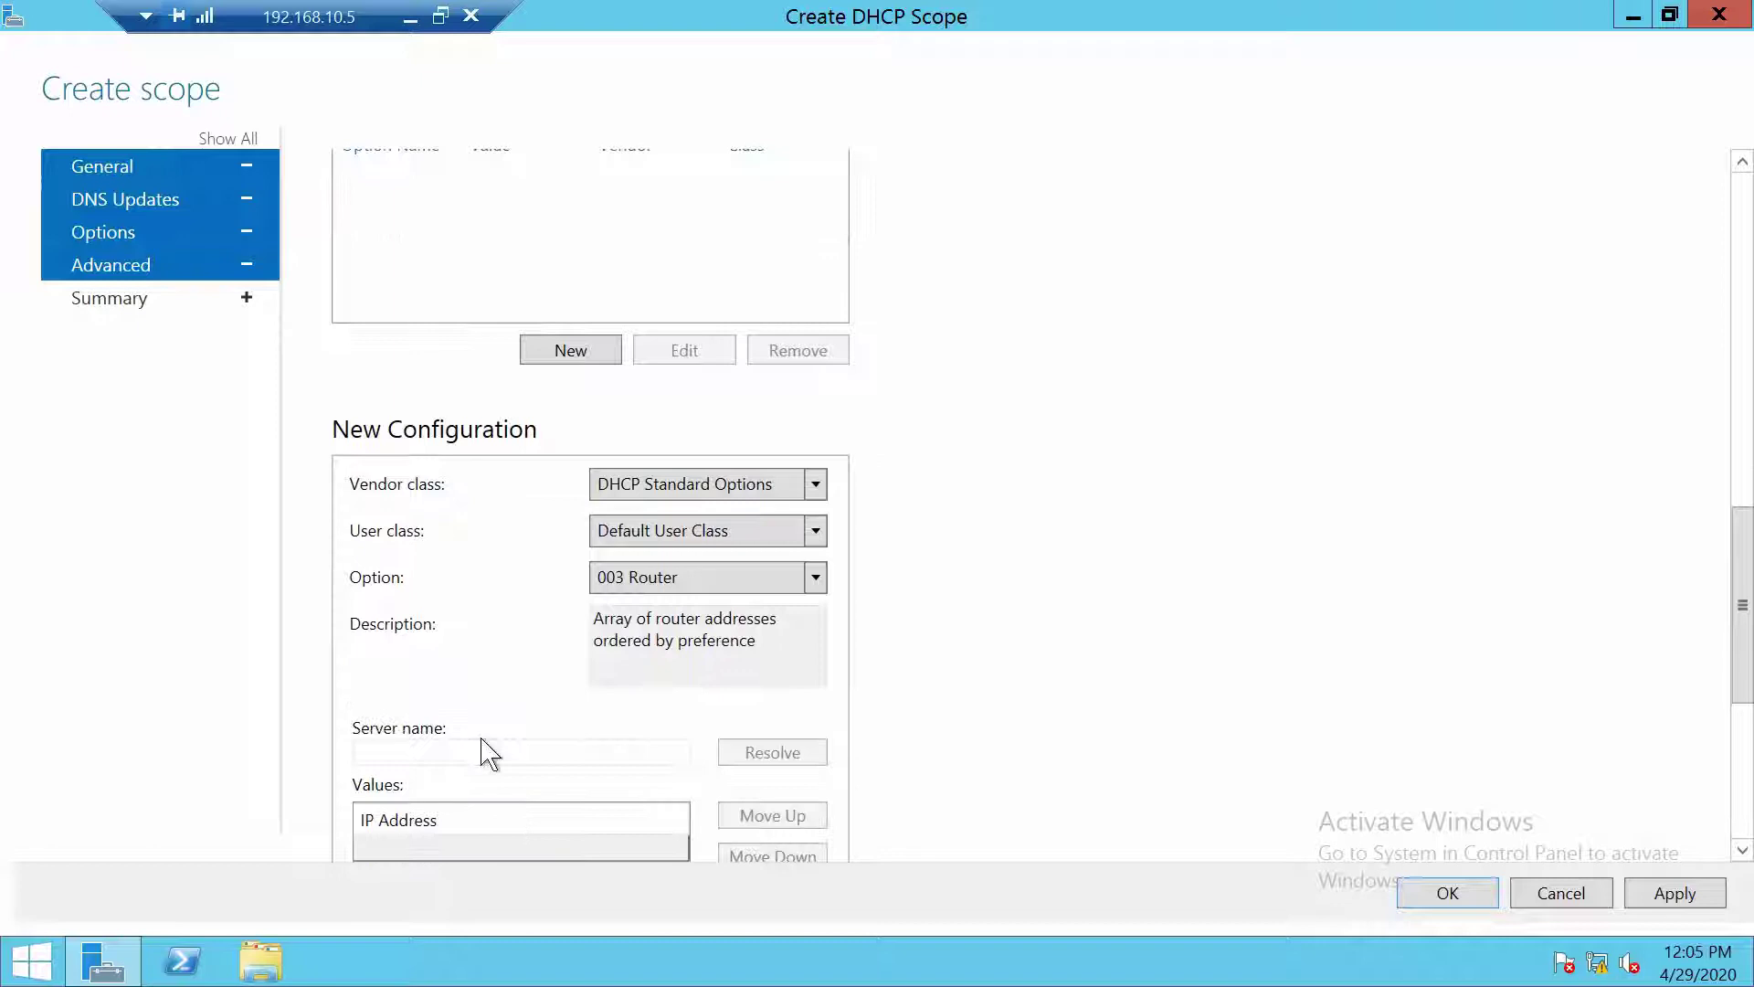
{"action": "left_click", "coordinate": [427, 848]}
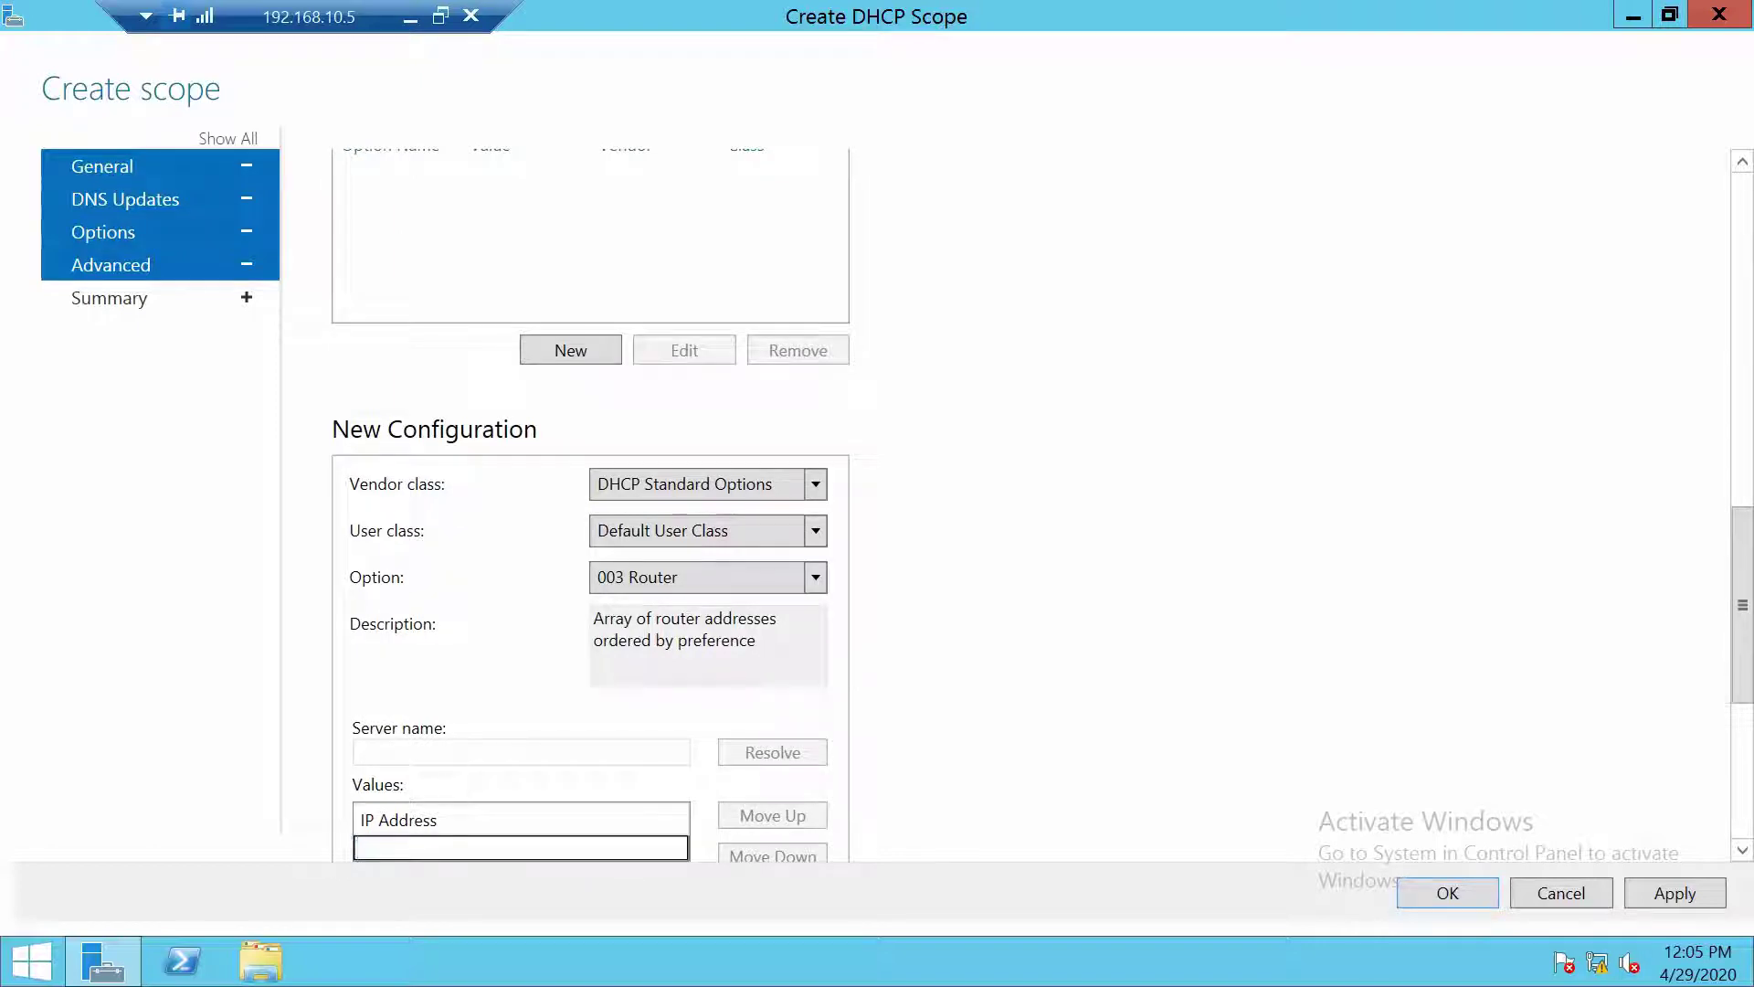
{"action": "type", "text": "192.168.11.254"}
{"action": "scroll", "coordinate": [1242, 704], "scroll_direction": "down", "scroll_amount": 6}
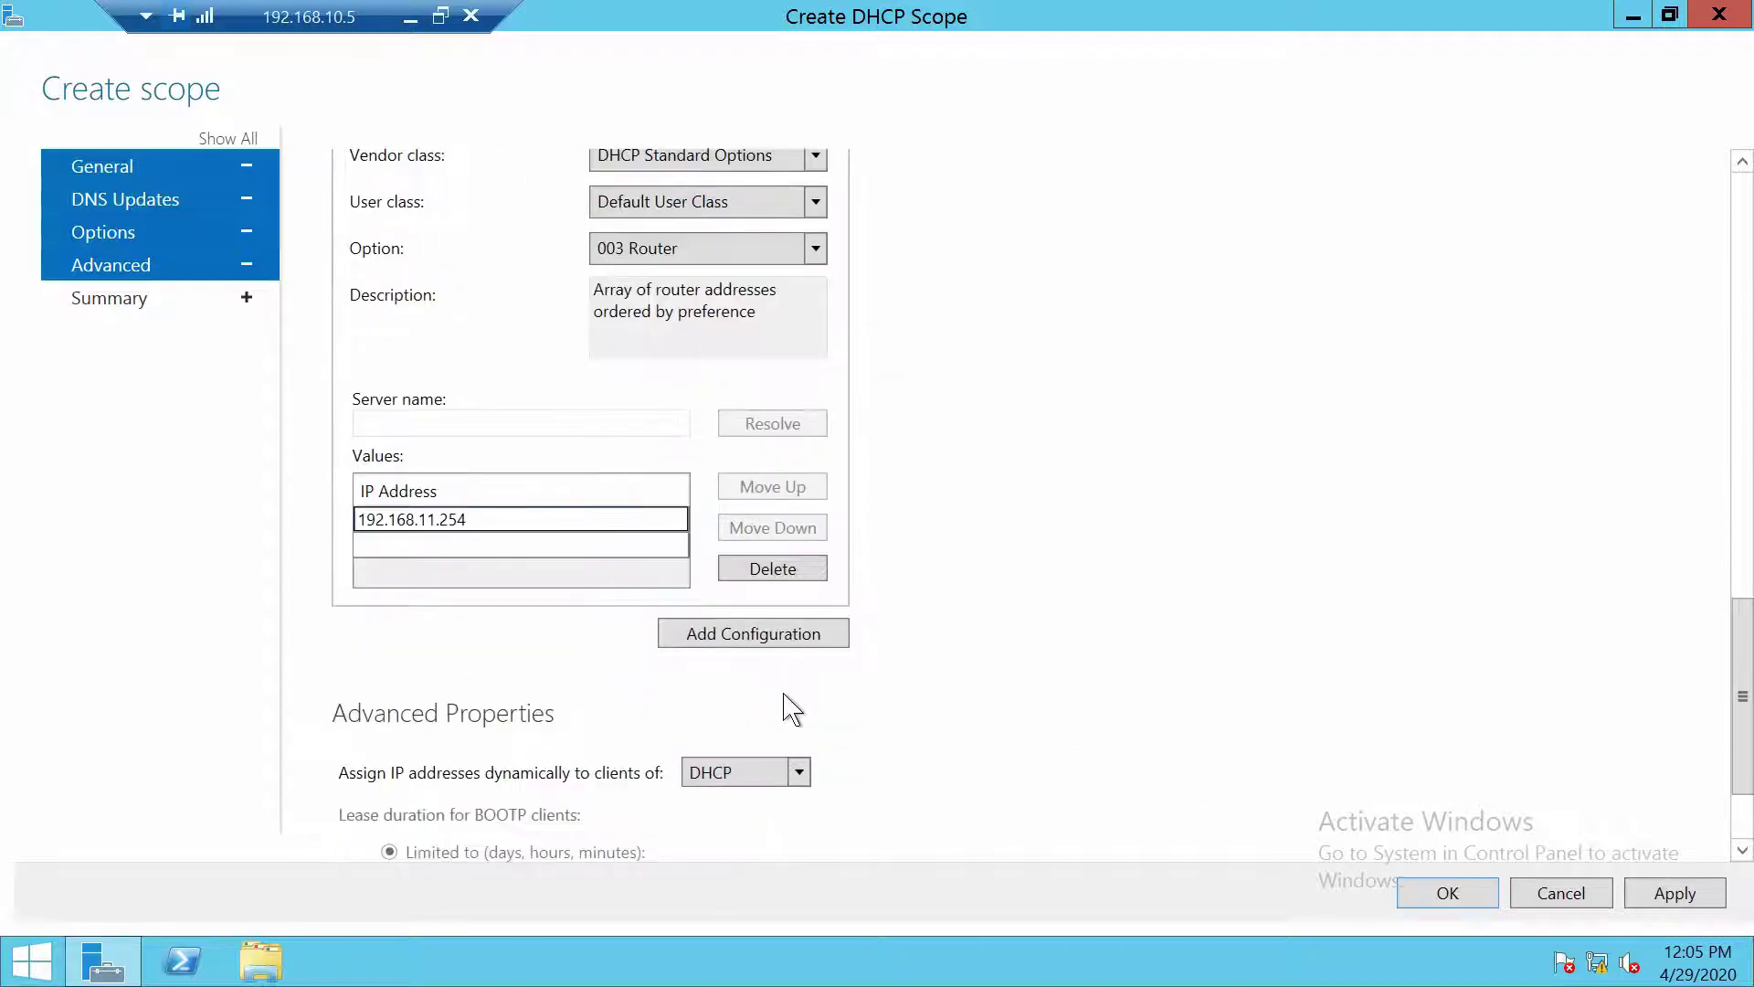
{"action": "left_click", "coordinate": [722, 644]}
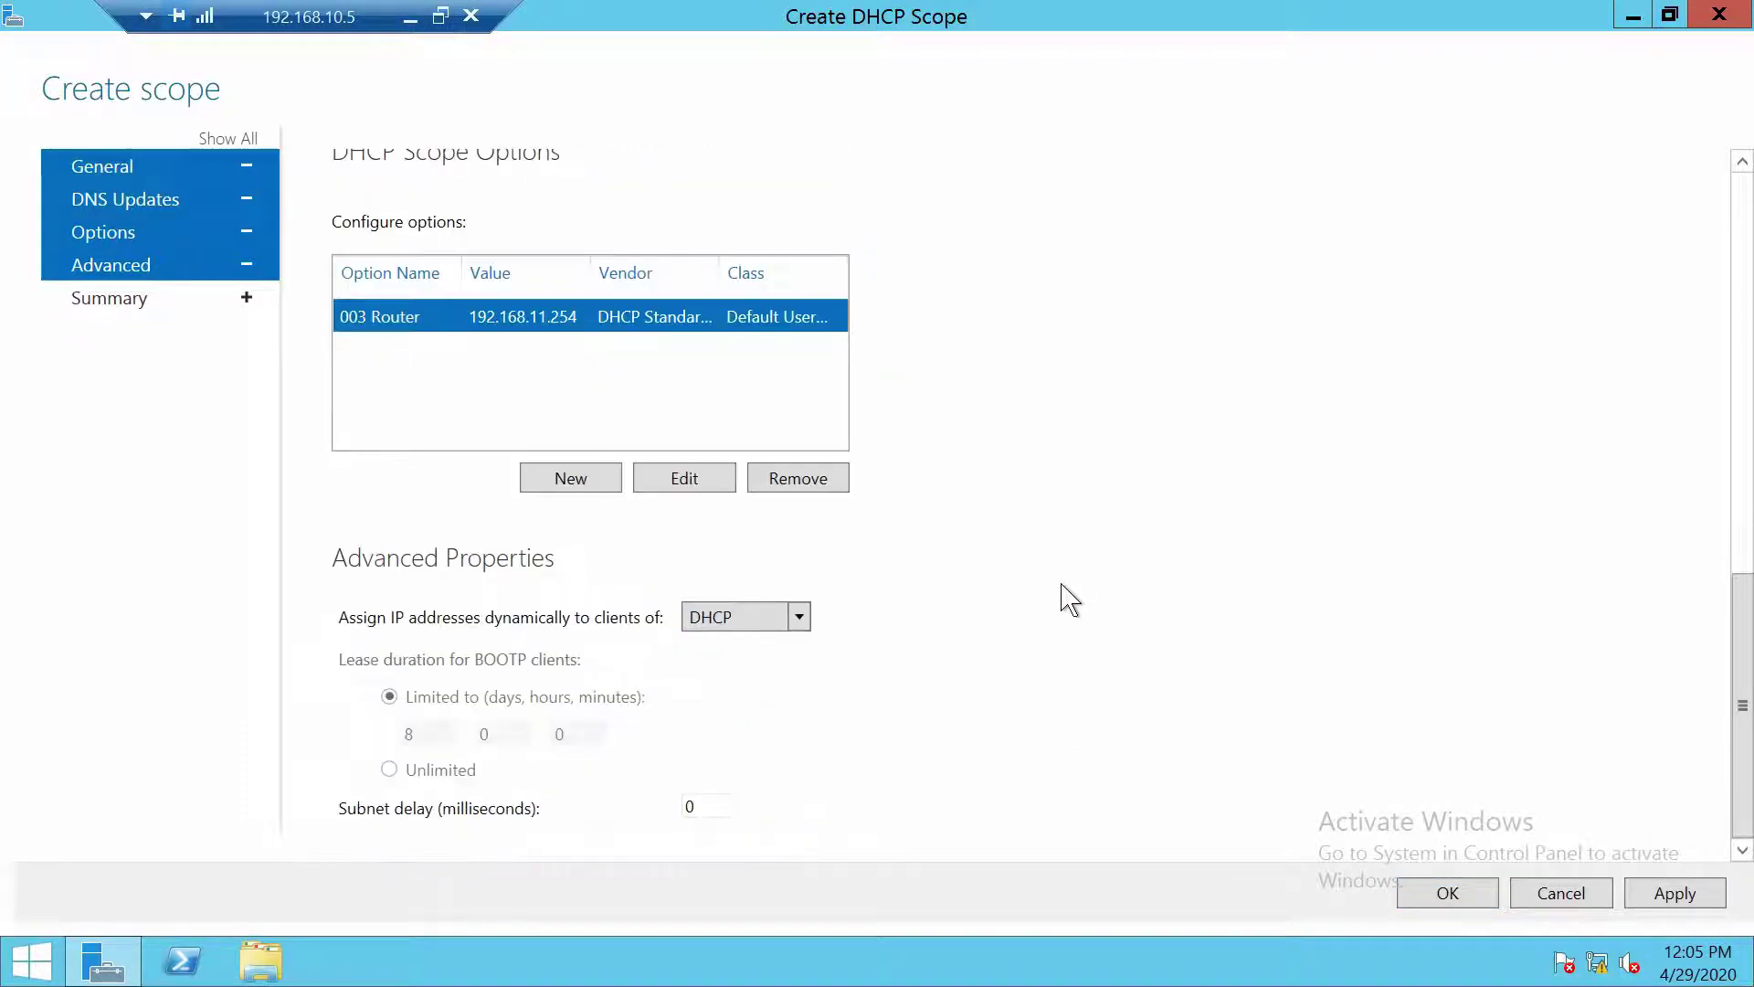
- Add option 006 DNS Servers with dc01 (192.168.10.1) and dc02 (192.168.10.2)
{"action": "left_click", "coordinate": [570, 479]}
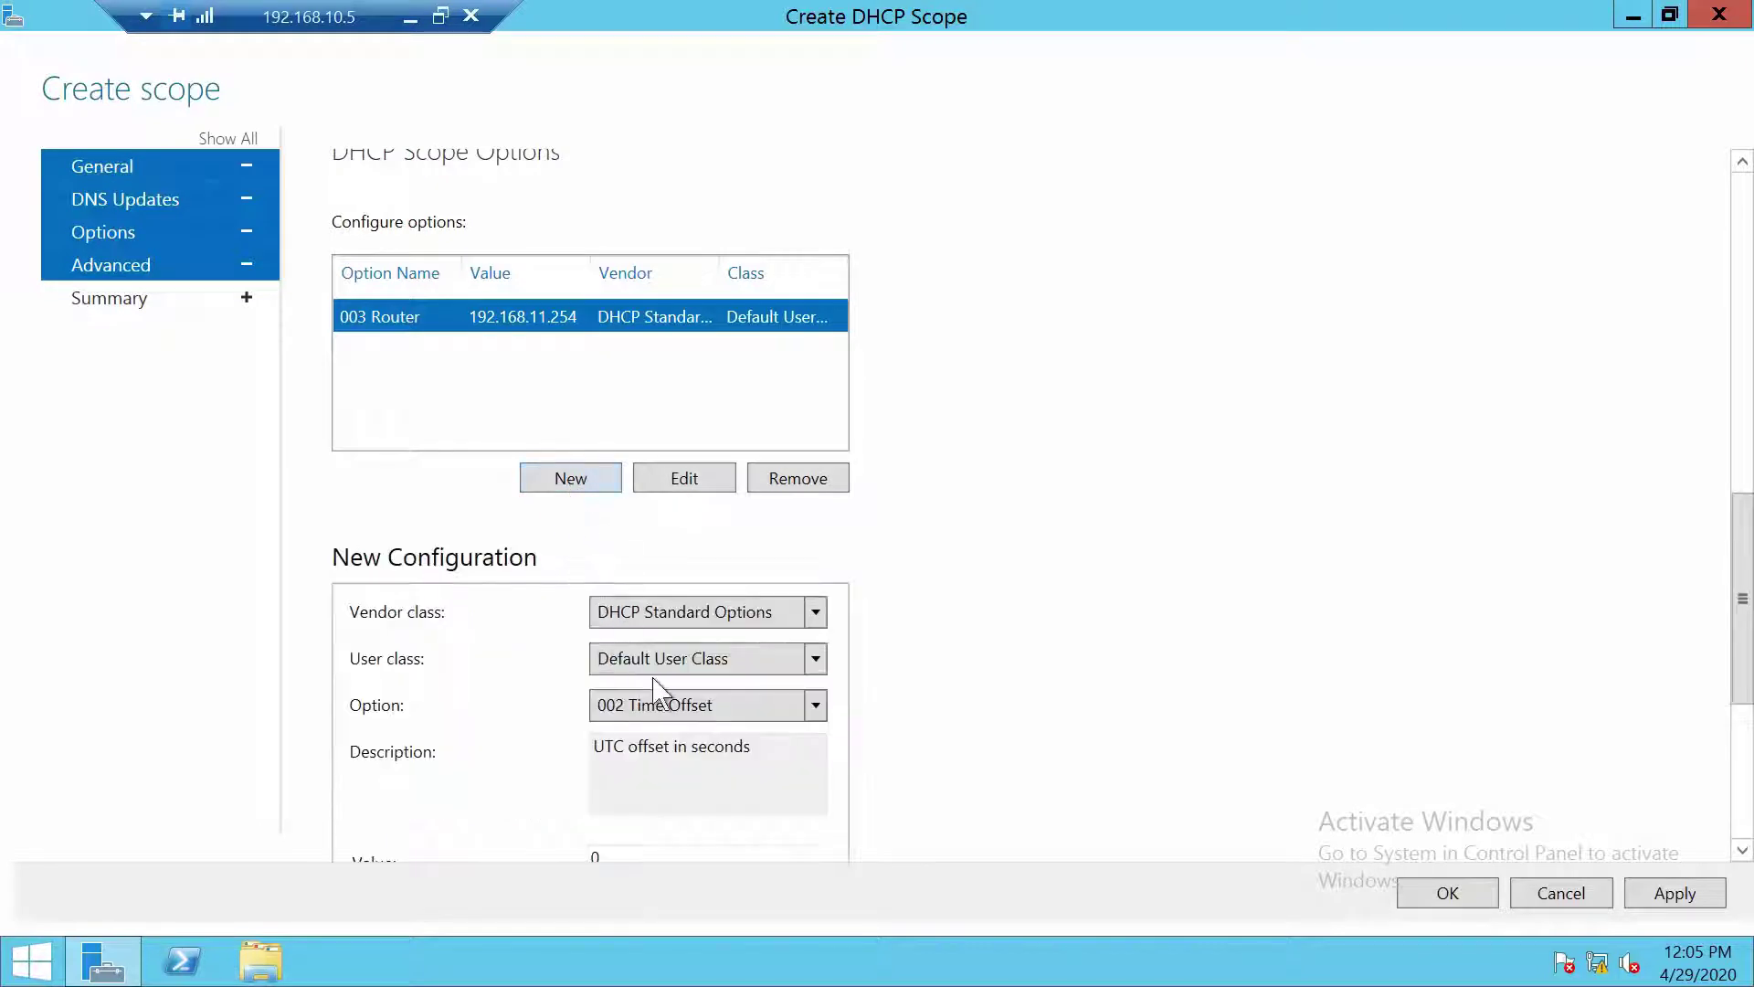
{"action": "left_click", "coordinate": [699, 713]}
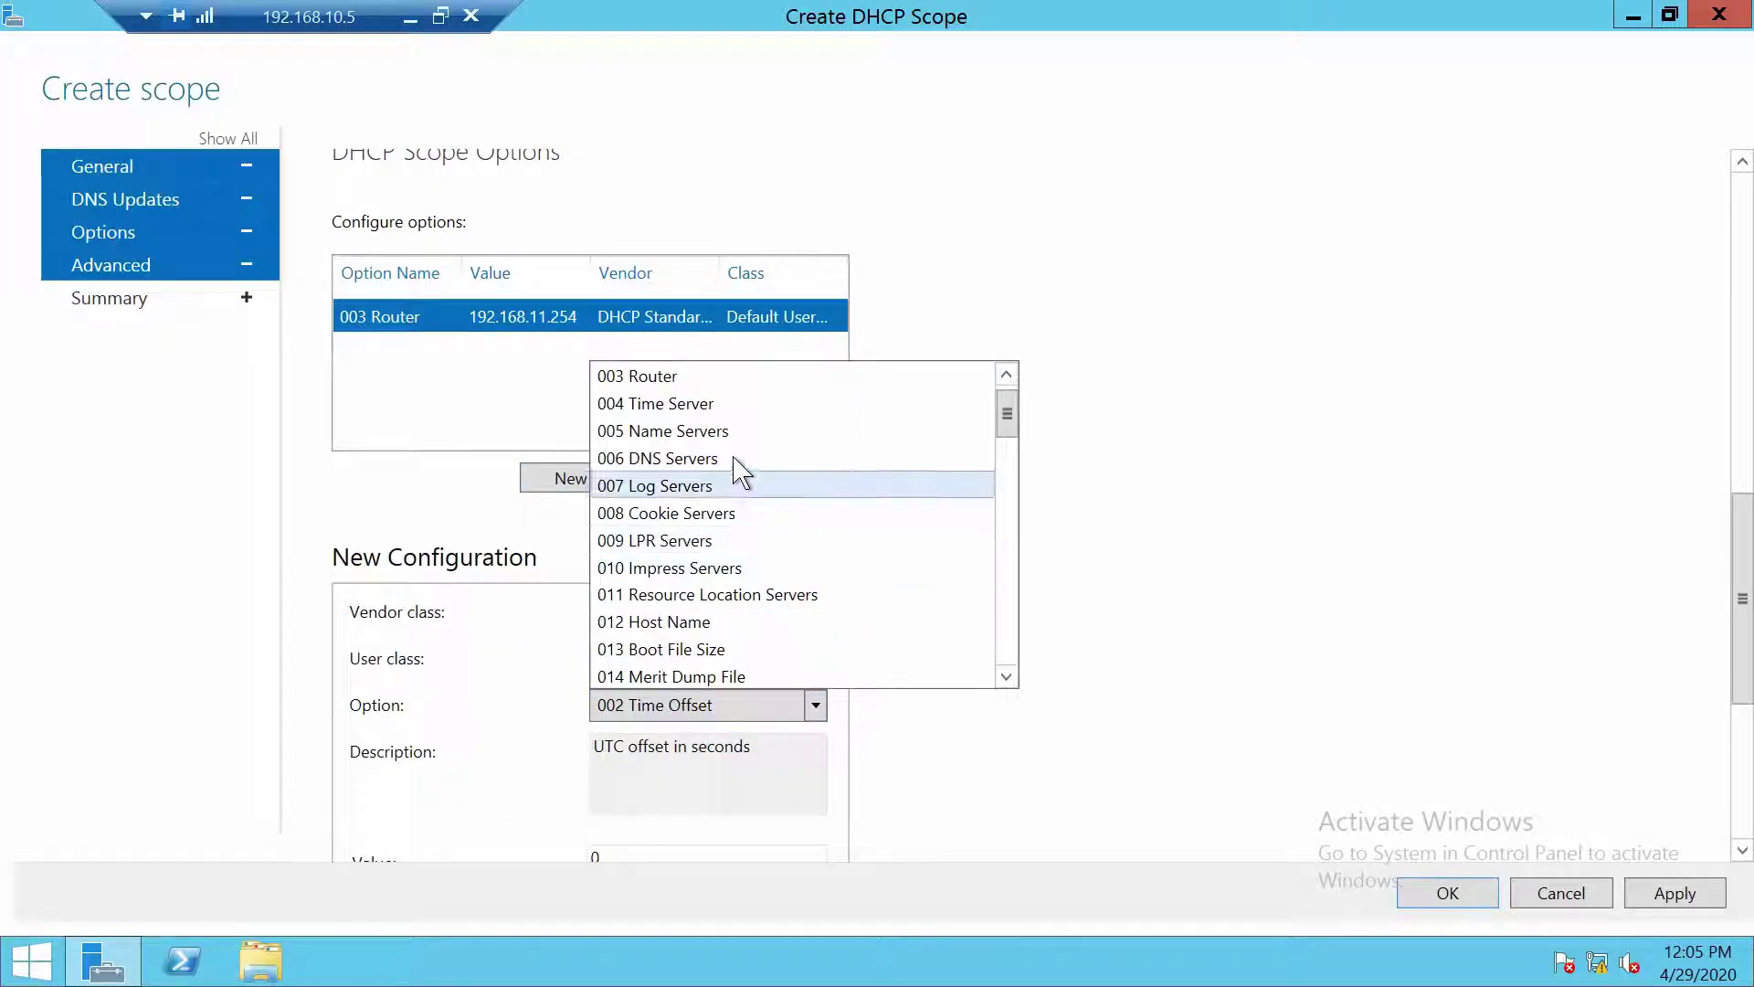
{"action": "key", "text": "Escape"}
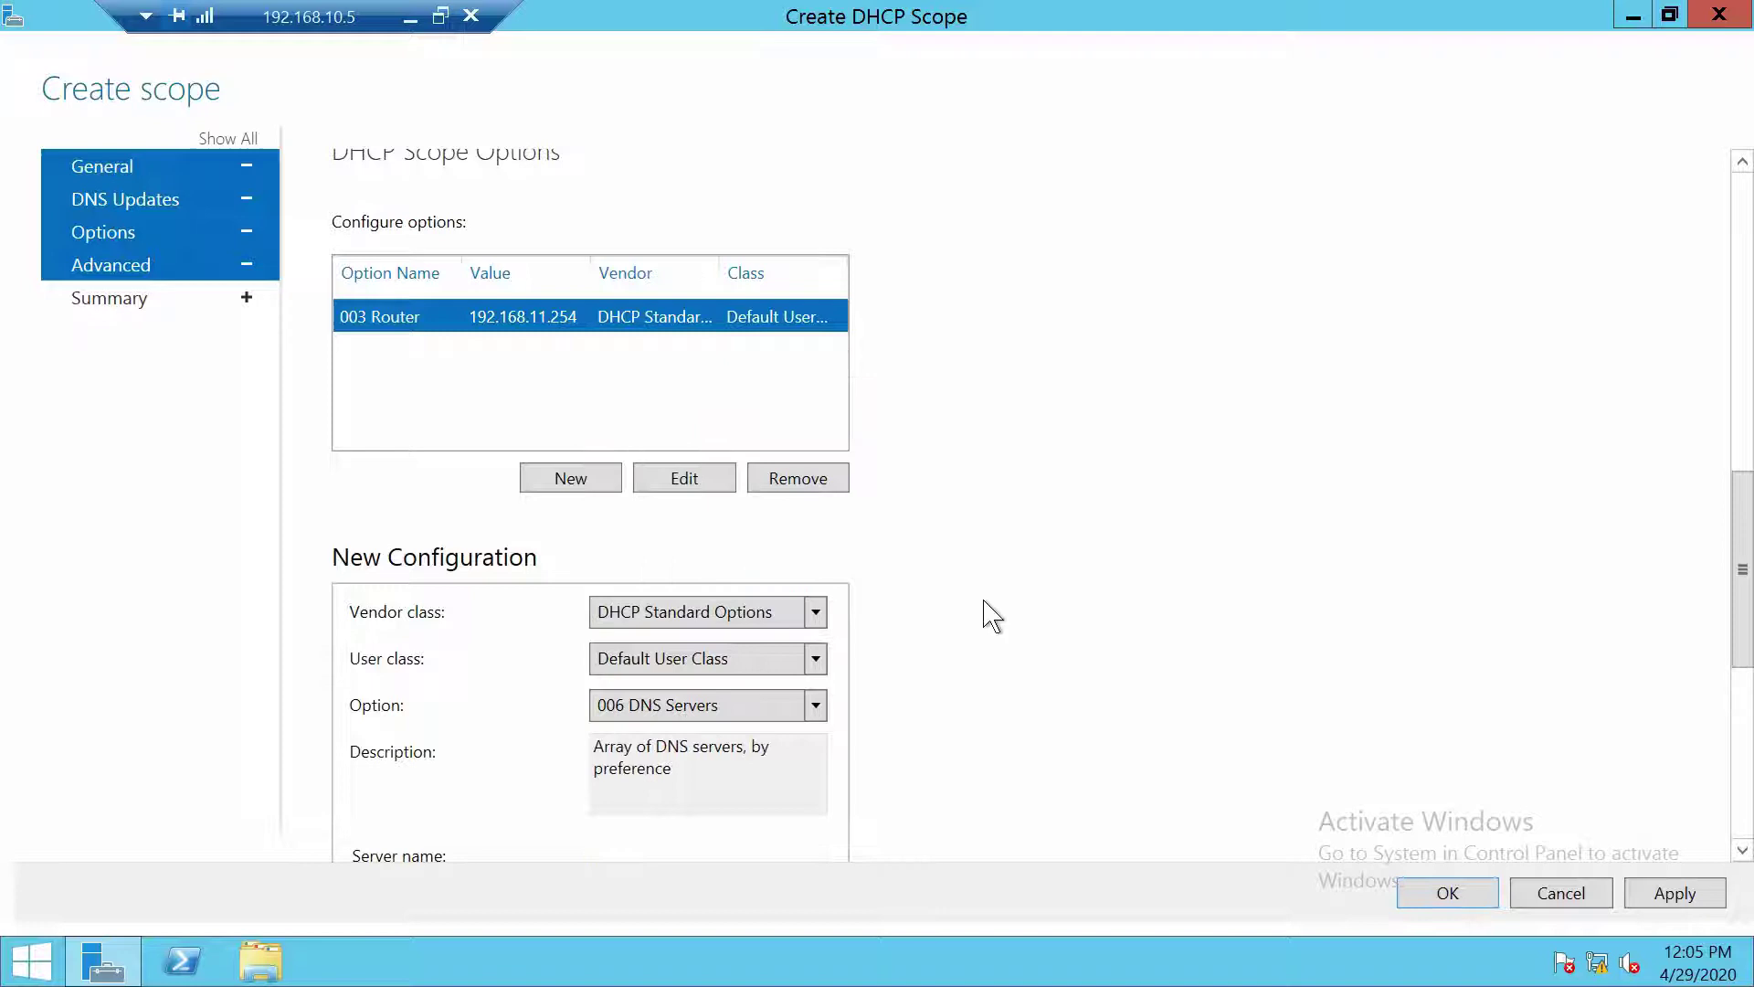
{"action": "scroll", "coordinate": [983, 615], "scroll_direction": "down", "scroll_amount": 3}
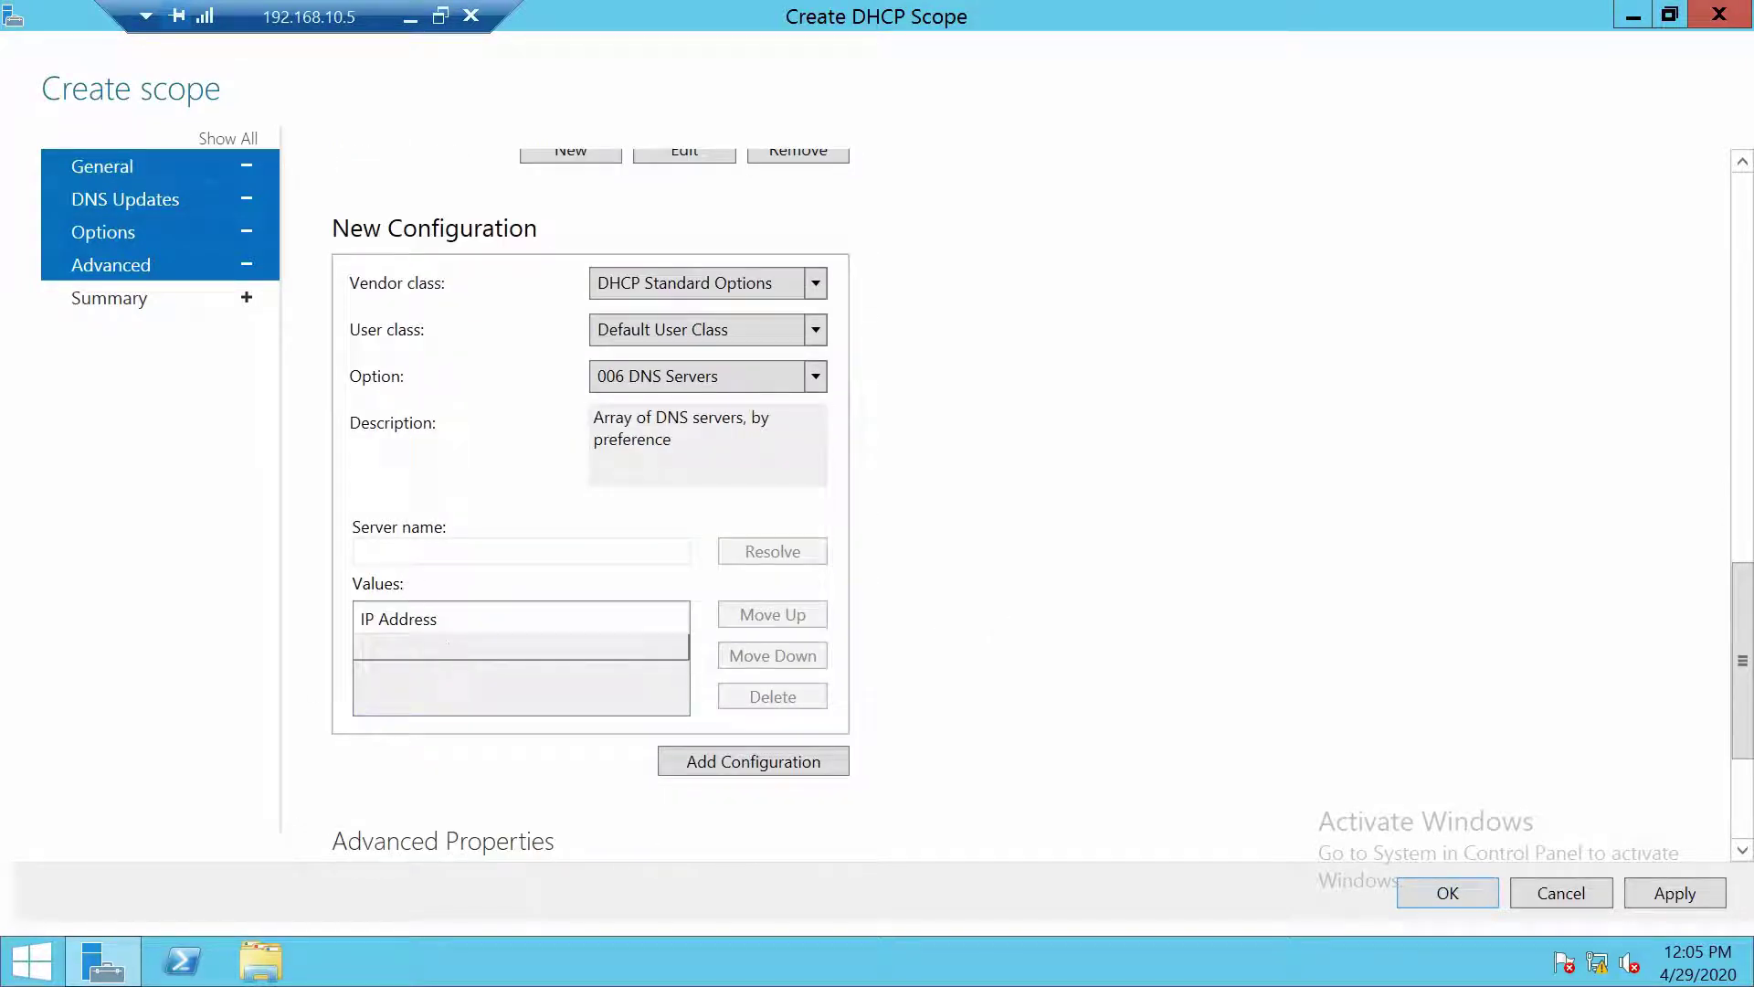
{"action": "type", "text": "dc01"}
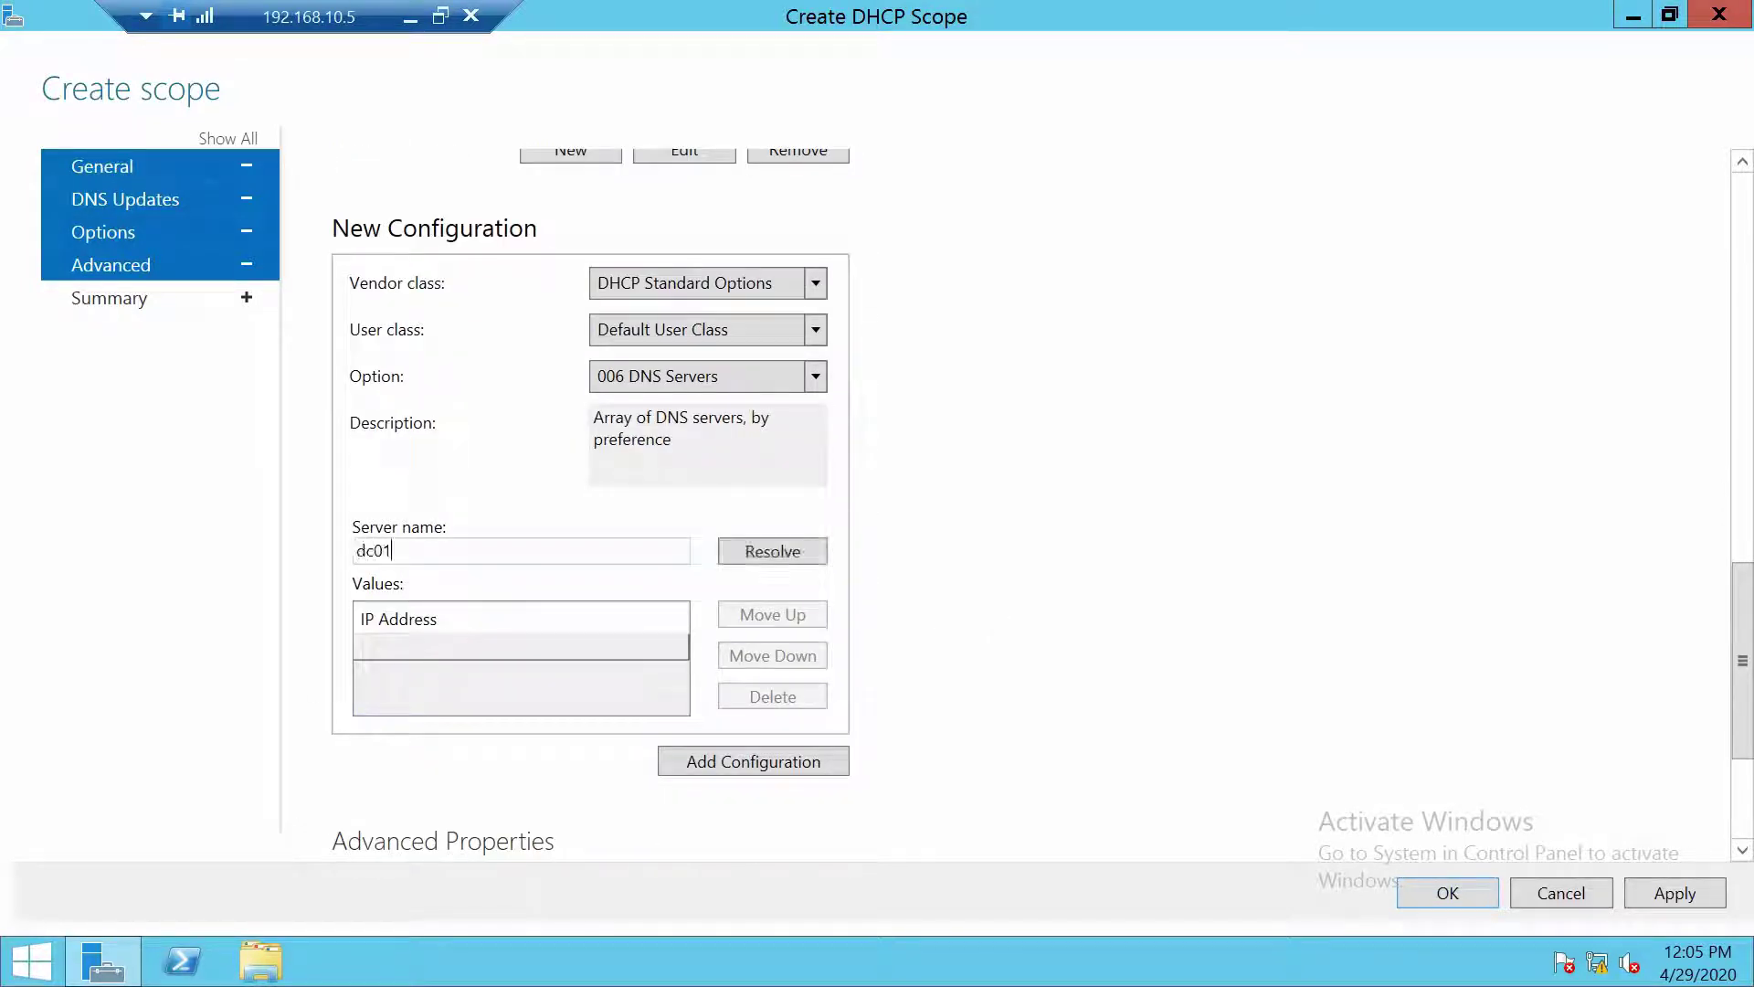
{"action": "left_click", "coordinate": [756, 552]}
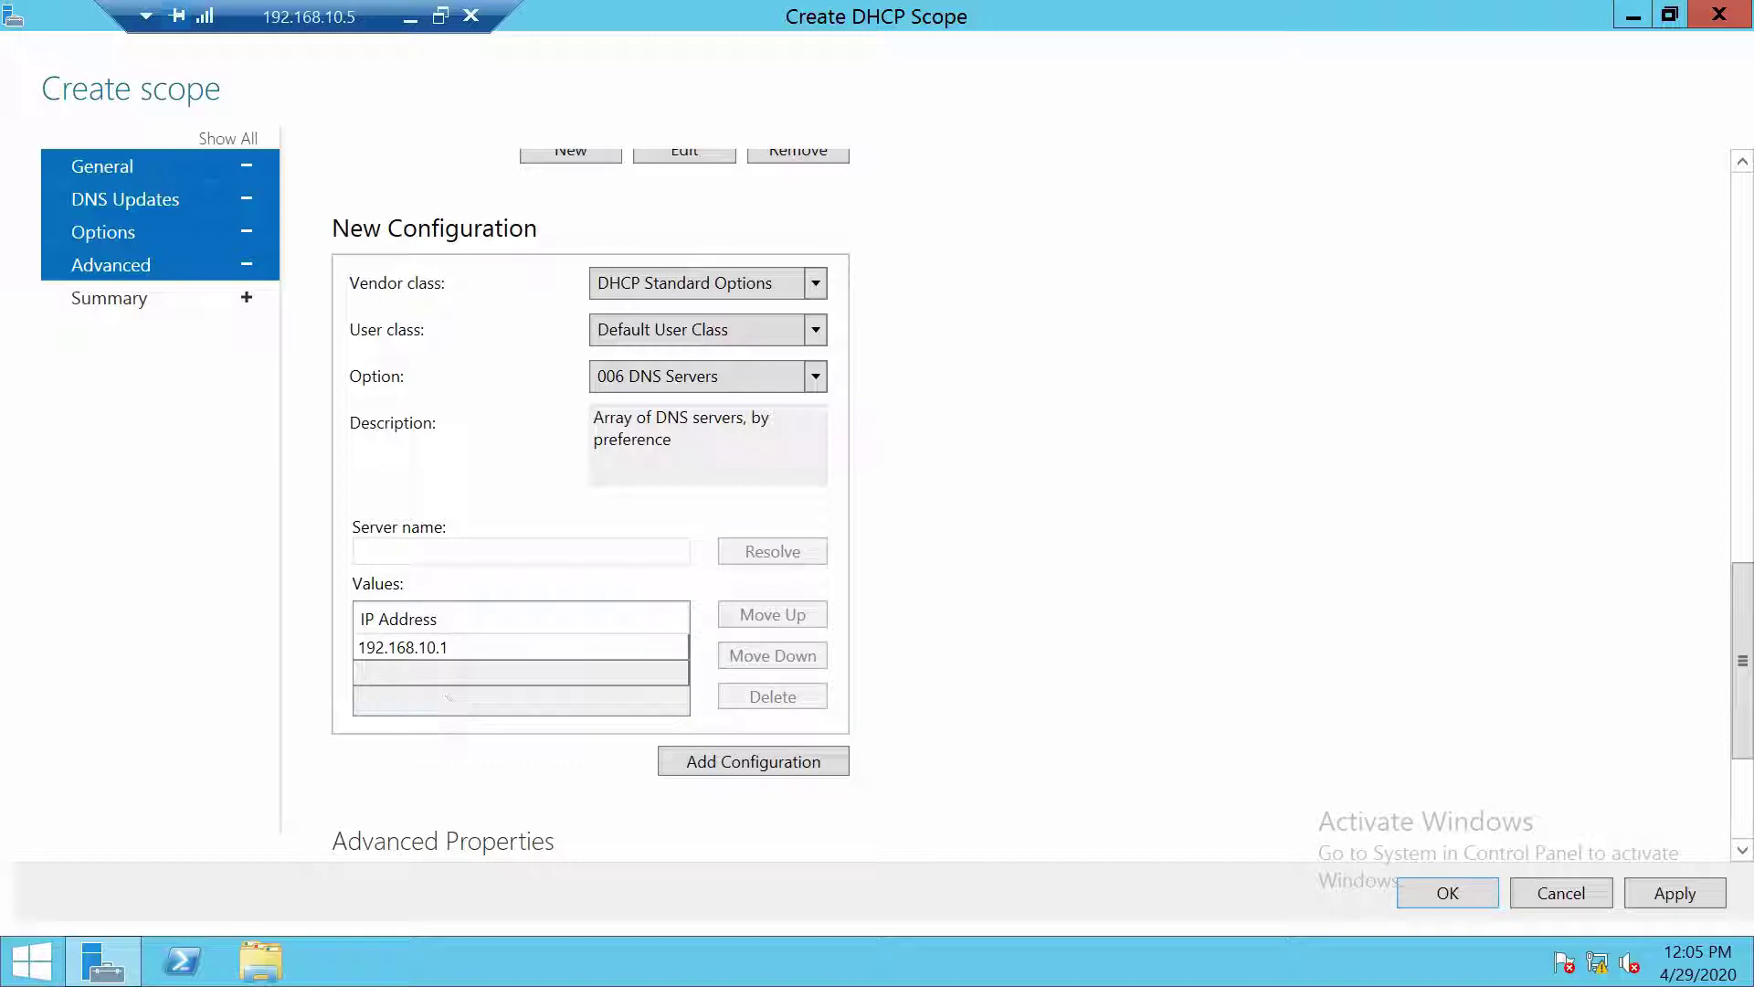
{"action": "type", "text": "dc02"}
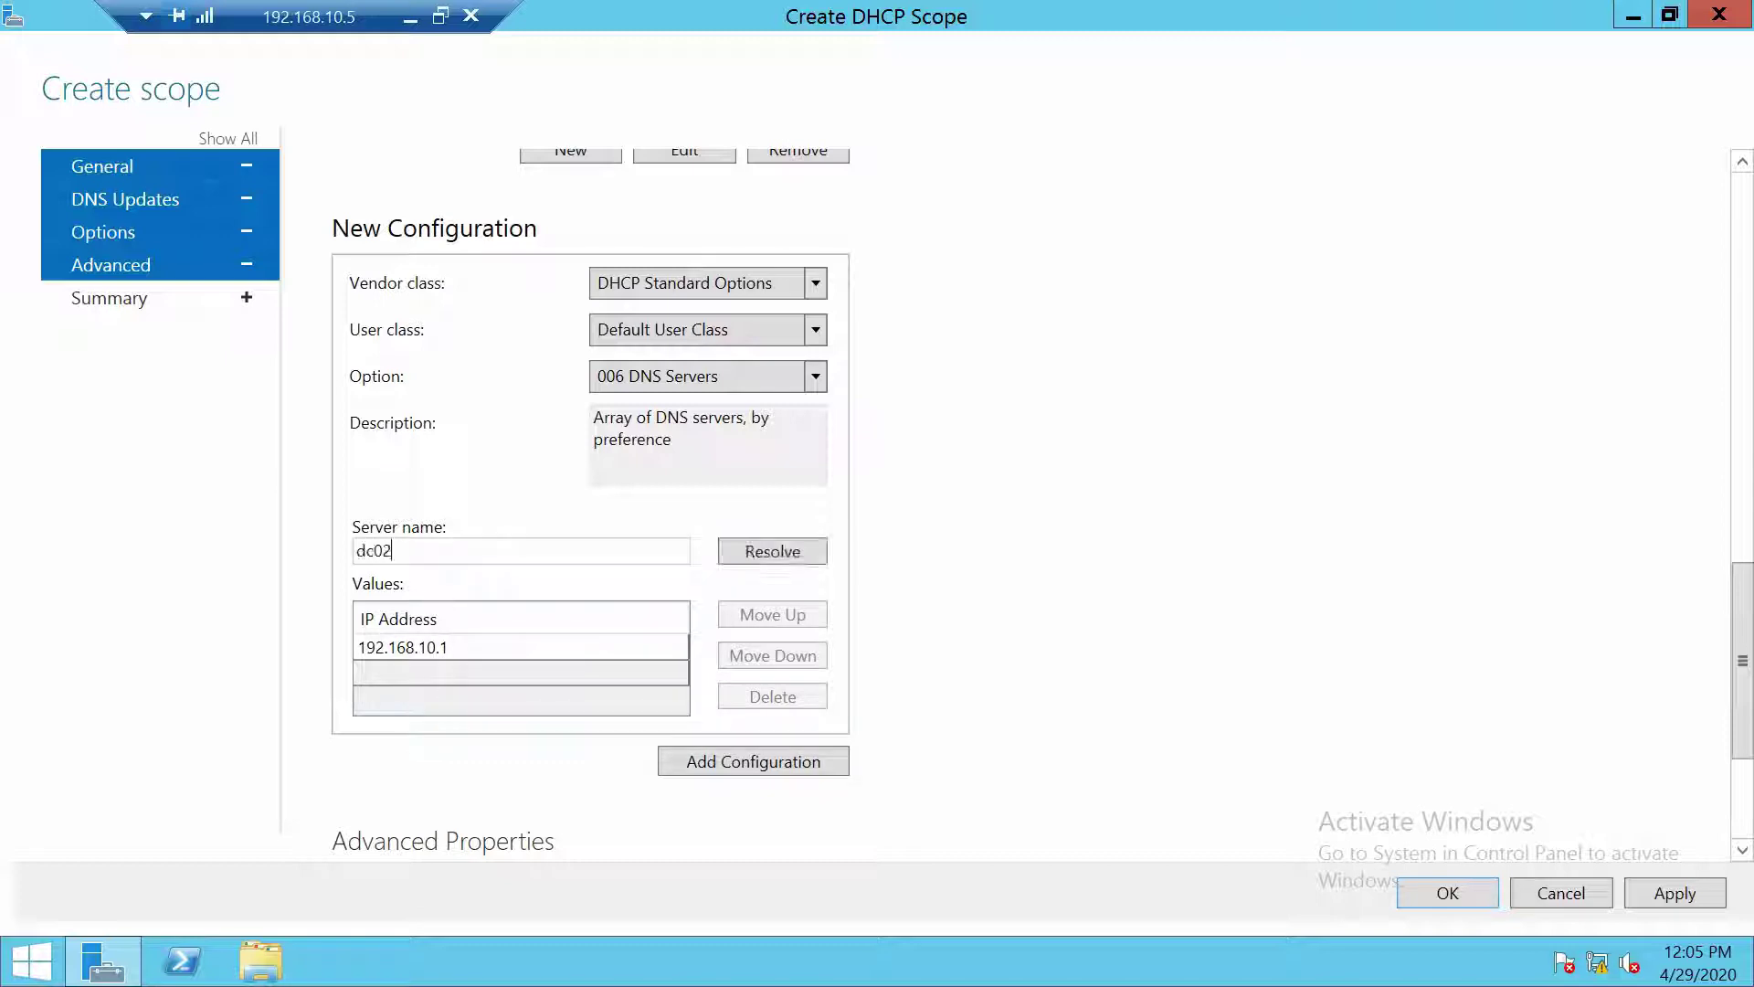
{"action": "left_click", "coordinate": [801, 556]}
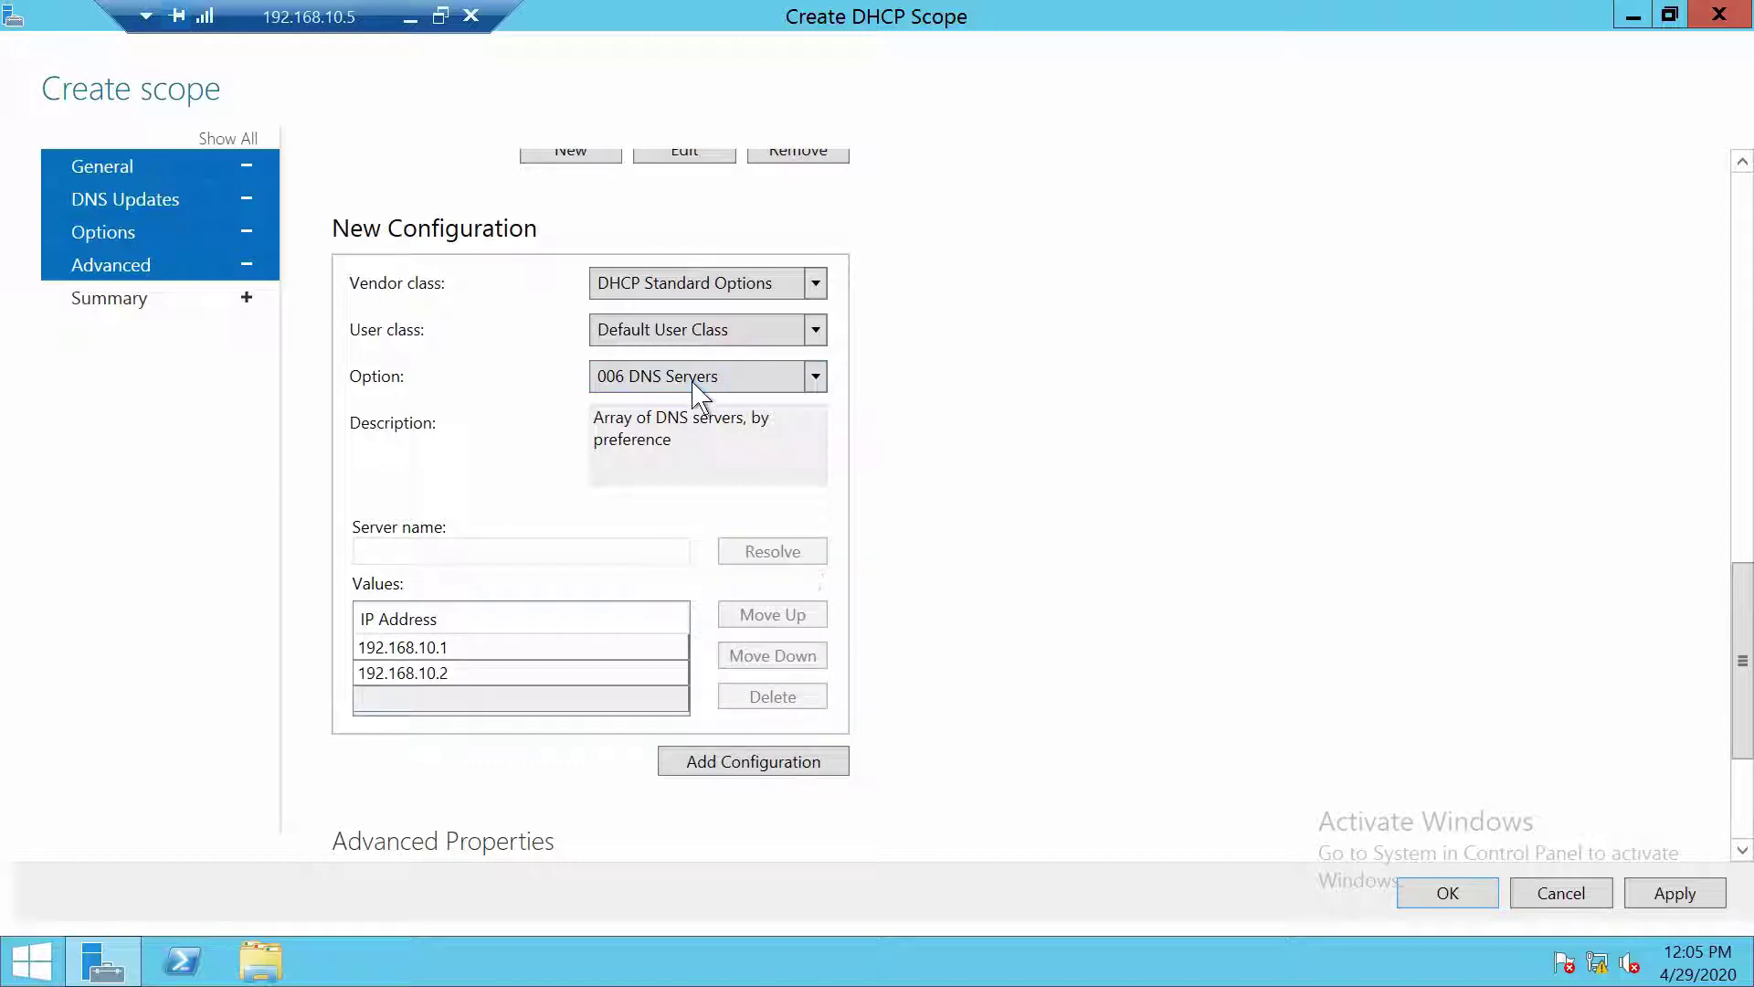
- Add option 015 DNS Domain Name with value testcorp.local
{"action": "left_click", "coordinate": [666, 389]}
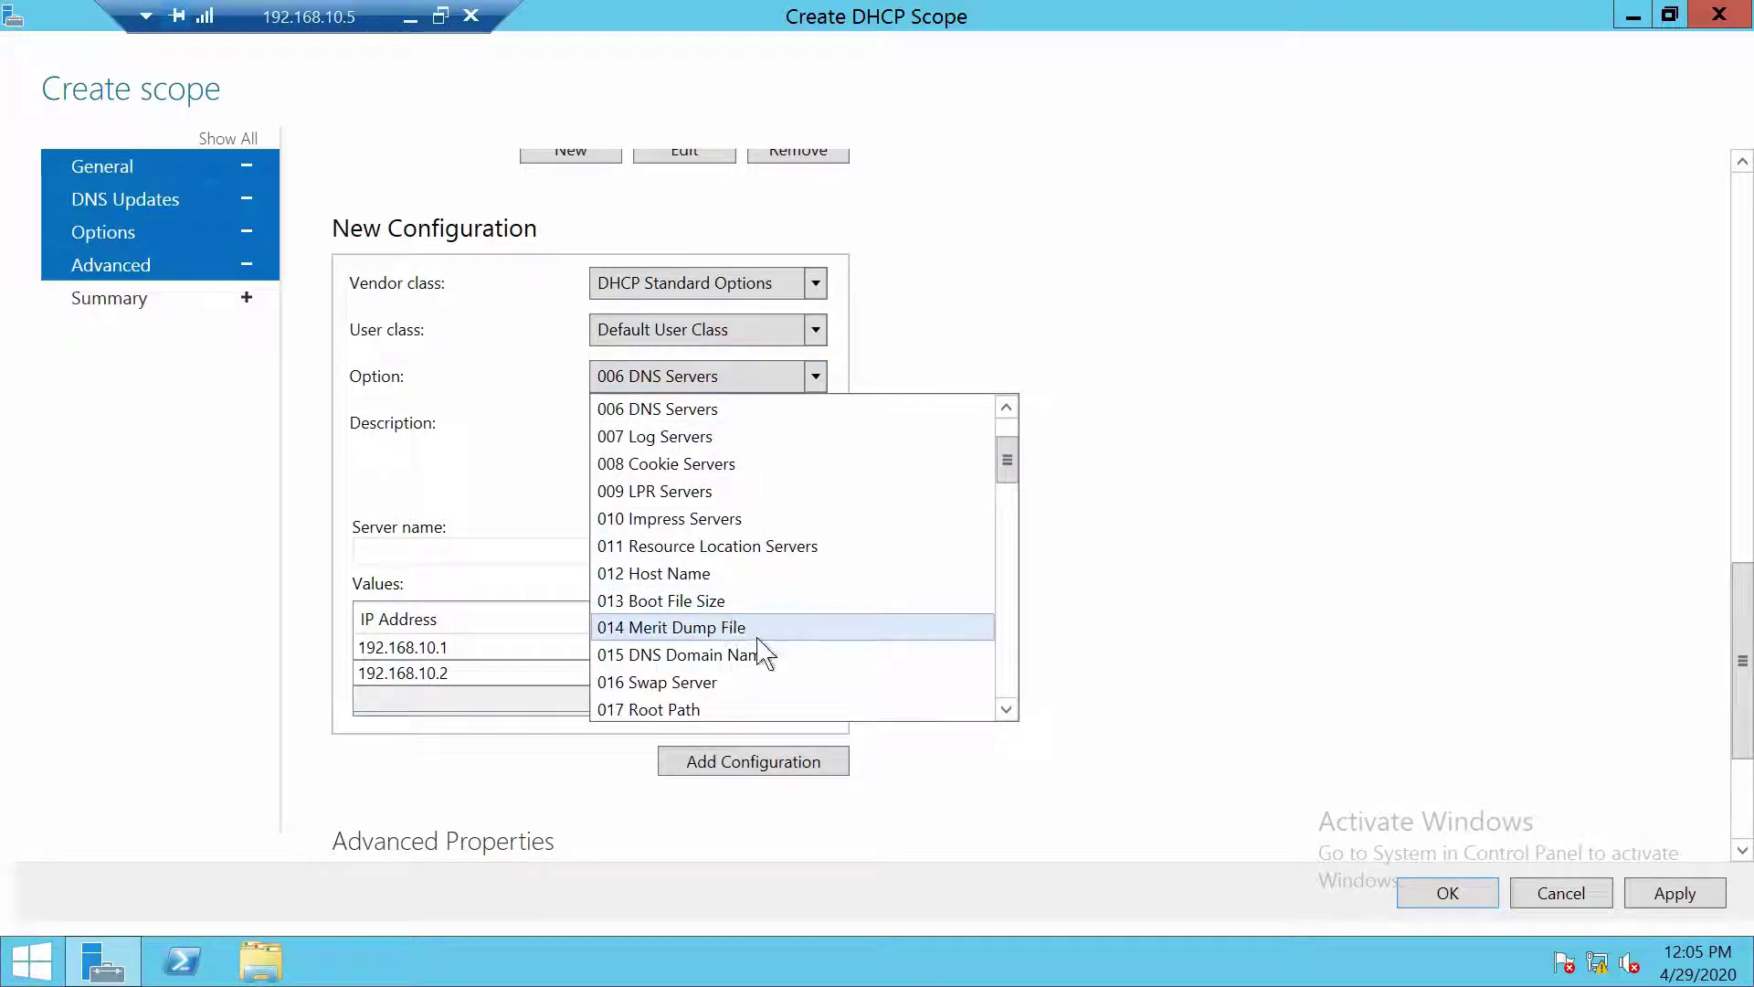
{"action": "left_click", "coordinate": [697, 656]}
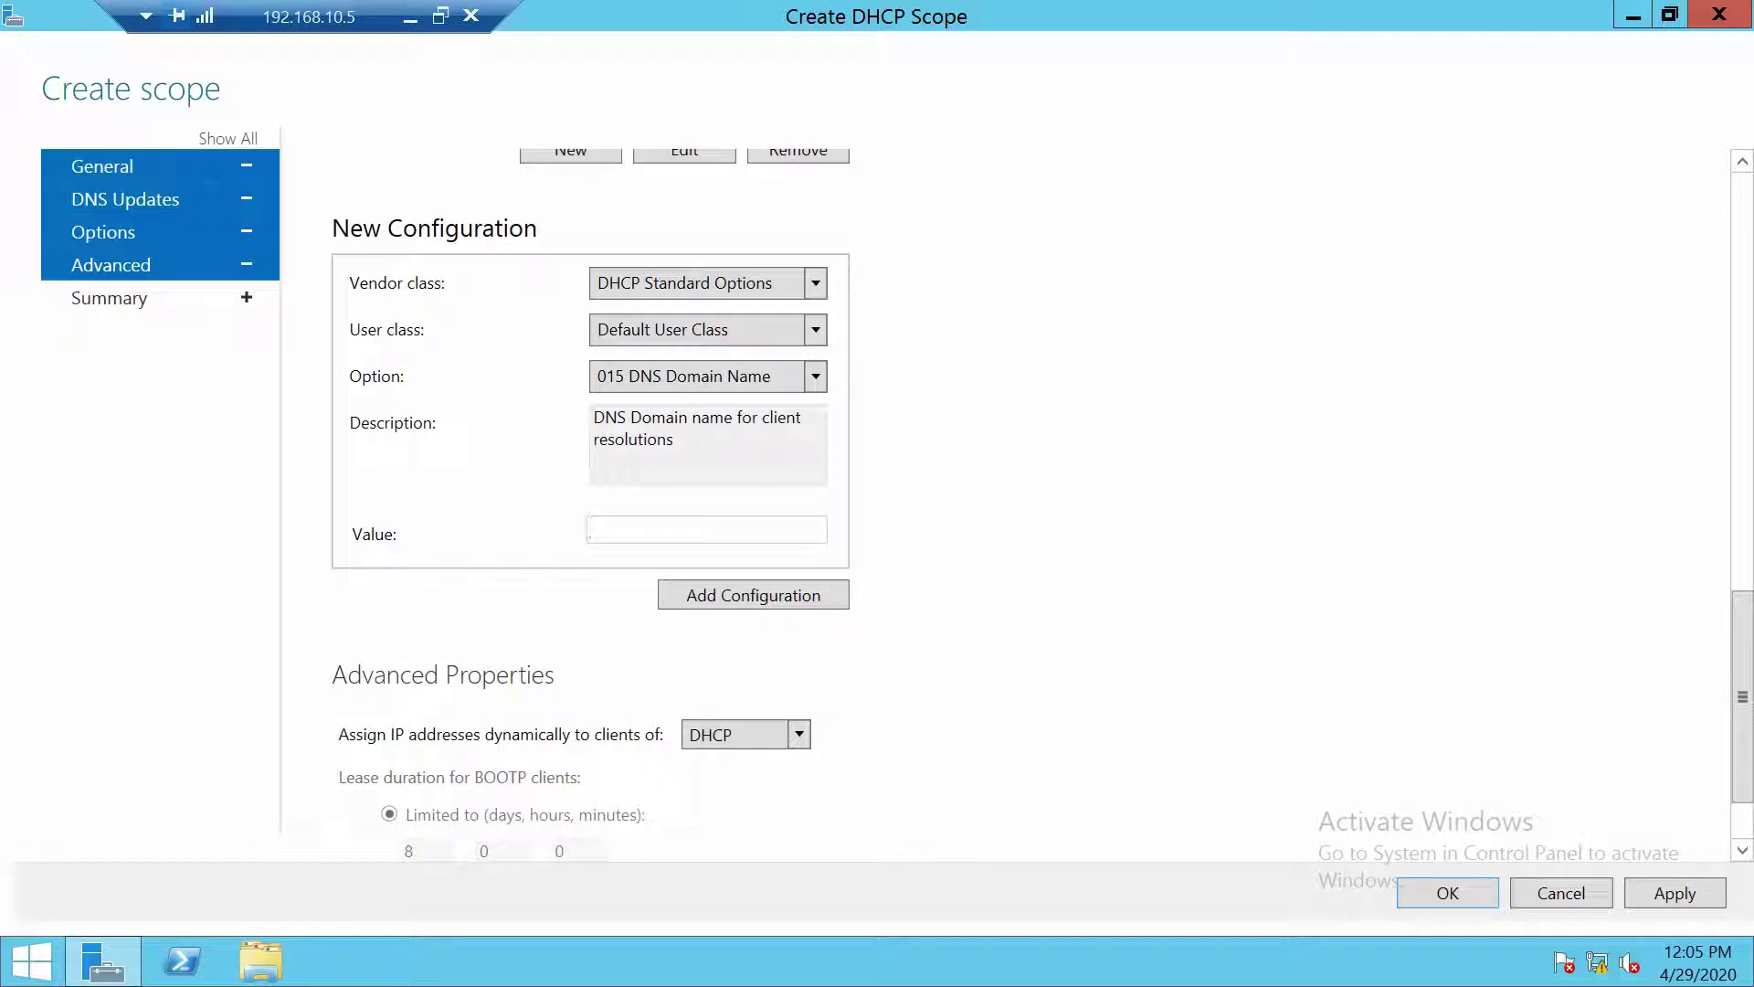
{"action": "type", "text": "testcorp.local"}
{"action": "left_click", "coordinate": [755, 598]}
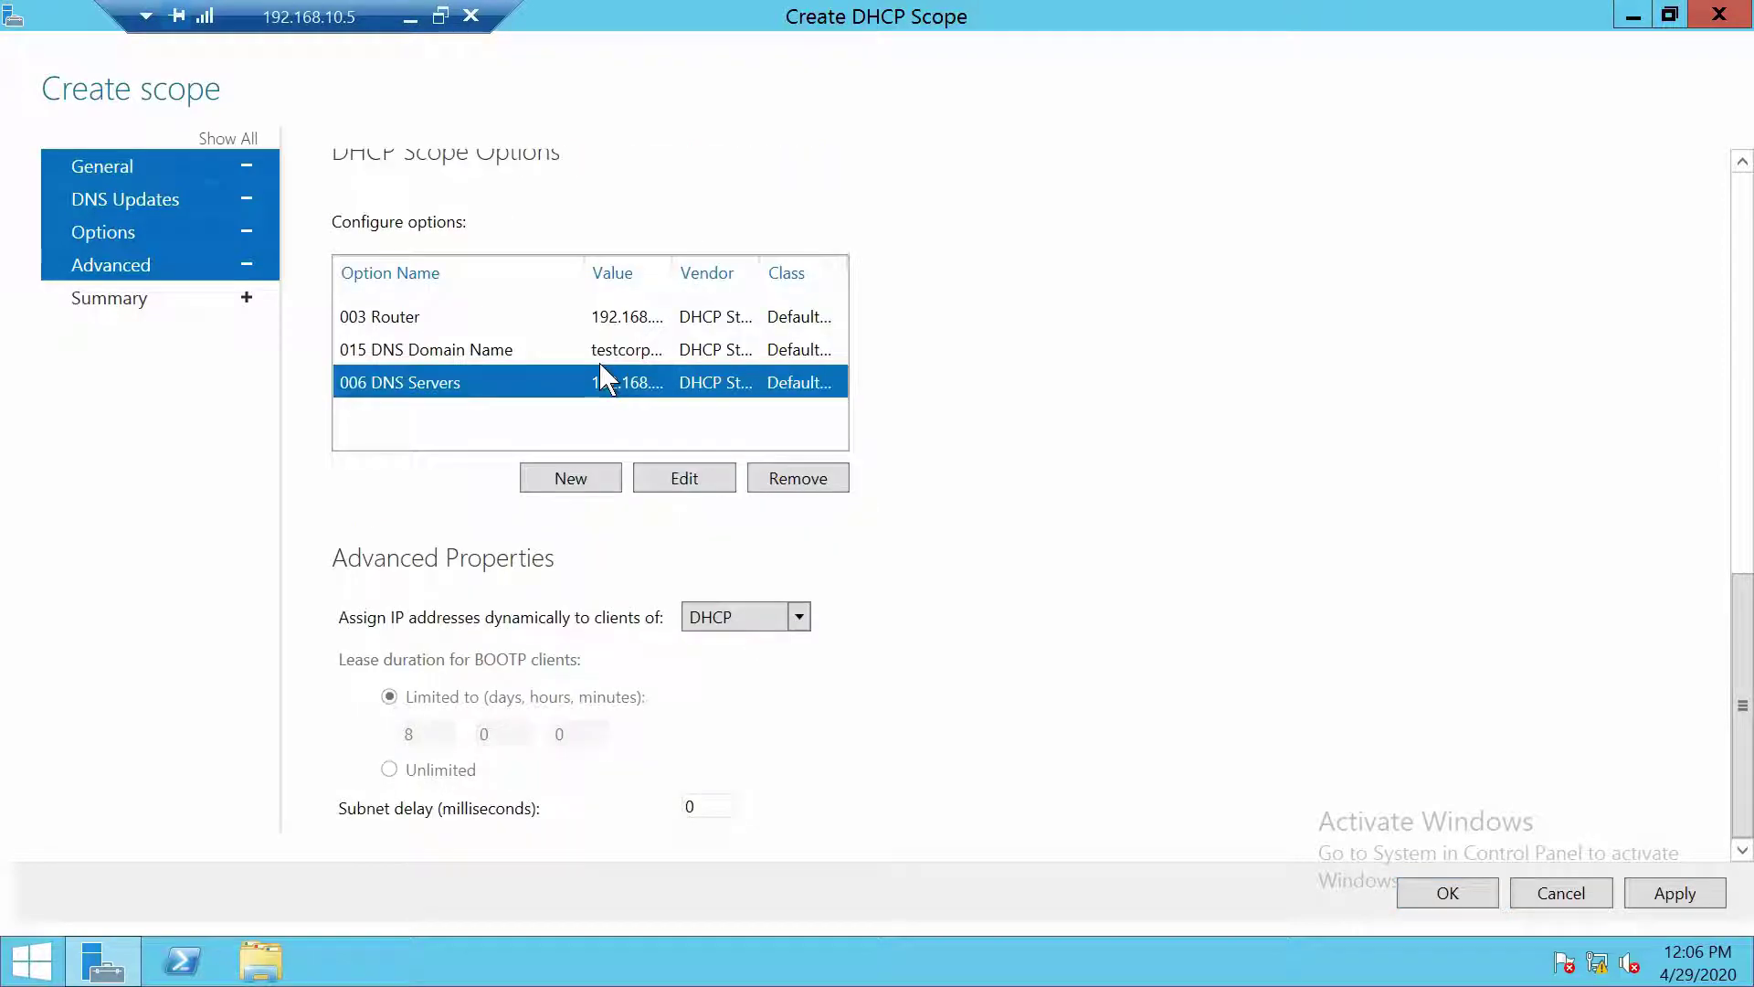
- Apply to create the scope, check failover relationships, then select 192.168.11.X in DHCP Scopes
{"action": "left_click", "coordinate": [1642, 888]}
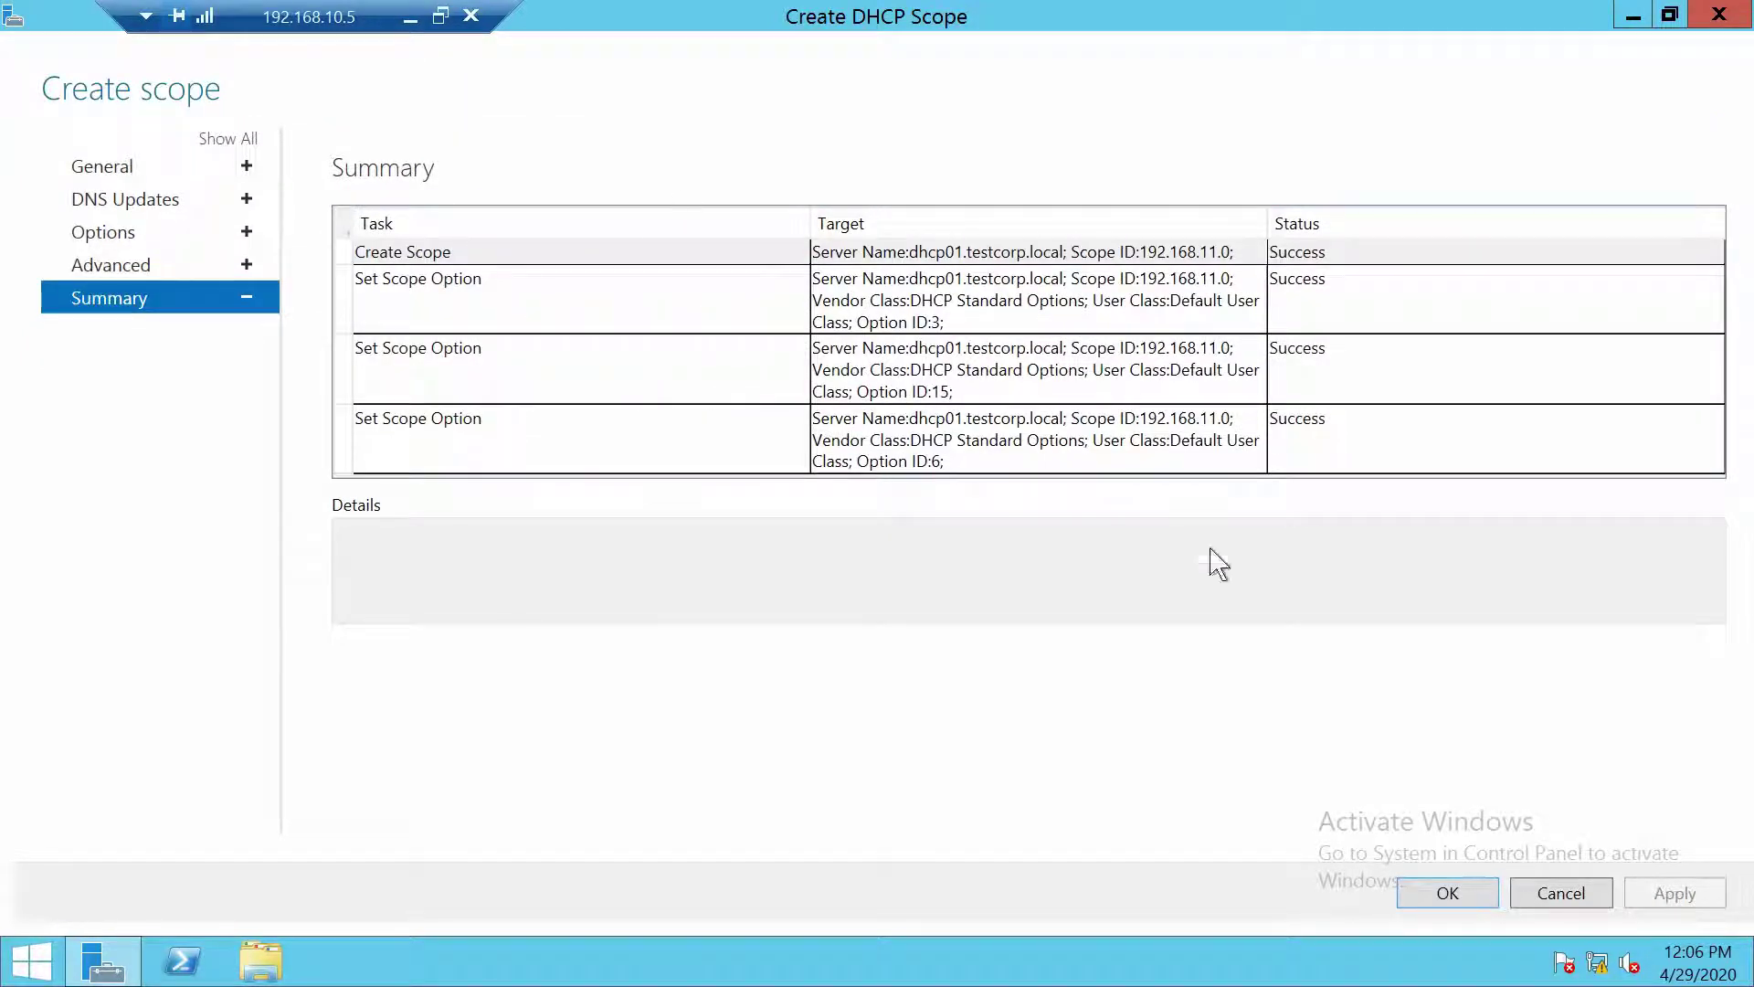
{"action": "left_click", "coordinate": [1442, 898]}
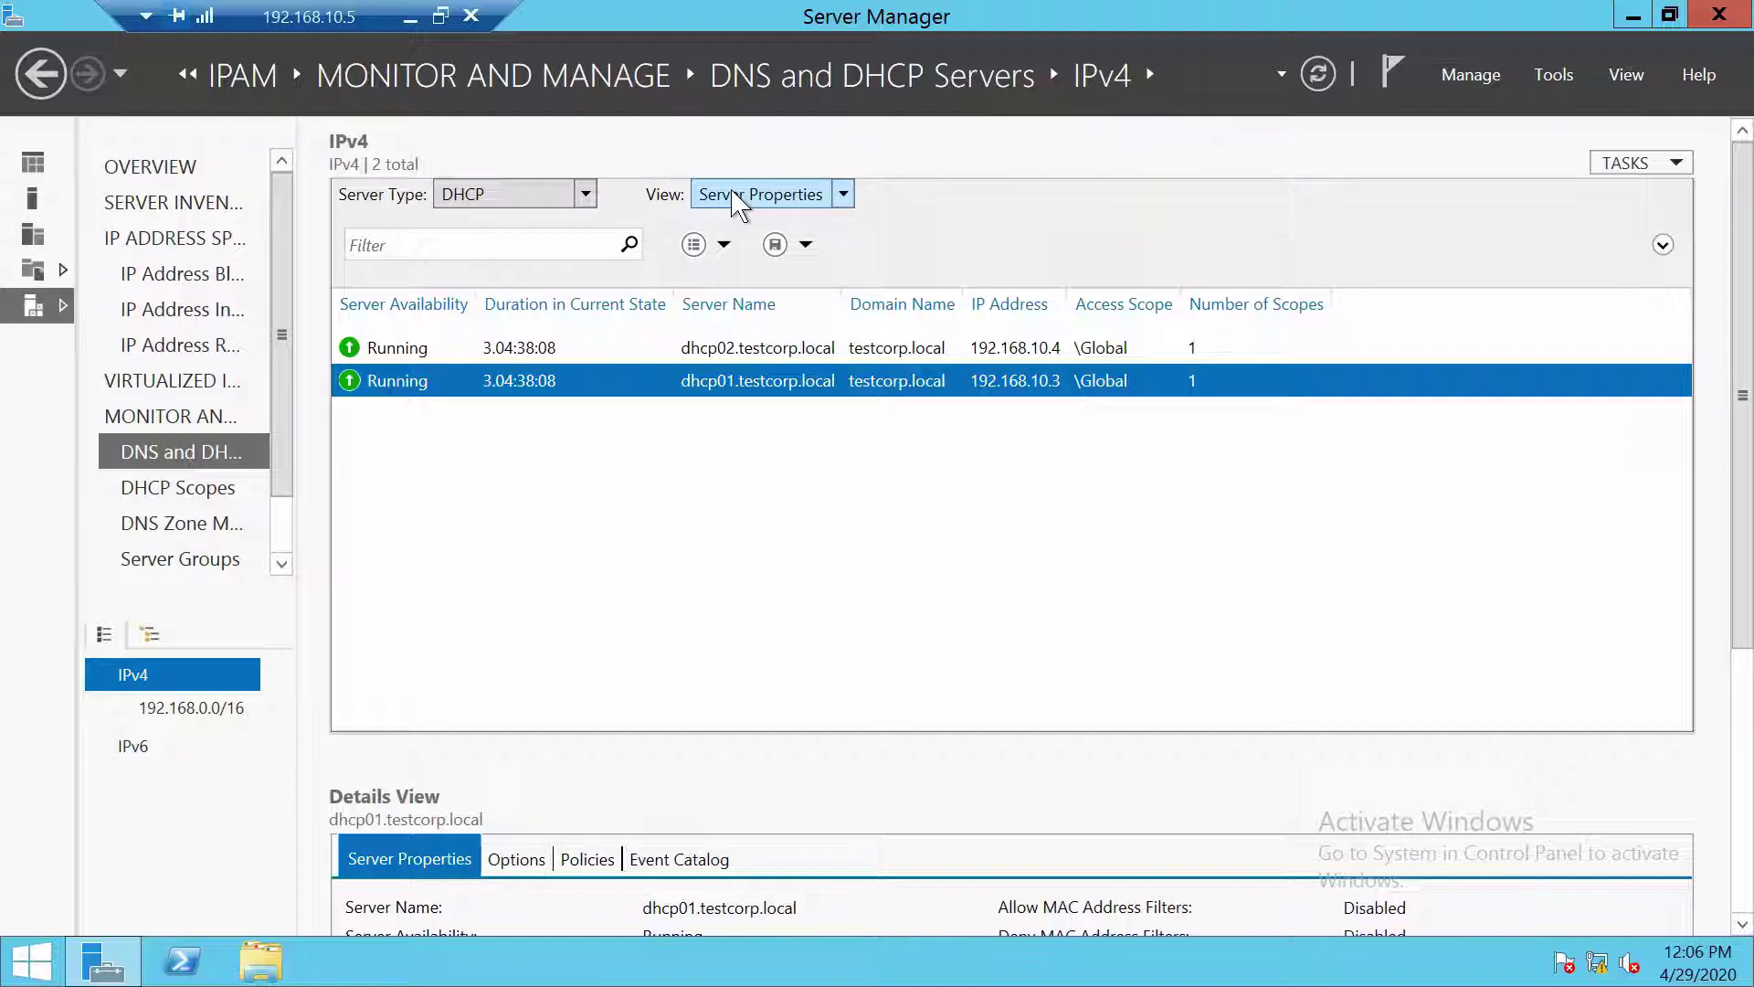
{"action": "left_click", "coordinate": [739, 203]}
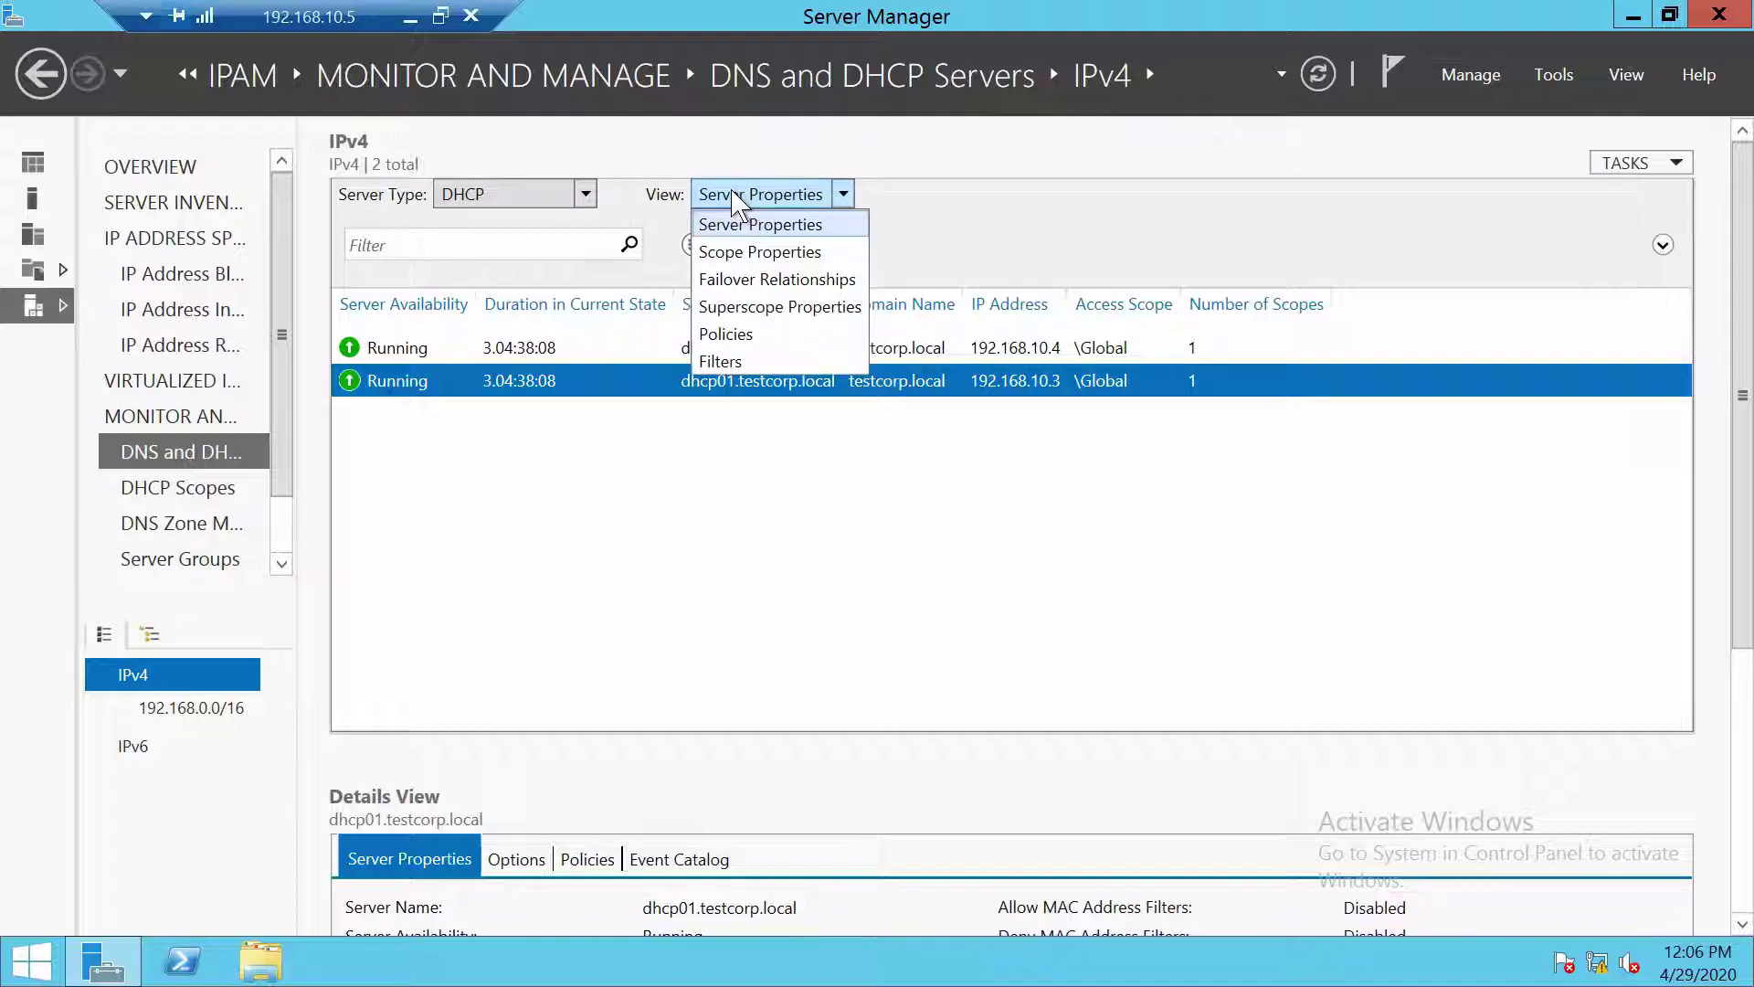
{"action": "left_click", "coordinate": [777, 280]}
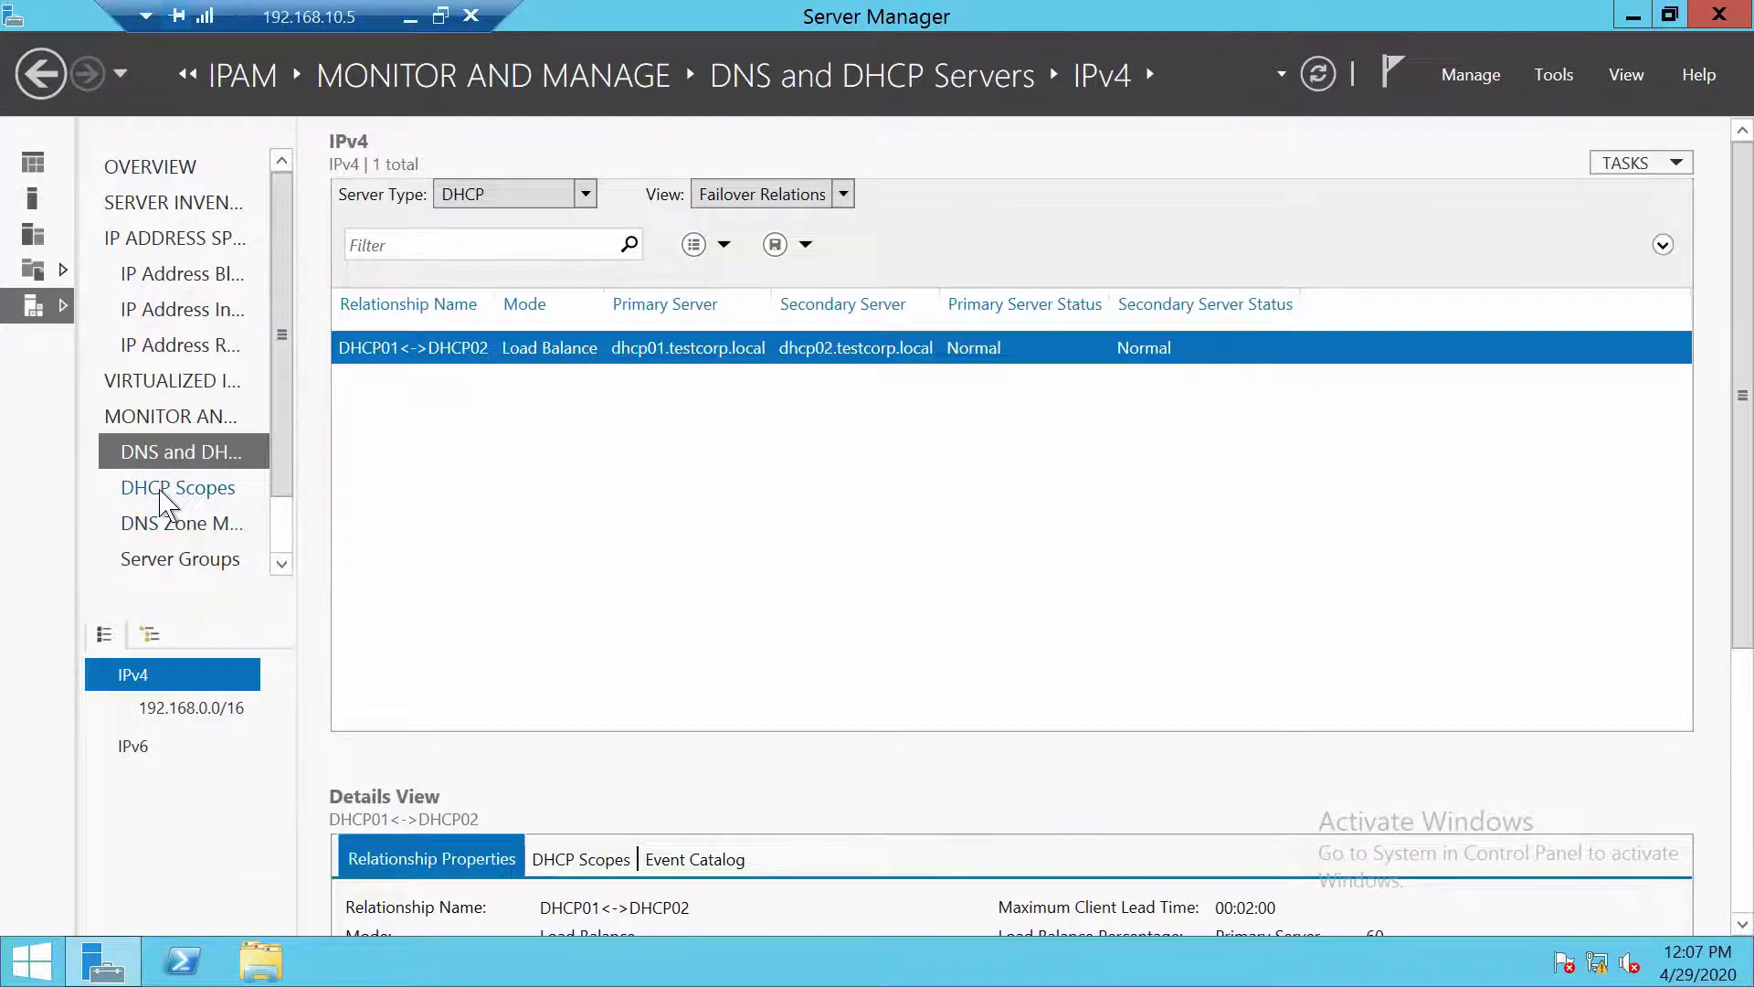
{"action": "left_click", "coordinate": [167, 492]}
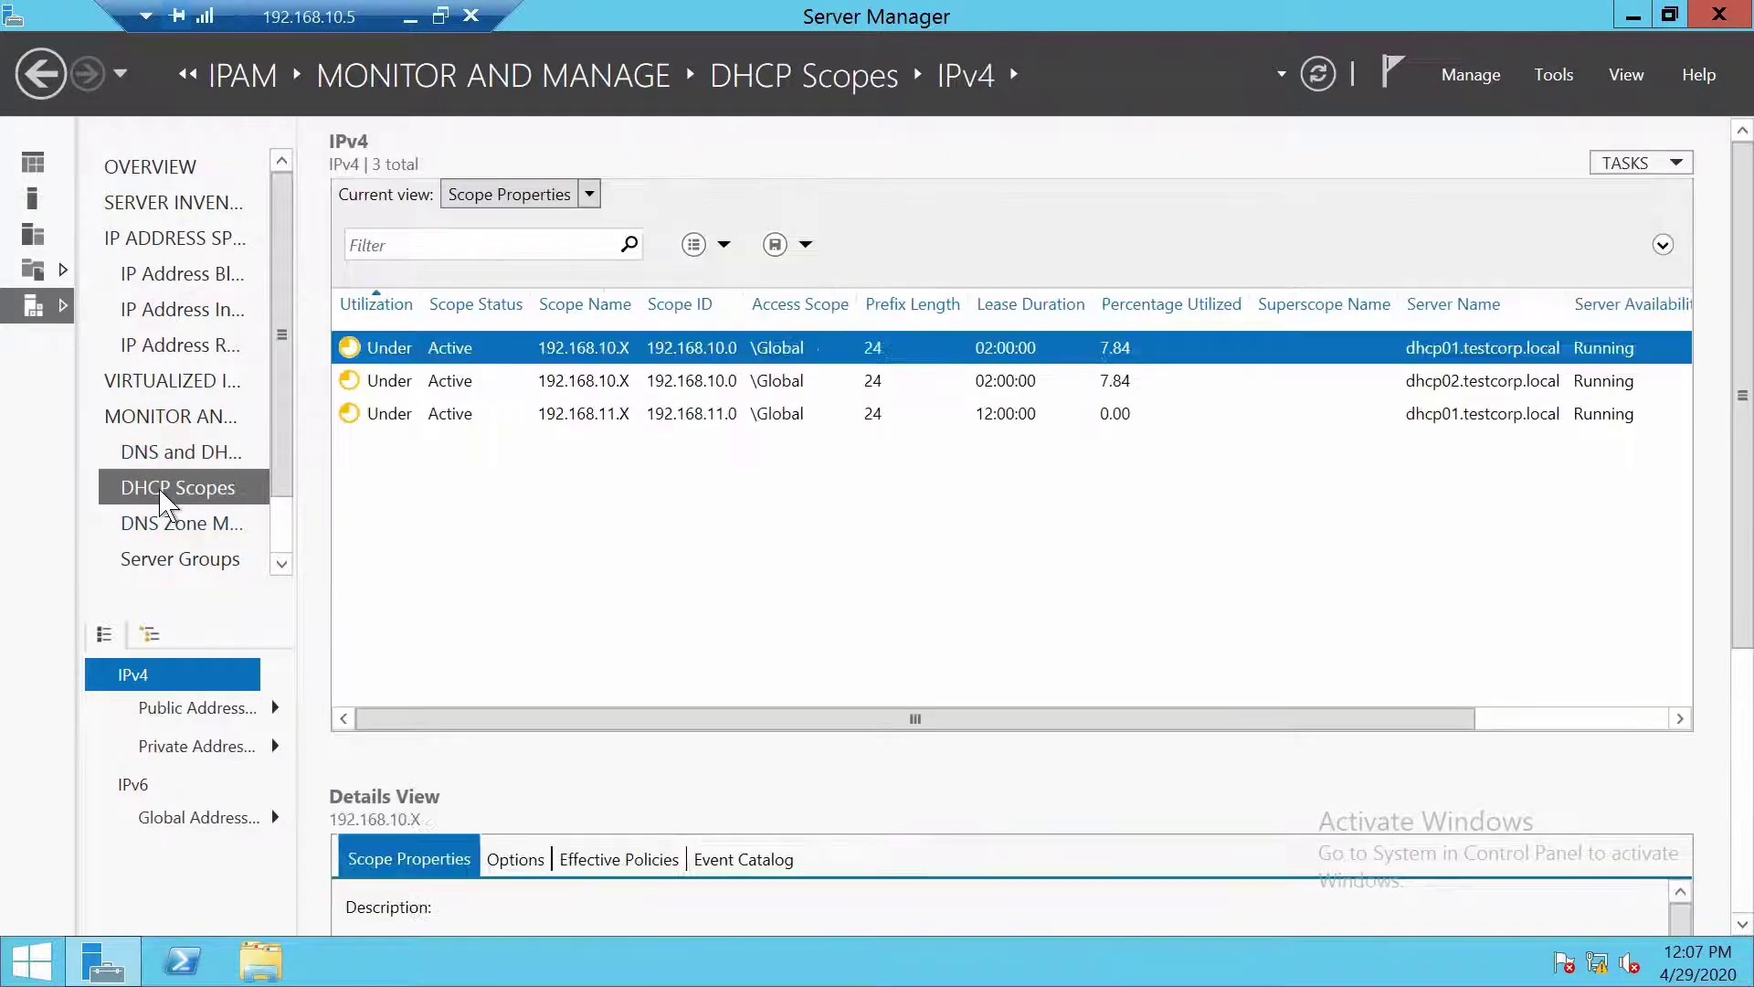
{"action": "left_click", "coordinate": [582, 417]}
- Configure failover for 192.168.11.X using the existing DHCP01<->DHCP02 relationship with partner dhcp02
{"action": "right_click", "coordinate": [578, 418]}
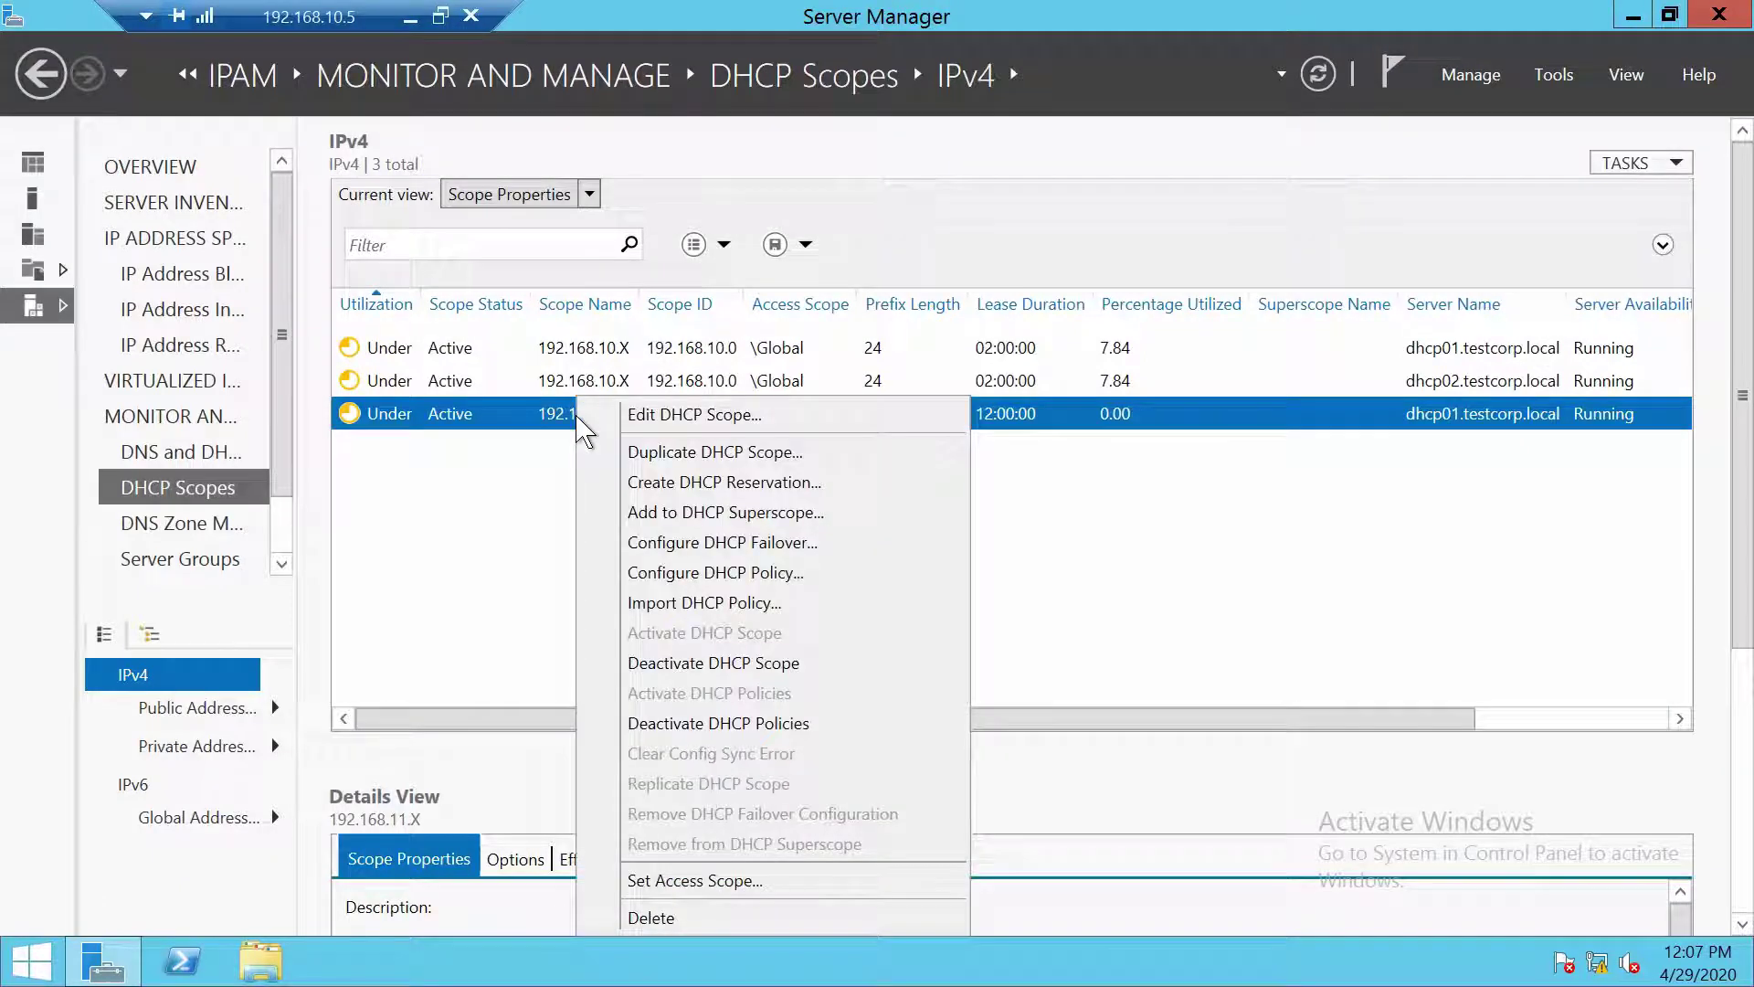
{"action": "left_click", "coordinate": [765, 543]}
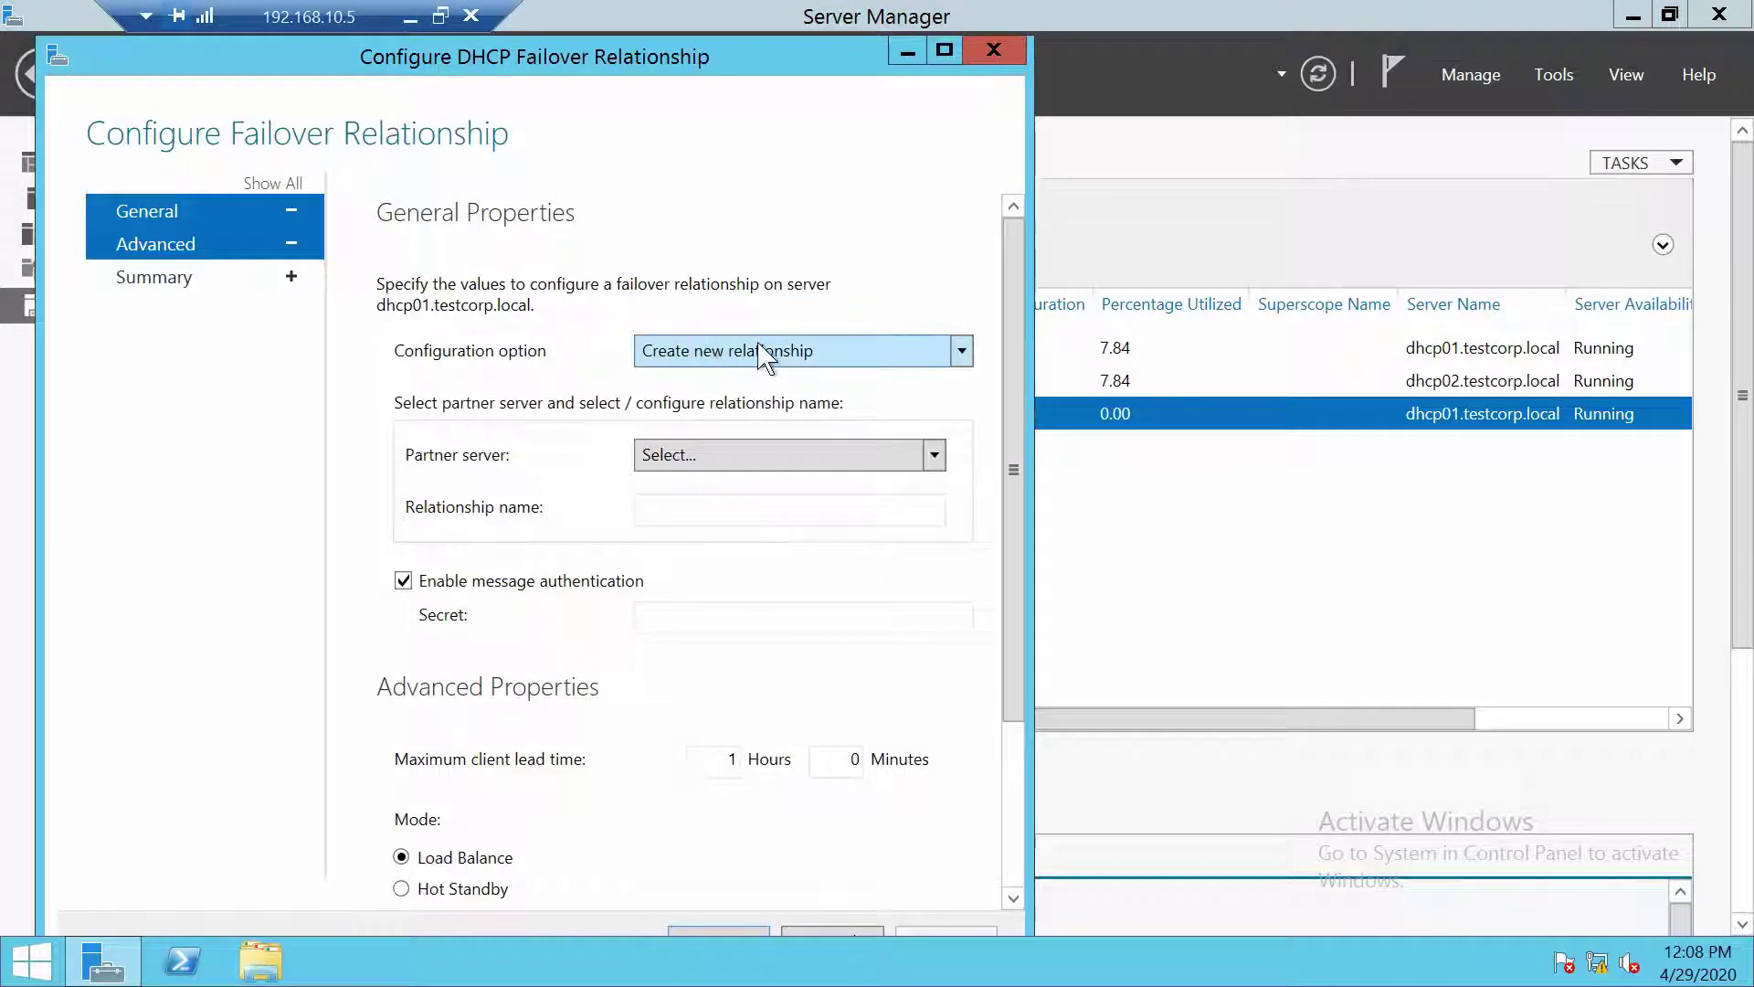
{"action": "left_click", "coordinate": [715, 352]}
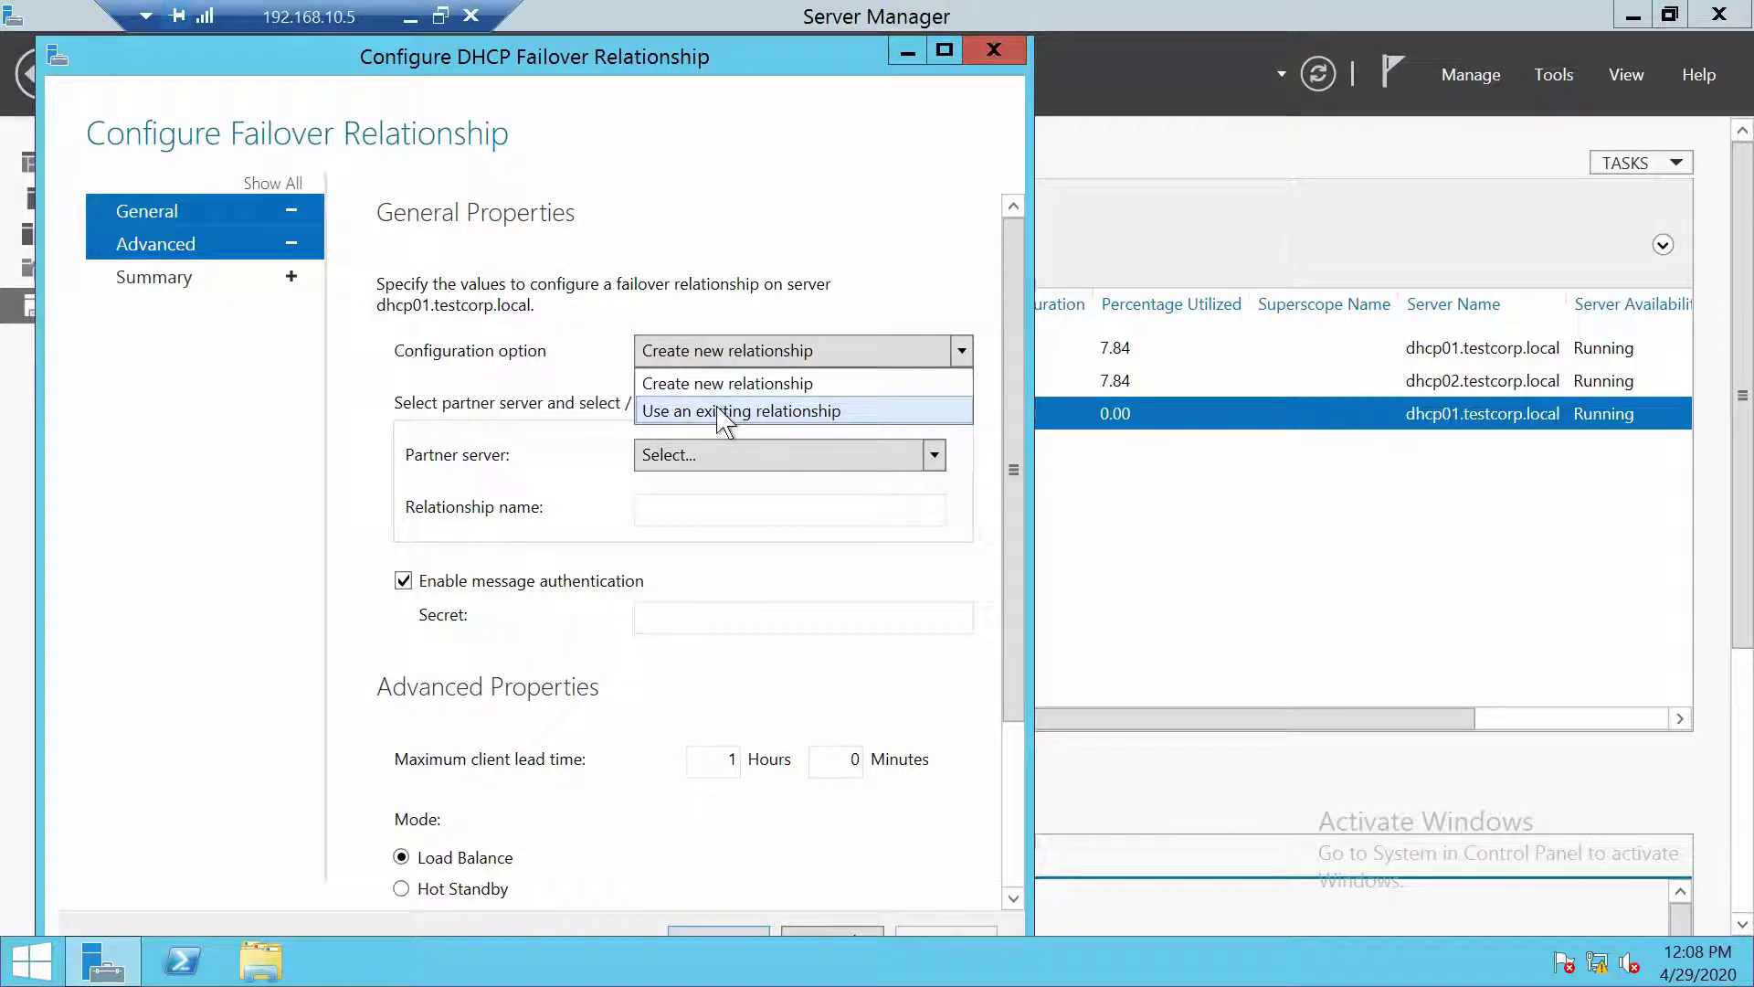
{"action": "left_click", "coordinate": [792, 418]}
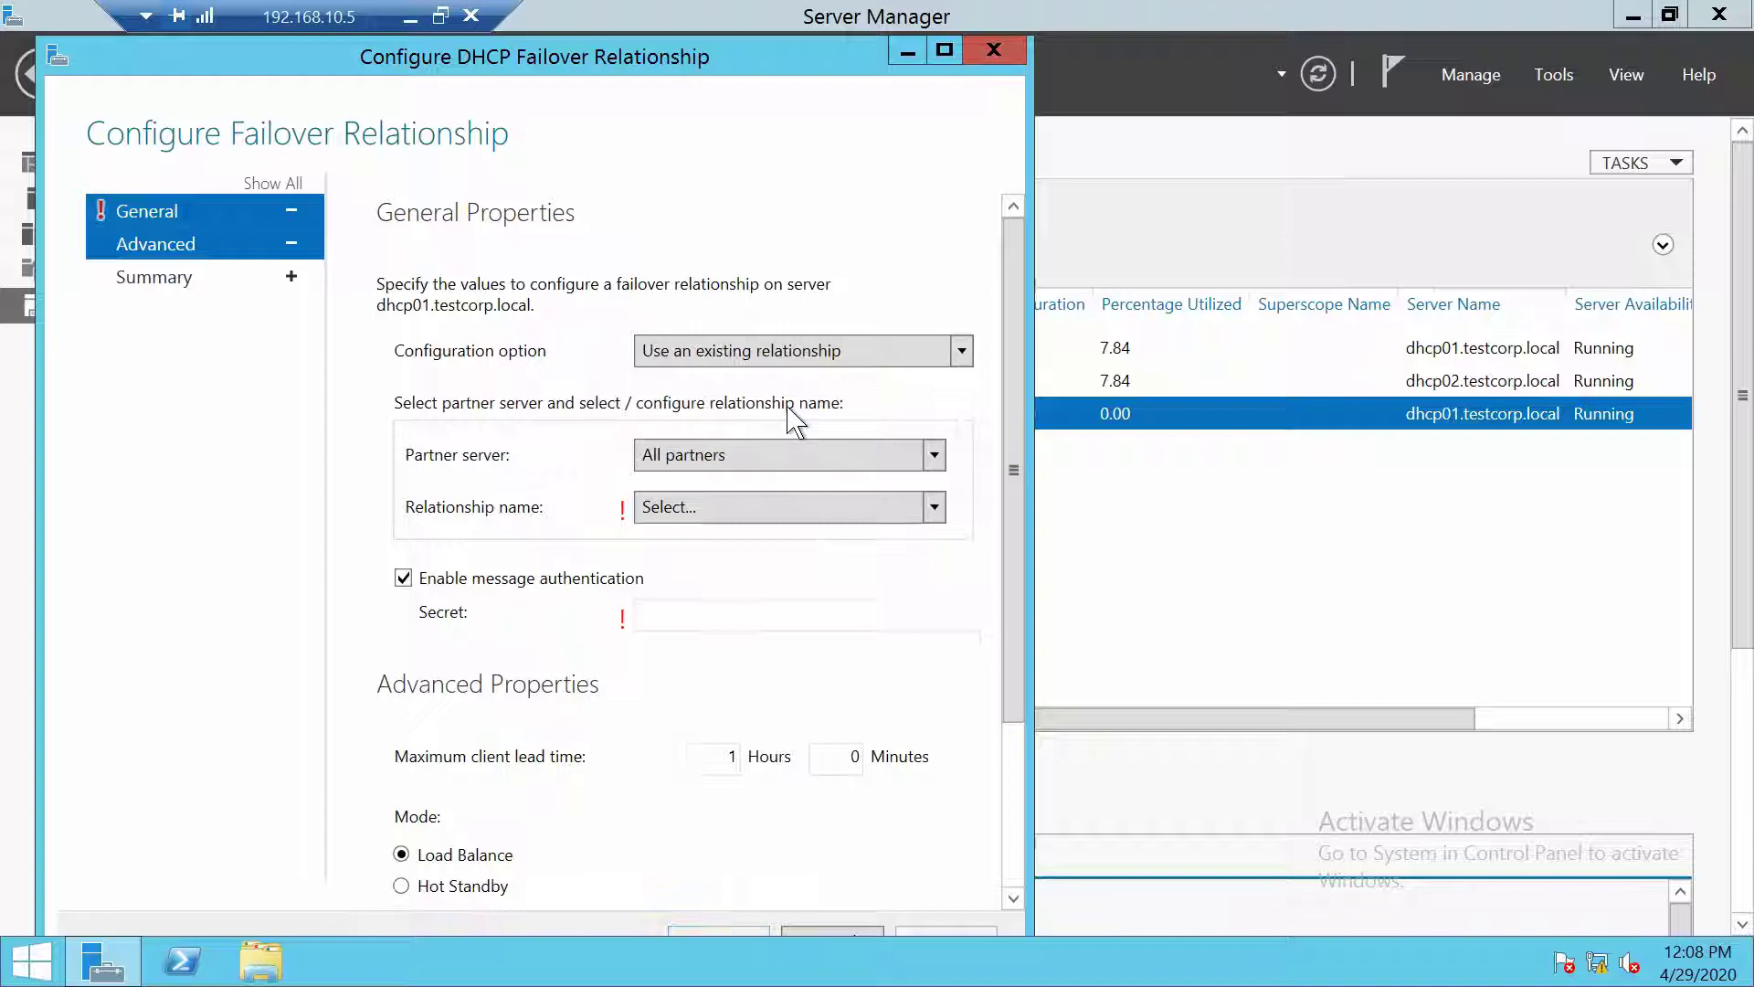
{"action": "left_click", "coordinate": [705, 456]}
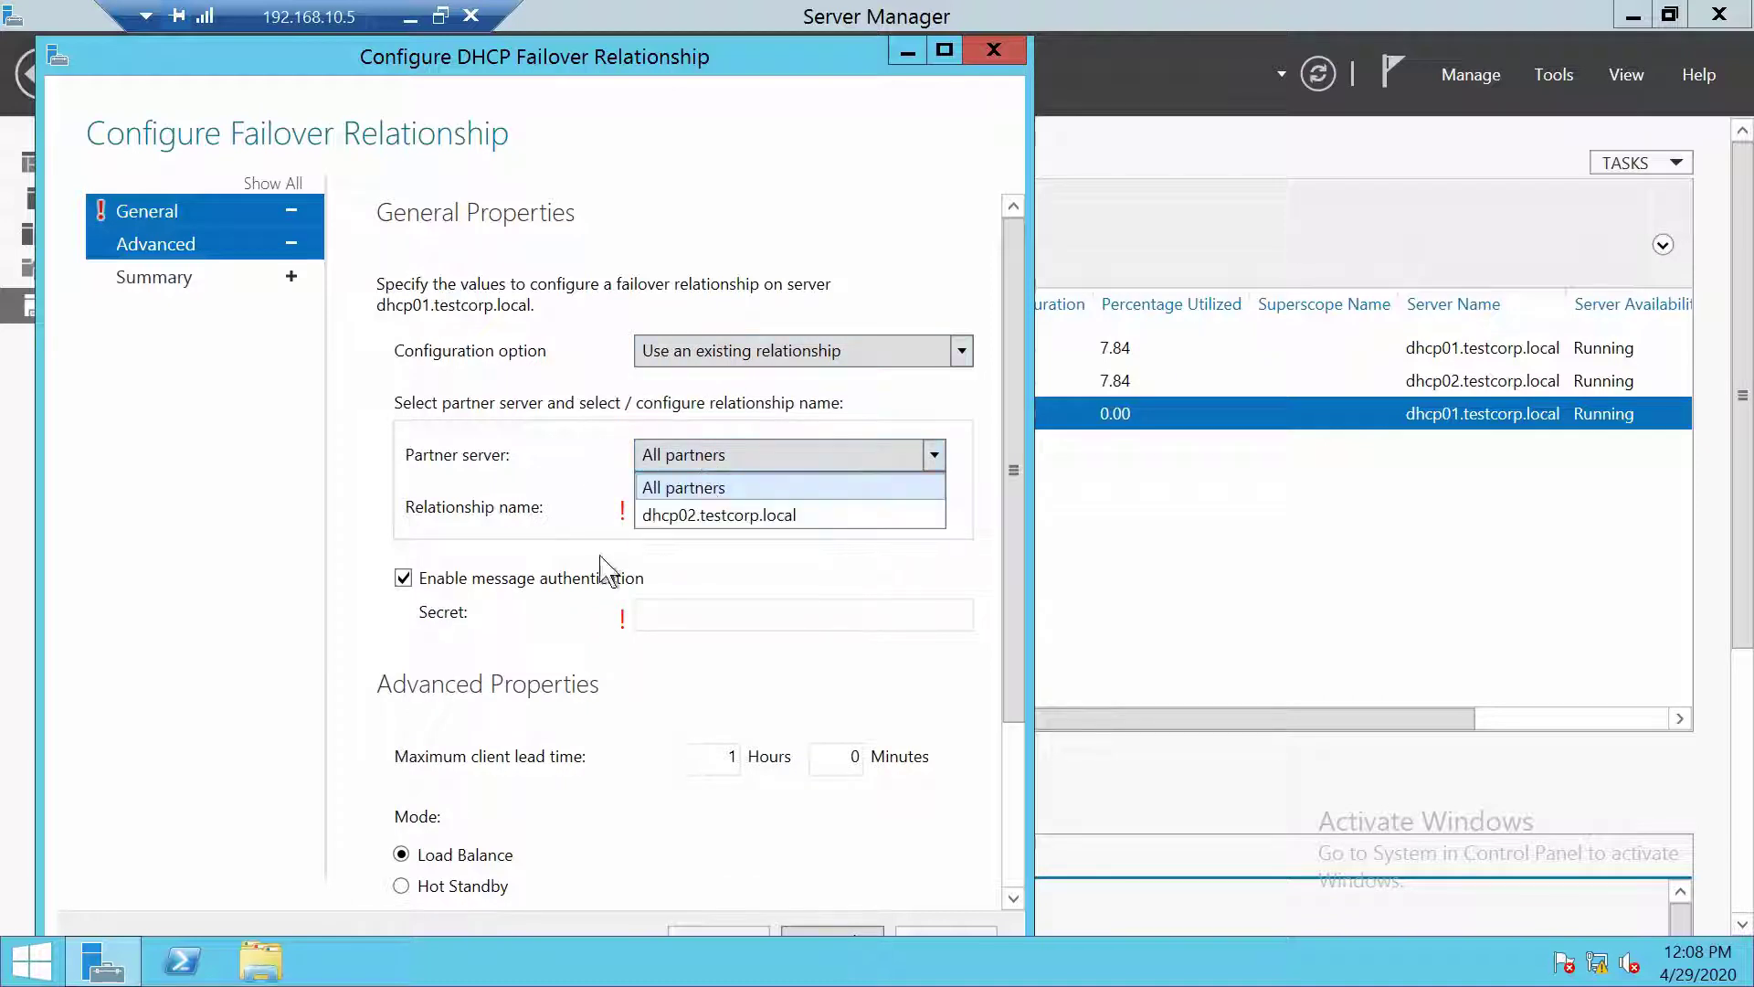
{"action": "left_click", "coordinate": [681, 516]}
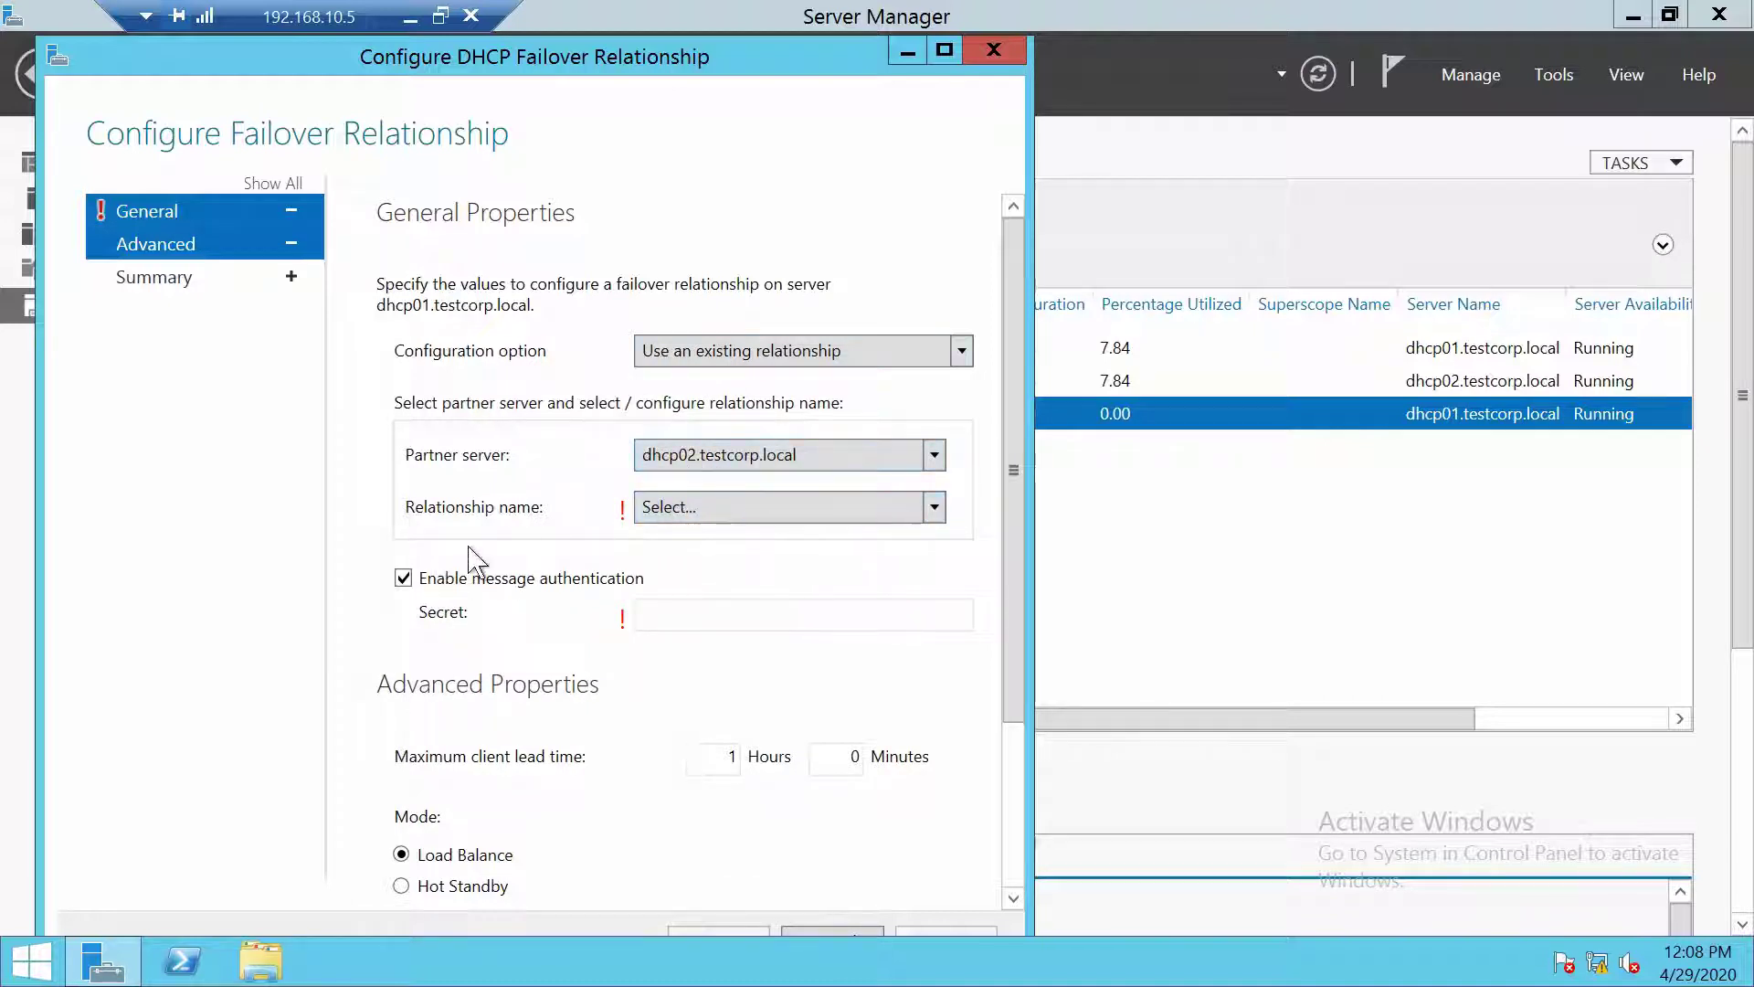
{"action": "left_click", "coordinate": [669, 516]}
{"action": "left_click", "coordinate": [681, 570]}
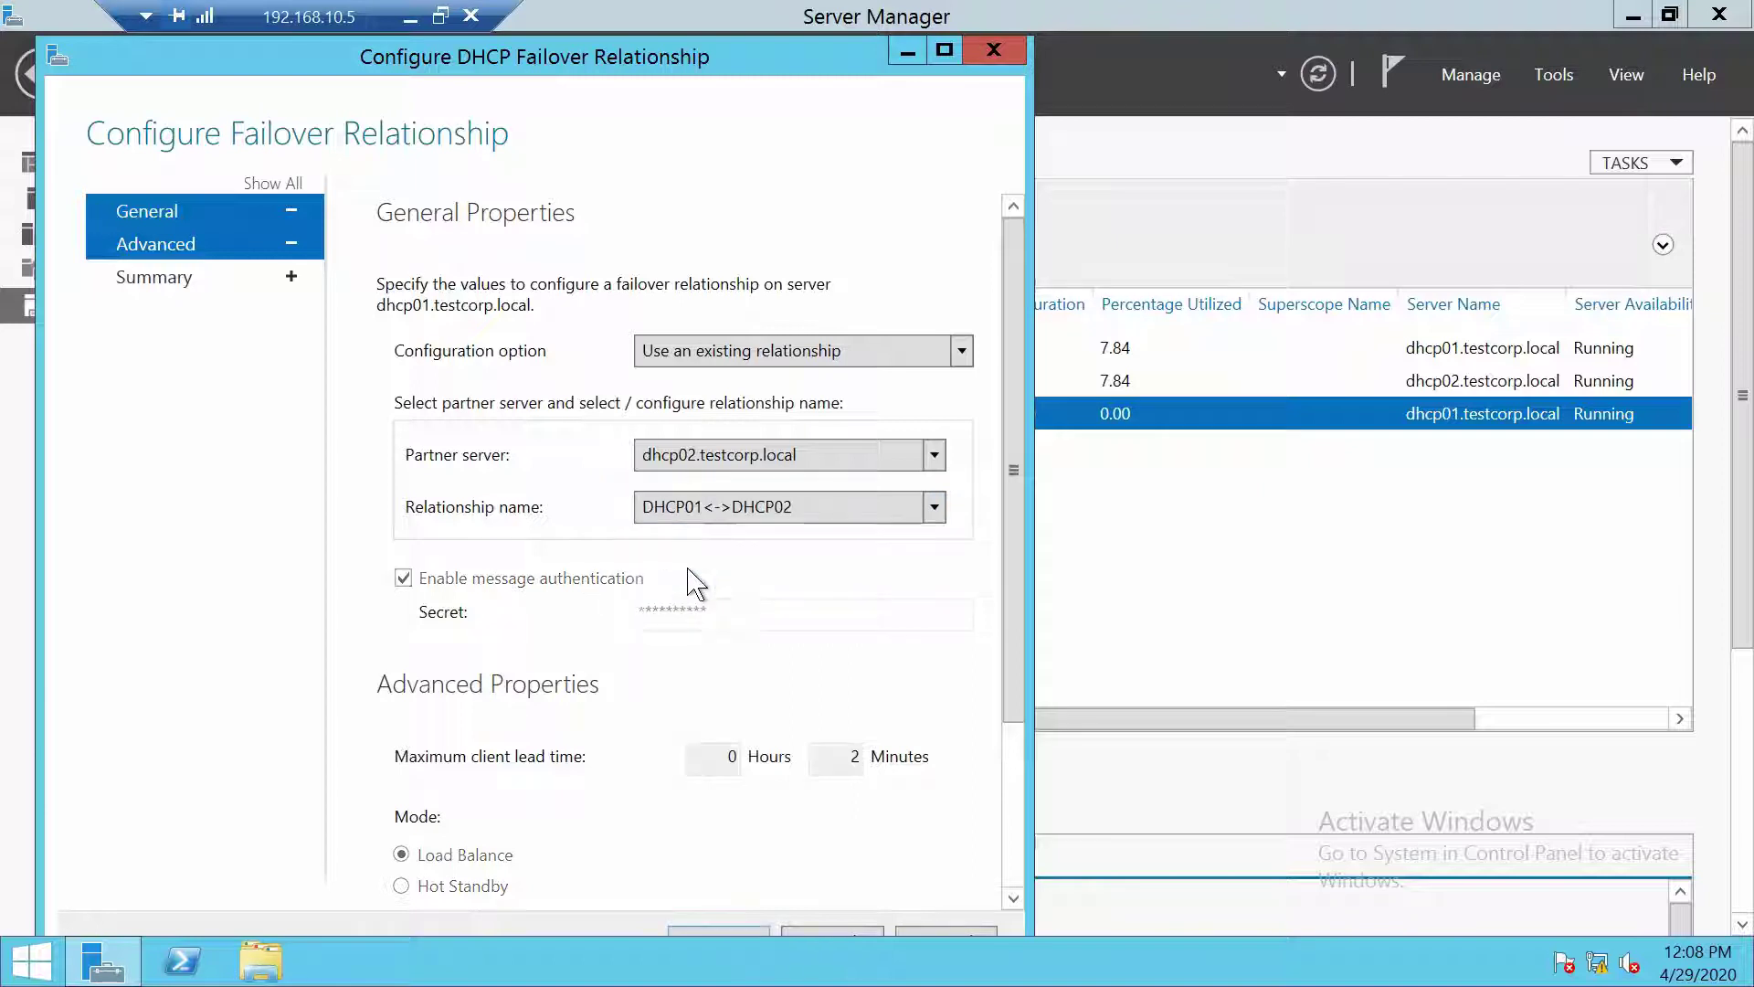
{"action": "left_click_drag", "start_coordinate": [1013, 560], "coordinate": [1045, 756]}
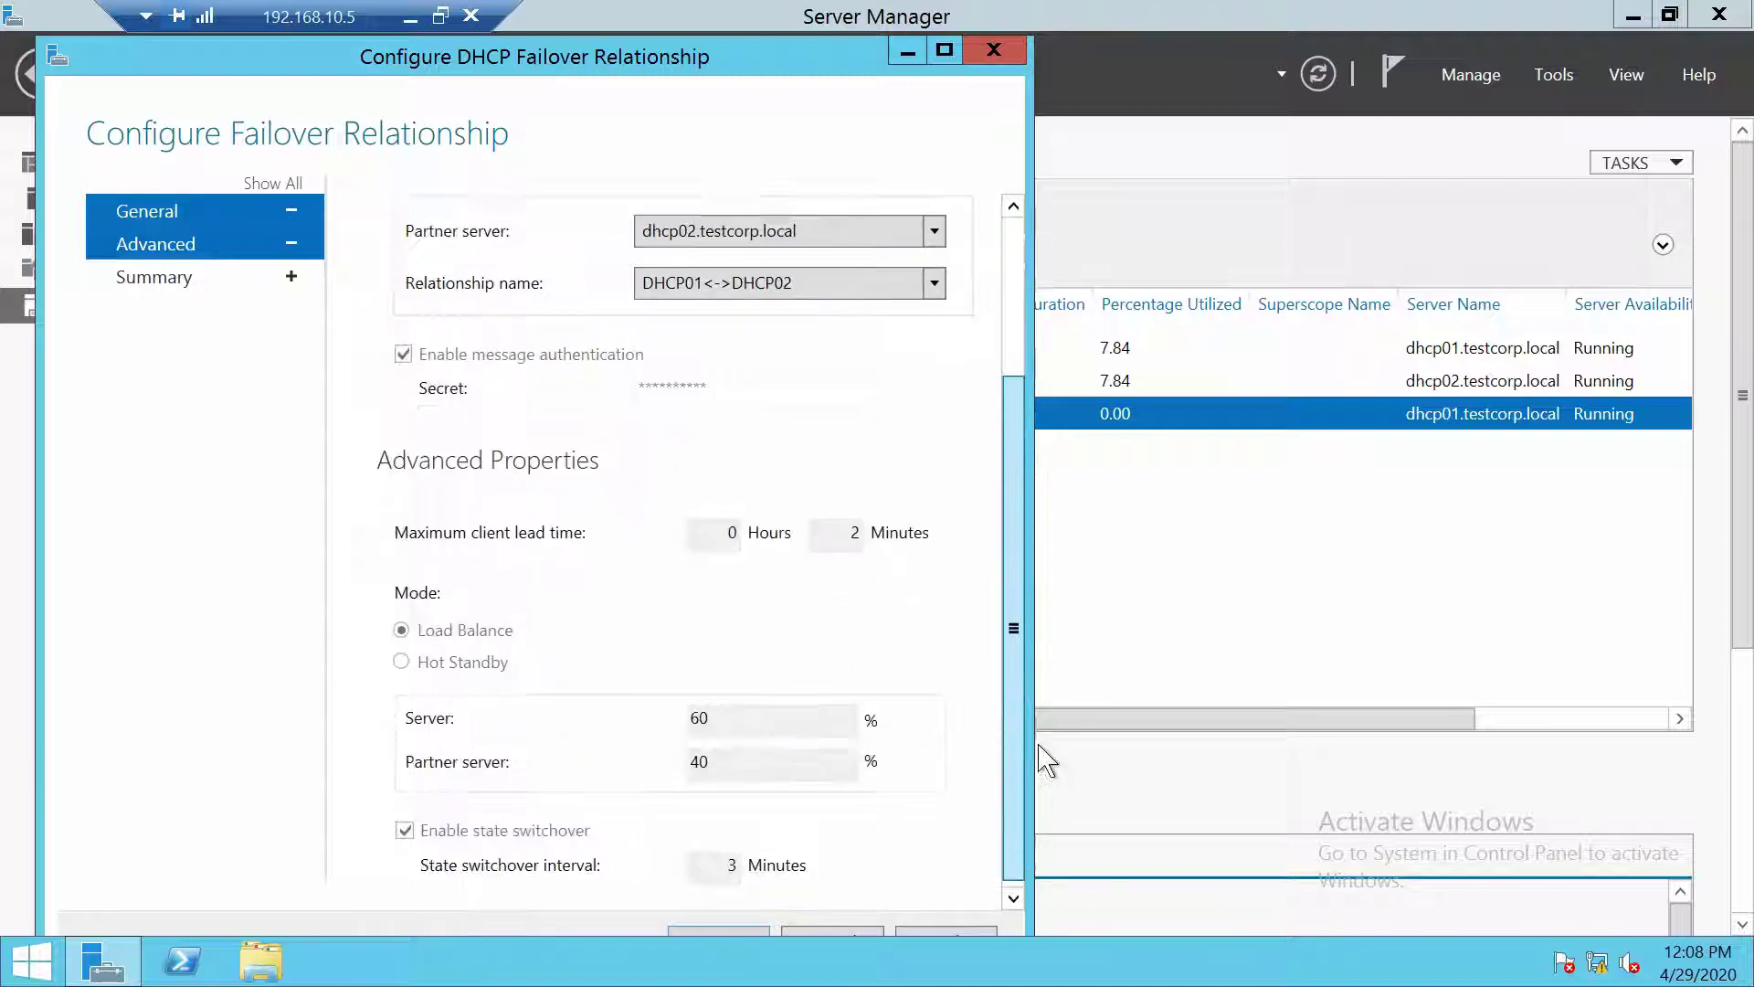
{"action": "left_click", "coordinate": [944, 50]}
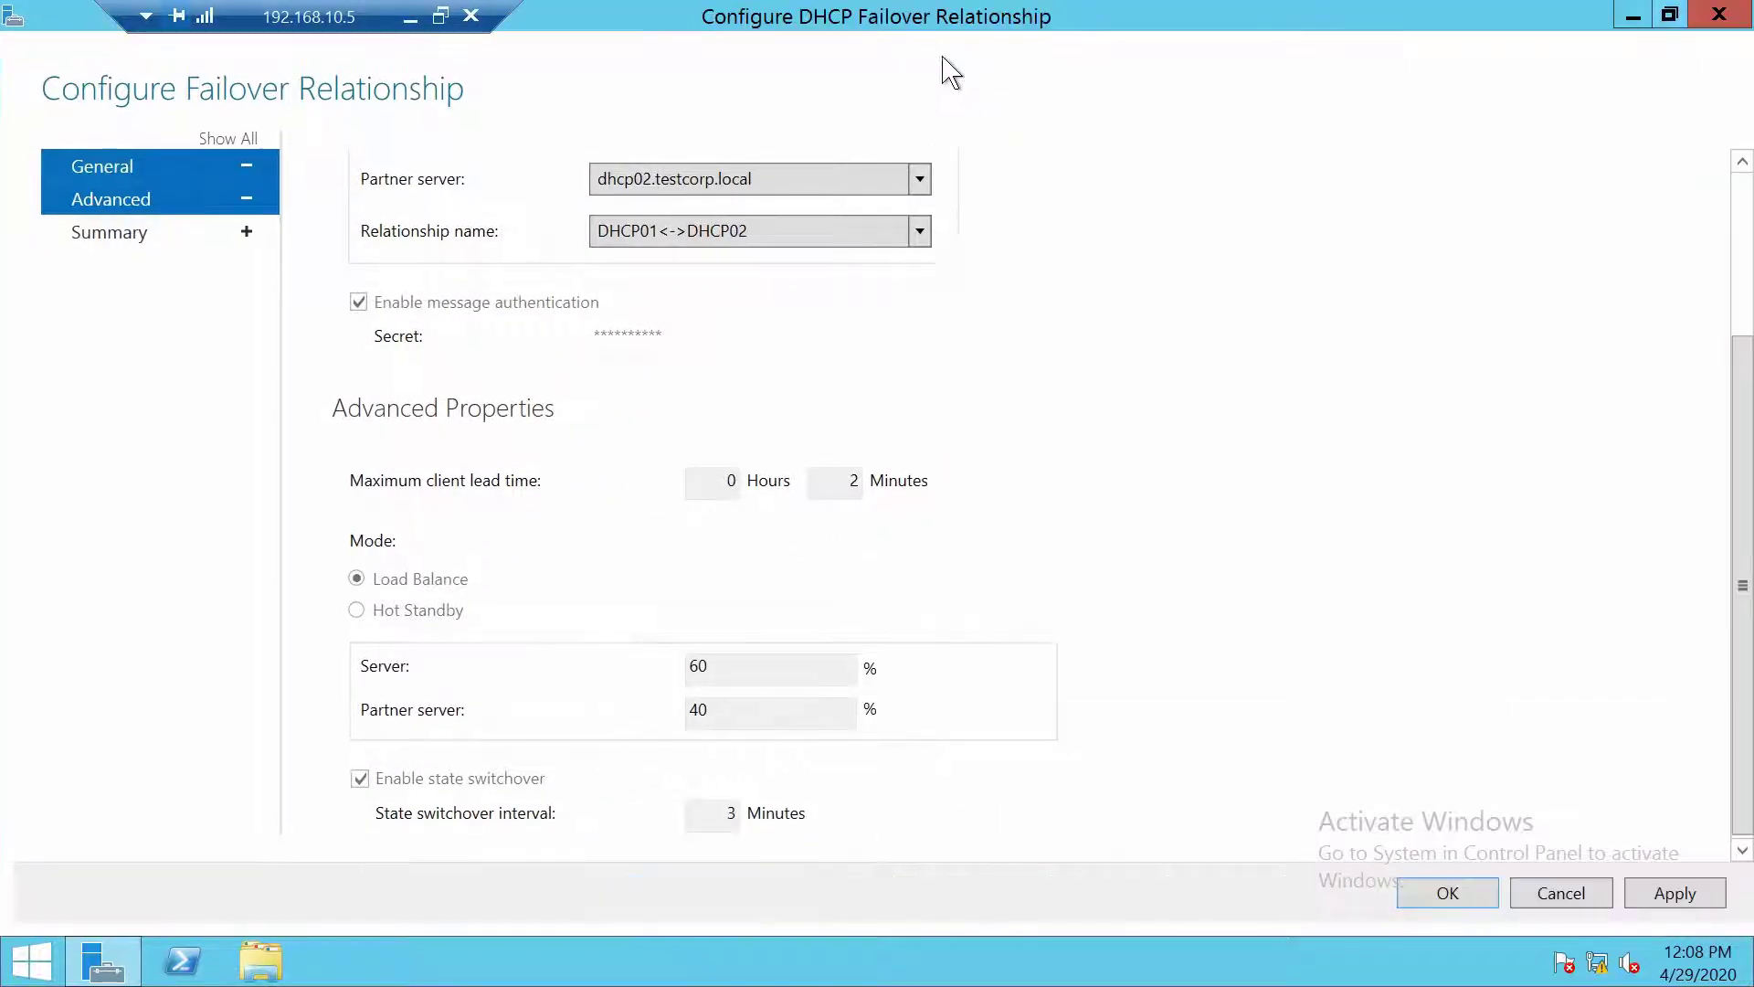
{"action": "left_click", "coordinate": [1691, 902]}
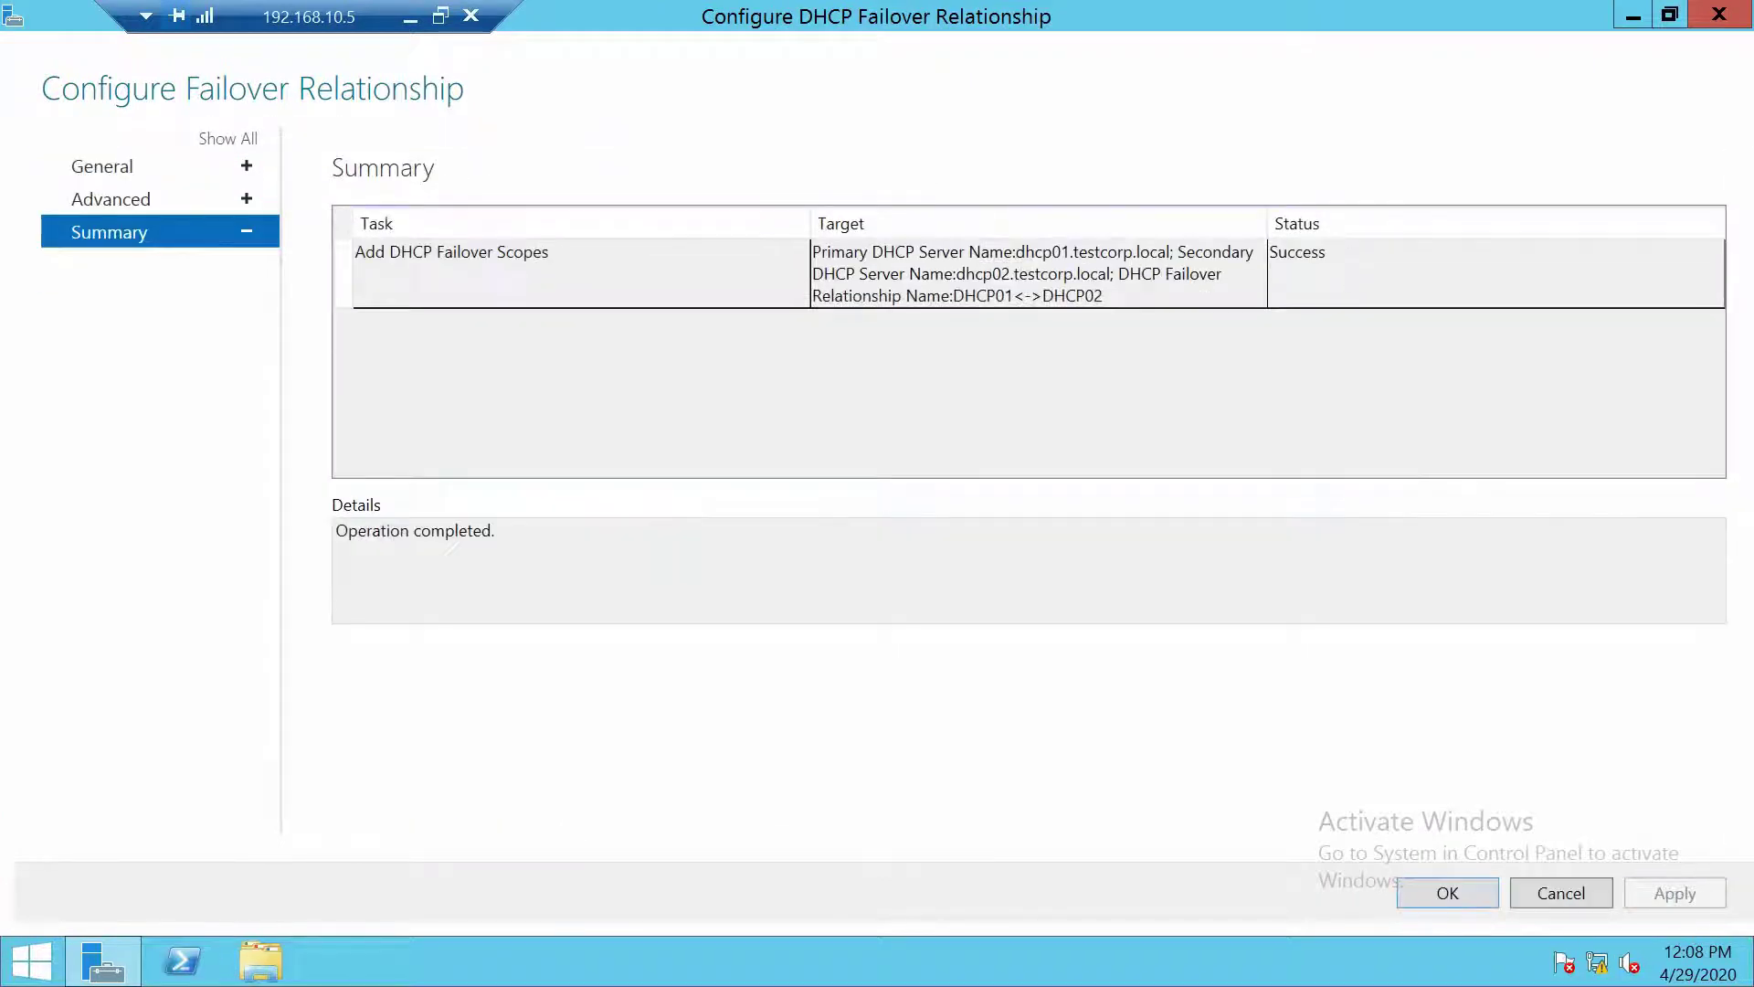
{"action": "left_click", "coordinate": [1434, 896]}
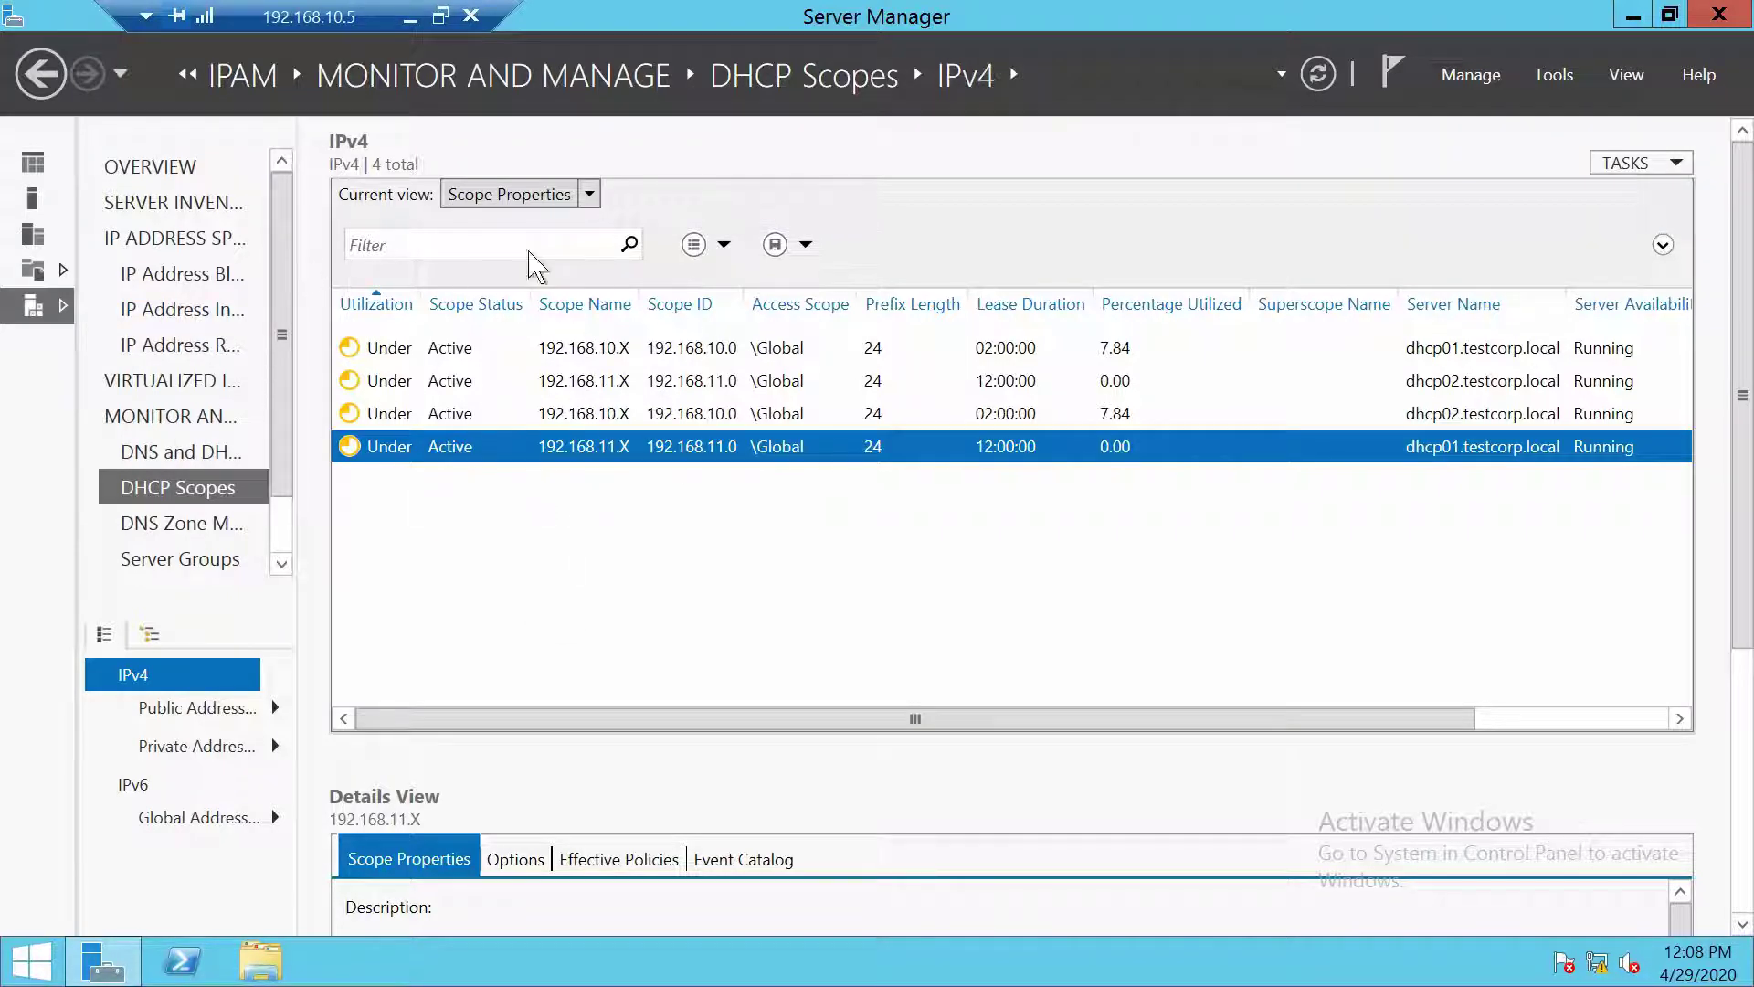
- Add IPv4 address block 192.168.11.0 with prefix length 24 and last assigned date April 29
{"action": "left_click", "coordinate": [182, 273]}
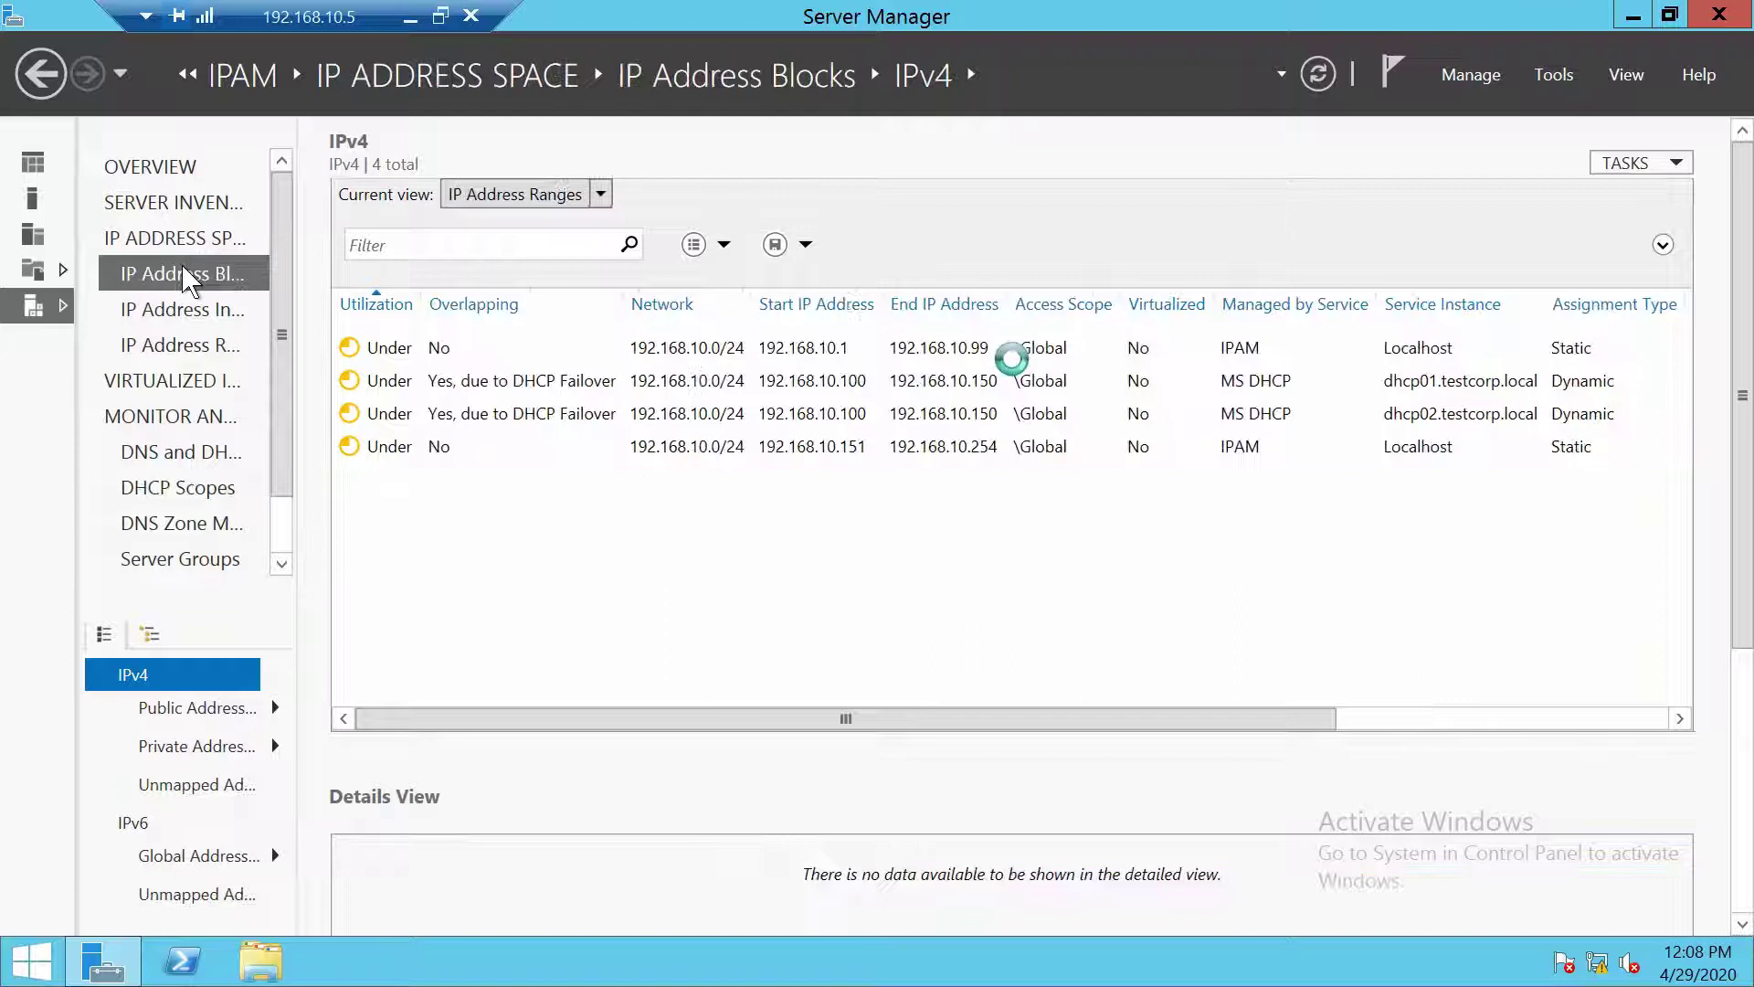
{"action": "left_click", "coordinate": [545, 194]}
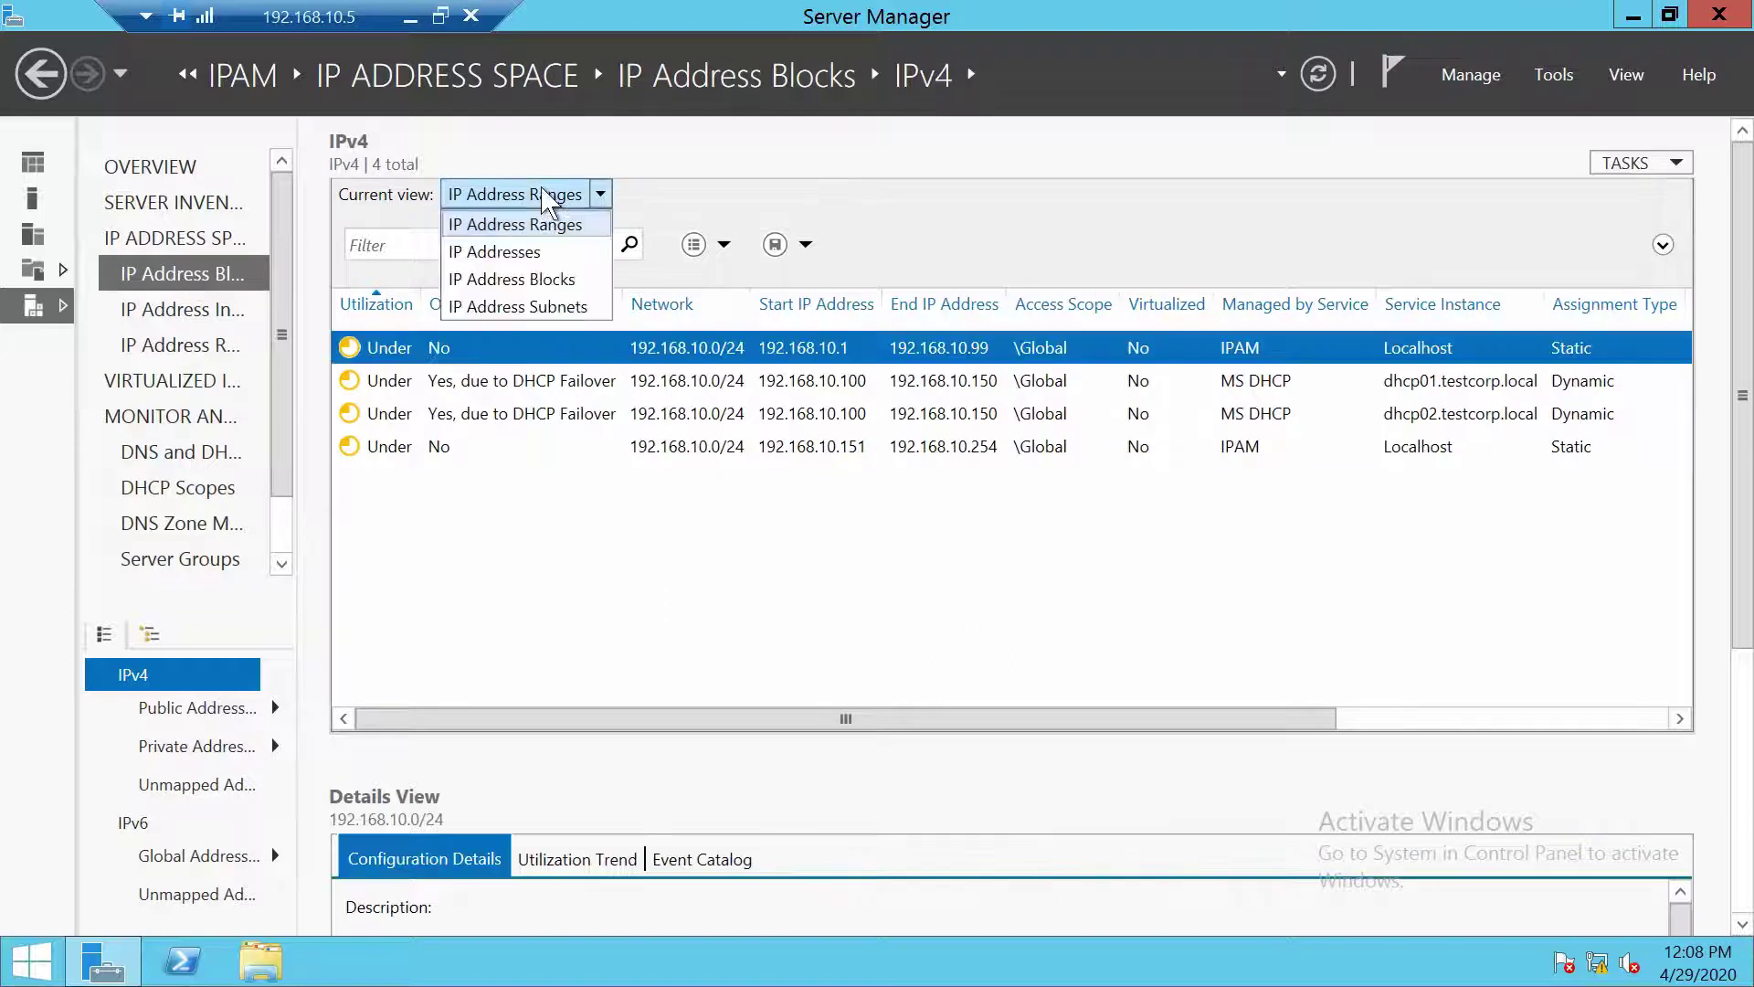
{"action": "left_click", "coordinate": [576, 278]}
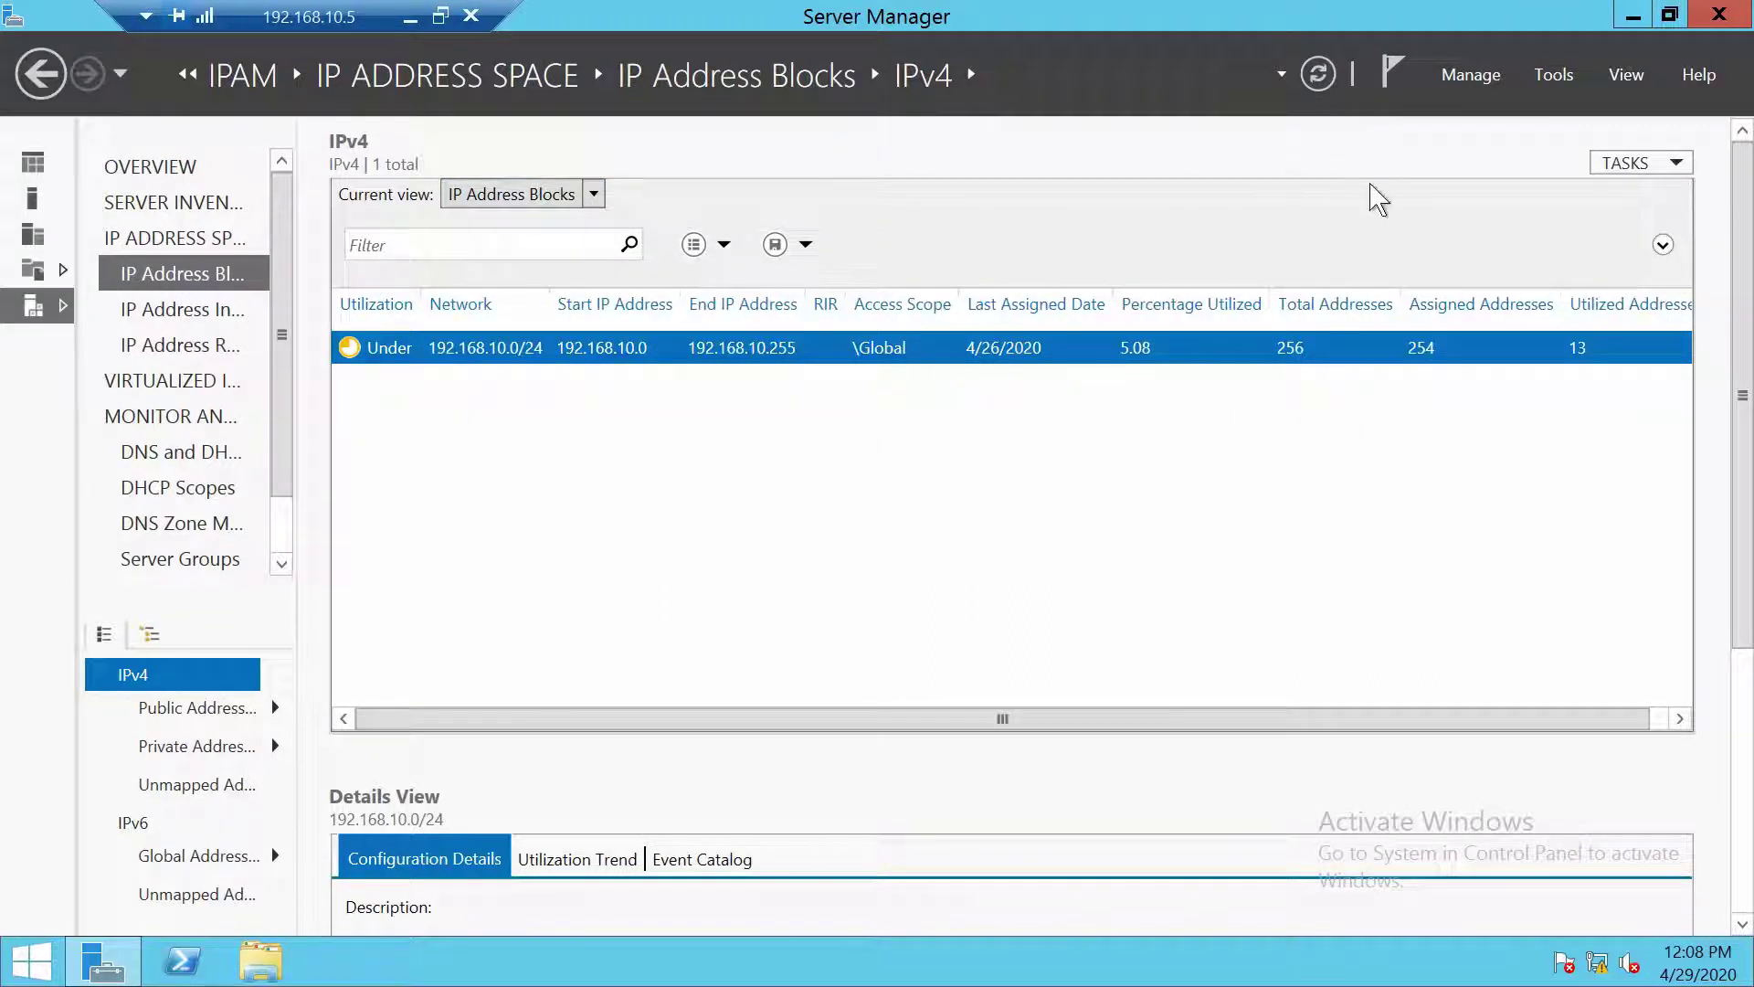
{"action": "left_click", "coordinate": [1622, 165]}
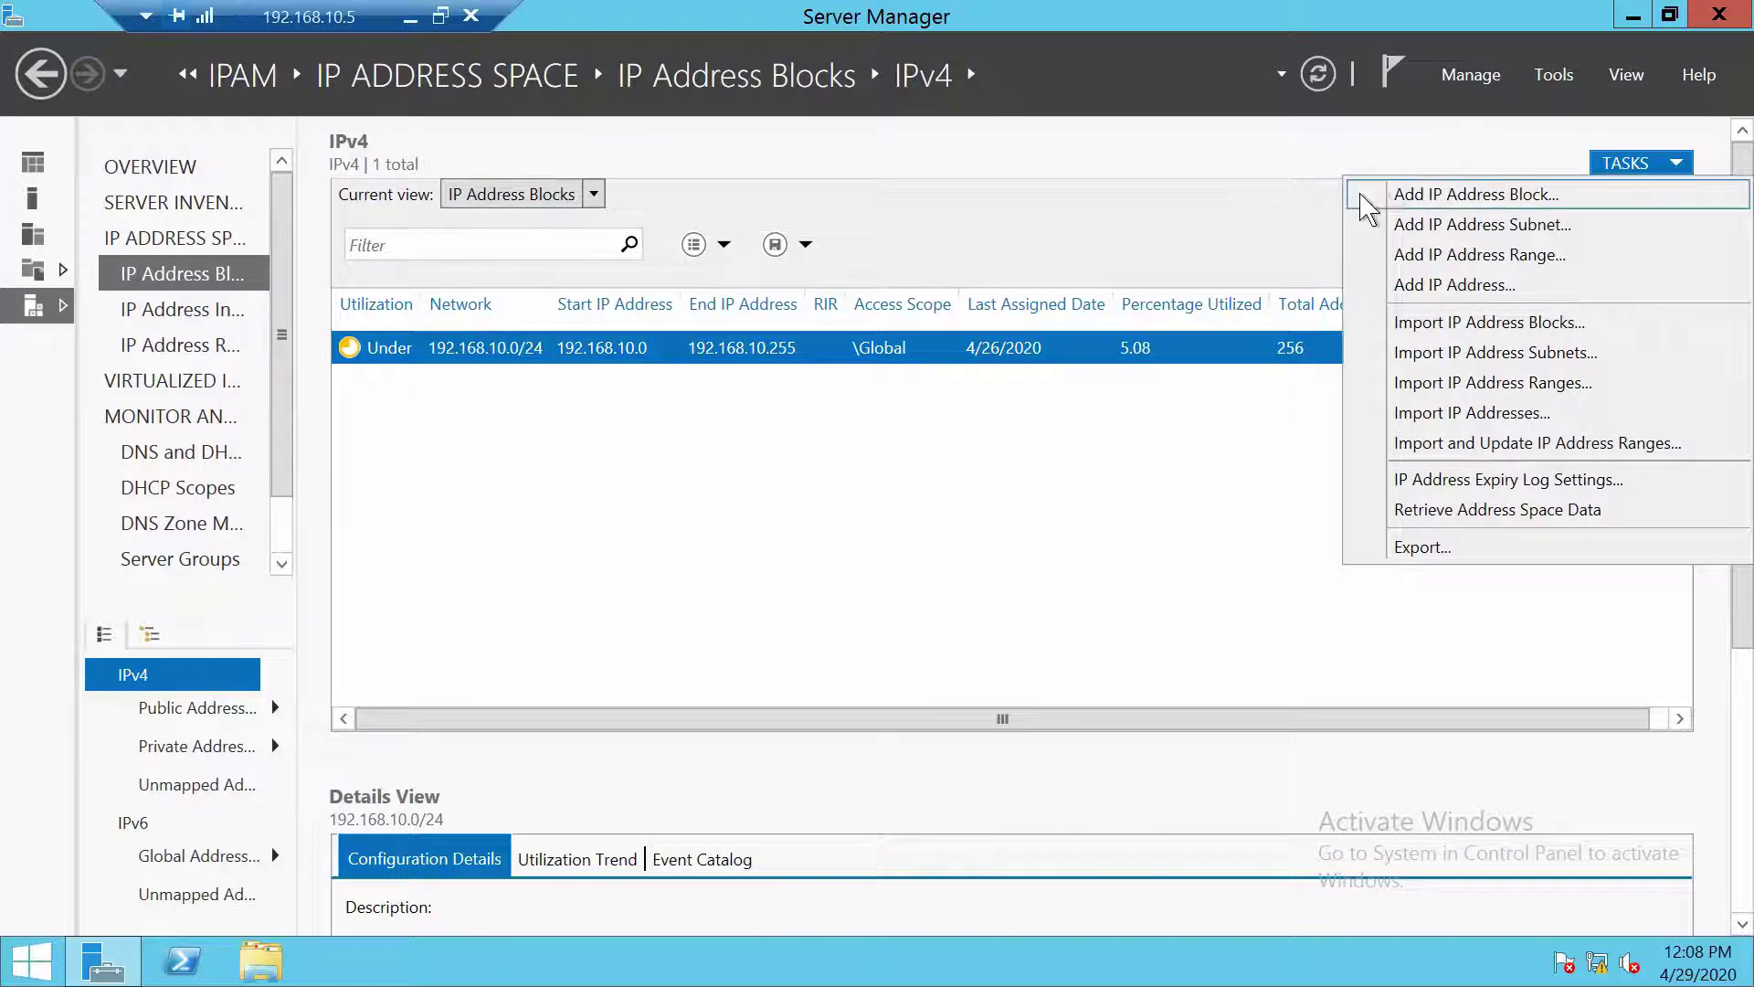
{"action": "left_click", "coordinate": [1394, 194]}
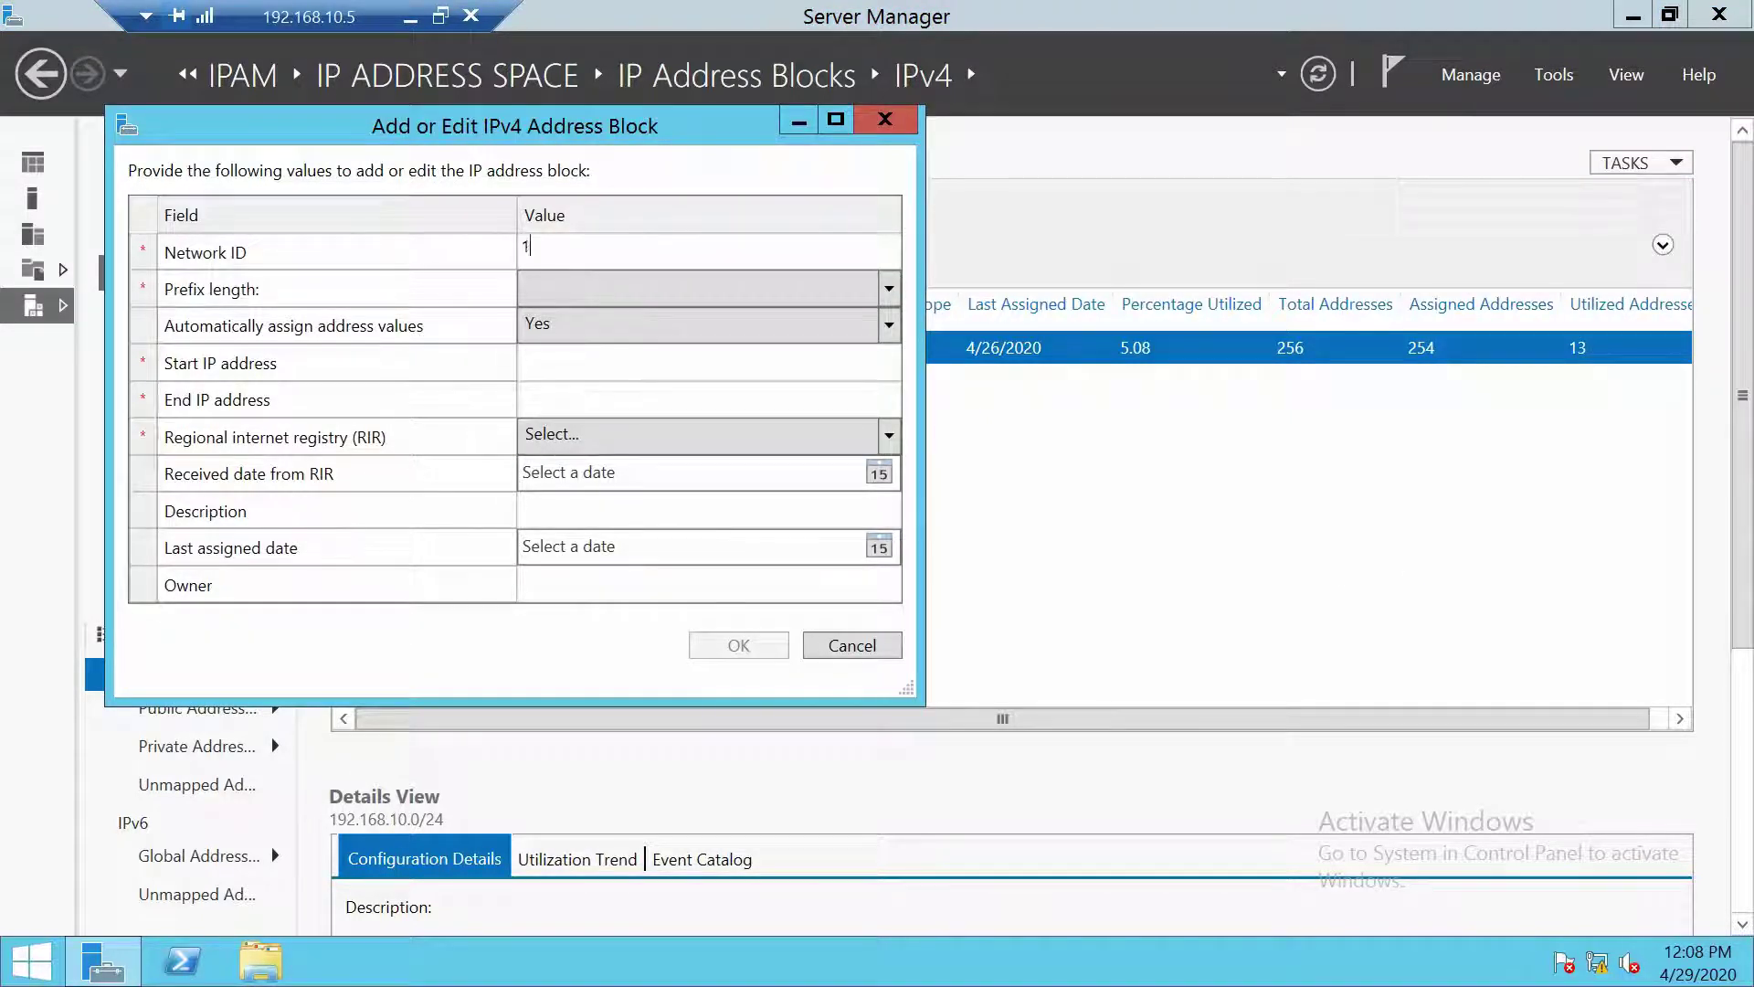
{"action": "type", "text": "192.168.11.0"}
{"action": "left_click", "coordinate": [599, 288]}
{"action": "left_click", "coordinate": [562, 329]}
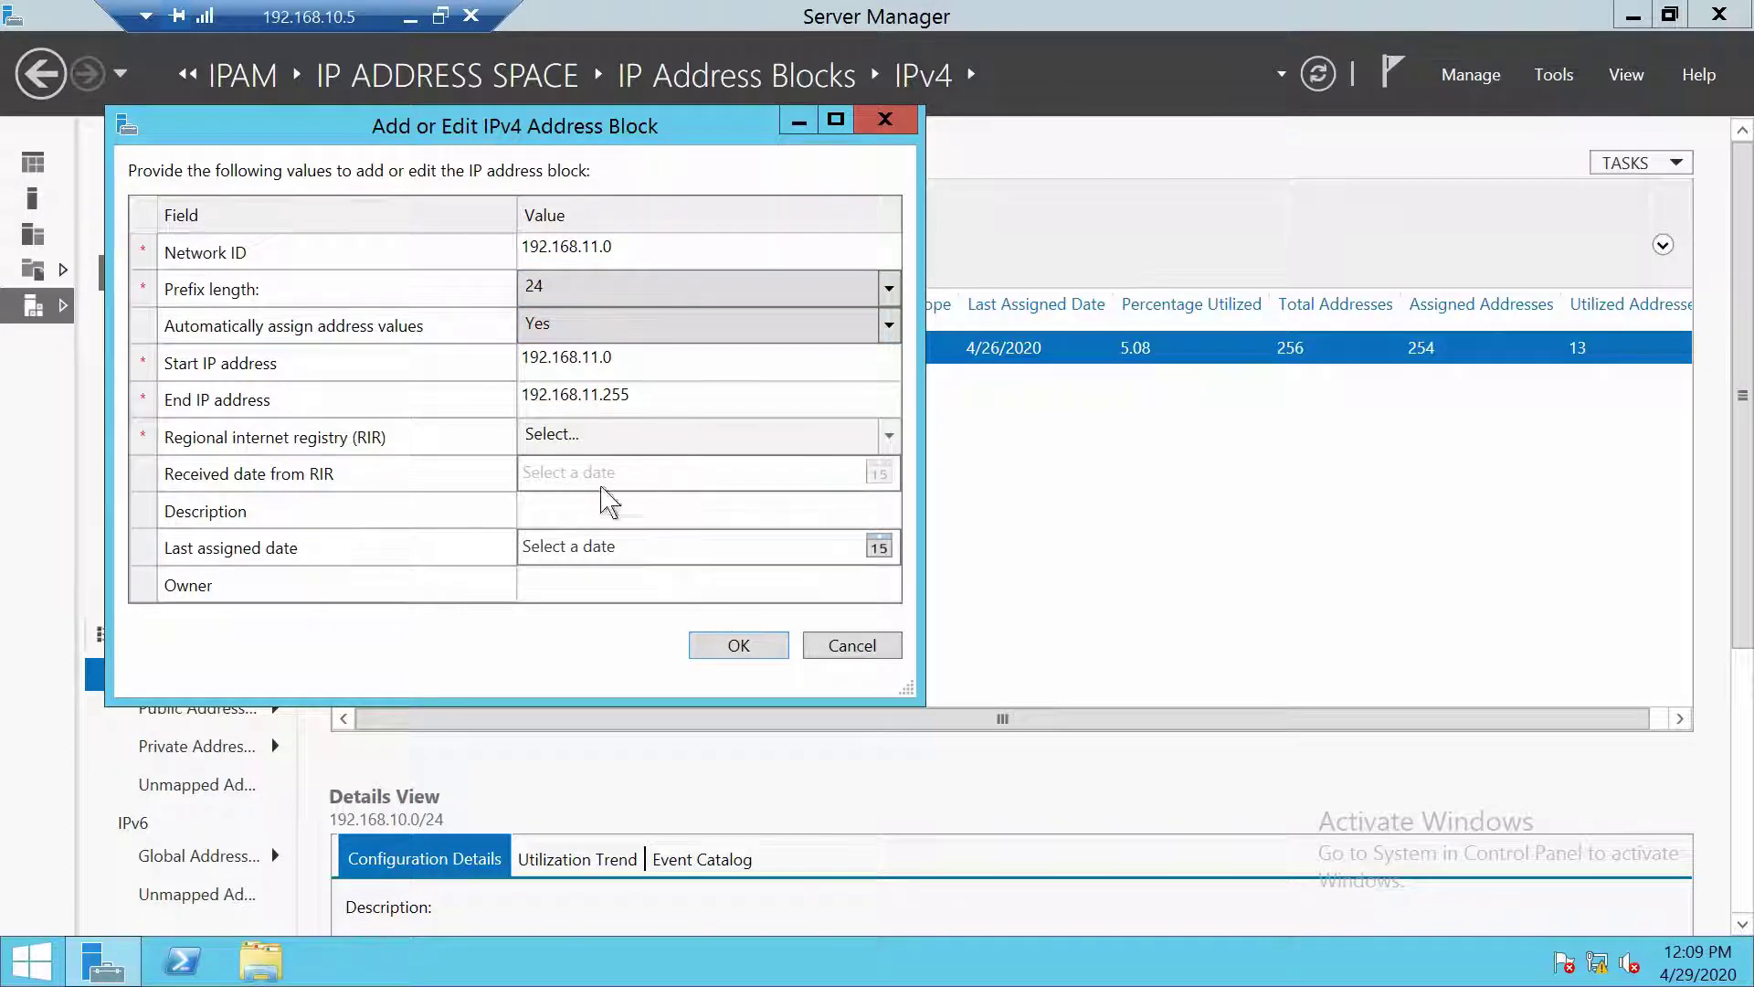
{"action": "left_click", "coordinate": [879, 548]}
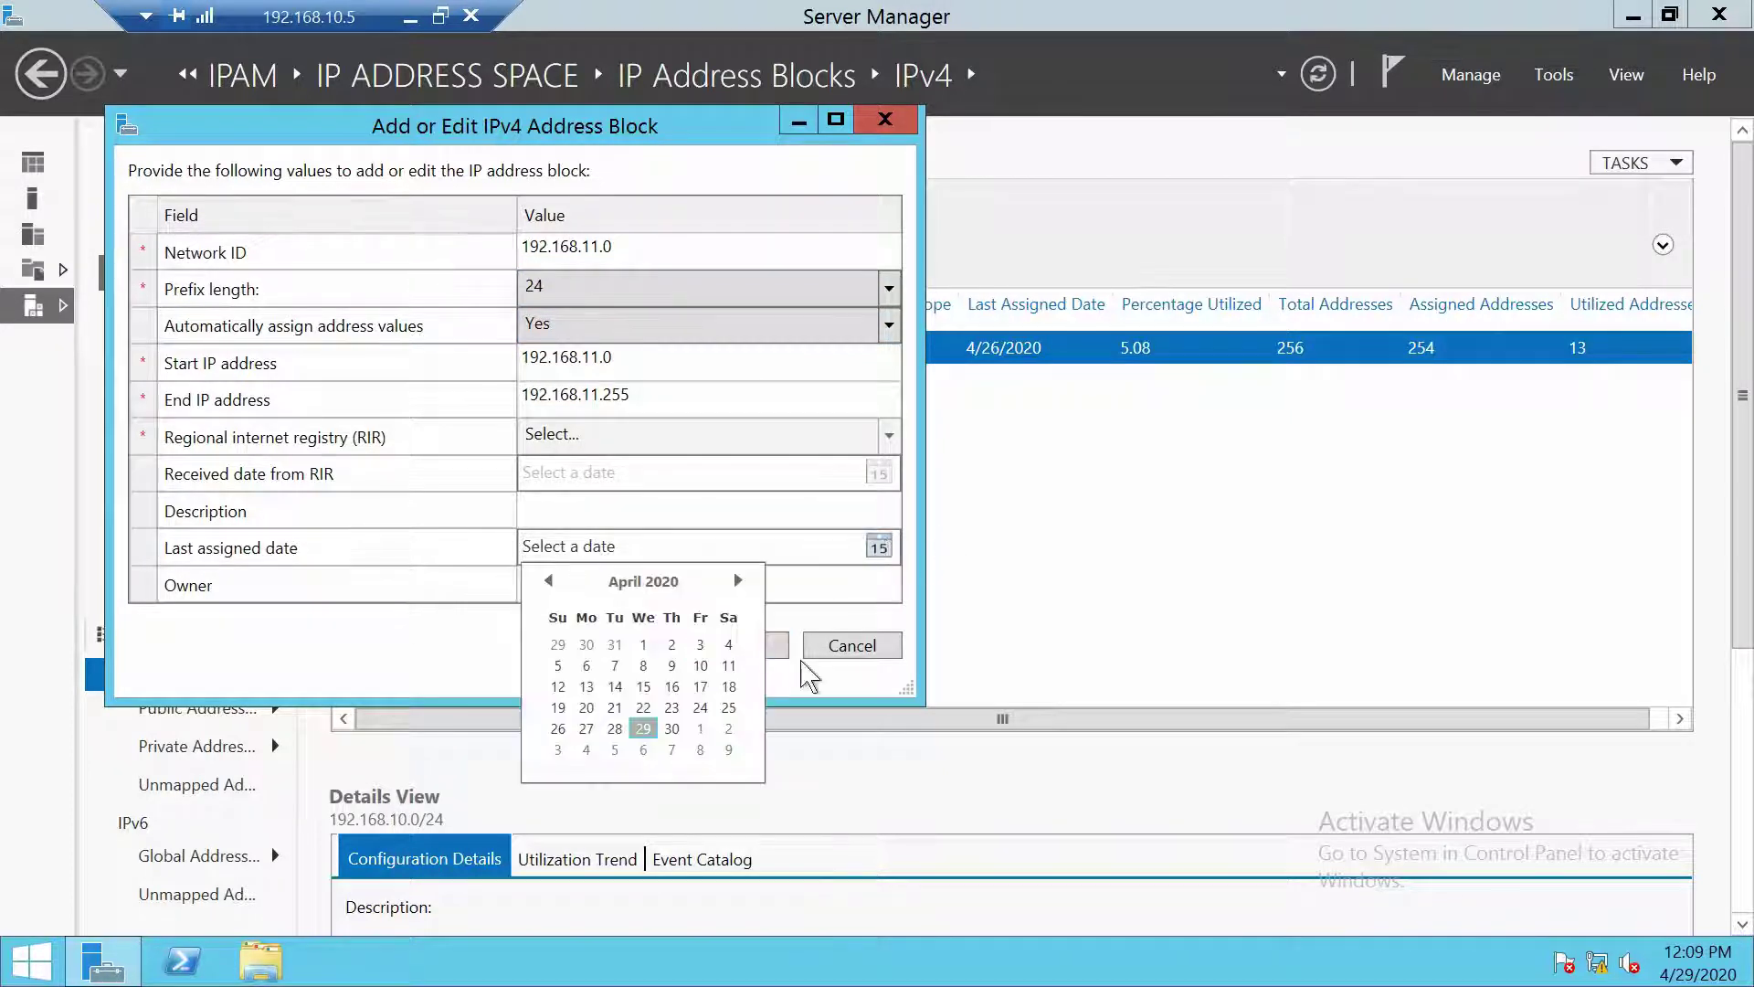
{"action": "left_click", "coordinate": [644, 728]}
{"action": "left_click", "coordinate": [738, 645]}
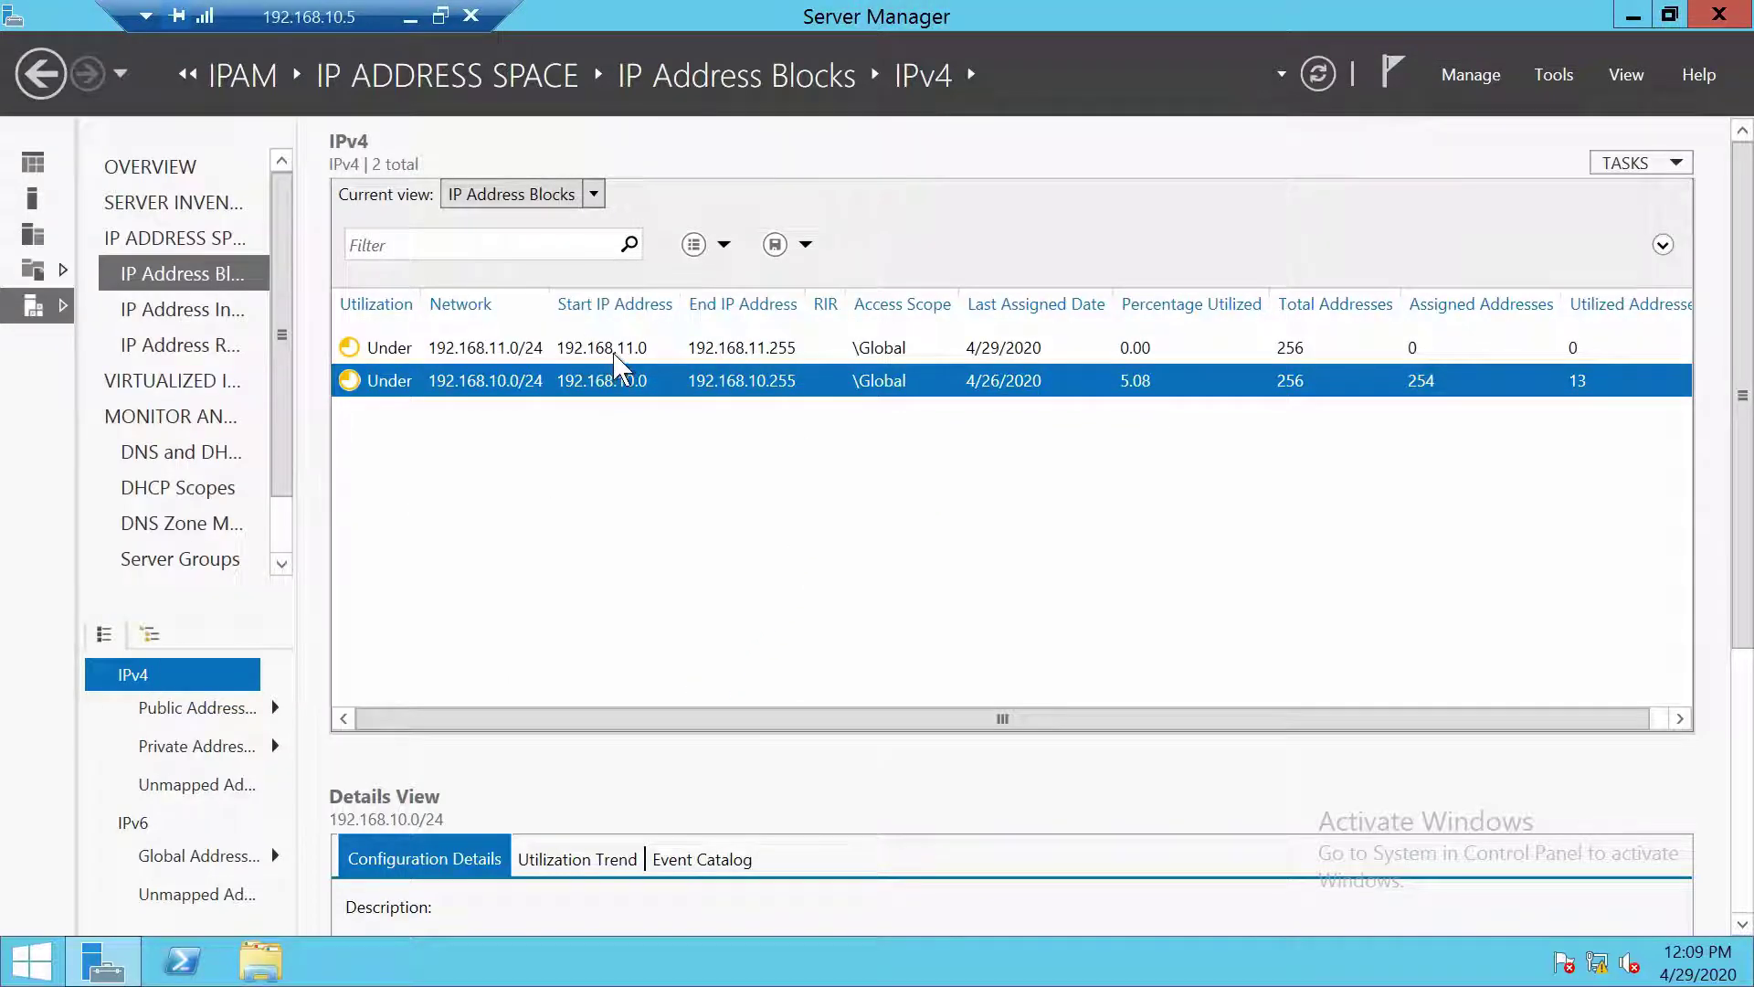
- Switch to address ranges and enter range 192.168.11.1–192.168.11.99 on network 192.168.11.0/24
{"action": "left_click", "coordinate": [546, 195]}
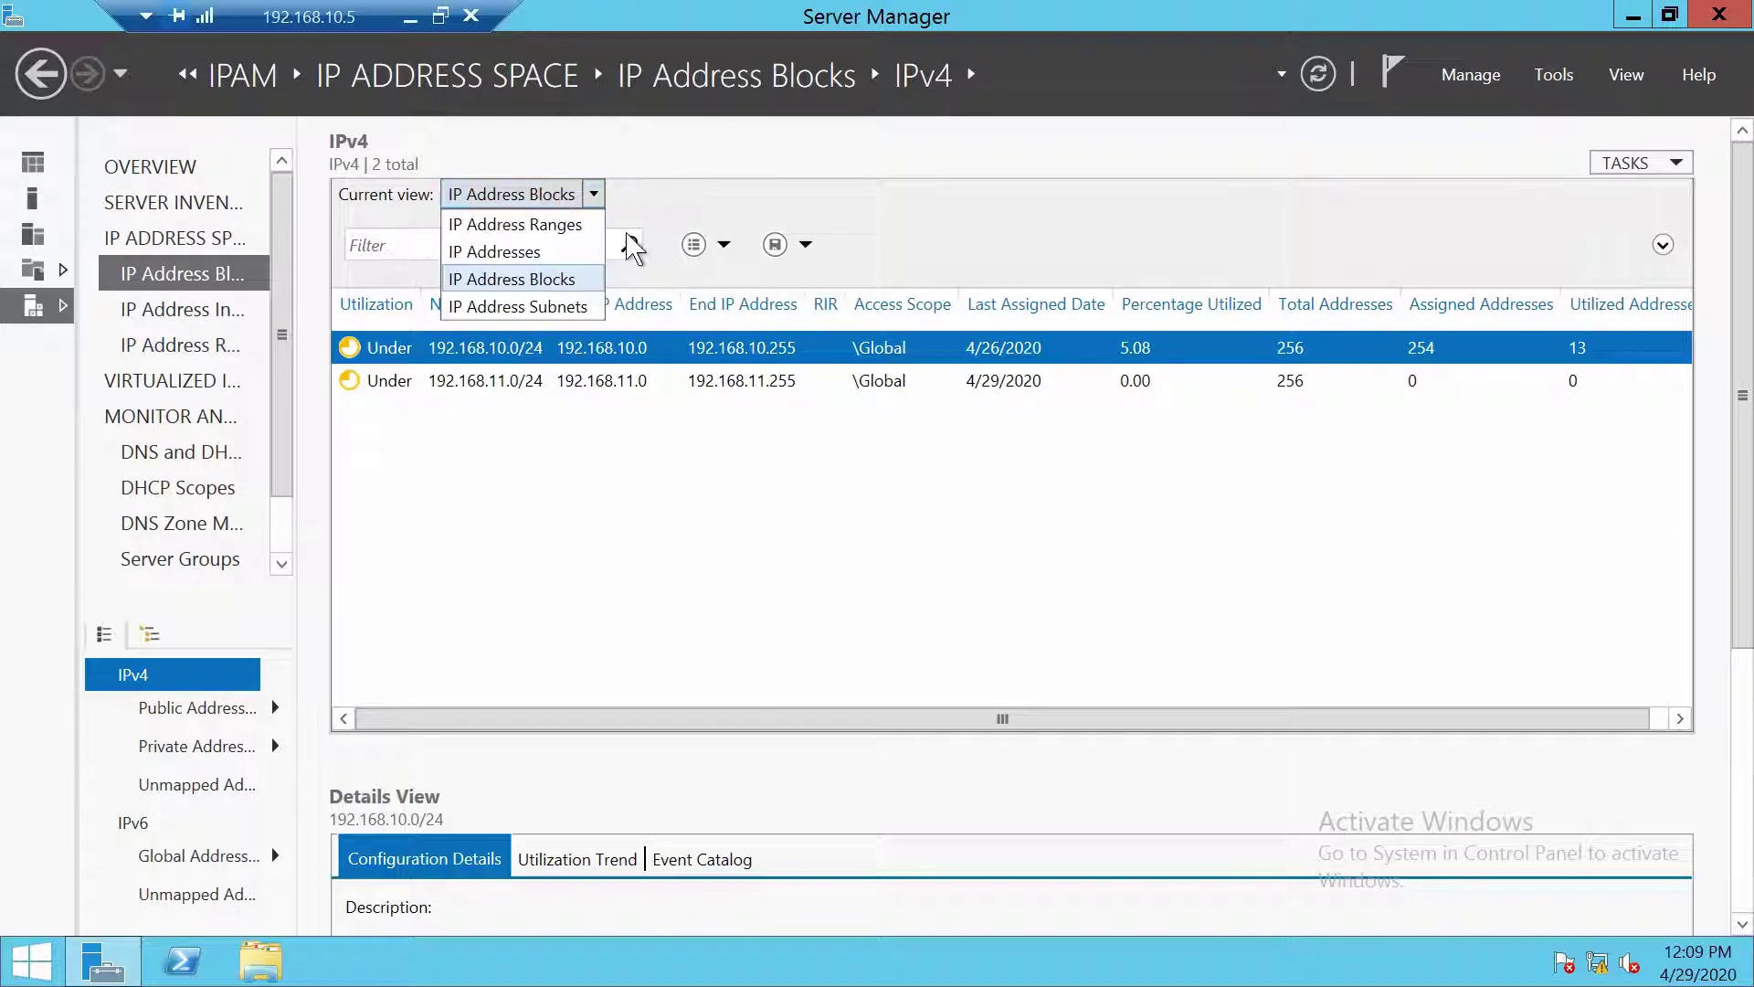
{"action": "left_click", "coordinate": [562, 225]}
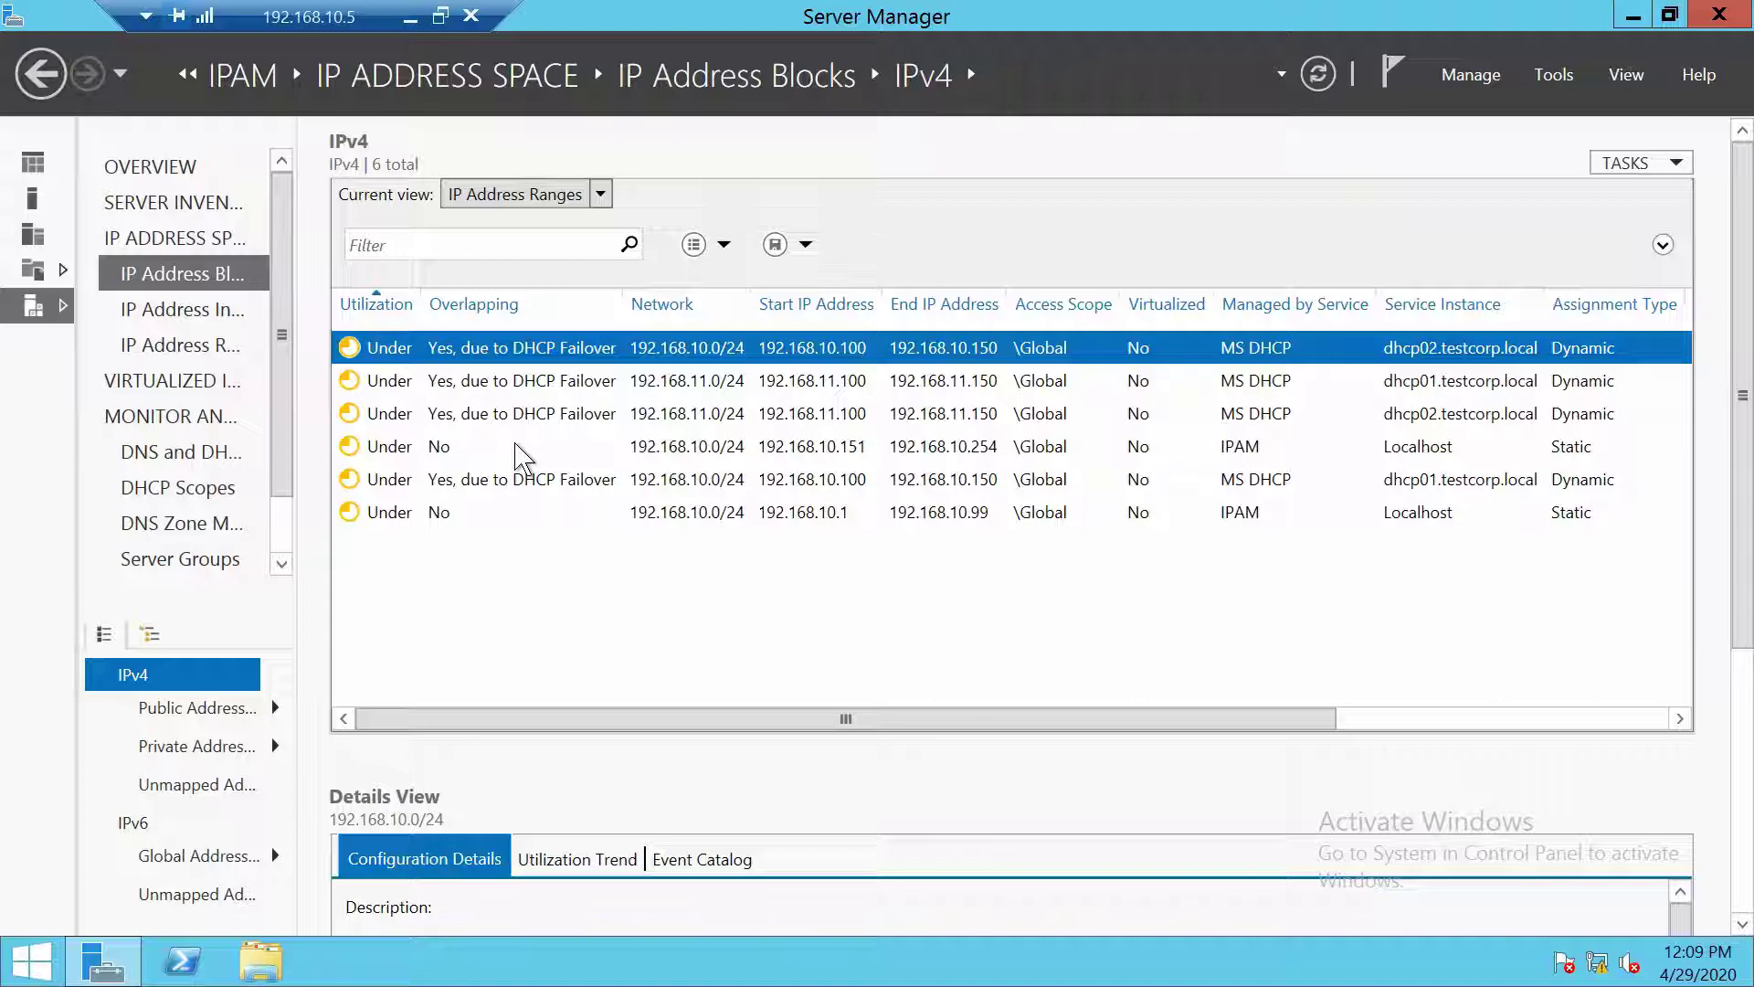
{"action": "left_click", "coordinate": [1609, 165]}
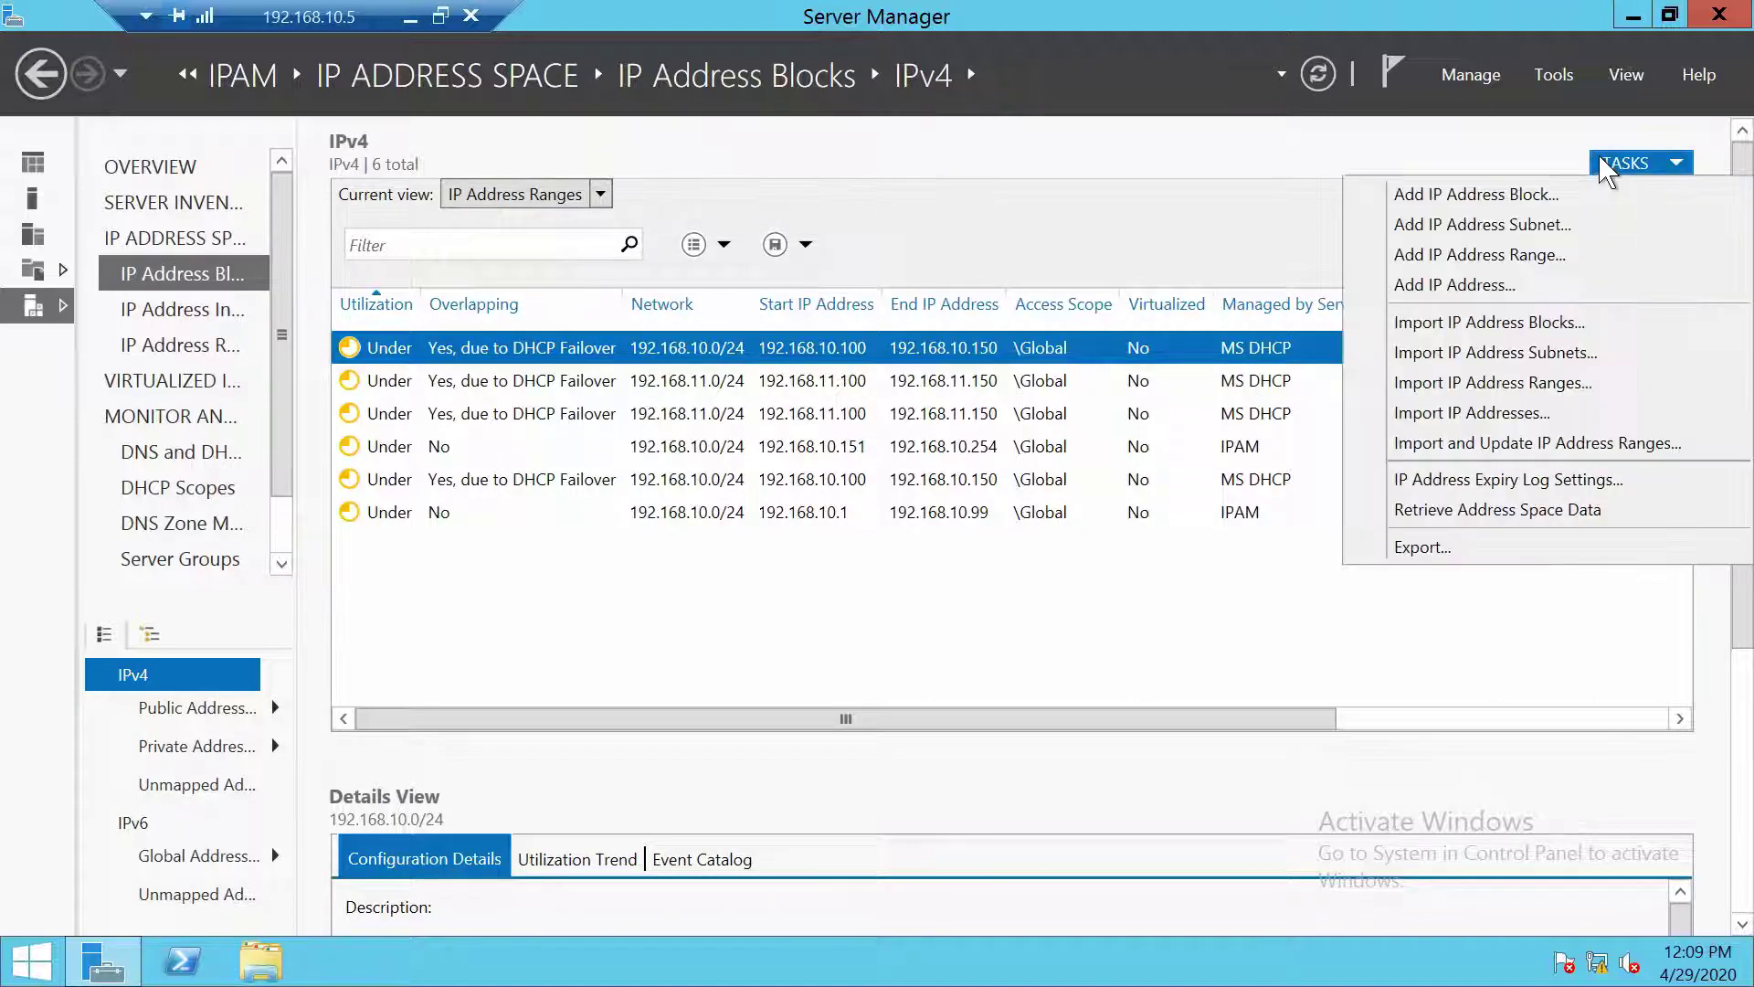
{"action": "left_click", "coordinate": [1462, 261]}
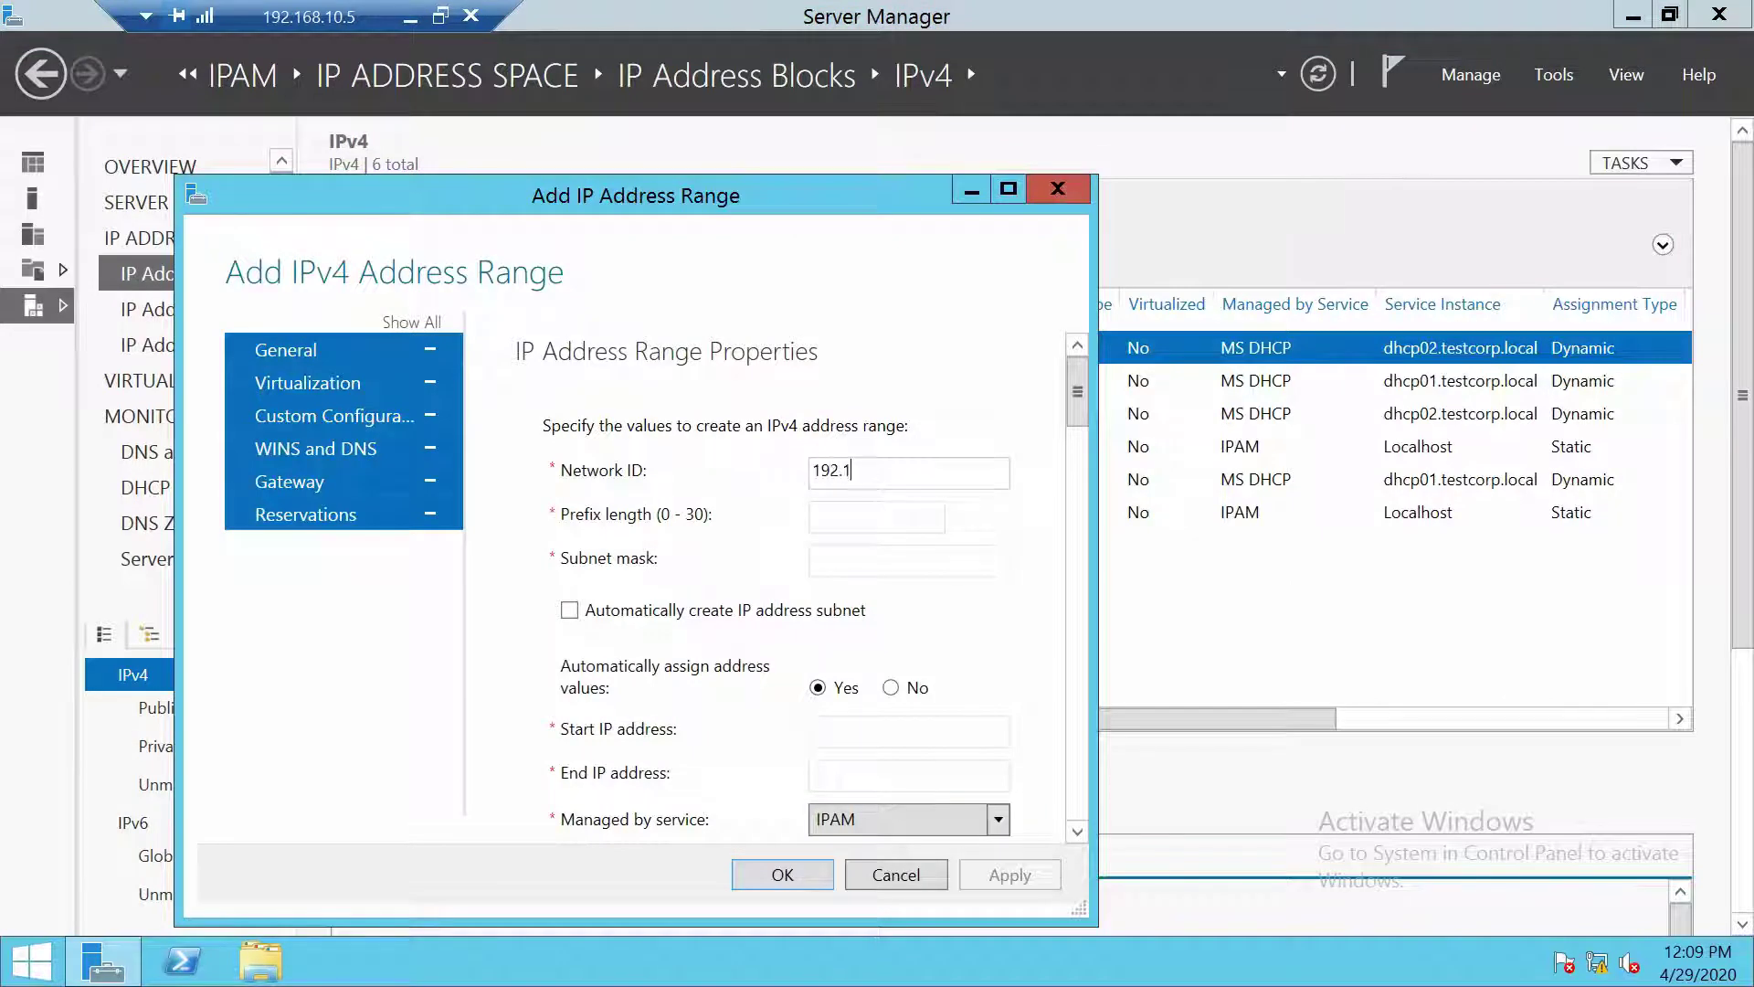
{"action": "type", "text": "192.168.11.0"}
{"action": "key", "text": "Tab"}
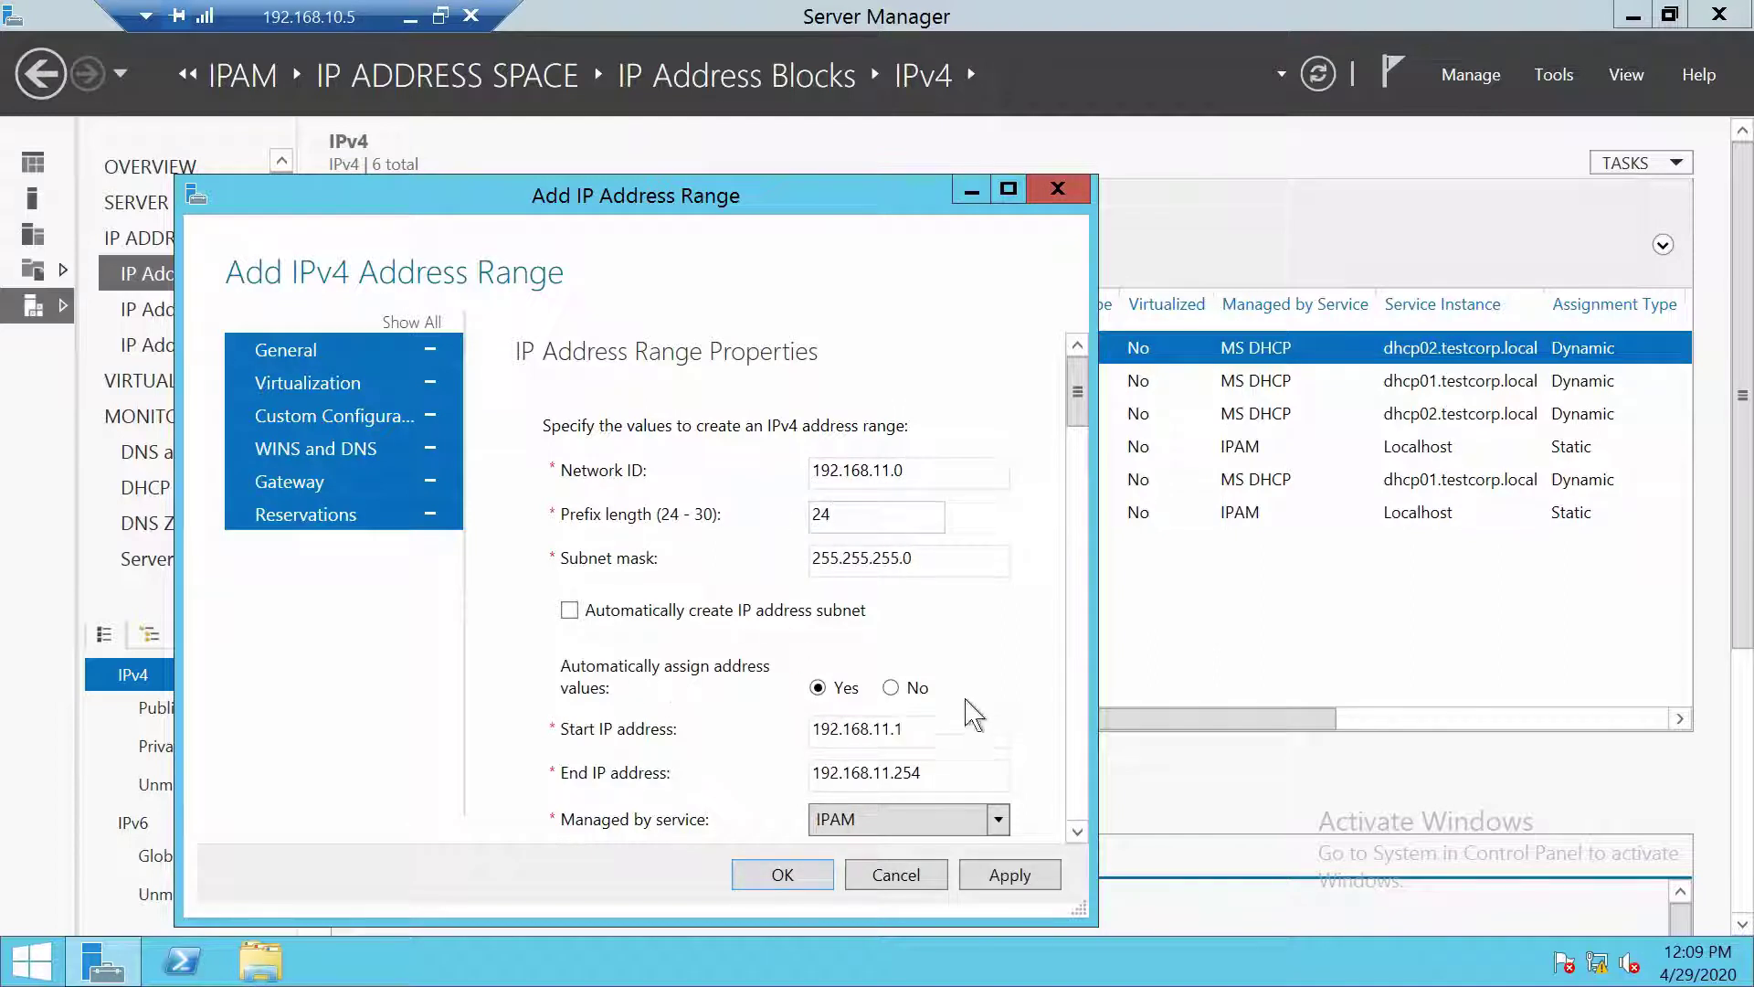
{"action": "key", "text": "Tab"}
{"action": "key", "text": "End"}
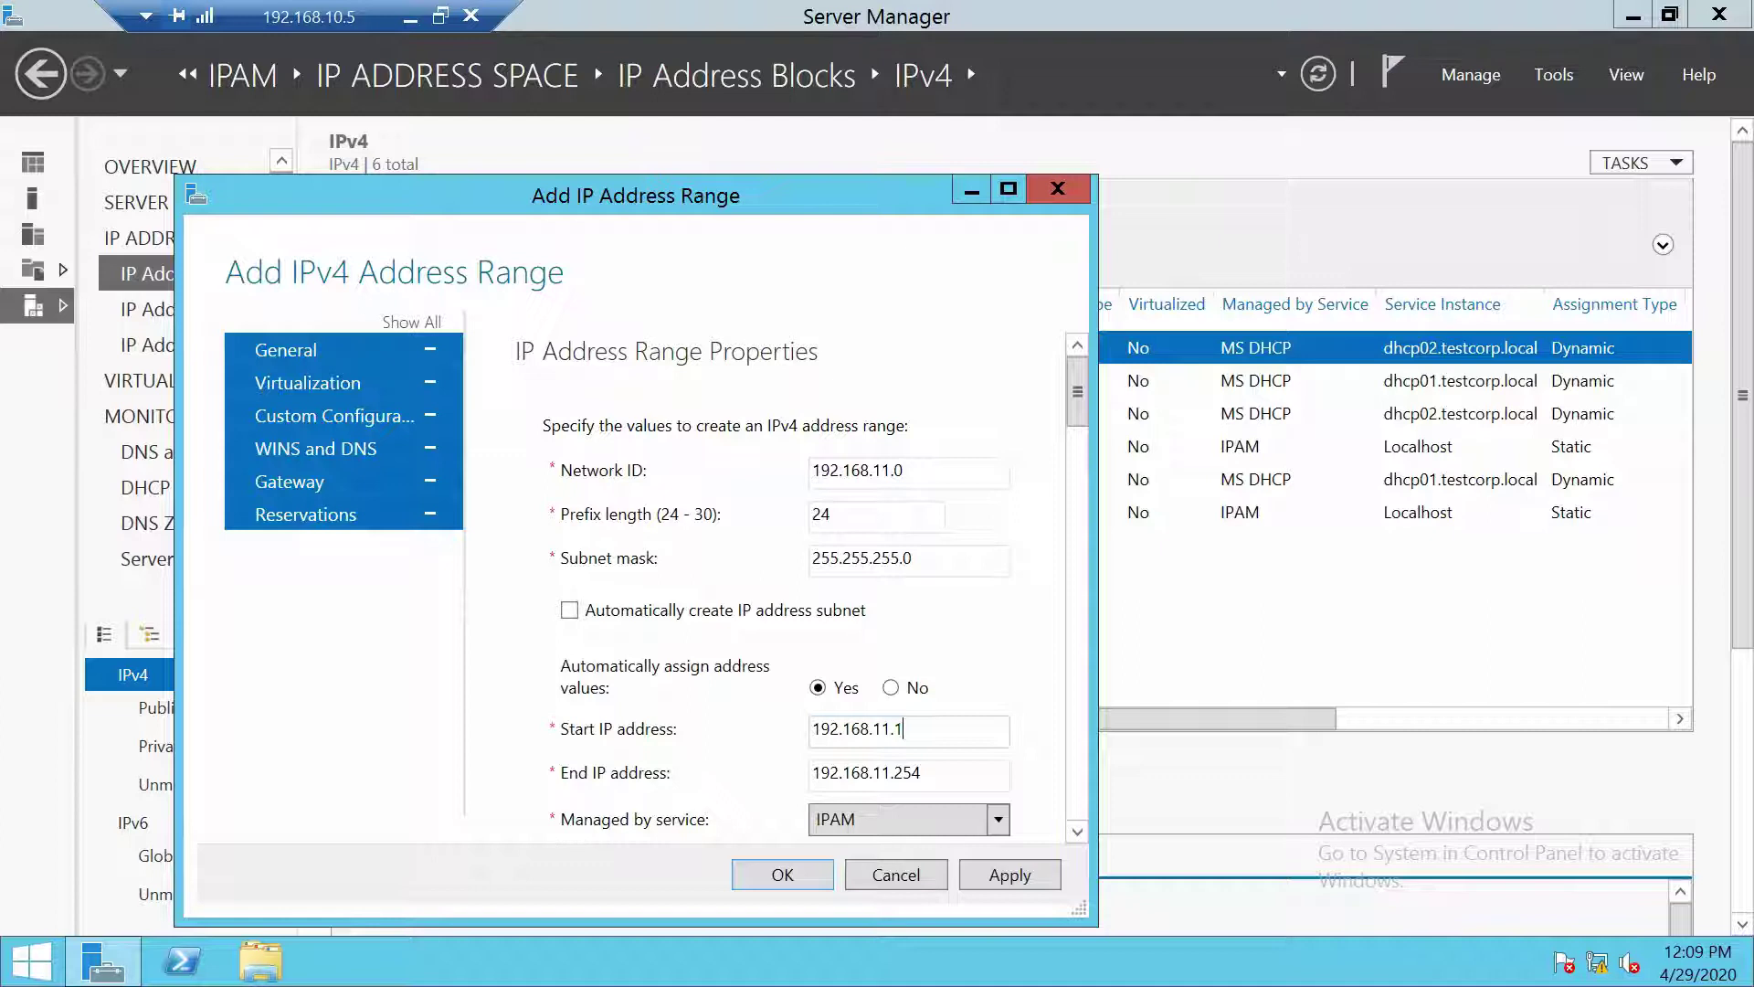
{"action": "key", "text": "Tab"}
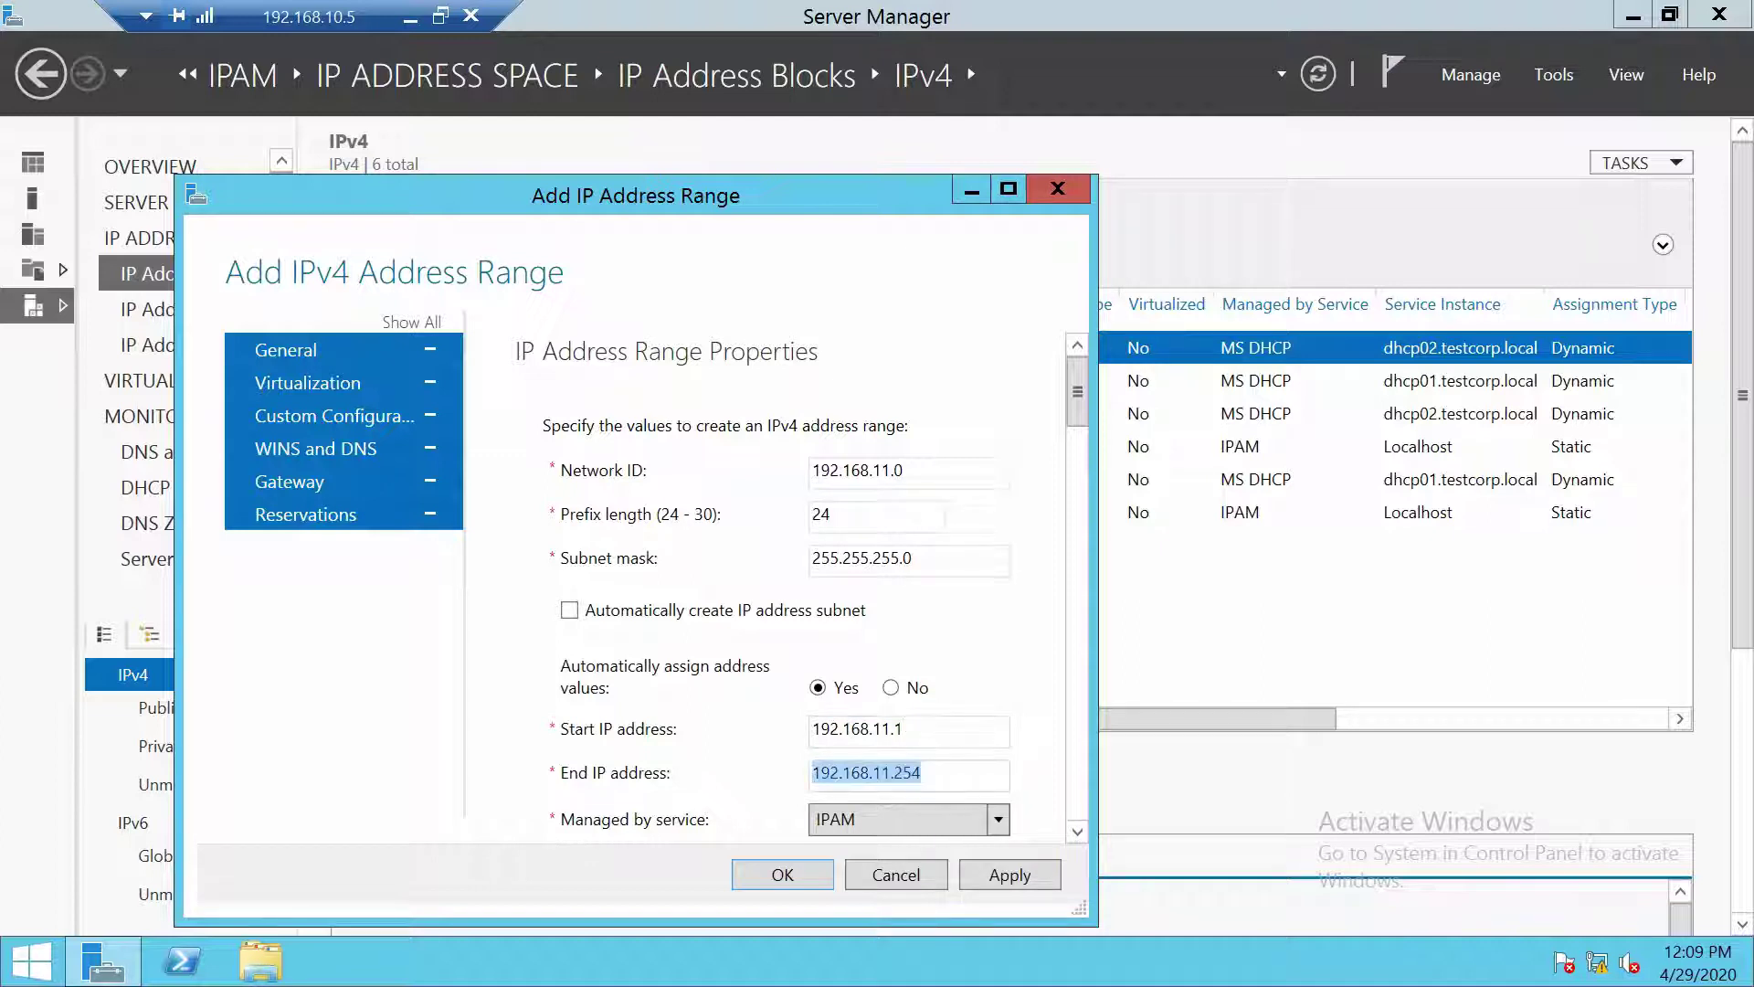
{"action": "key", "text": "End"}
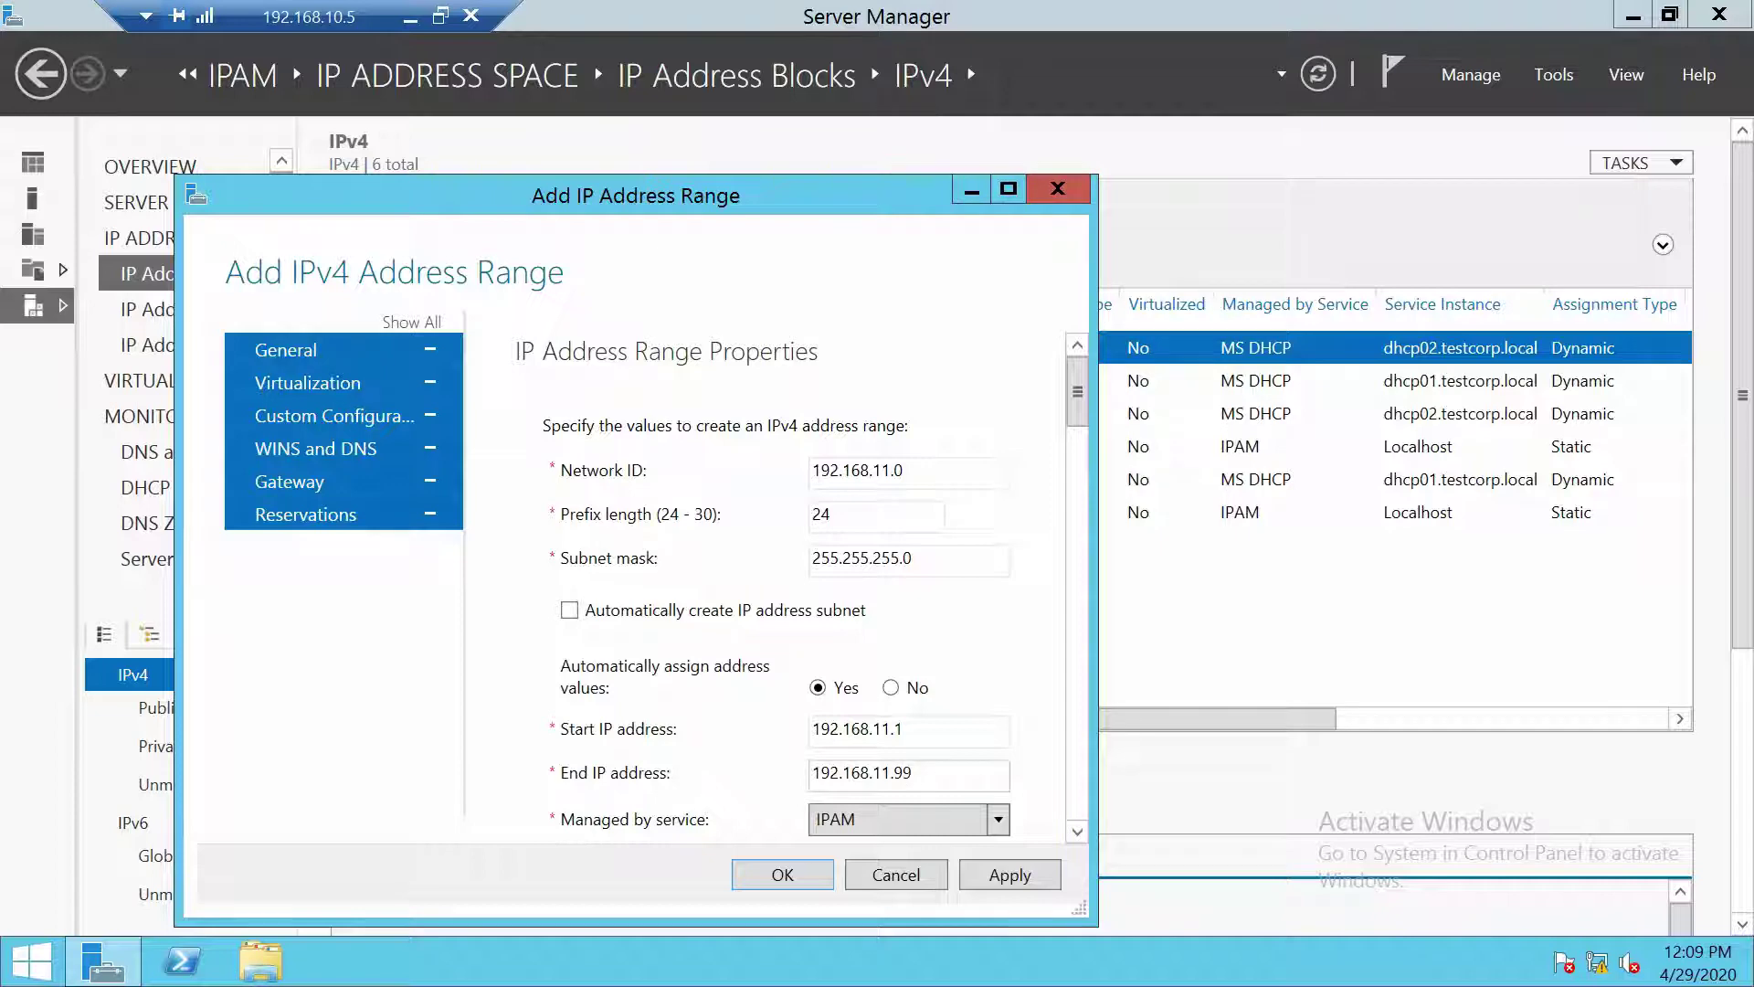
{"action": "type", "text": "99"}
- Set the range's assignment date to 4/29/2020 and save it
{"action": "left_click_drag", "start_coordinate": [1078, 393], "coordinate": [1089, 462]}
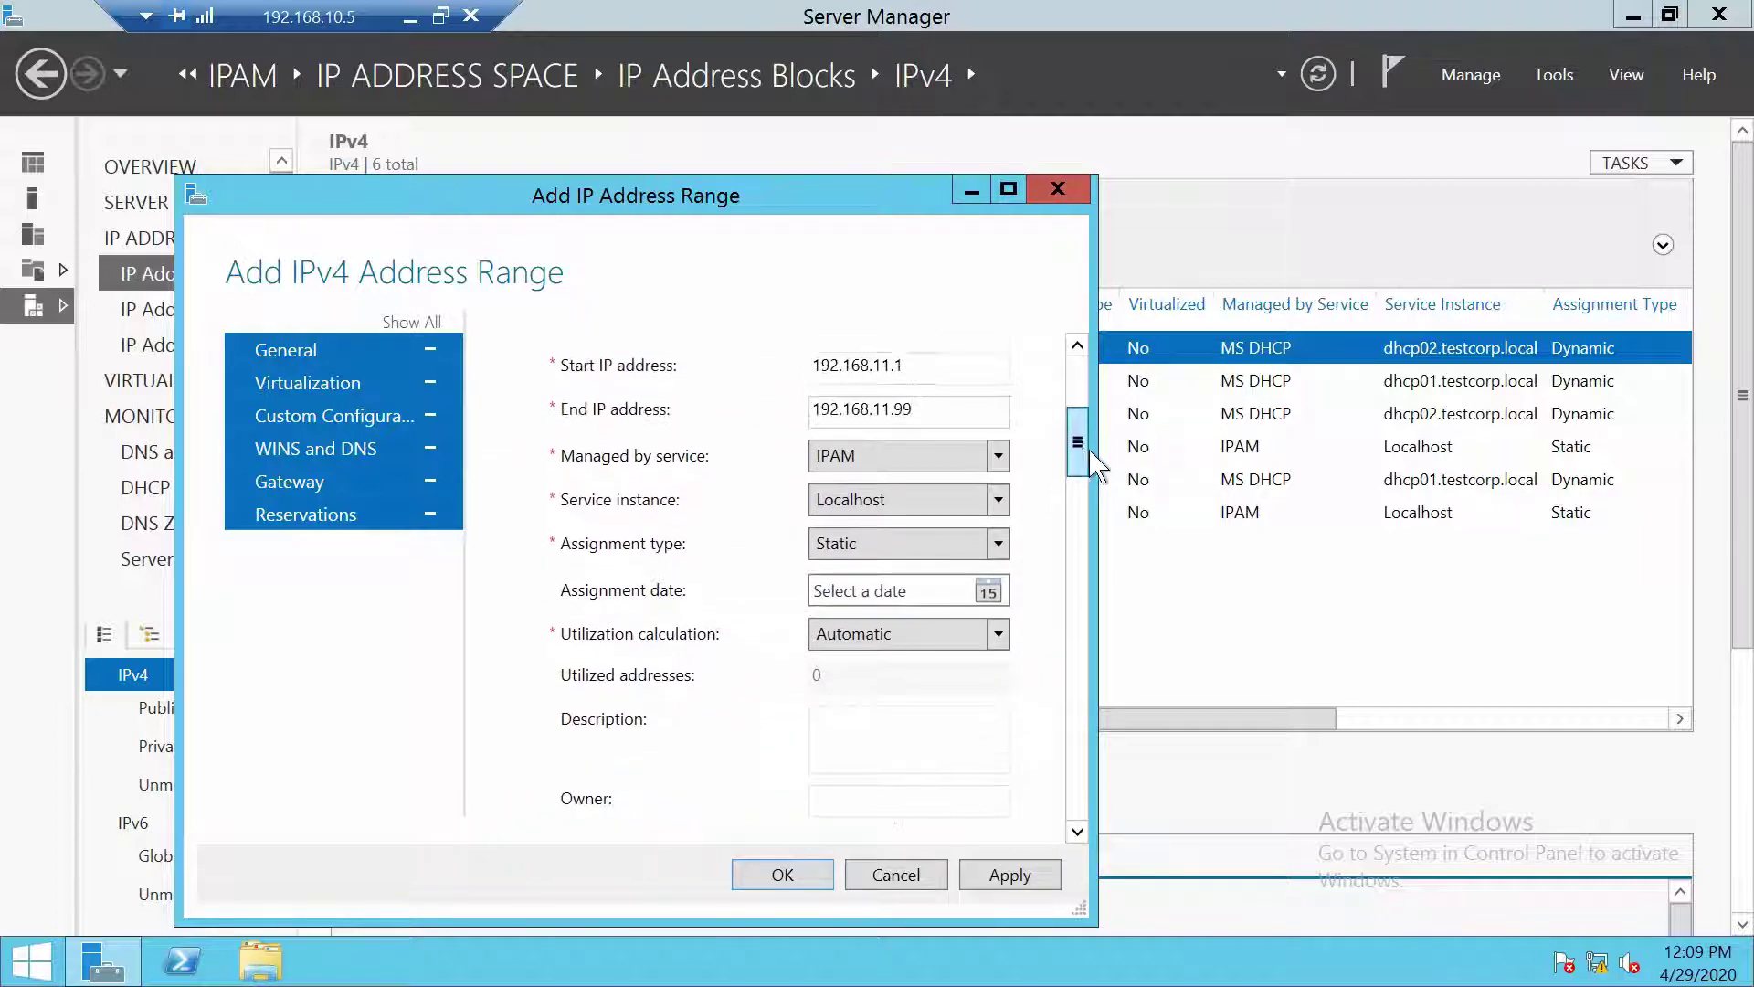
{"action": "left_click", "coordinate": [988, 592]}
{"action": "left_click", "coordinate": [938, 781]}
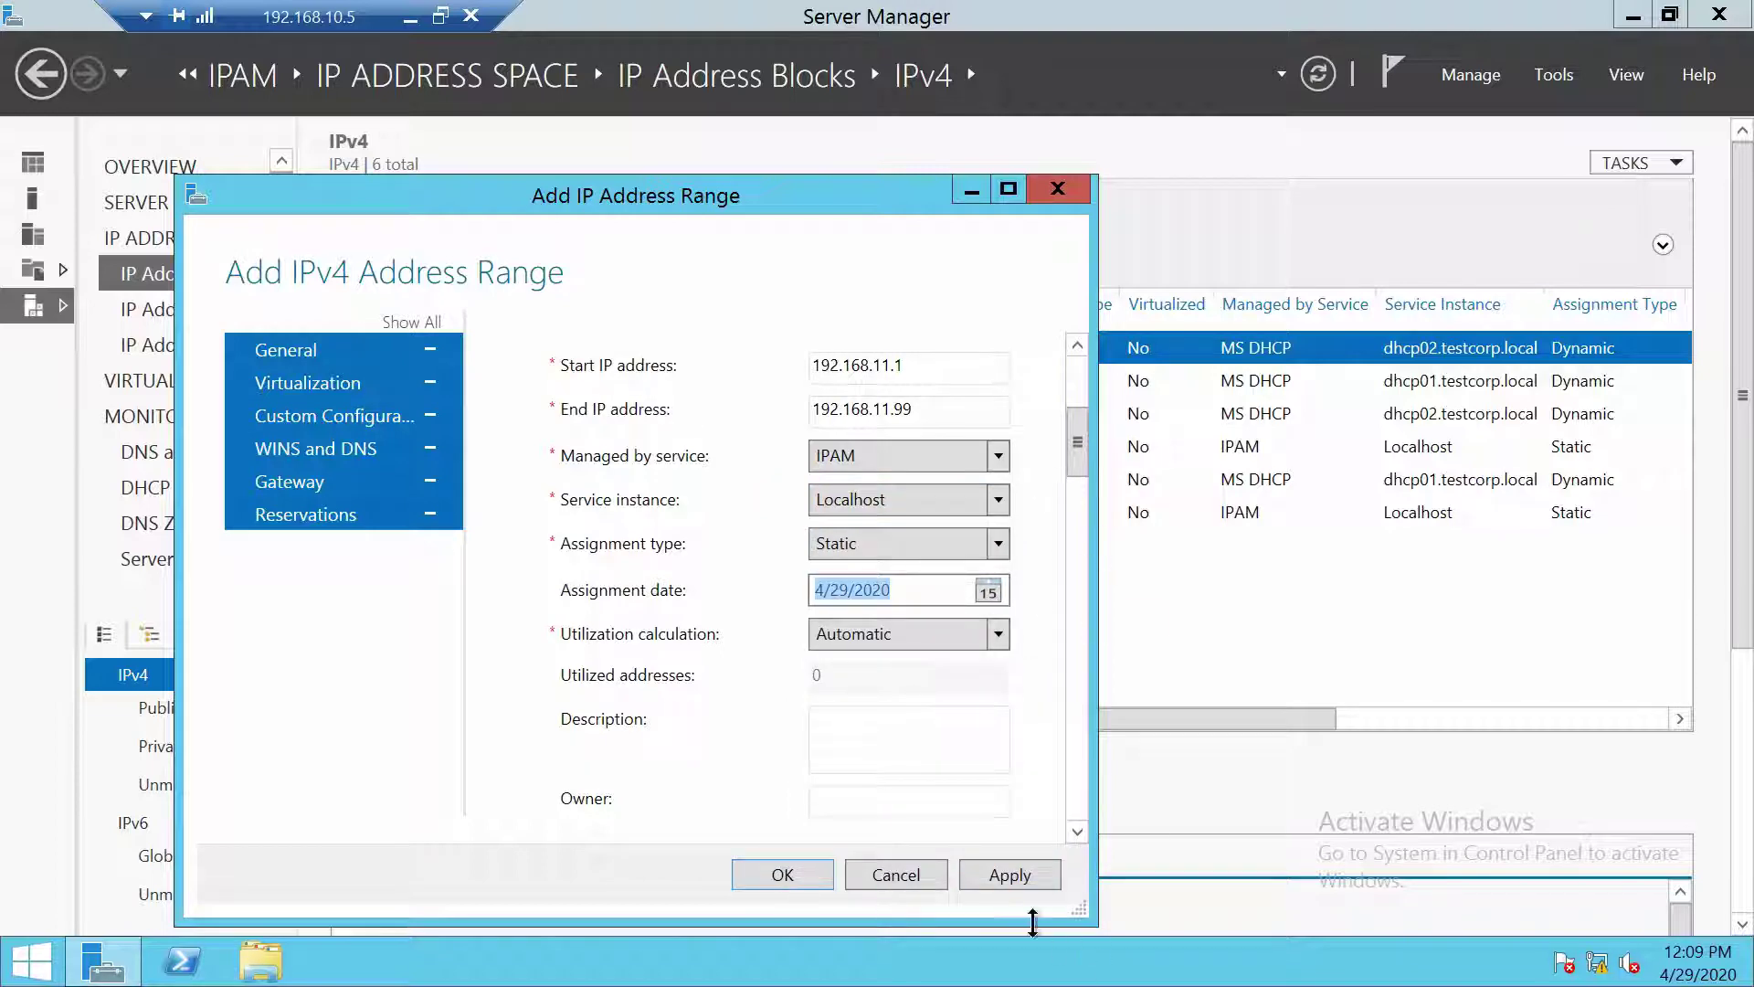
{"action": "left_click", "coordinate": [1010, 874]}
{"action": "left_click", "coordinate": [793, 876]}
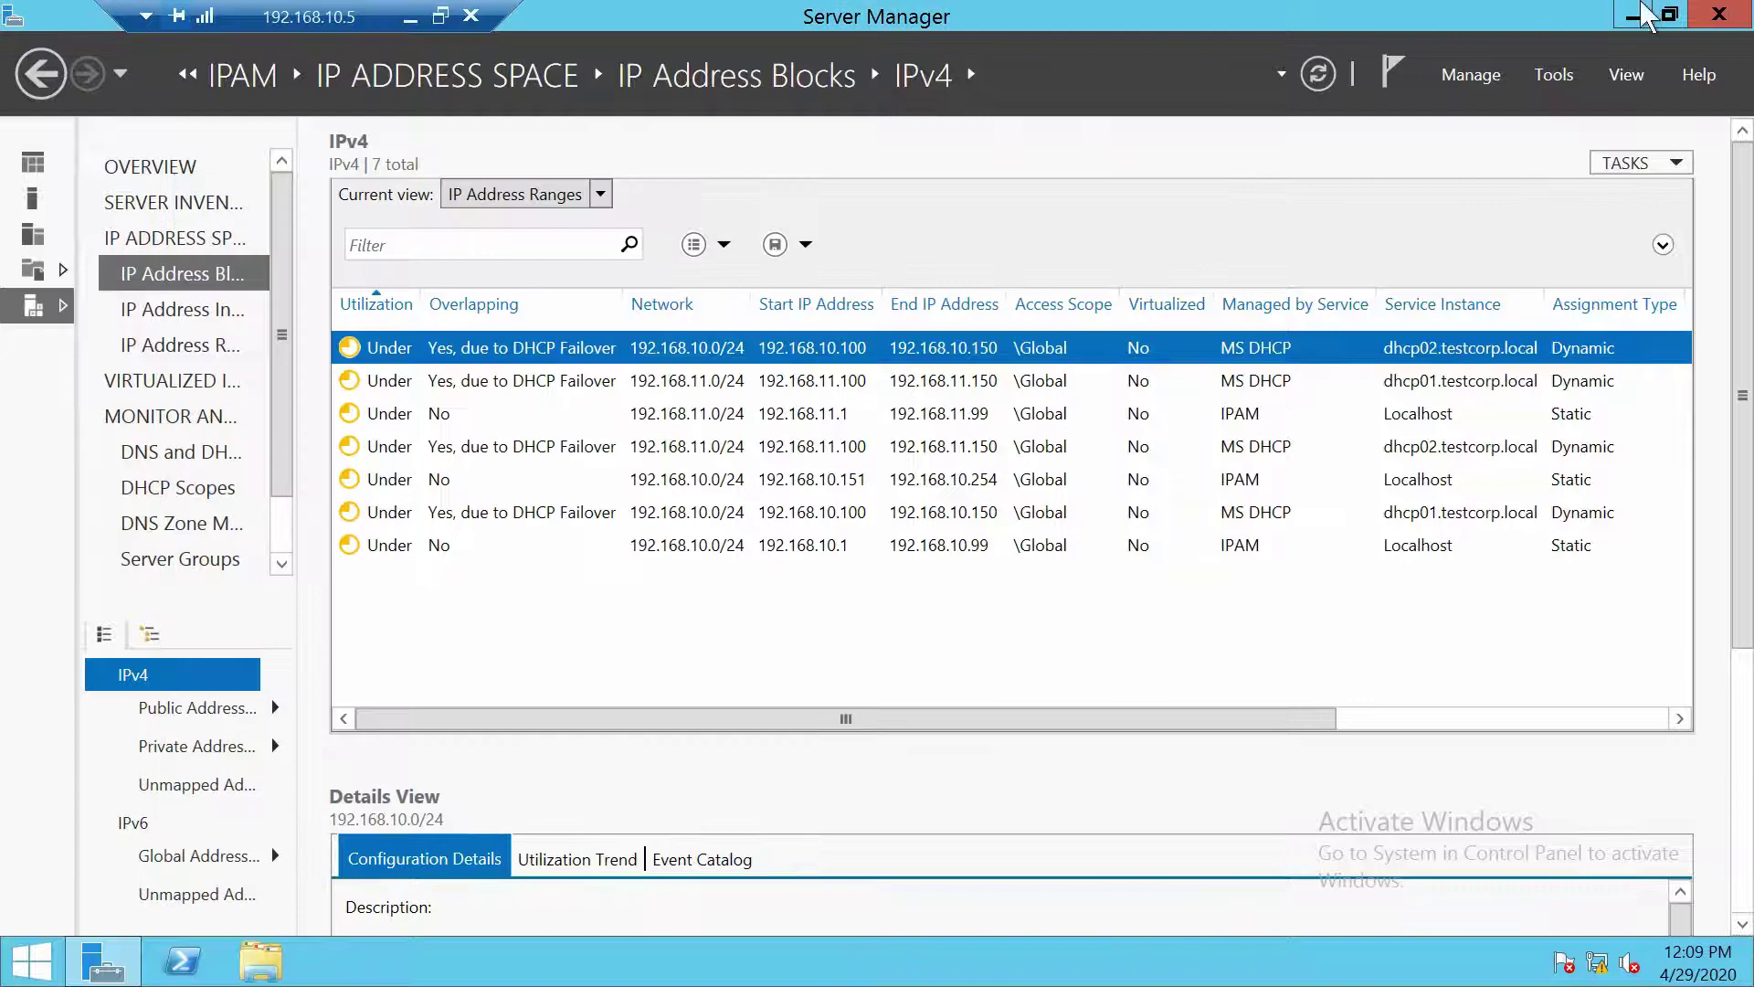
- Add static range 192.168.11.151–192.168.11.254 on 192.168.11.0 with assignment date 4/29/2020
{"action": "left_click", "coordinate": [1655, 163]}
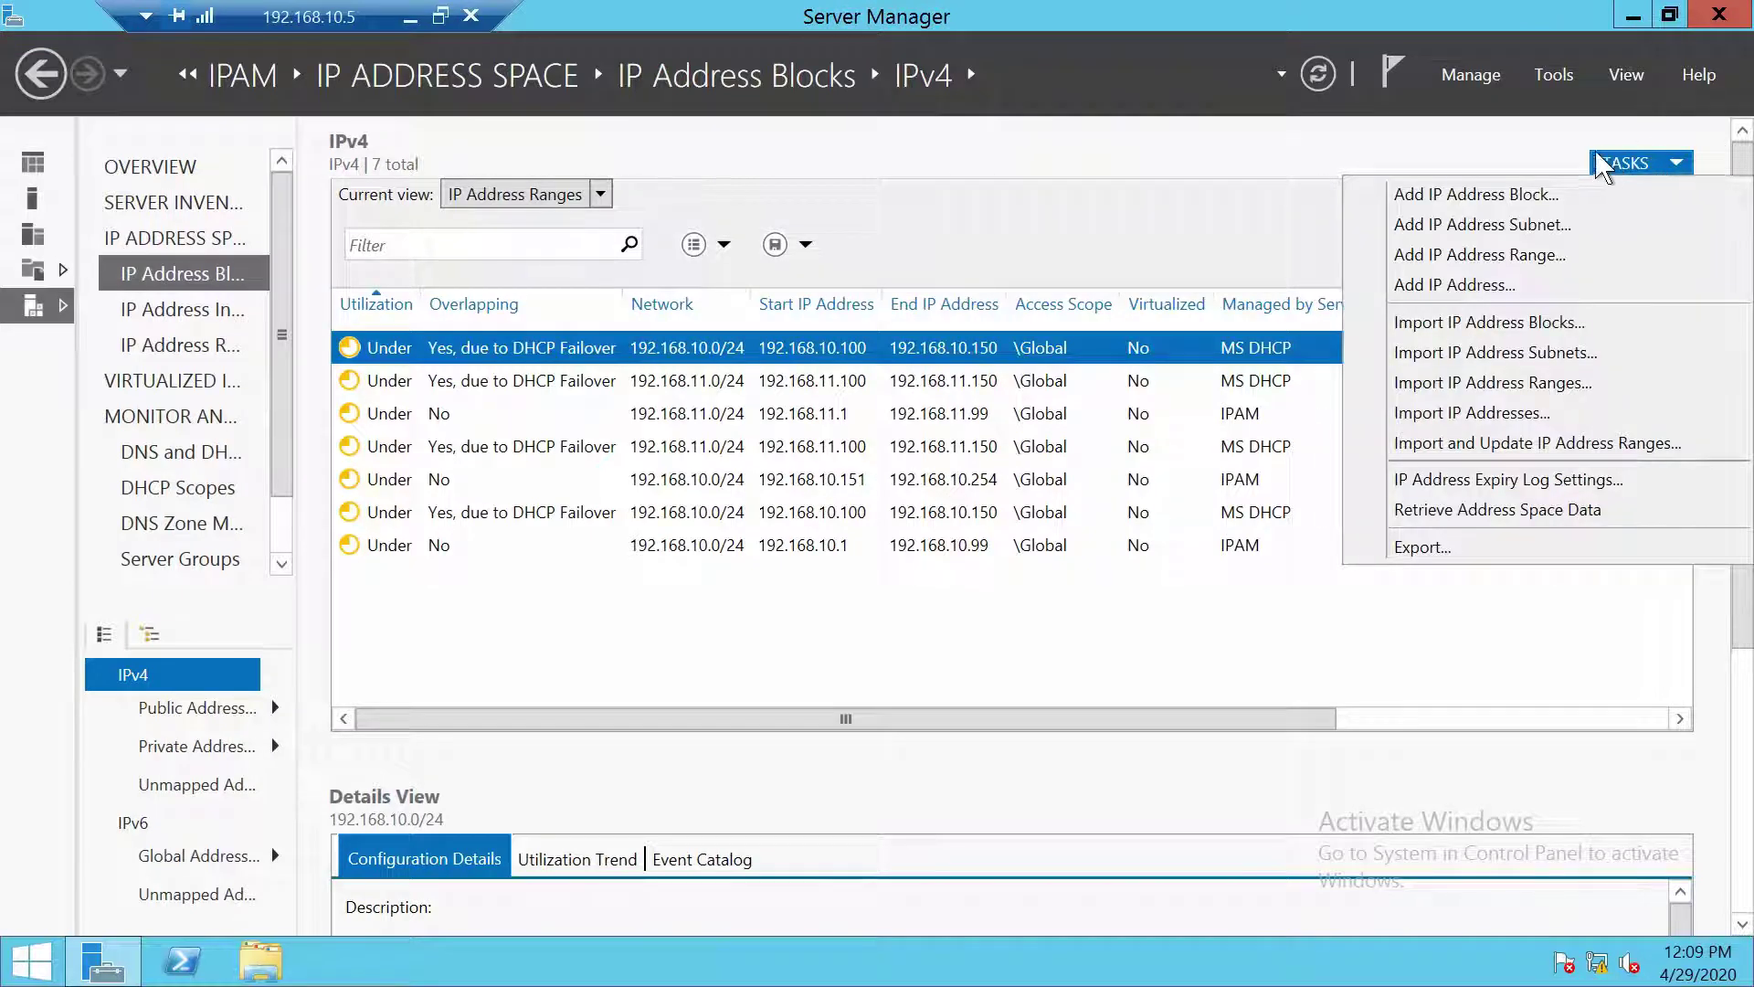
{"action": "left_click", "coordinate": [1539, 260]}
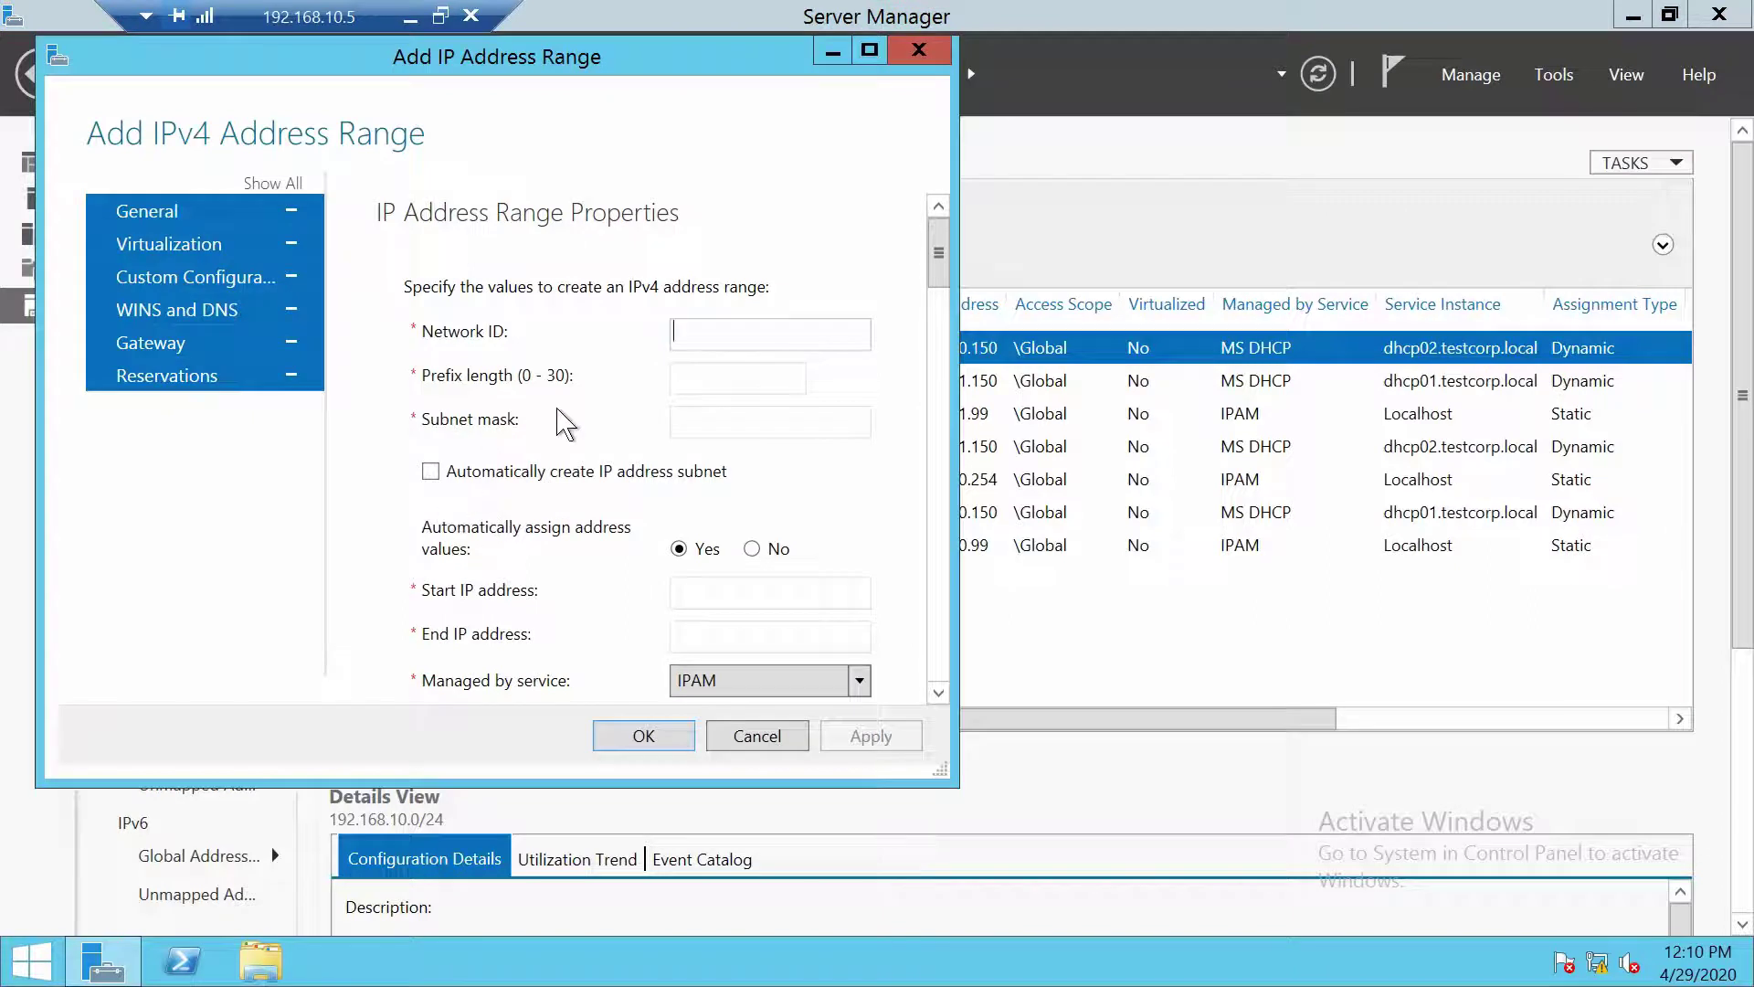
{"action": "type", "text": "192.16"}
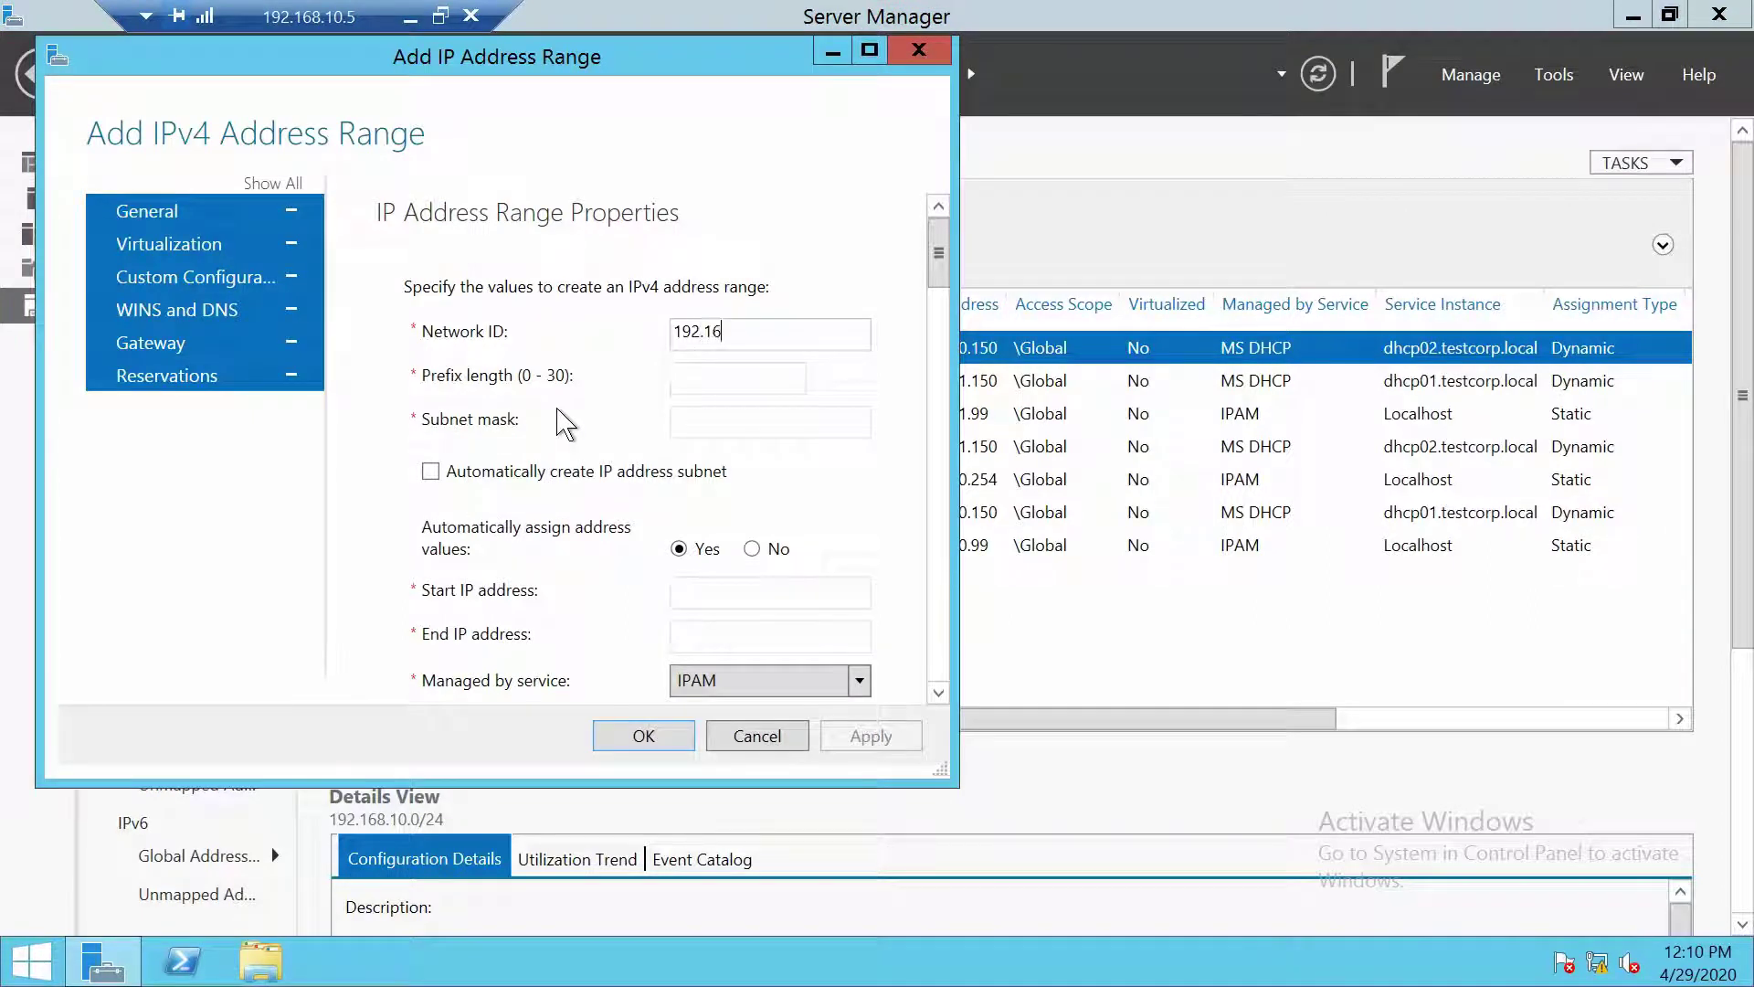
{"action": "type", "text": "8.11.0"}
{"action": "key", "text": "Tab"}
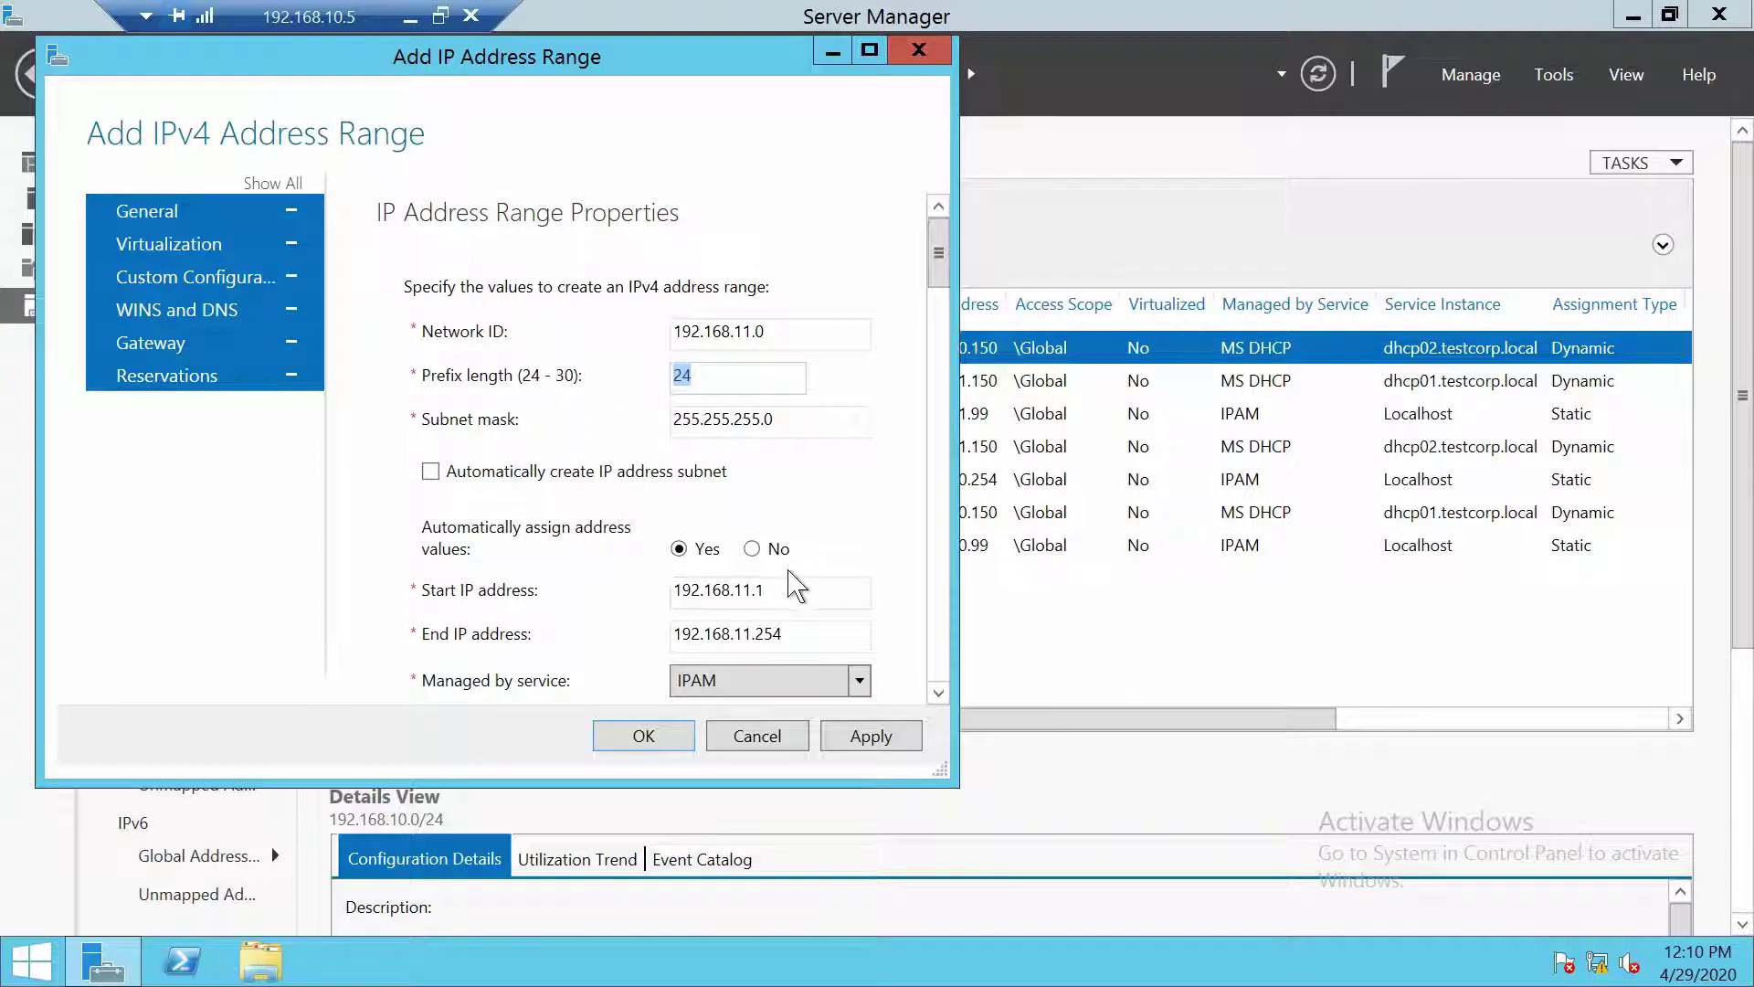
{"action": "left_click", "coordinate": [718, 590]}
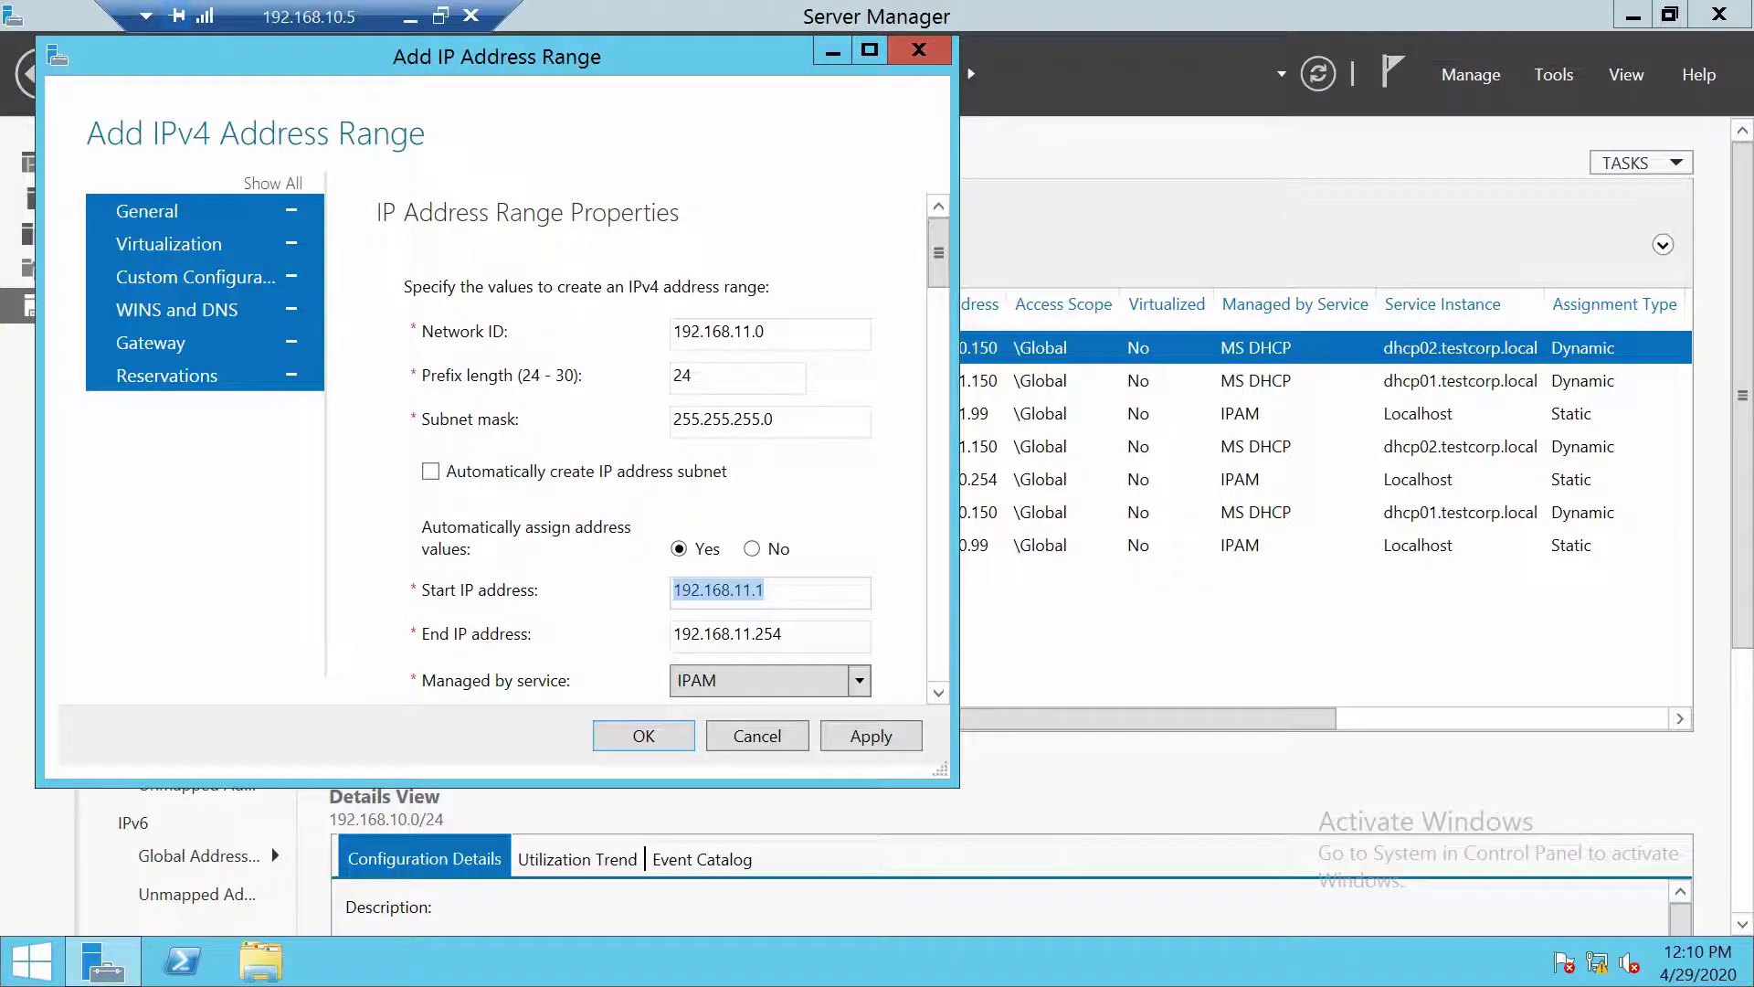
{"action": "left_click", "coordinate": [764, 589]}
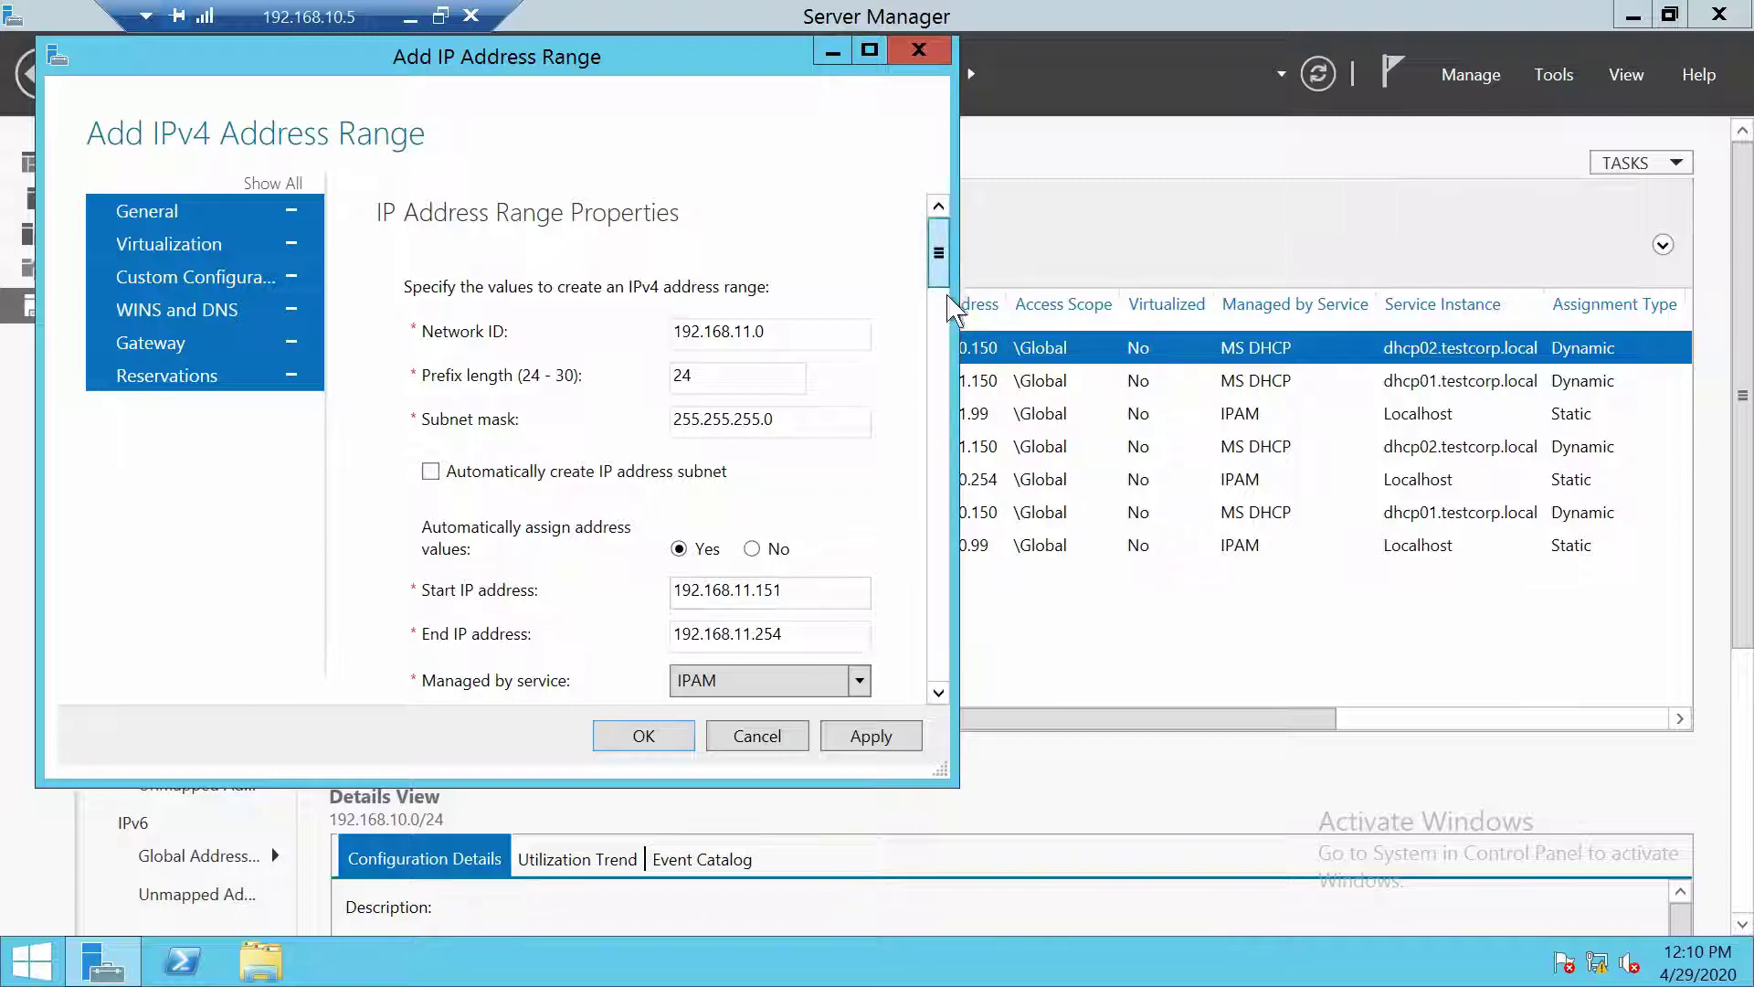
{"action": "left_click_drag", "start_coordinate": [939, 245], "coordinate": [939, 292]}
{"action": "left_click", "coordinate": [849, 479]}
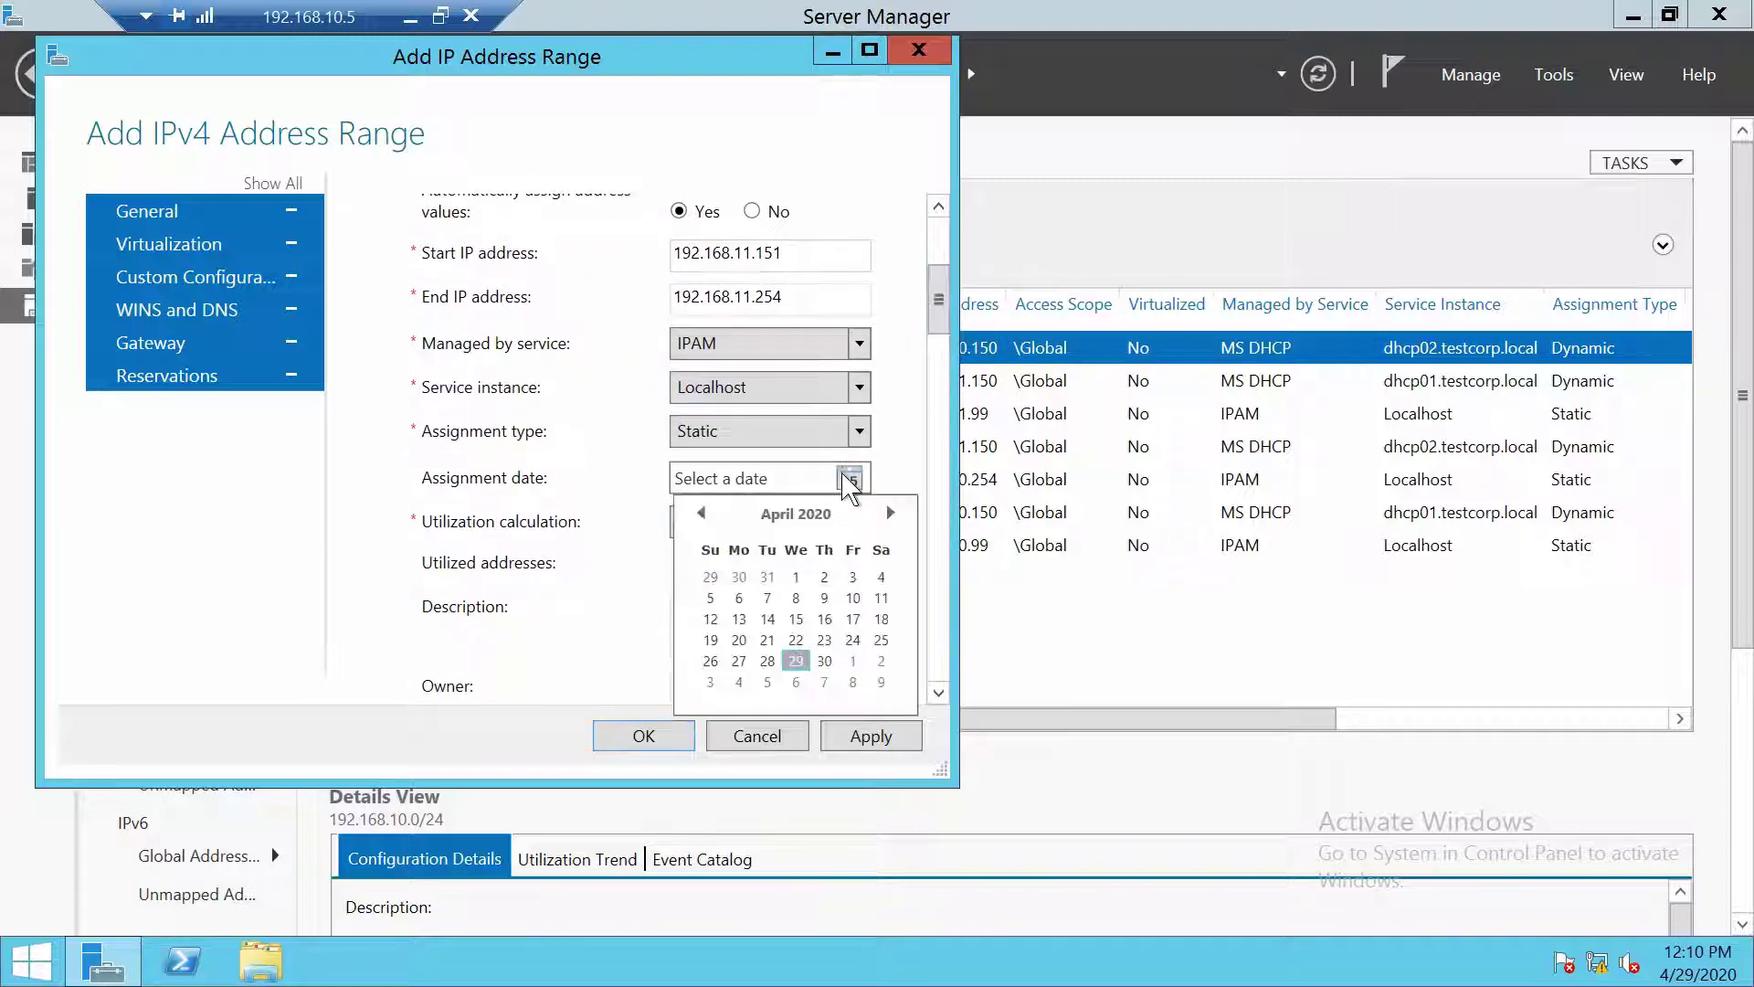
{"action": "left_click", "coordinate": [796, 661]}
{"action": "left_click", "coordinate": [870, 737]}
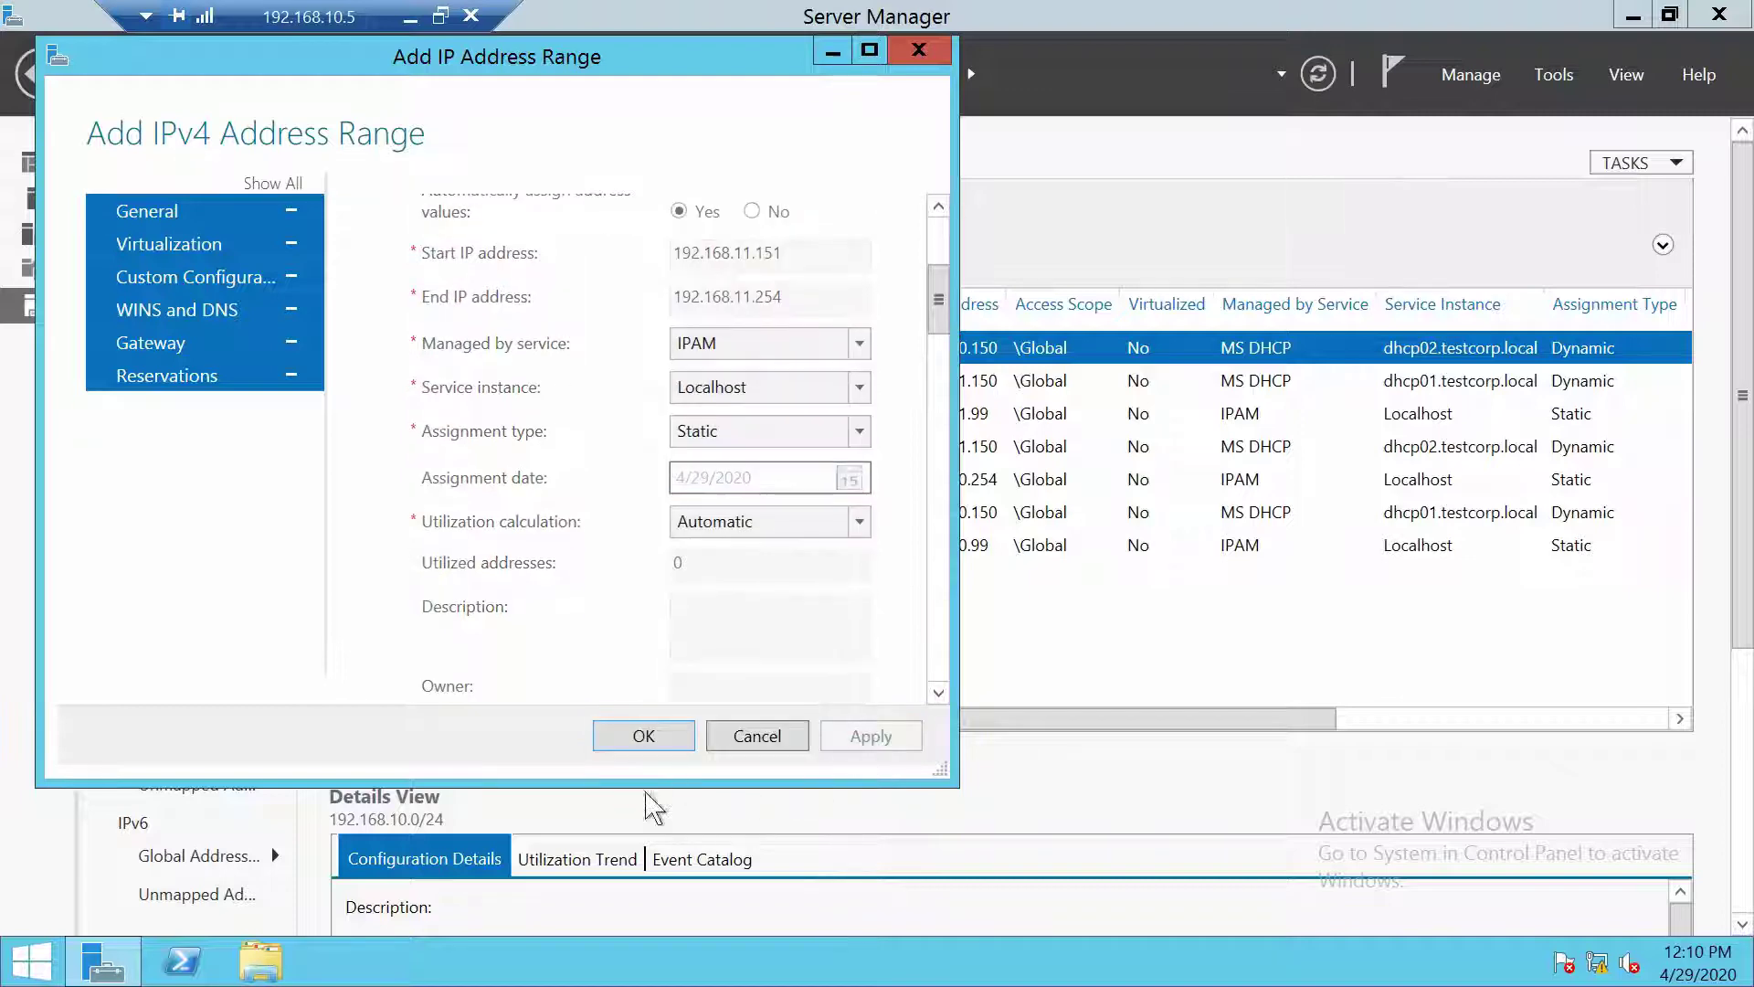
{"action": "left_click", "coordinate": [650, 737]}
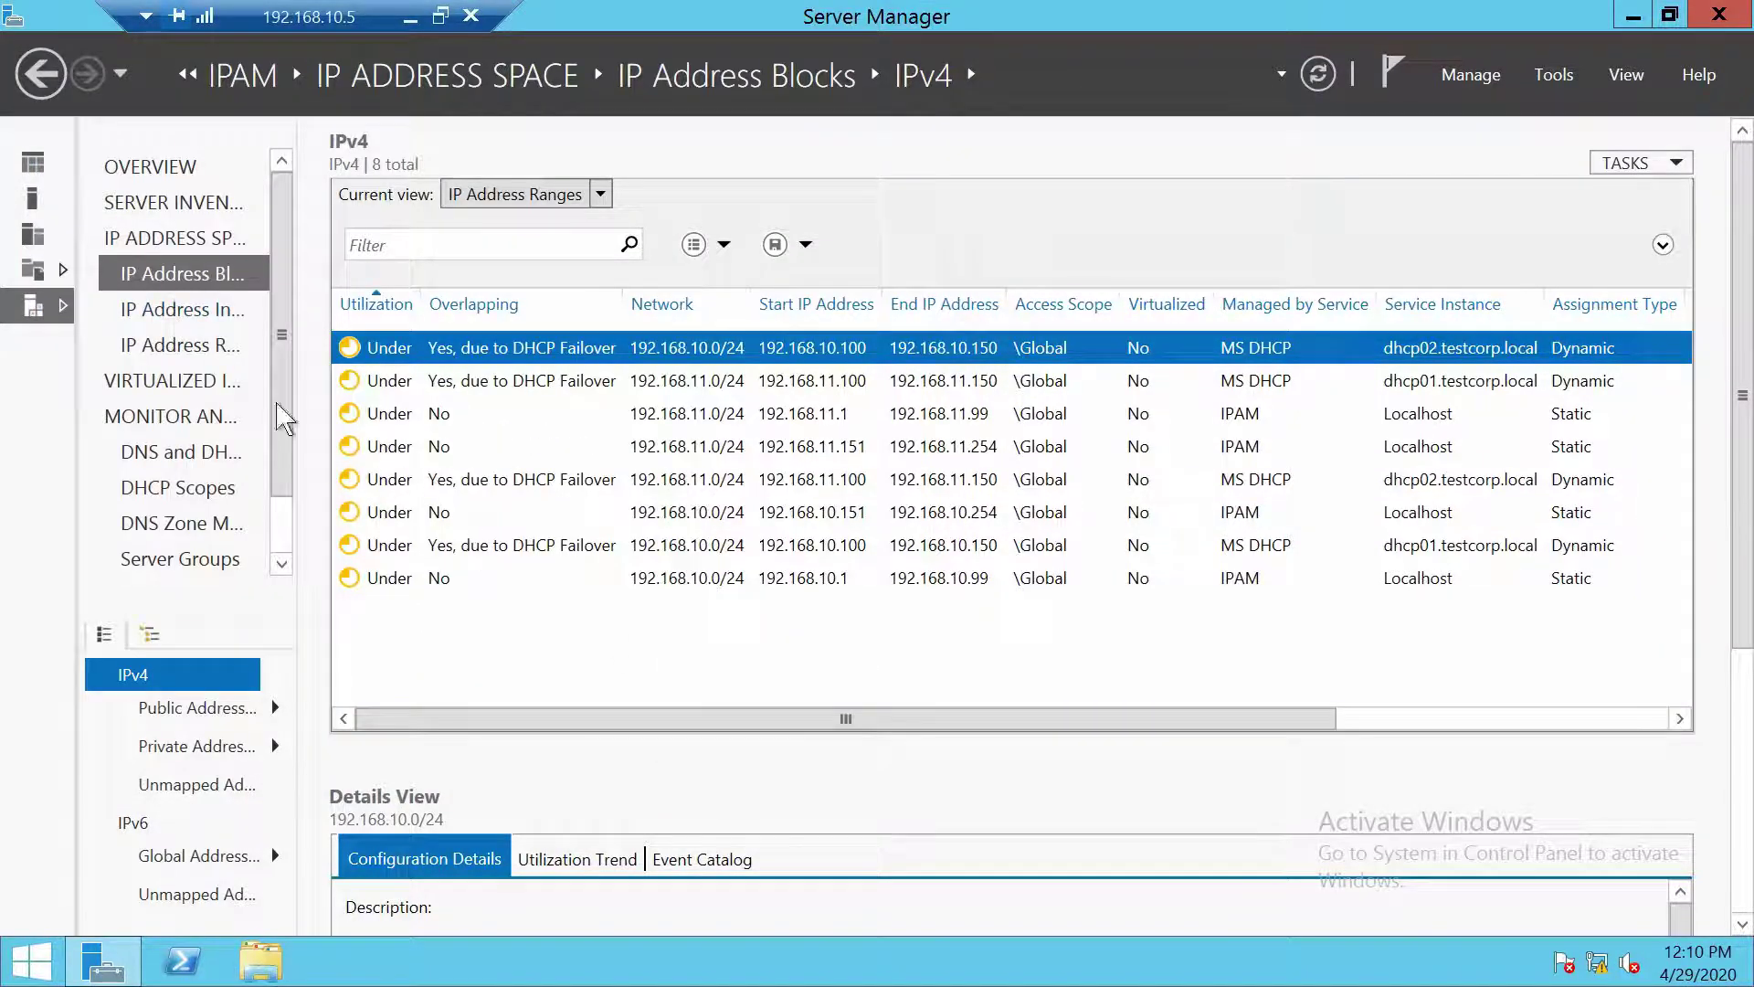
- Show the IP Address Blocks view and refresh it to confirm 192.168.11.0/24
{"action": "left_click", "coordinate": [537, 196]}
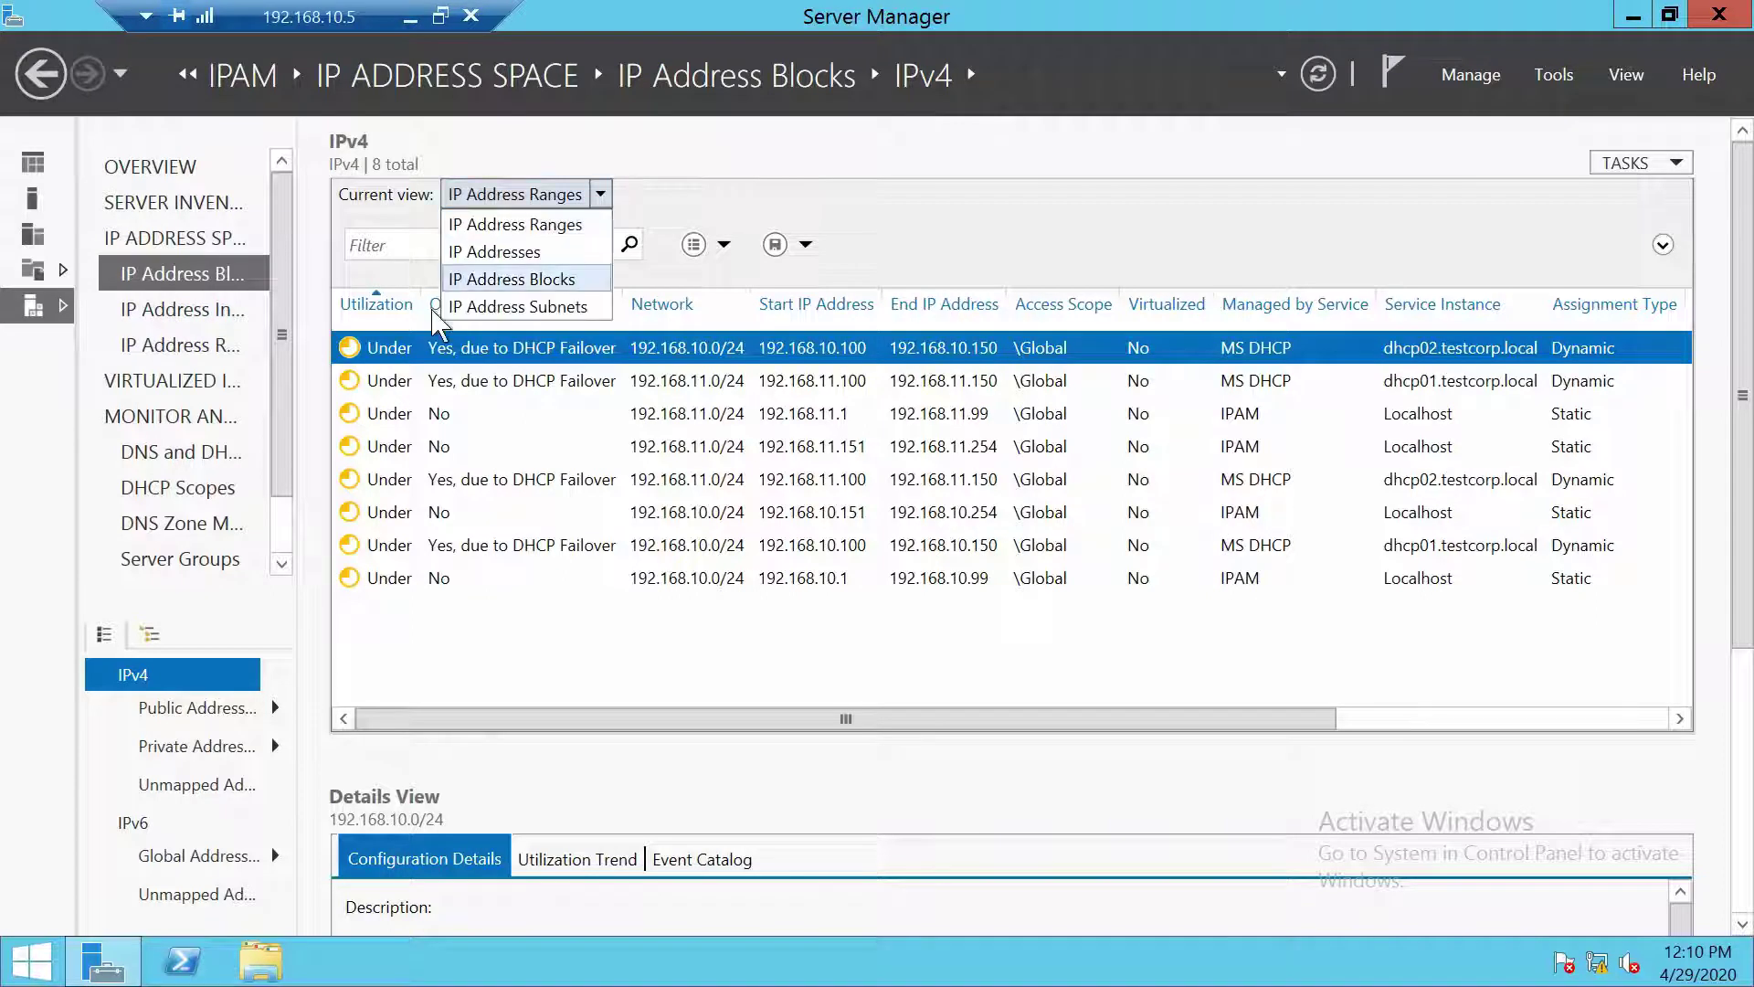
{"action": "left_click", "coordinate": [512, 278]}
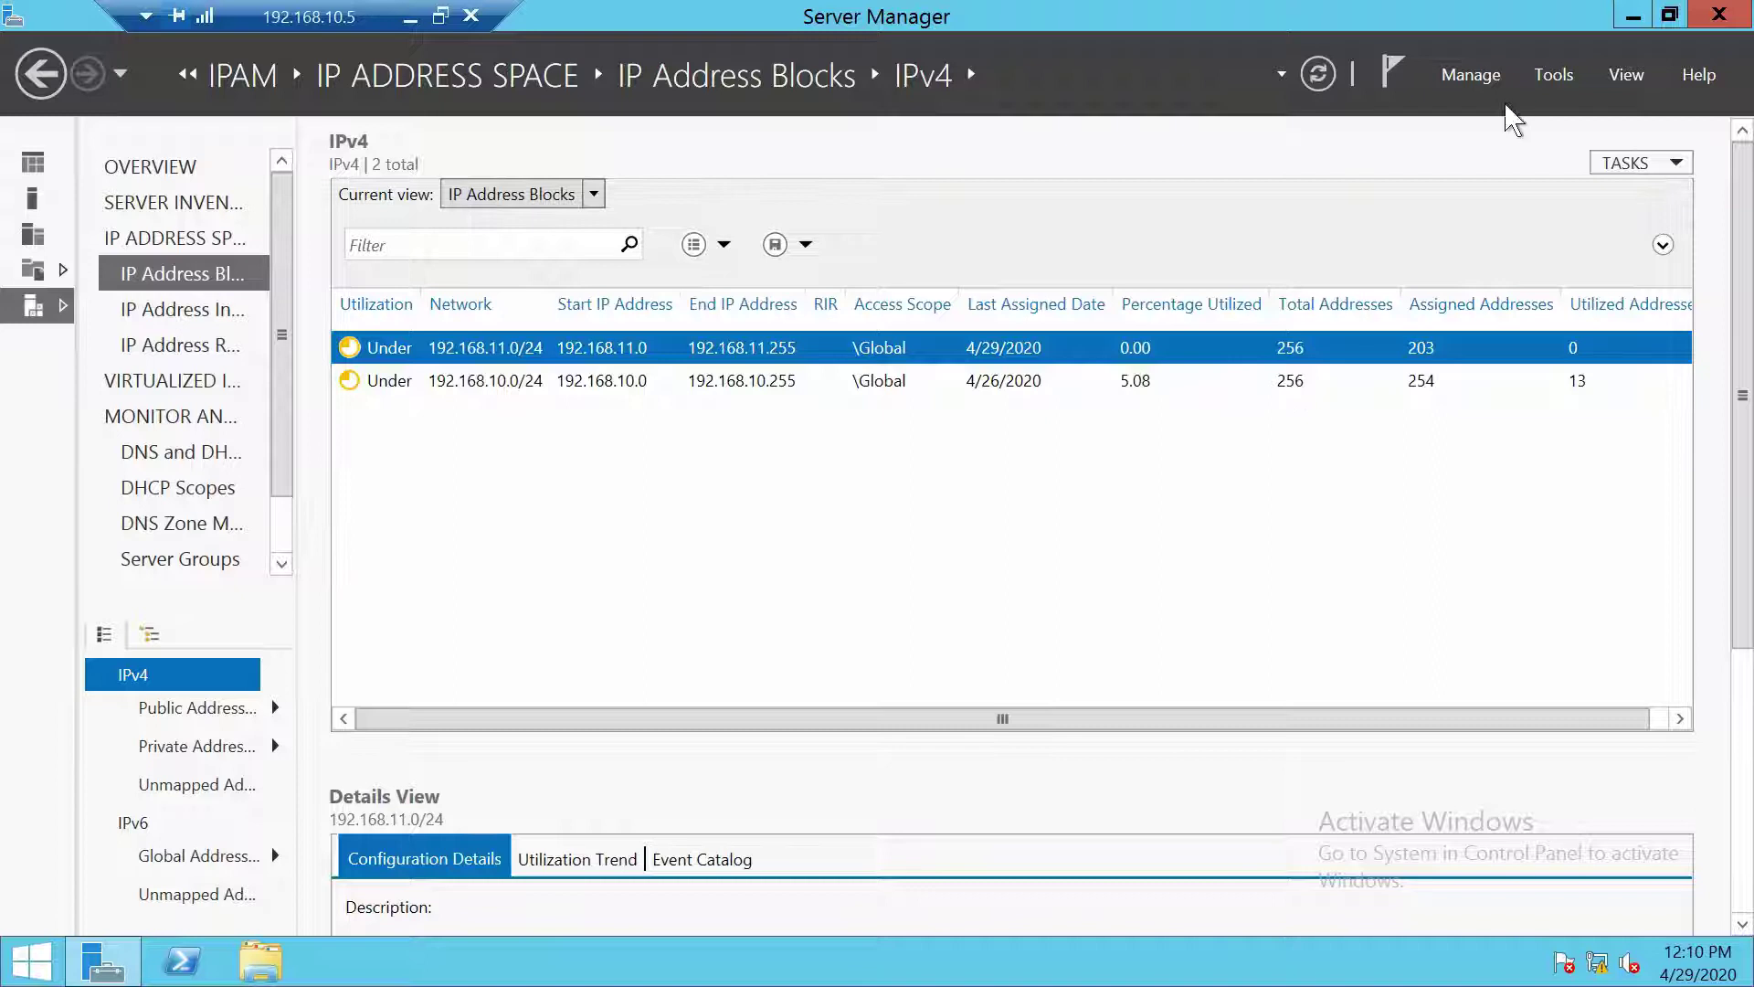
{"action": "left_click", "coordinate": [1319, 76]}
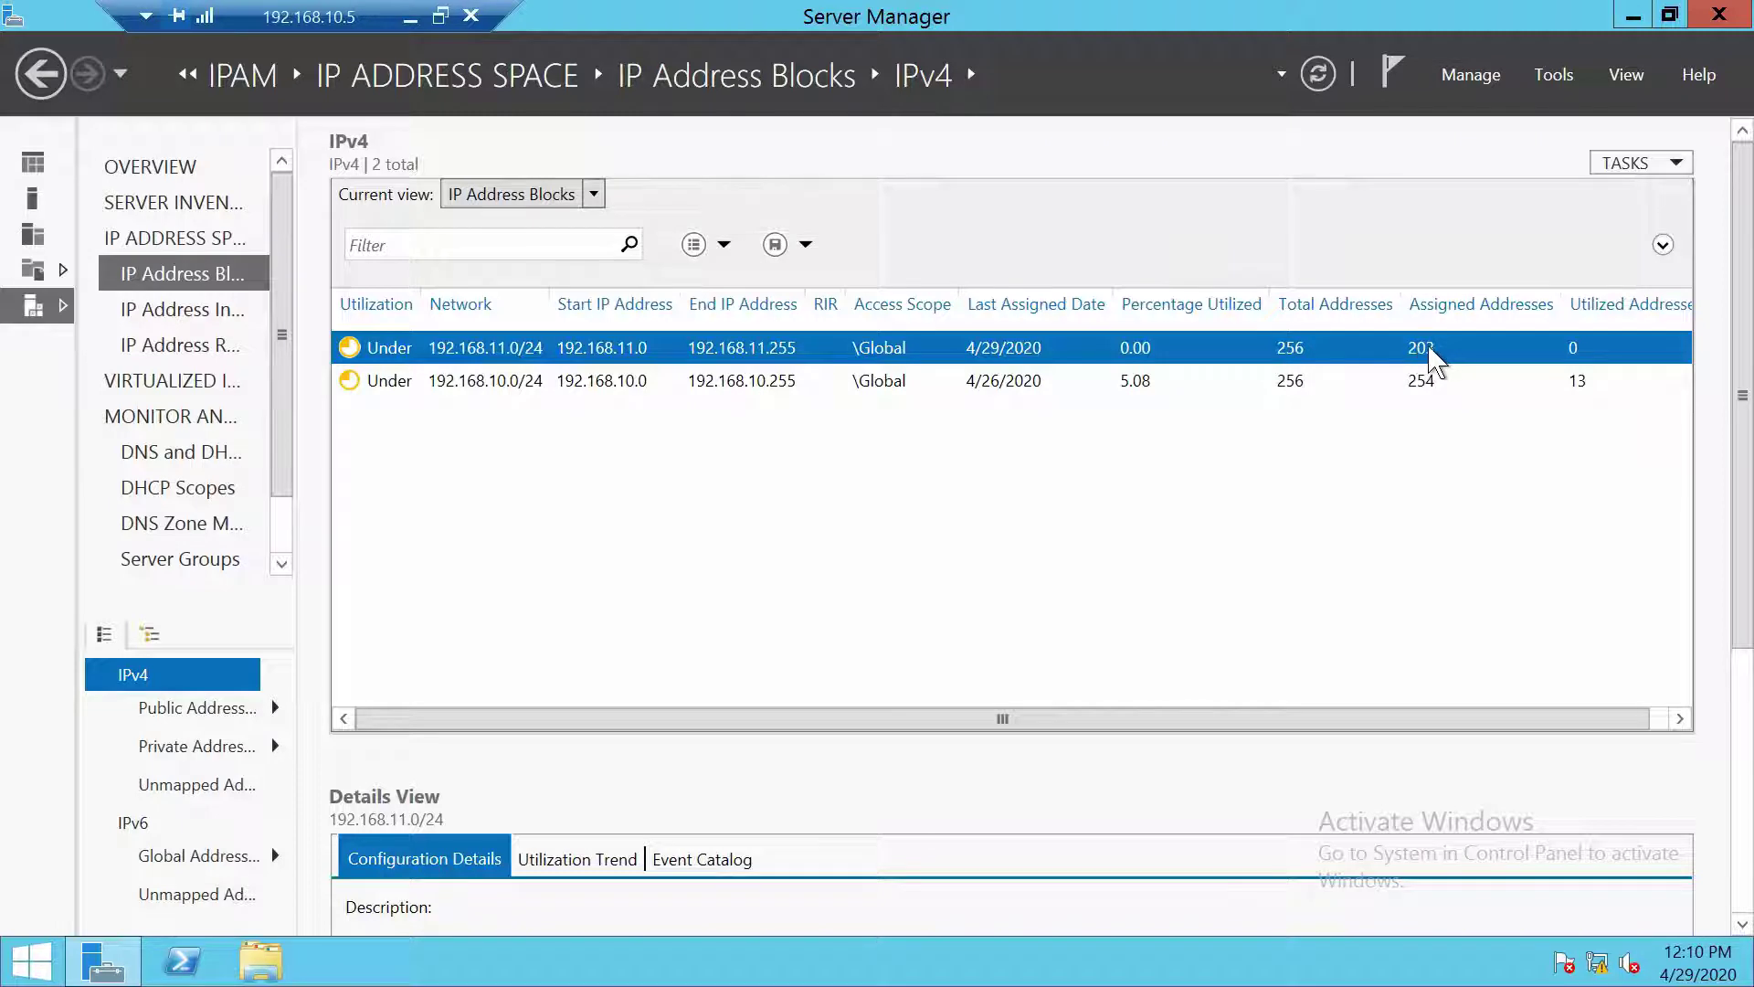
- Retrieve All Server Data for the managed servers in Server Inventory
{"action": "left_click", "coordinate": [169, 203]}
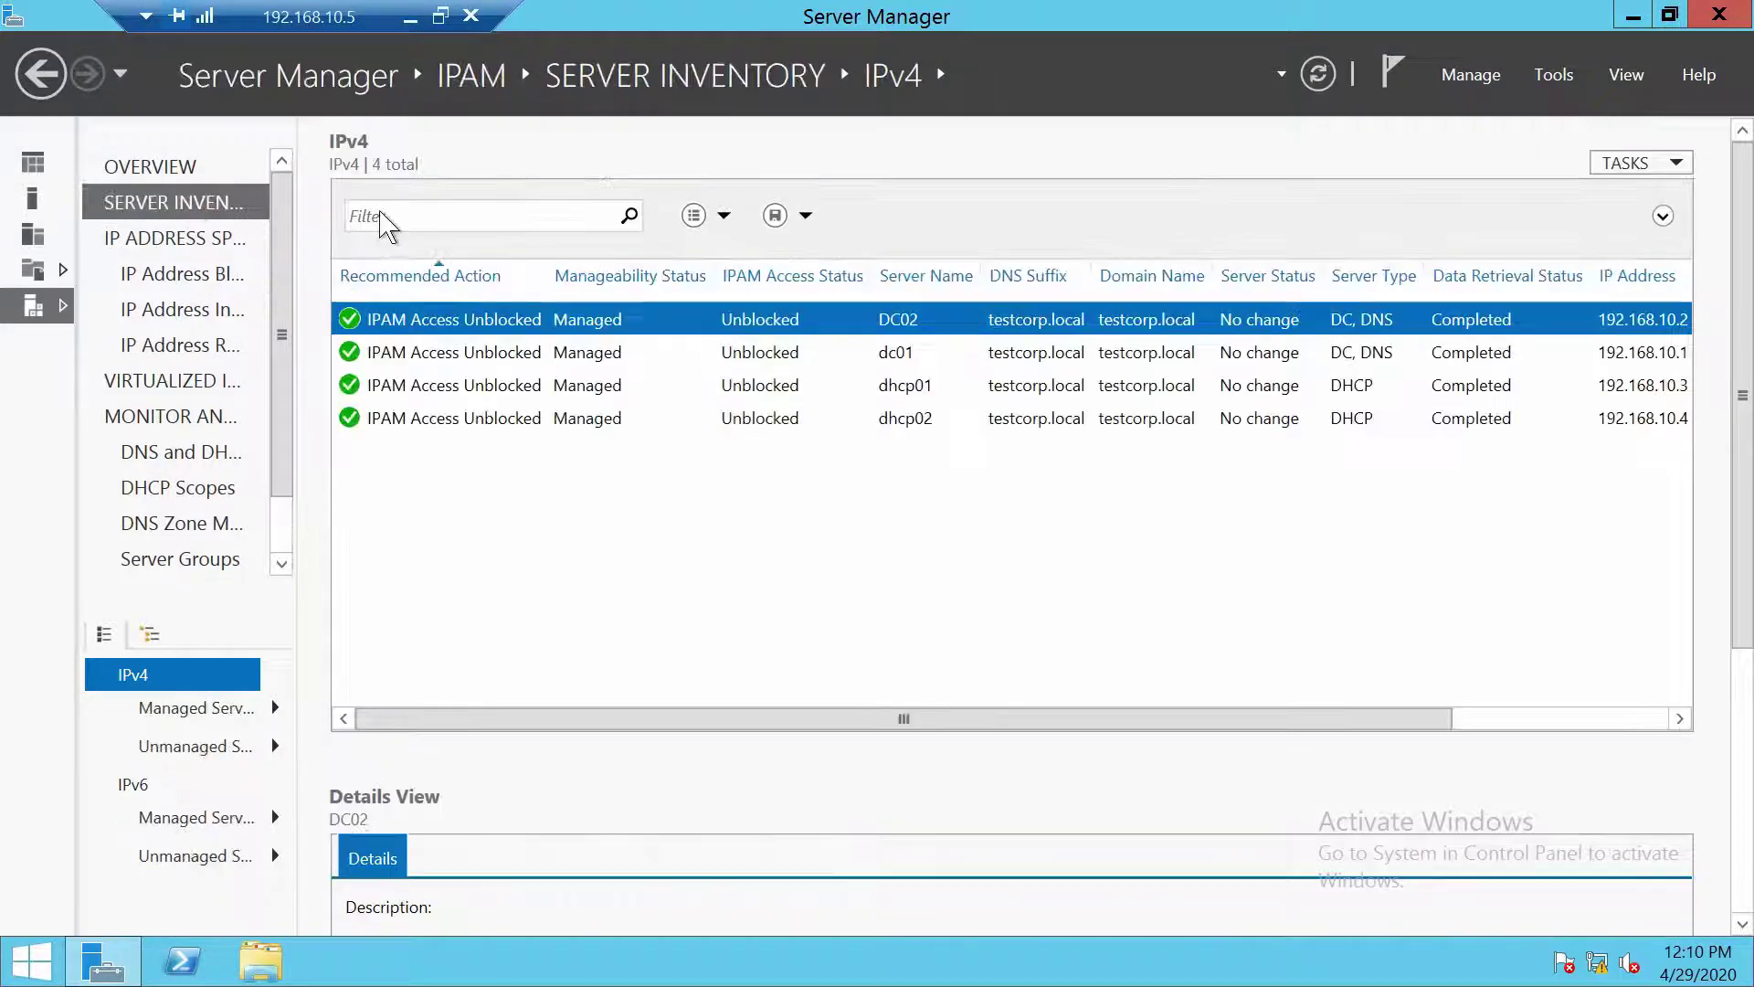
{"action": "left_click", "coordinate": [1626, 164]}
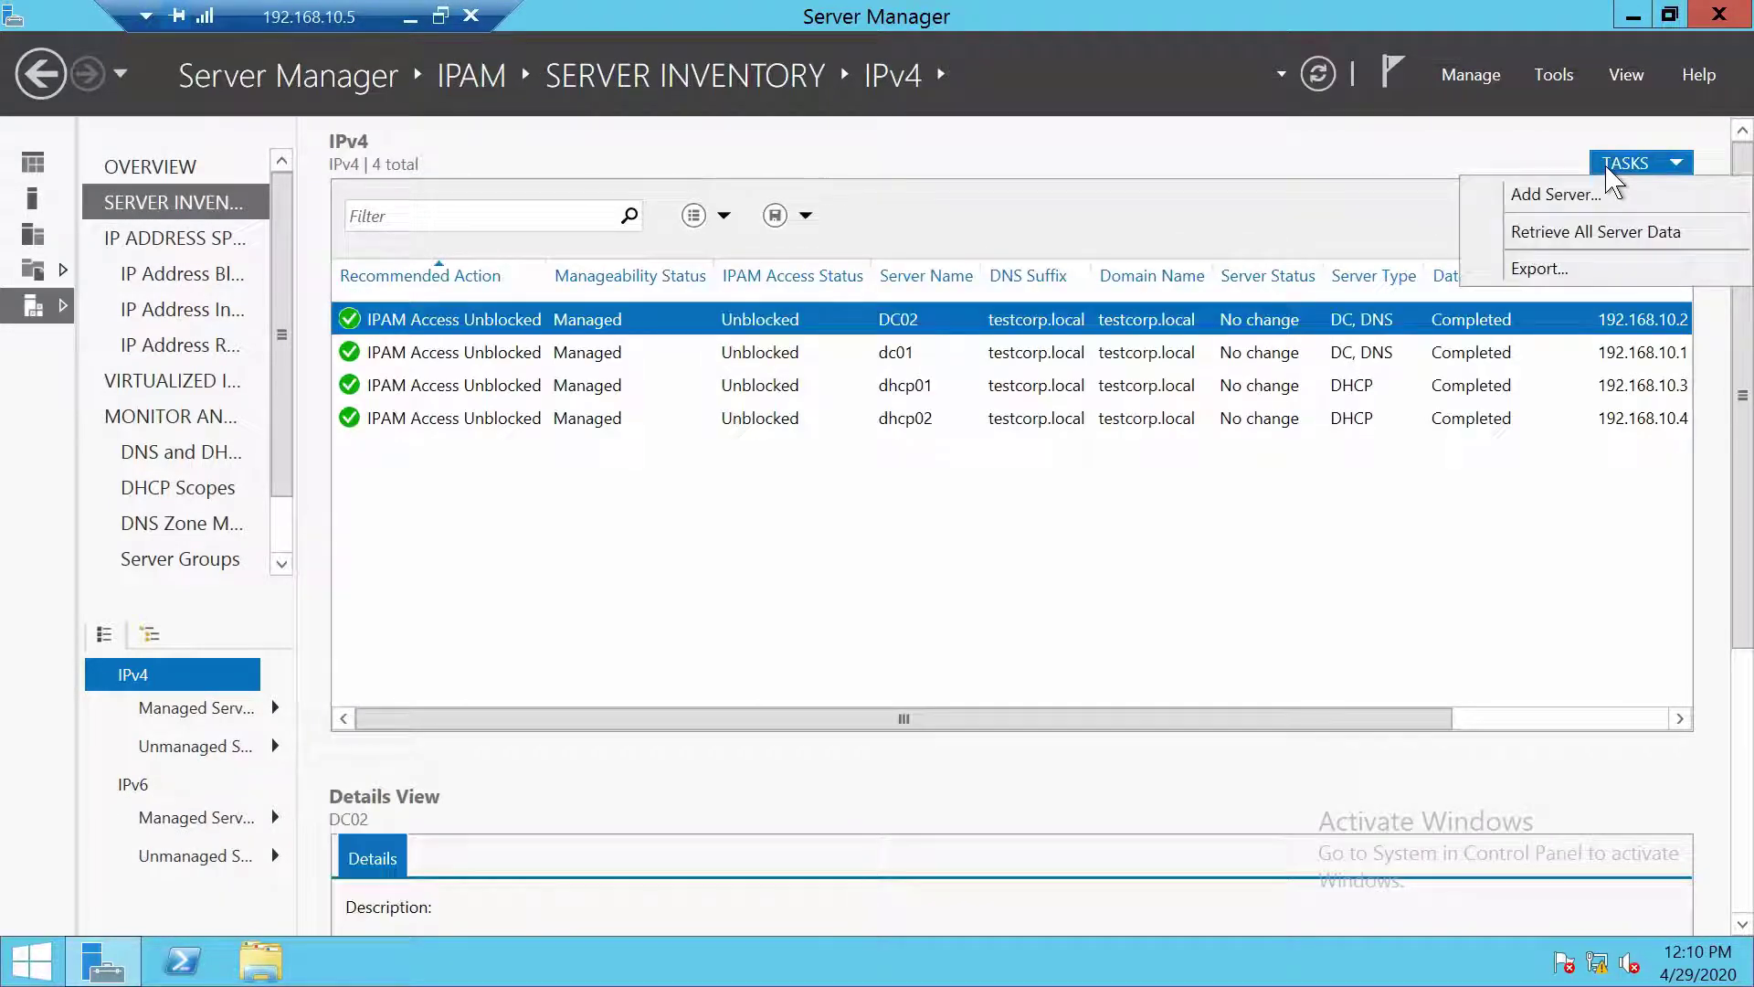
{"action": "left_click", "coordinate": [1557, 233]}
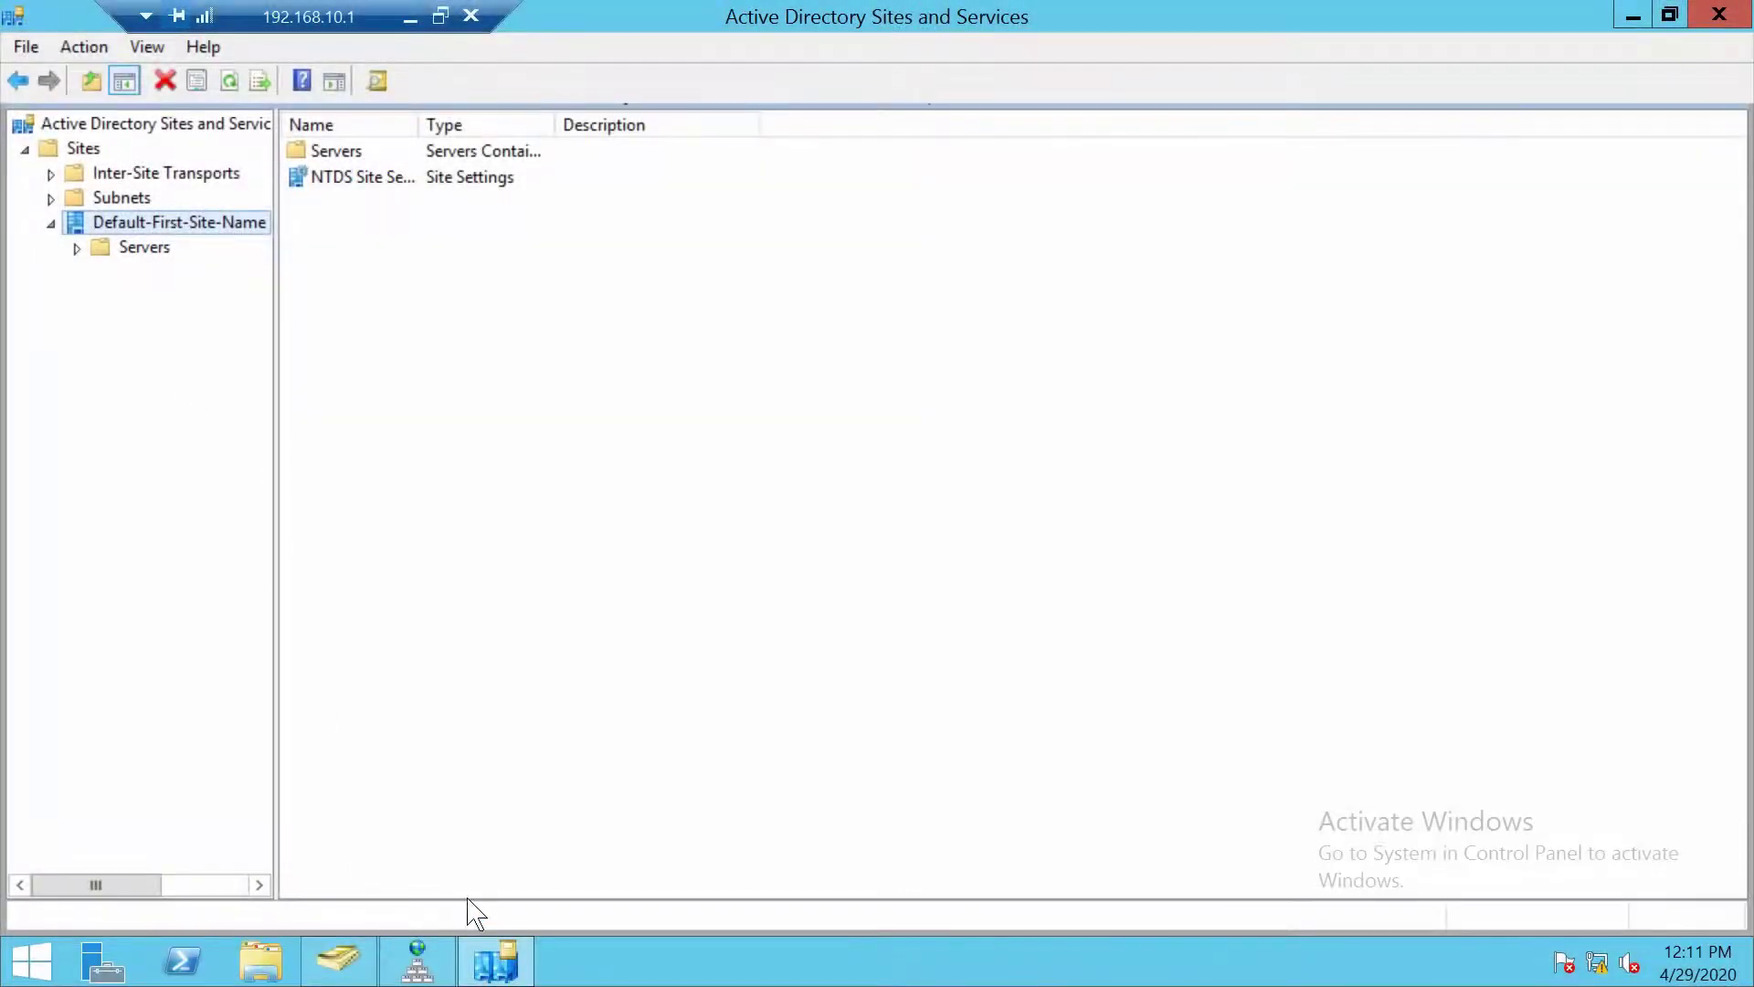
- Create IPv4 reverse lookup zone 11.168.192.in-addr.arpa with network ID 192.168.11, keeping wizard defaults
{"action": "mouse_move", "coordinate": [435, 970]}
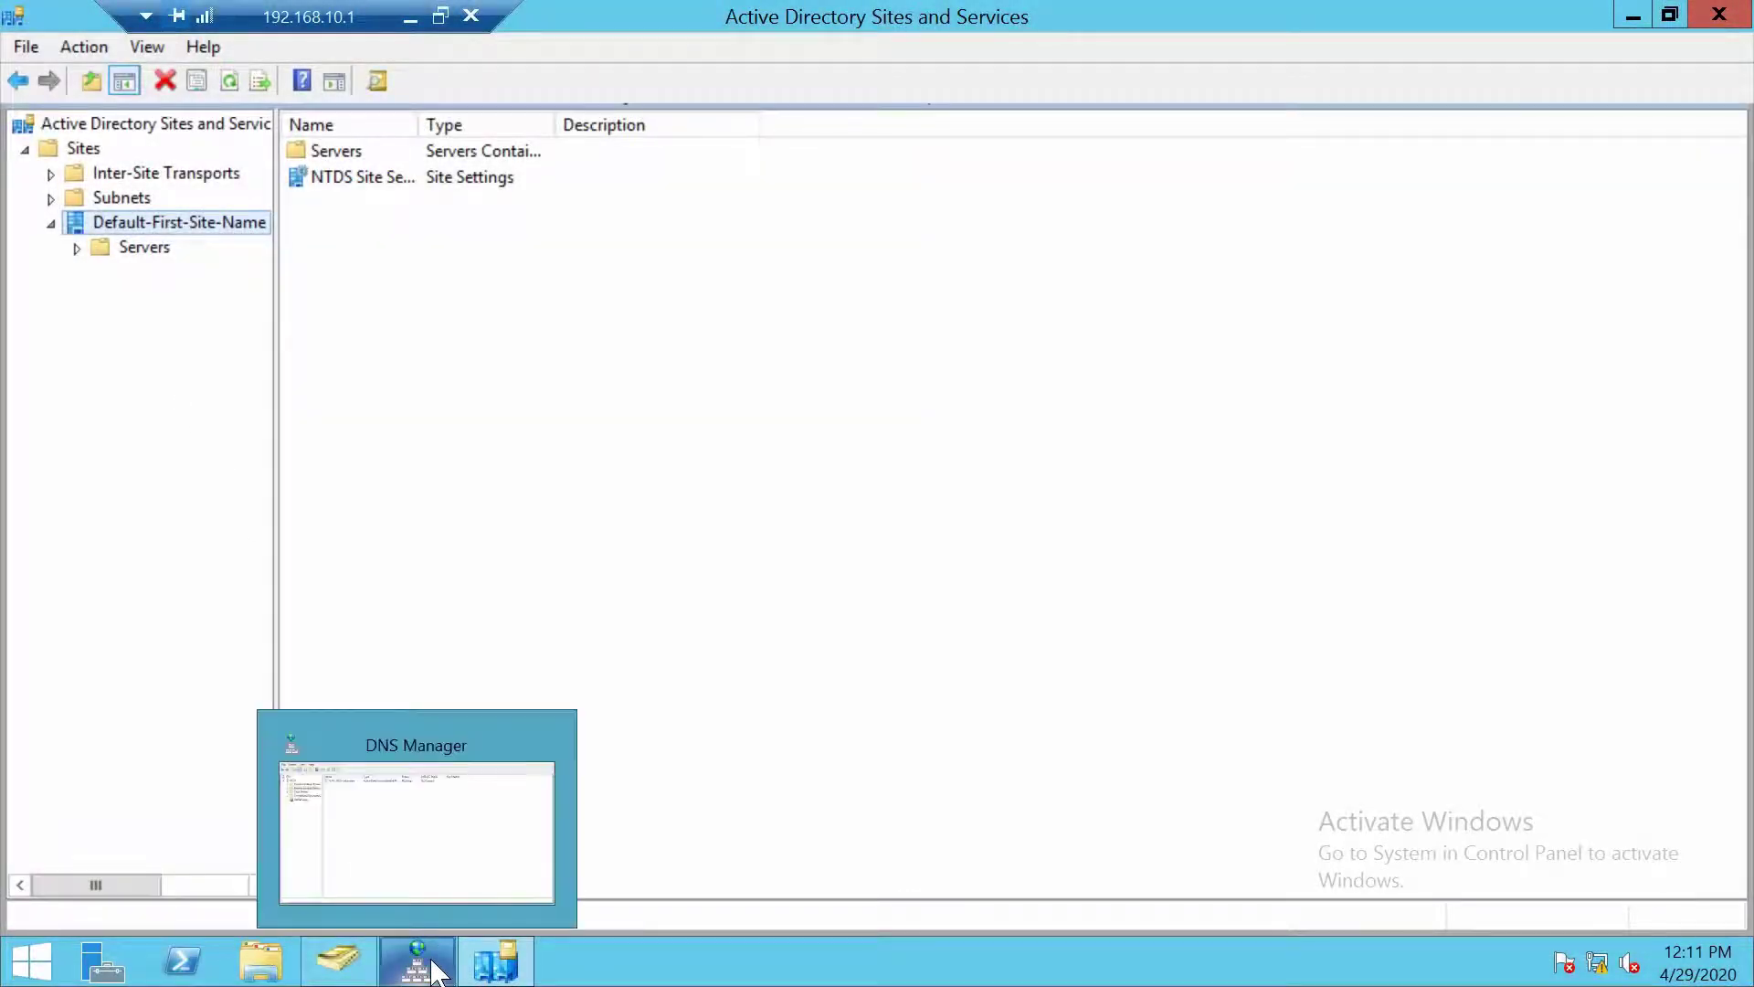
{"action": "left_click", "coordinate": [428, 967]}
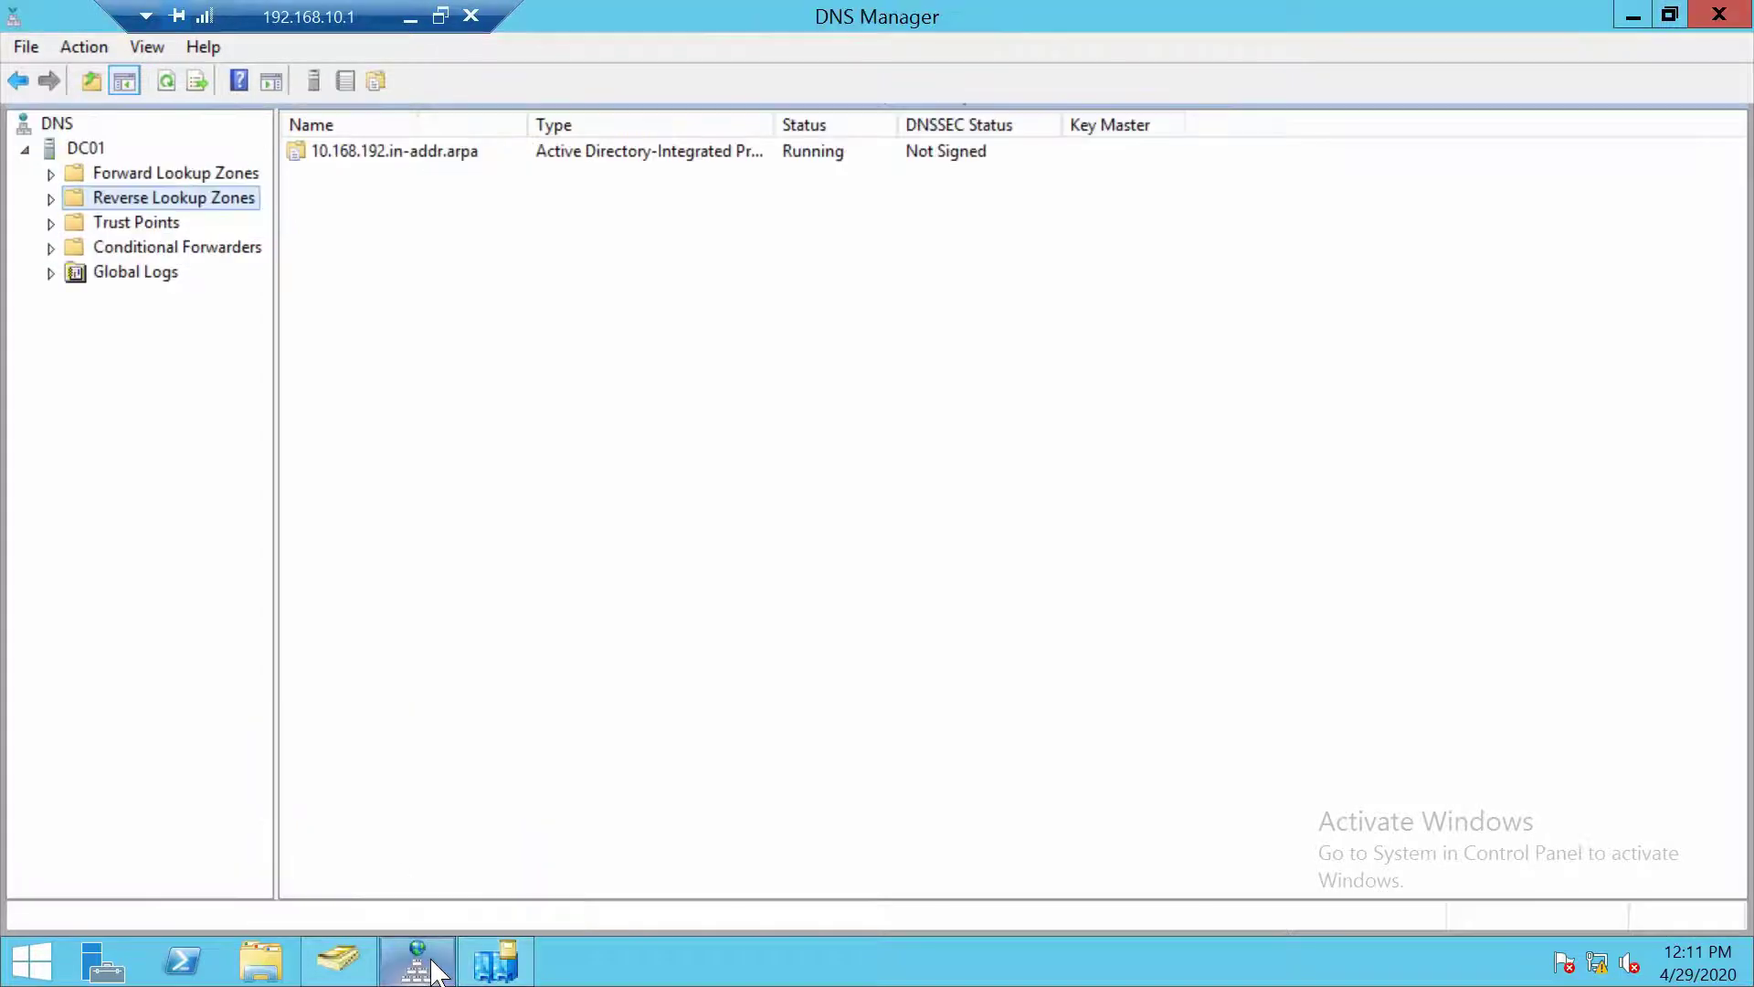
{"action": "double_click", "coordinate": [137, 198]}
{"action": "right_click", "coordinate": [139, 201]}
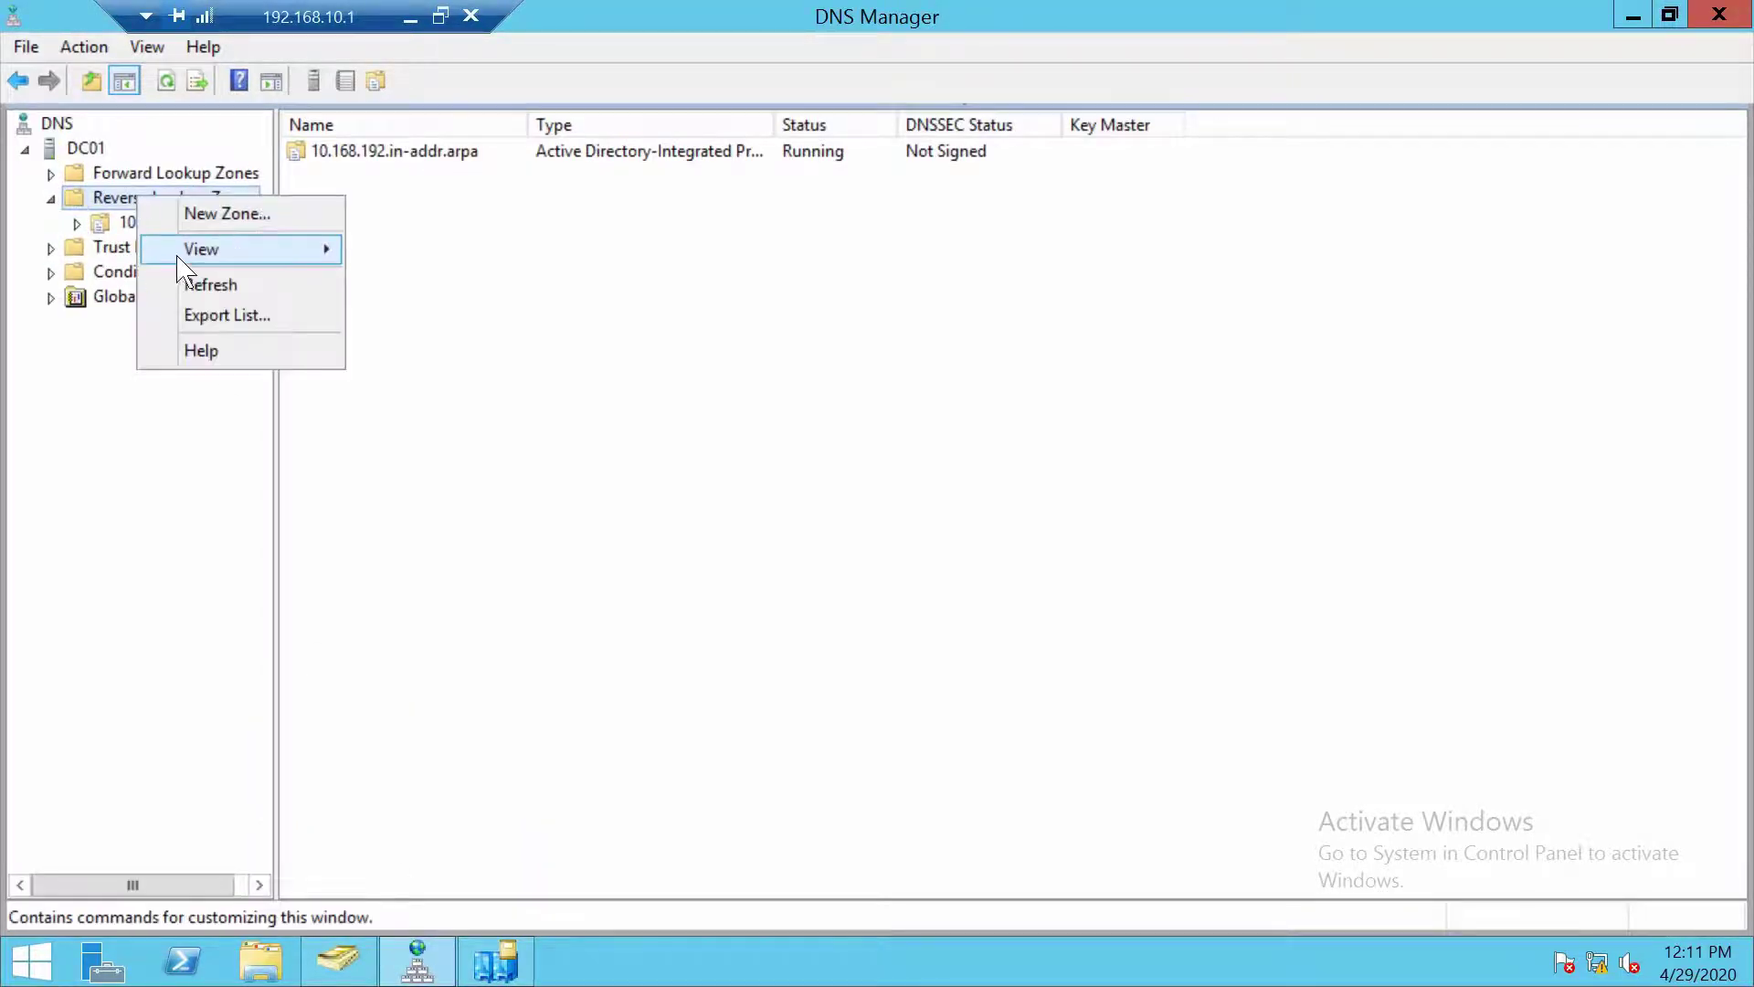
{"action": "left_click", "coordinate": [245, 218]}
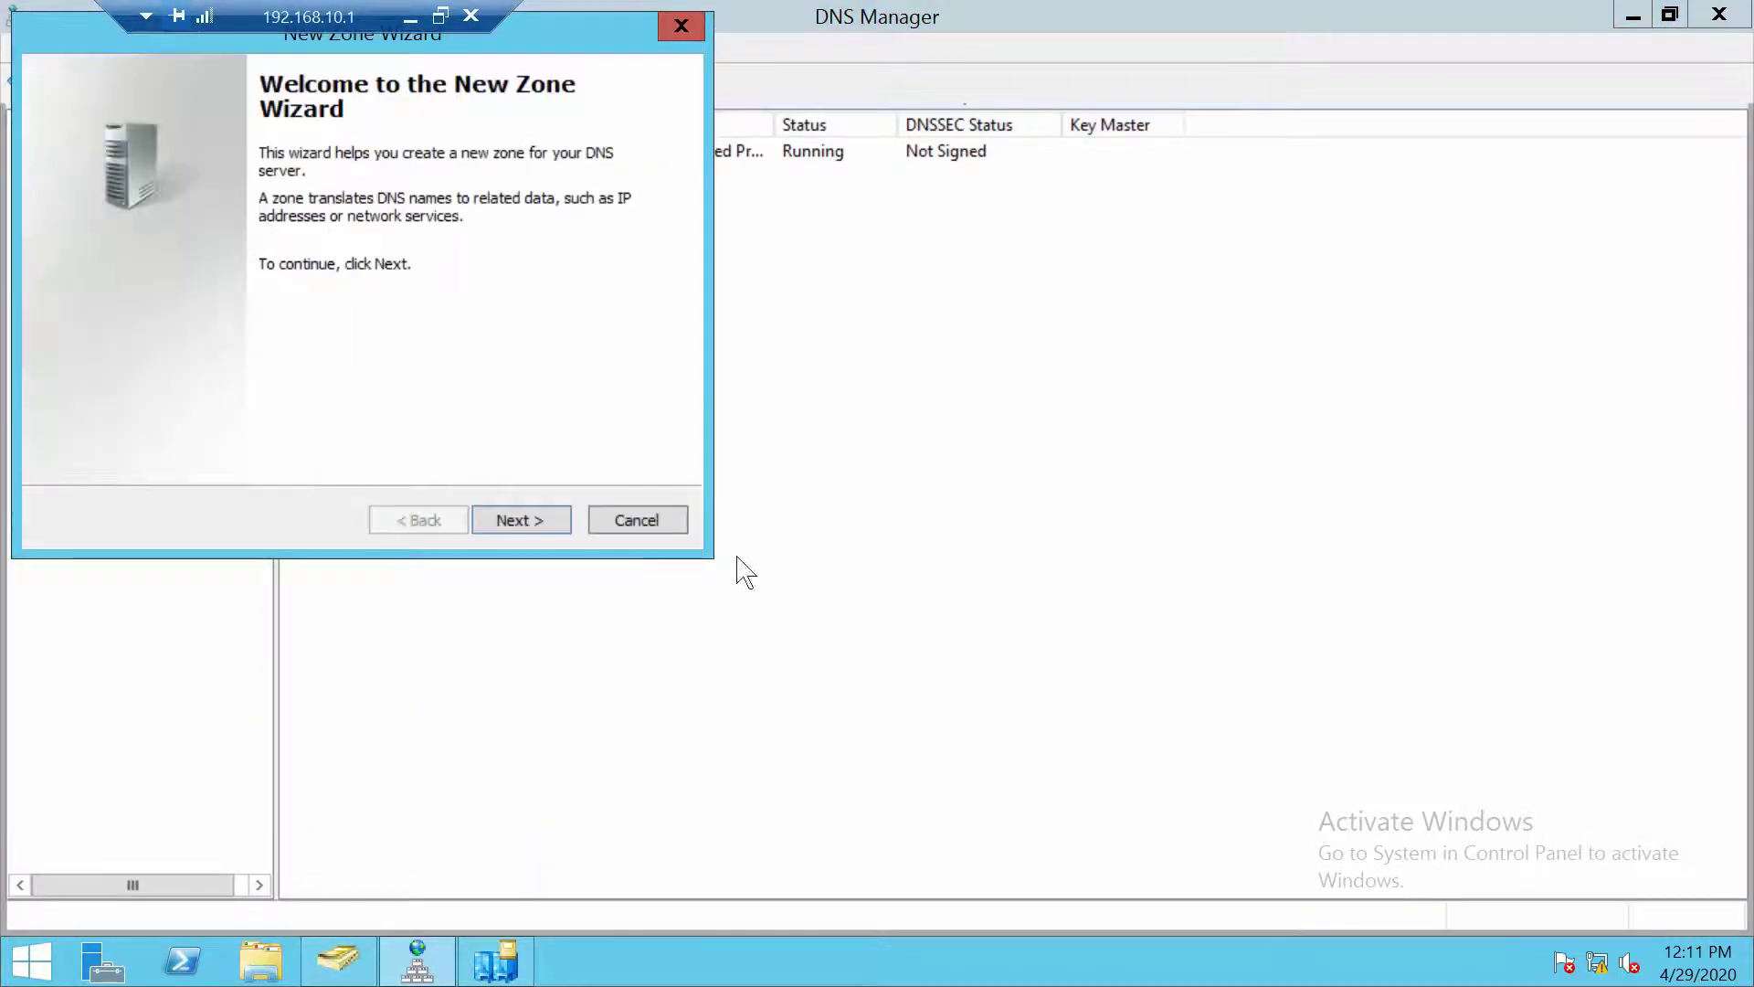
{"action": "left_click", "coordinate": [554, 528]}
{"action": "left_click", "coordinate": [548, 528]}
{"action": "left_click", "coordinate": [546, 528]}
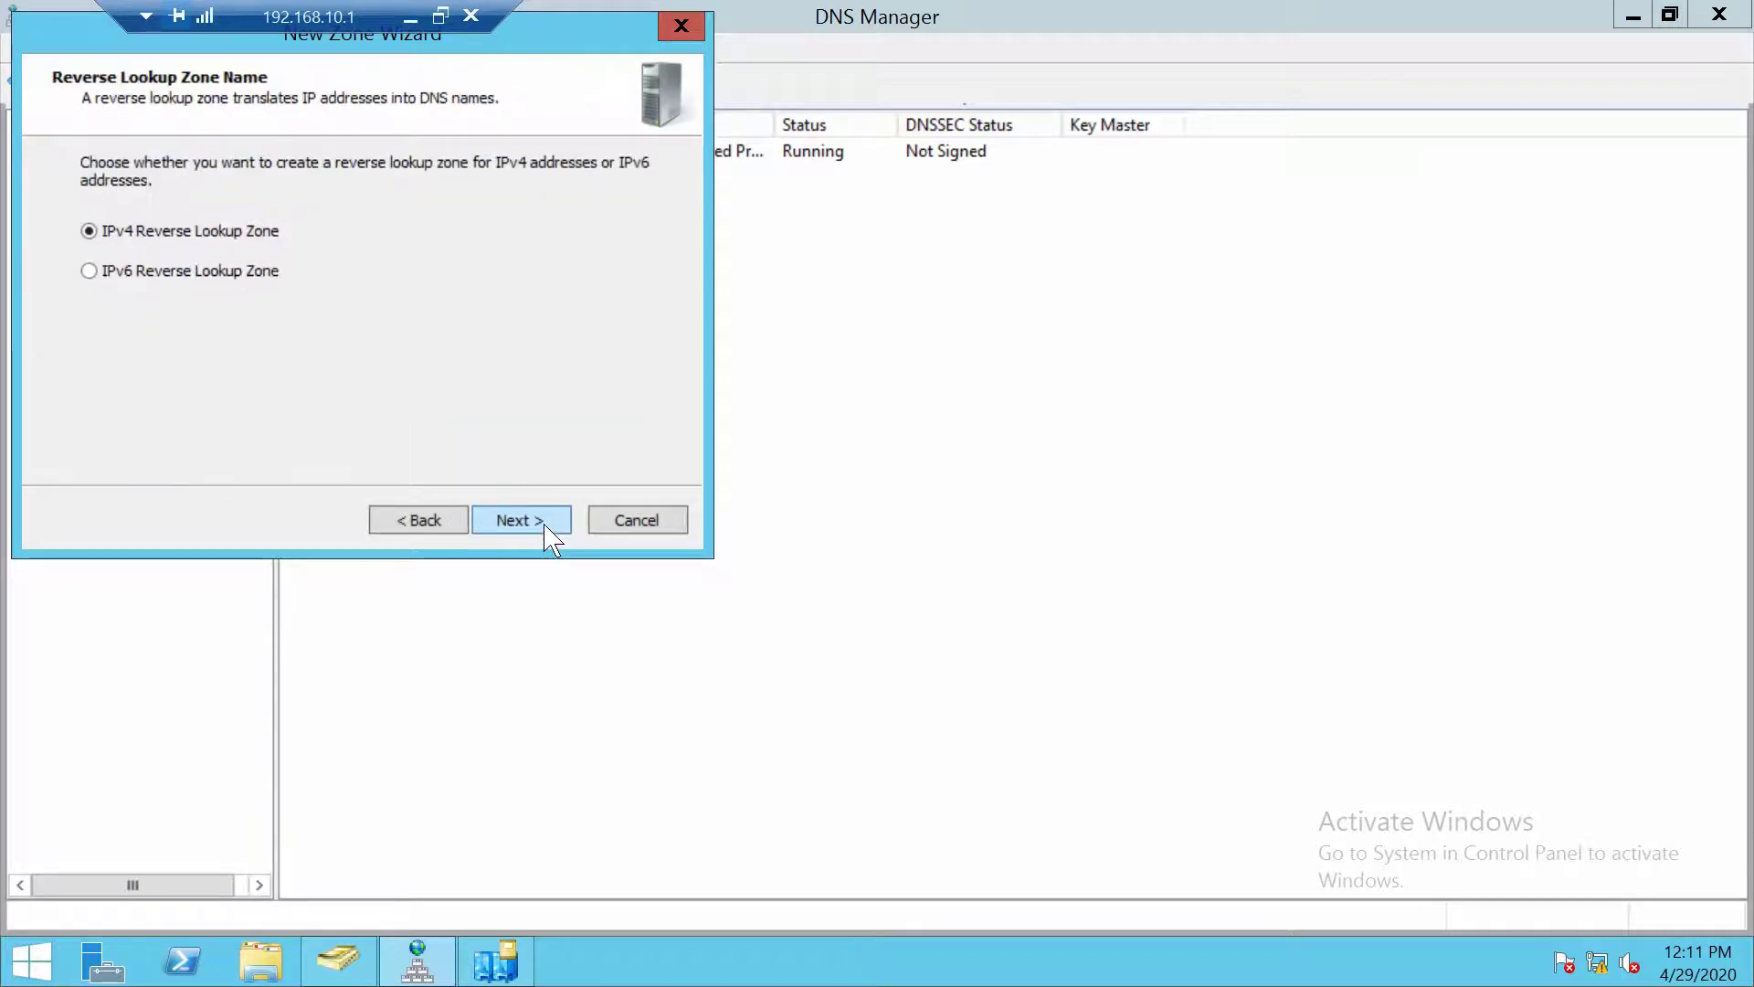
{"action": "left_click", "coordinate": [545, 528]}
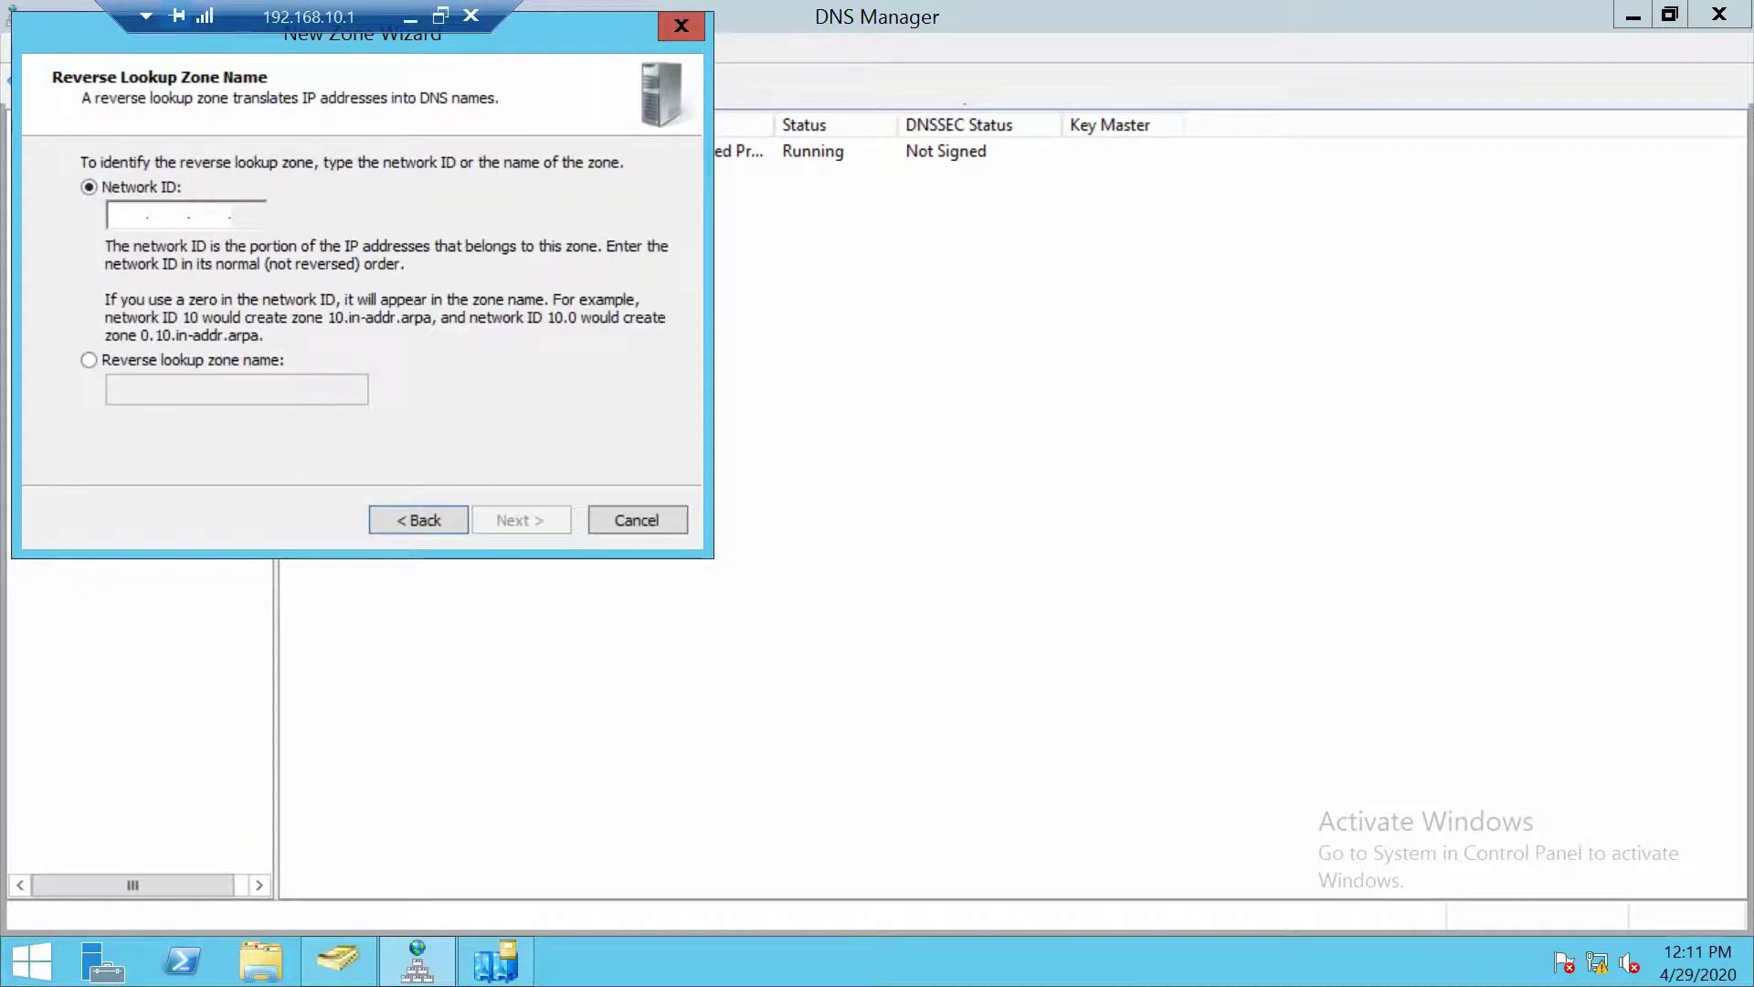
{"action": "type", "text": "192.16"}
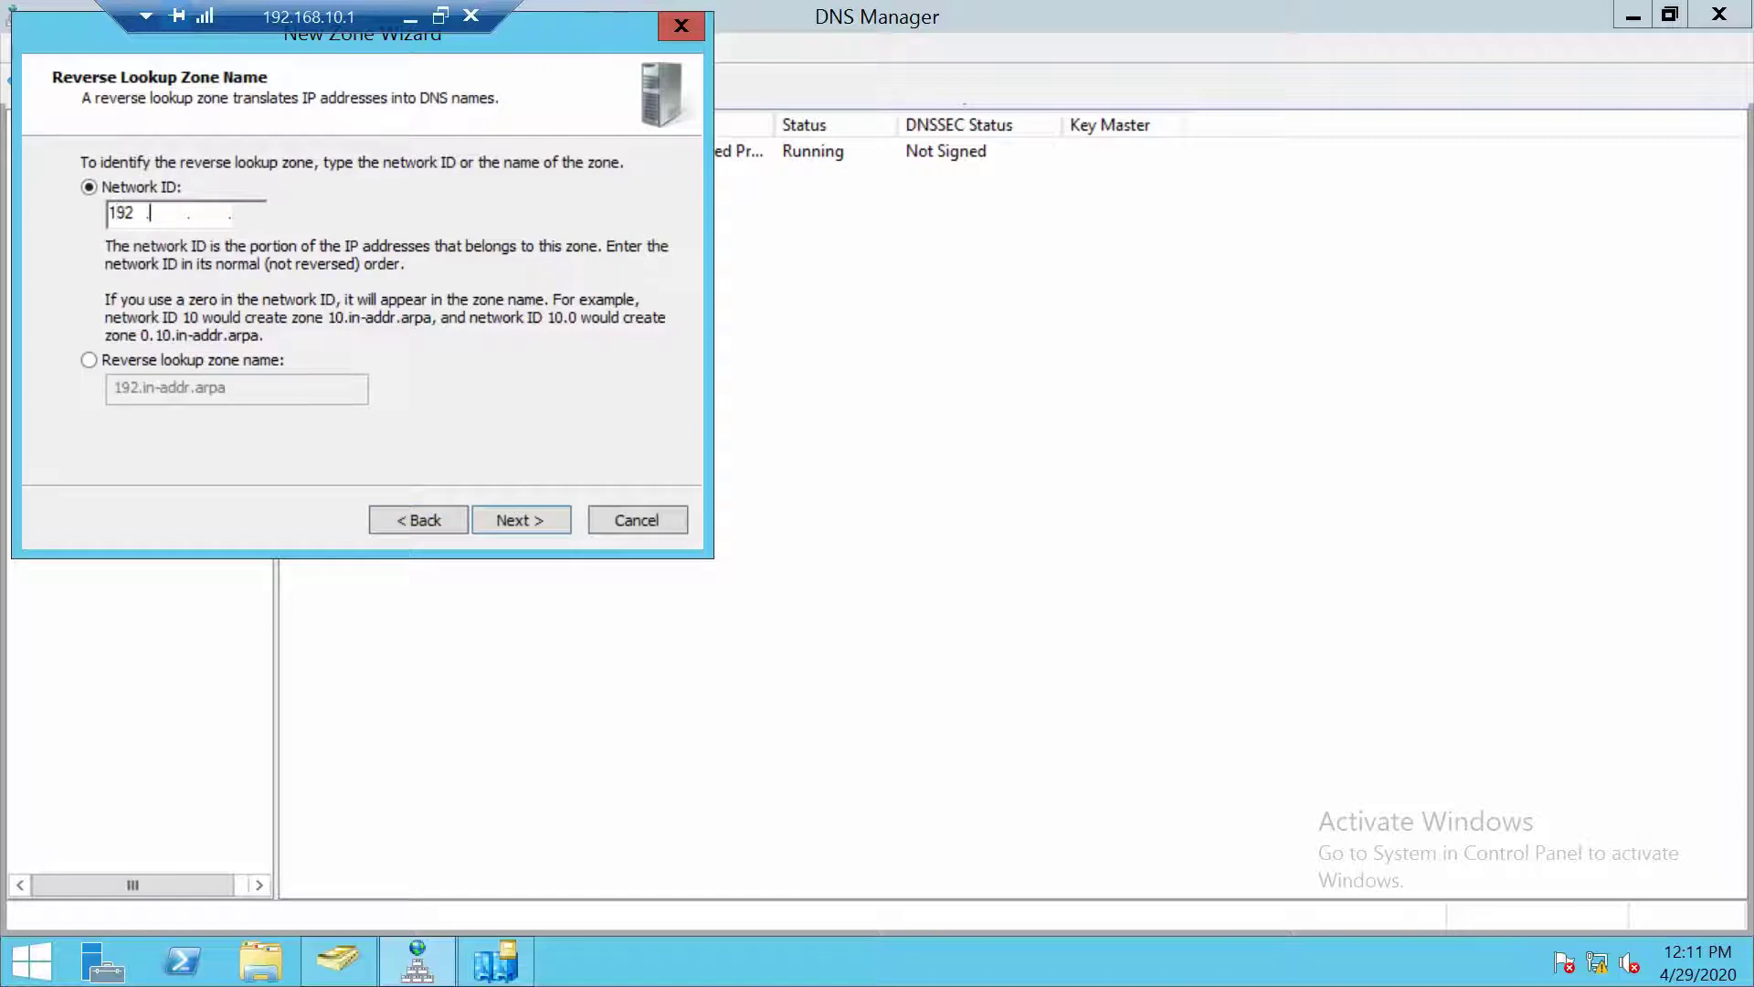
{"action": "type", "text": "8.11"}
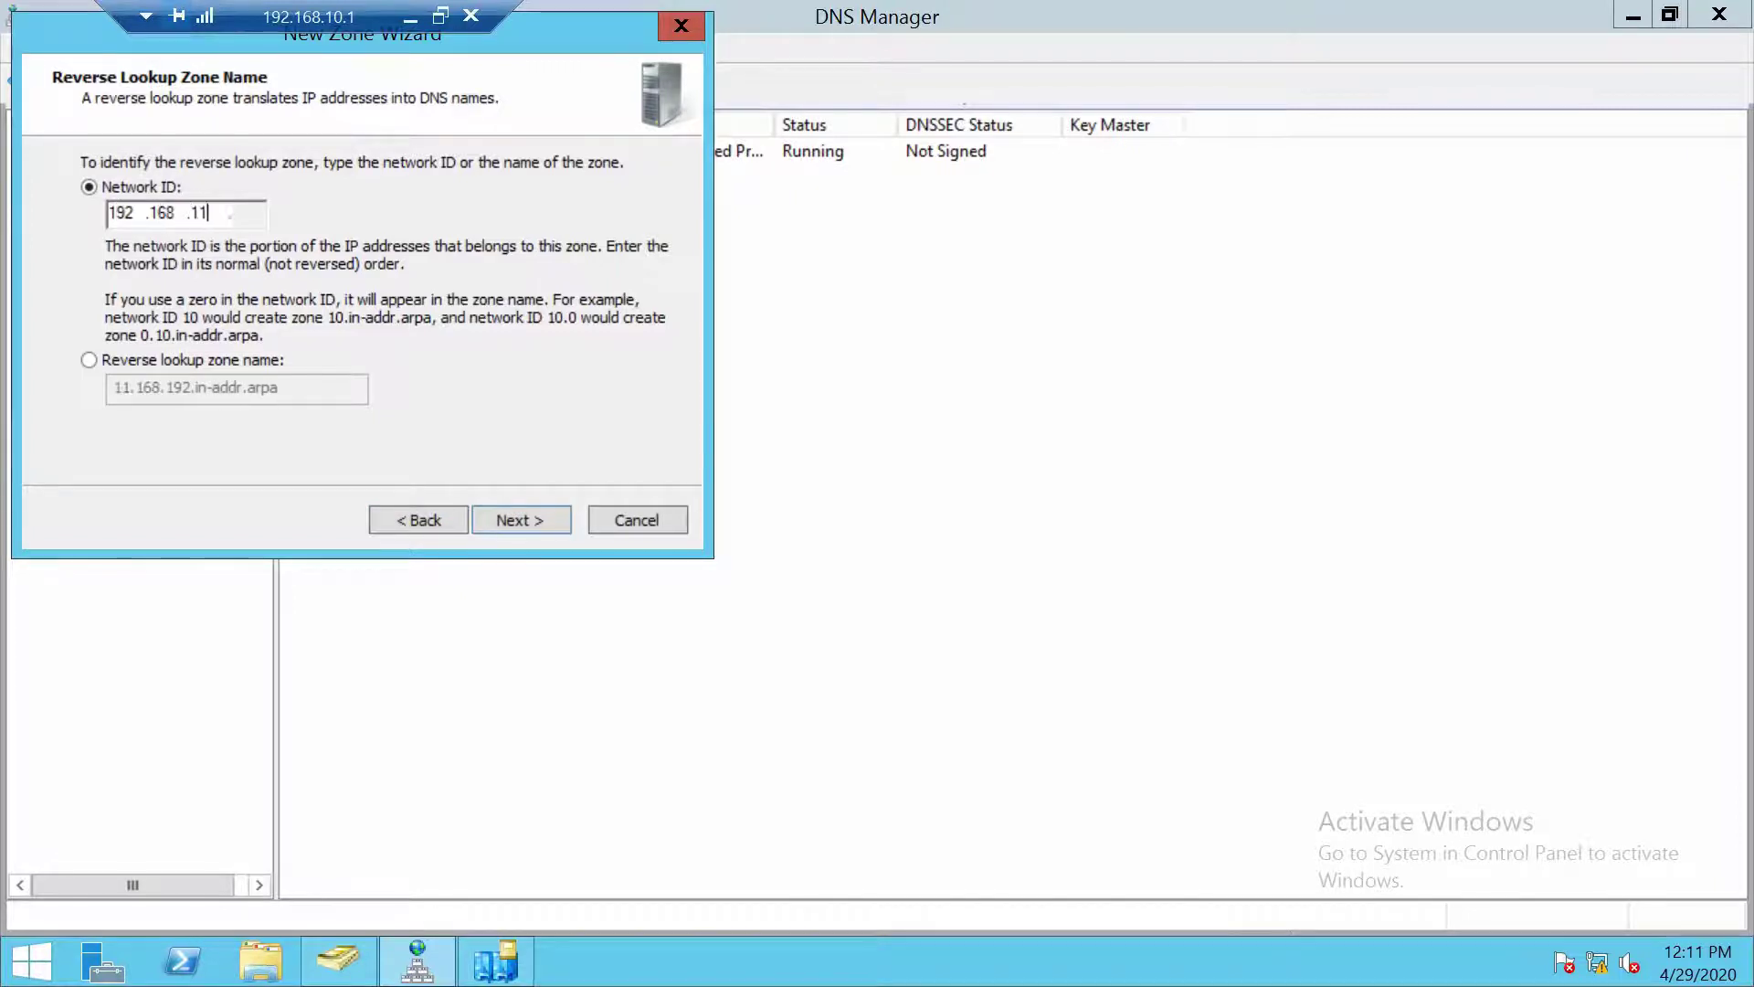
{"action": "left_click", "coordinate": [525, 525]}
{"action": "left_click", "coordinate": [525, 524]}
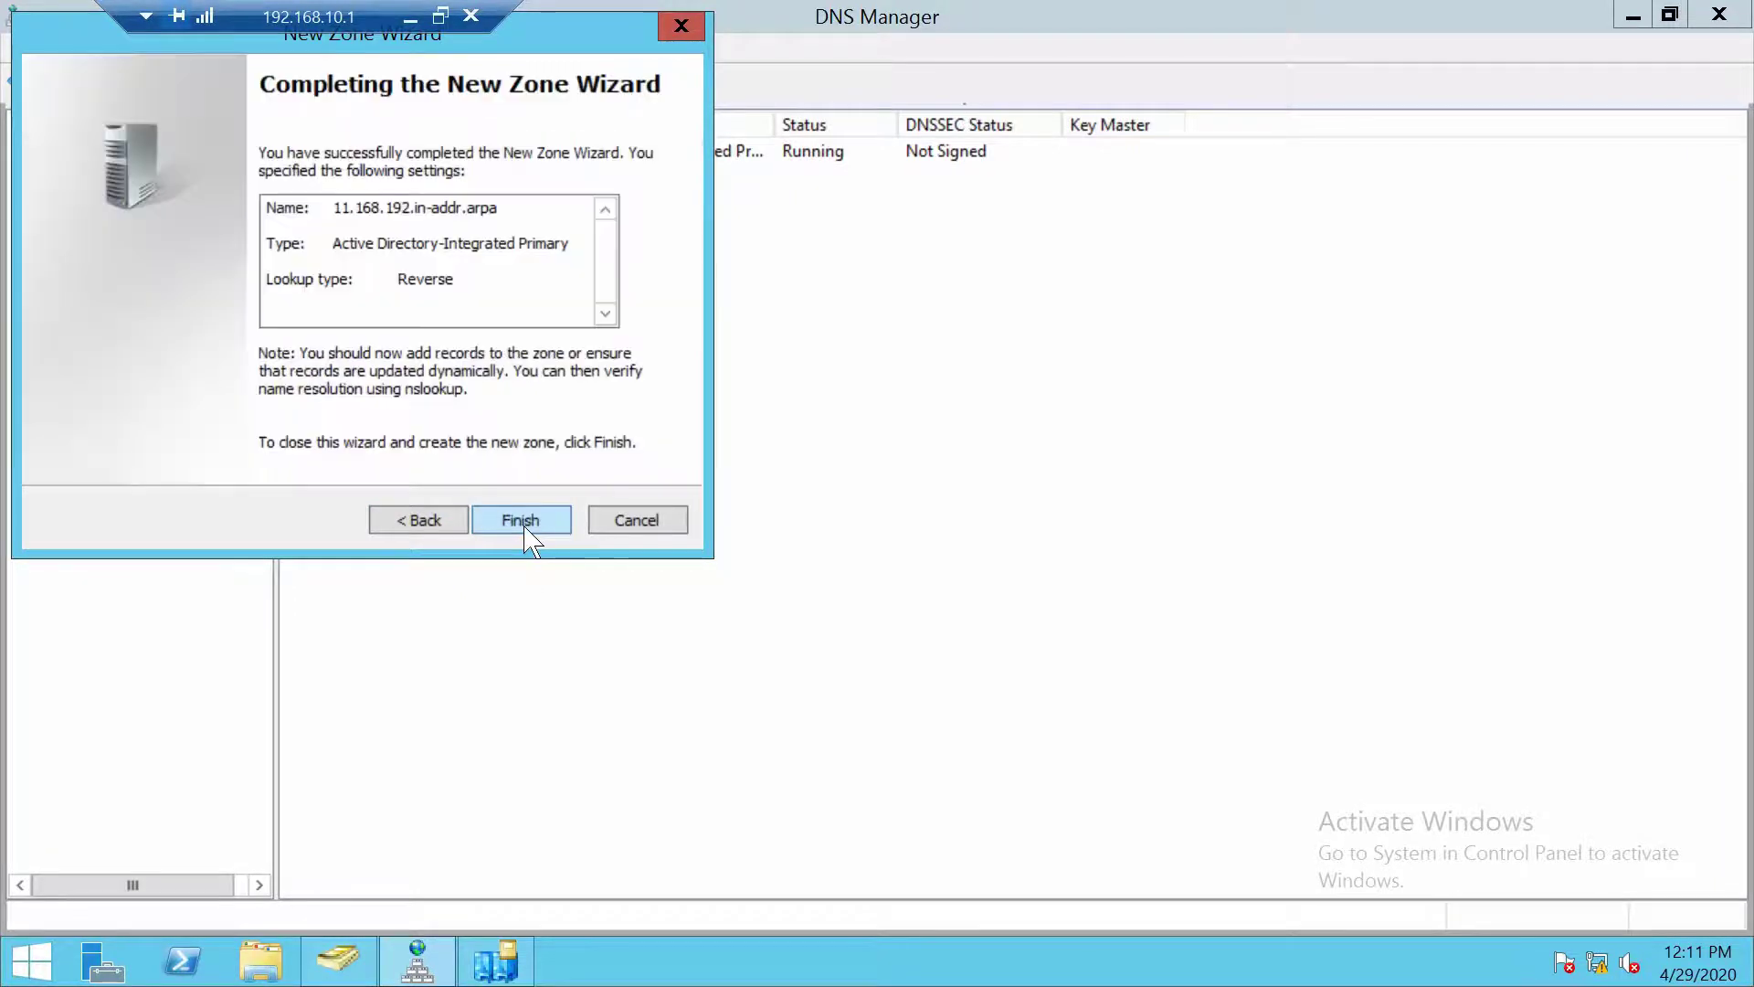
{"action": "left_click", "coordinate": [525, 525]}
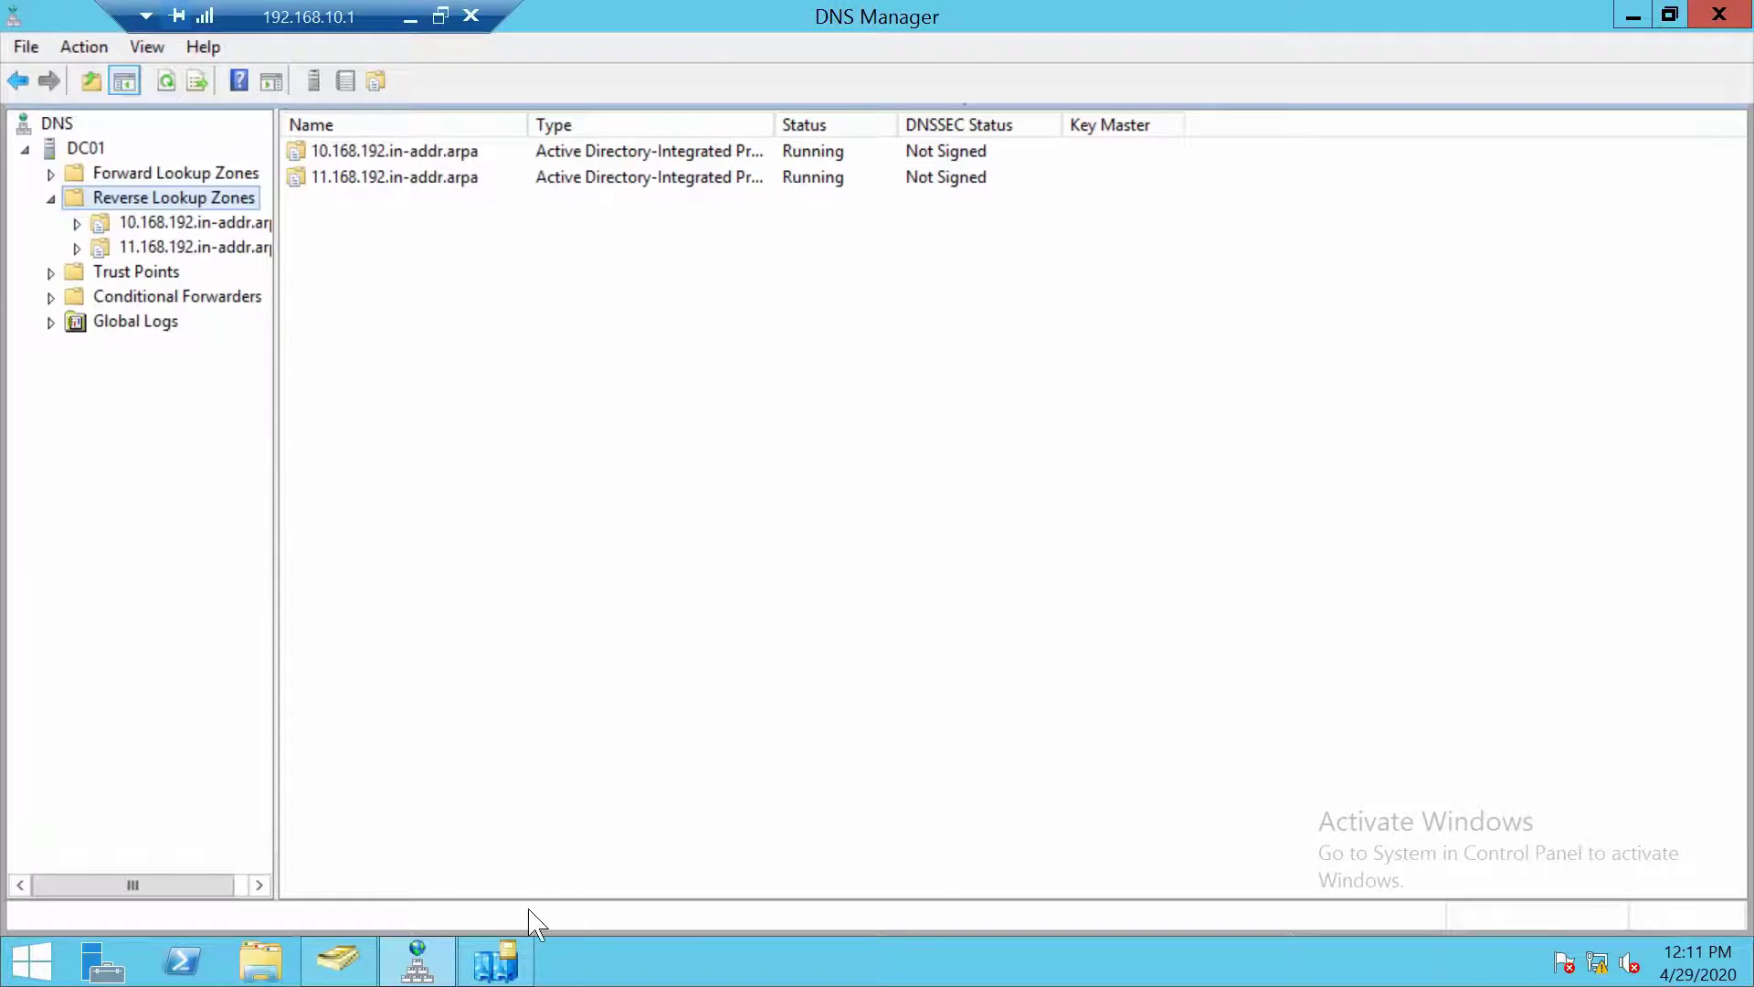
- Rename the Default-First-Site-Name site to HQ
{"action": "left_click", "coordinate": [498, 957]}
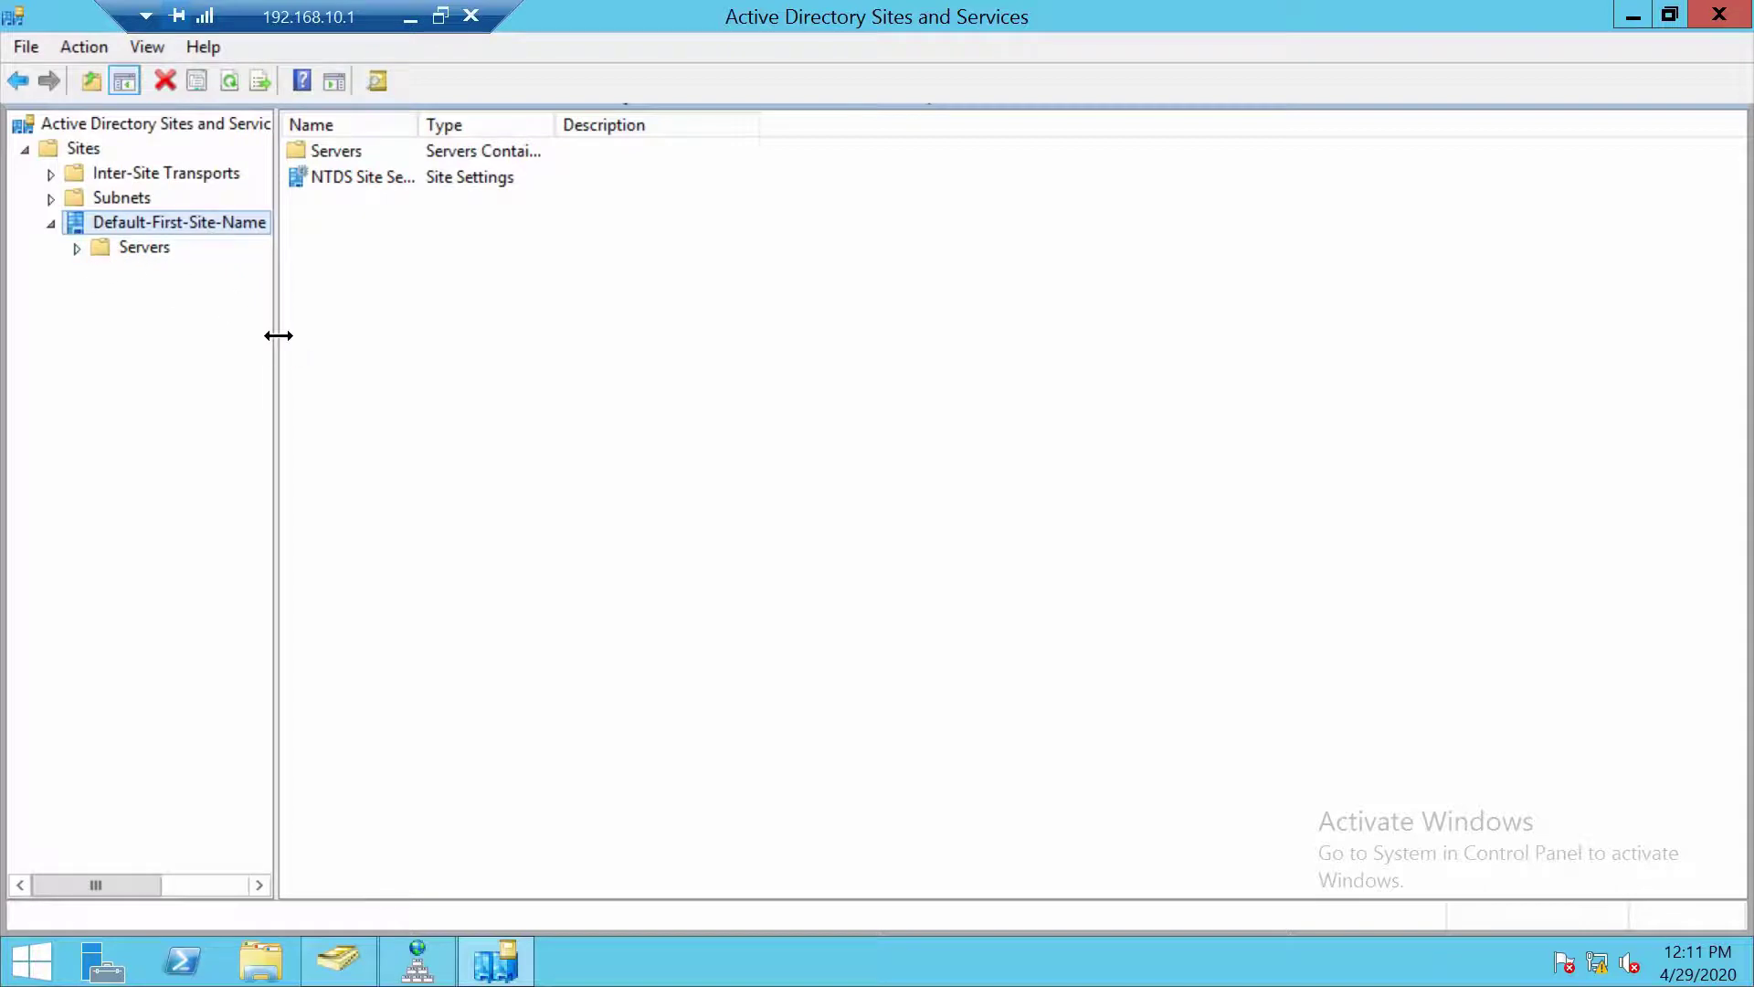
{"action": "left_click_drag", "start_coordinate": [279, 335], "coordinate": [380, 334]}
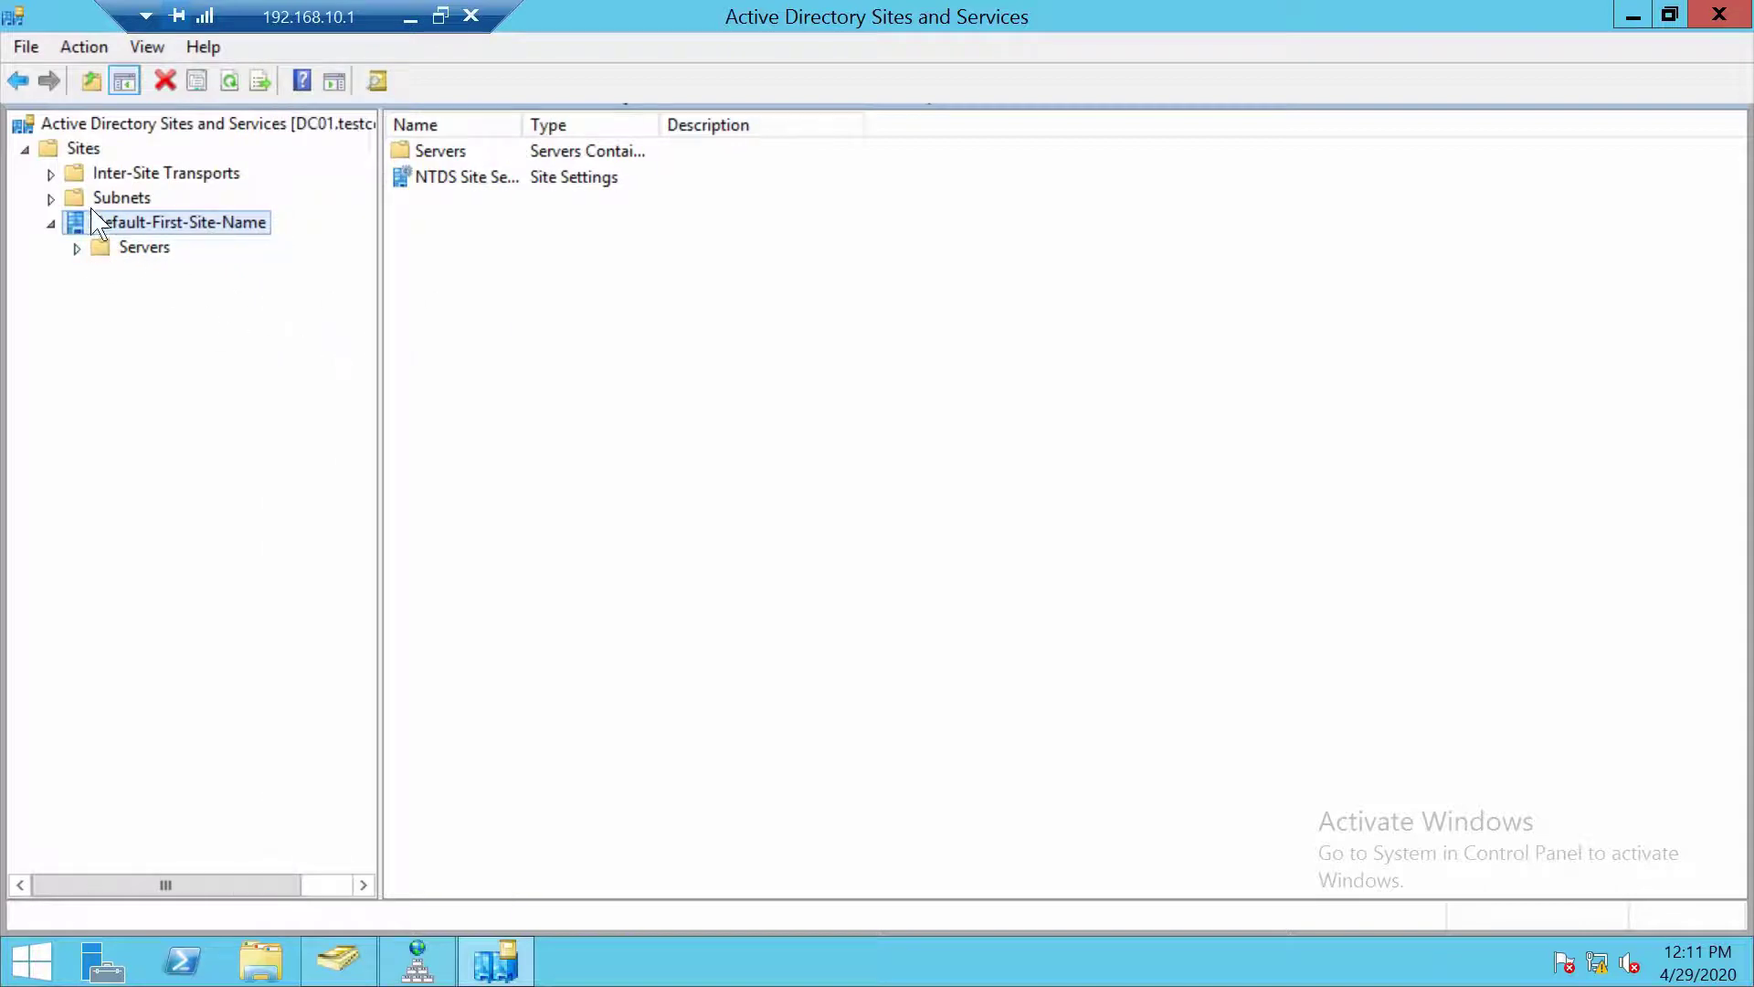
{"action": "right_click", "coordinate": [219, 239]}
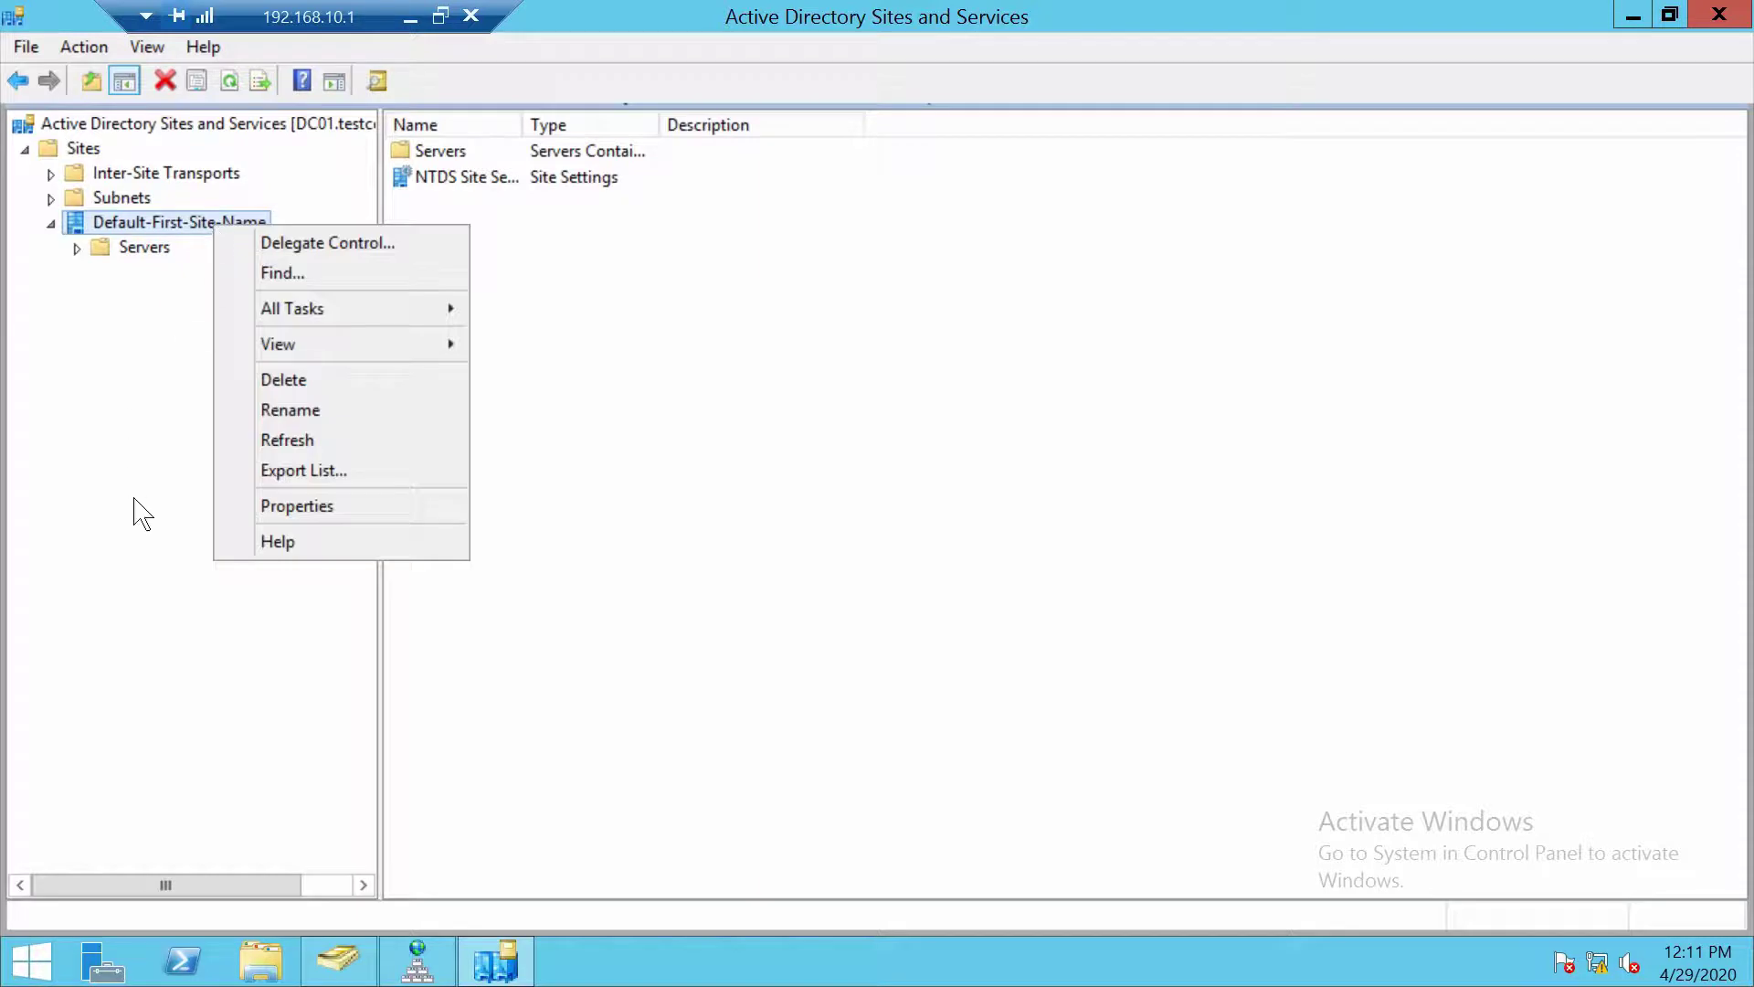
{"action": "left_click", "coordinate": [290, 412]}
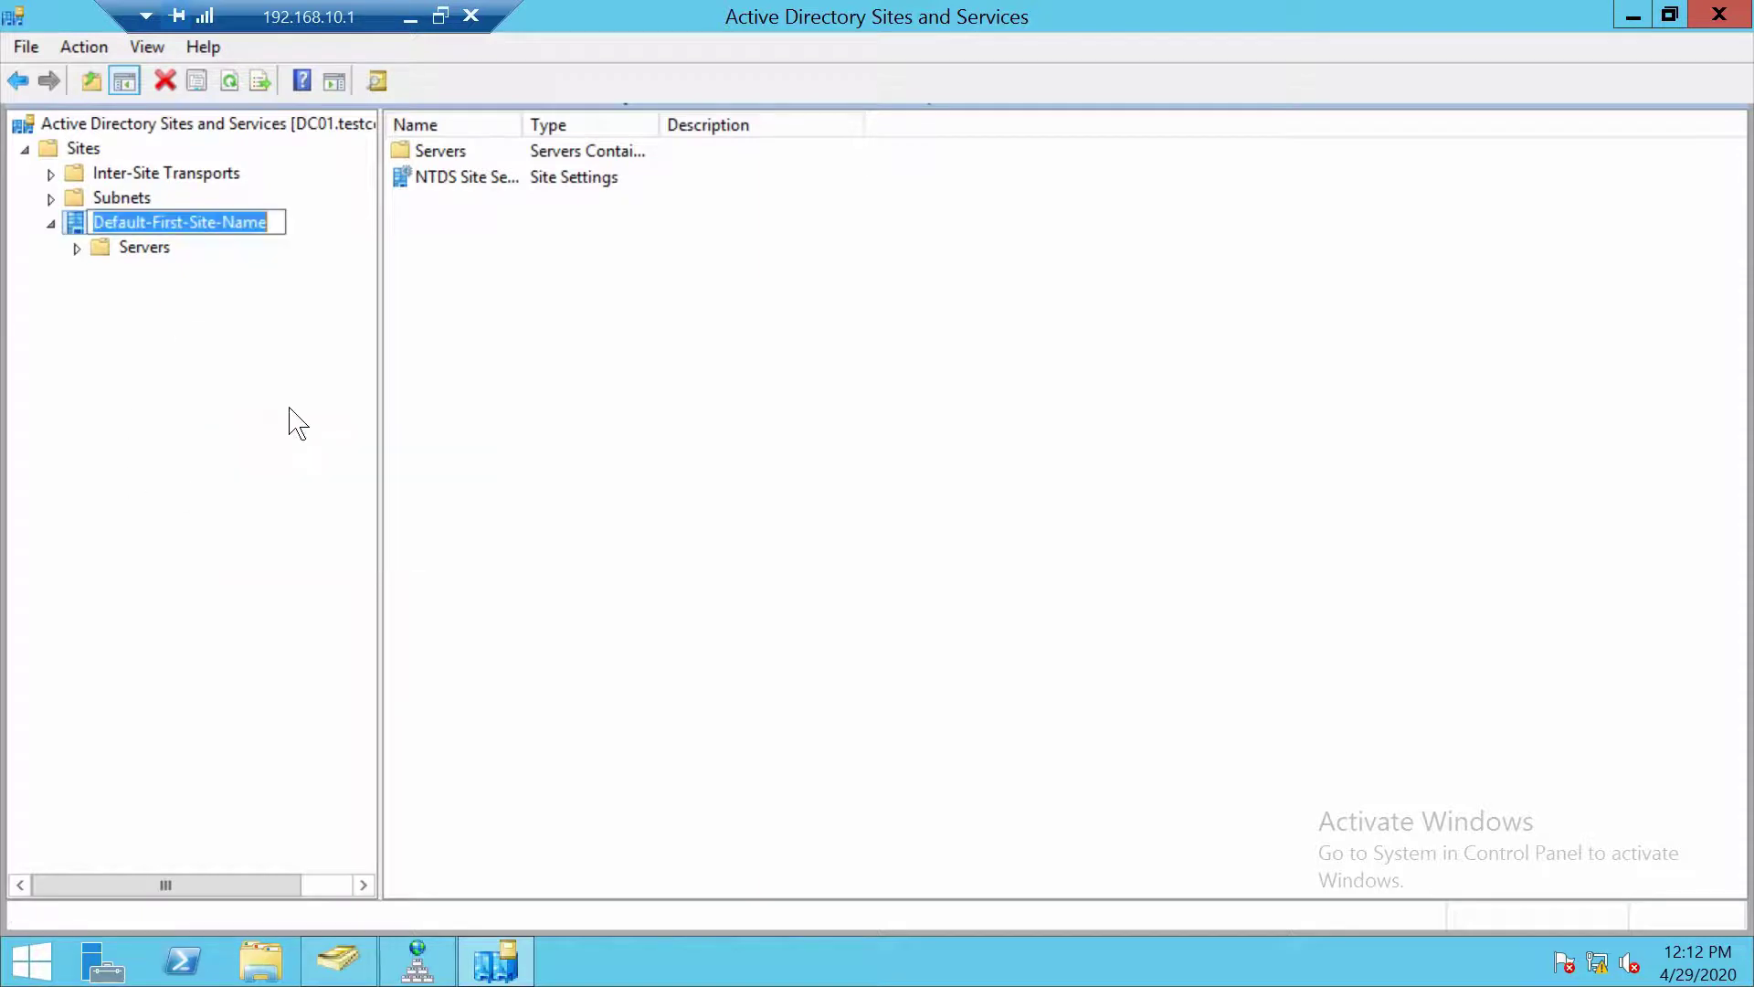
{"action": "type", "text": "H"}
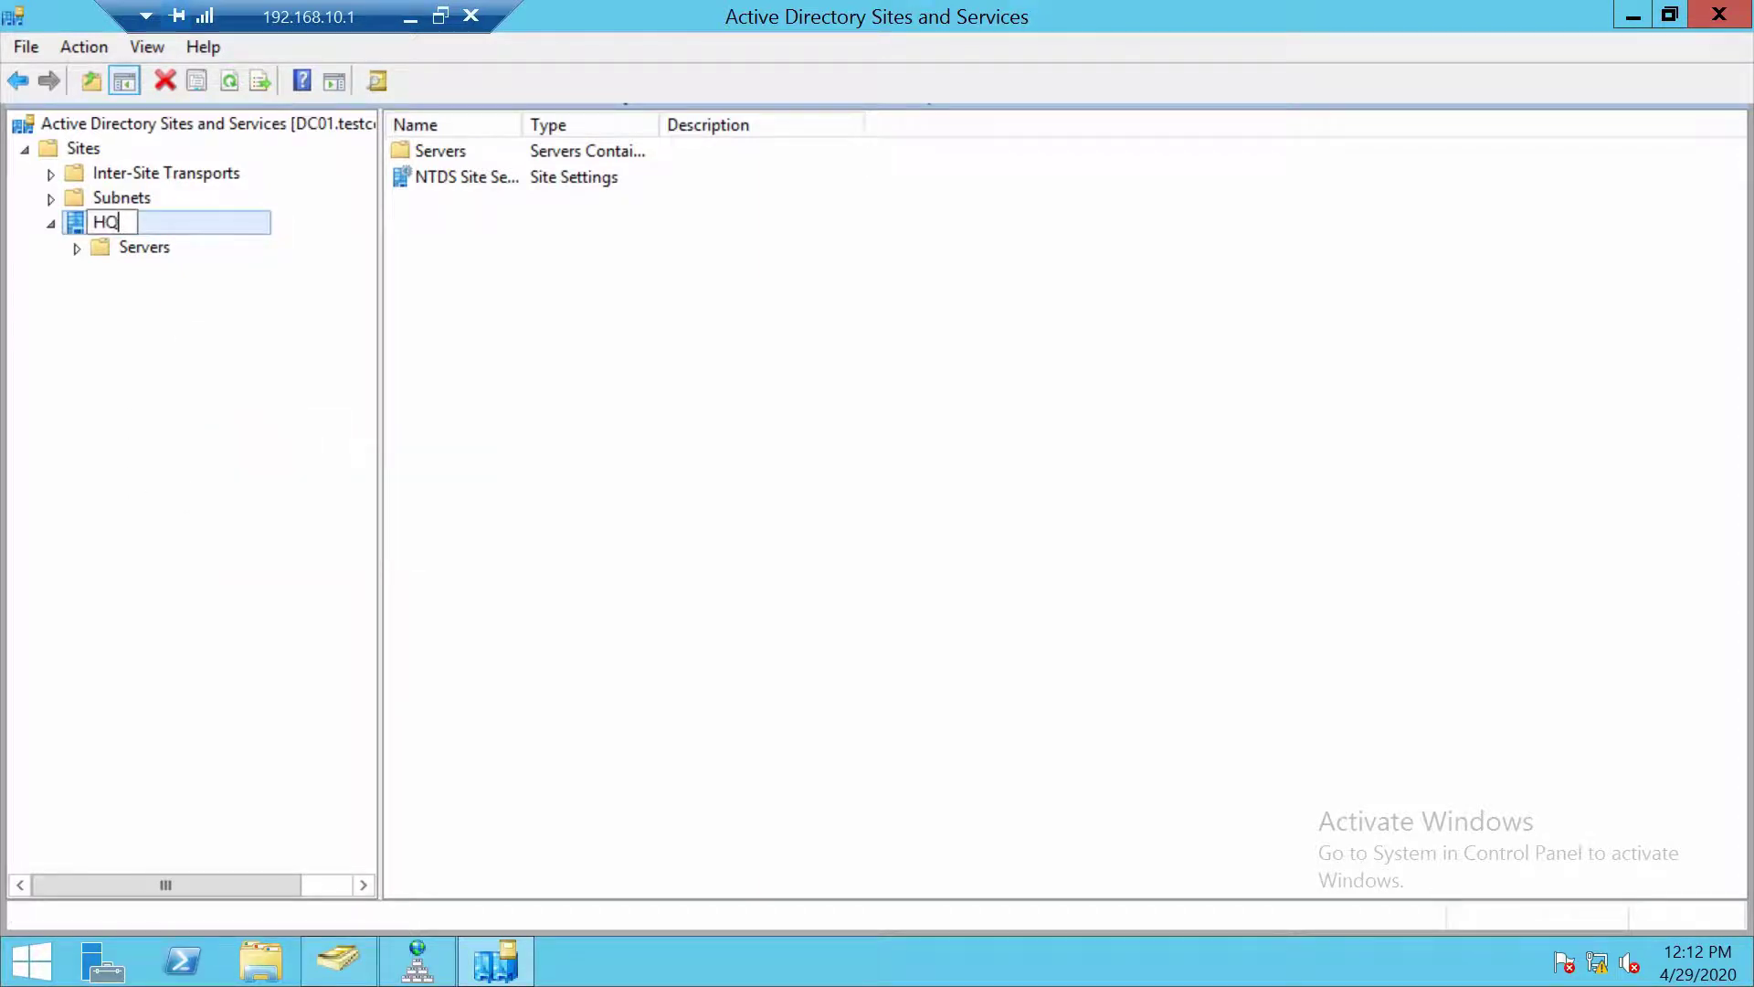
{"action": "type", "text": "Q"}
{"action": "key", "text": "Return"}
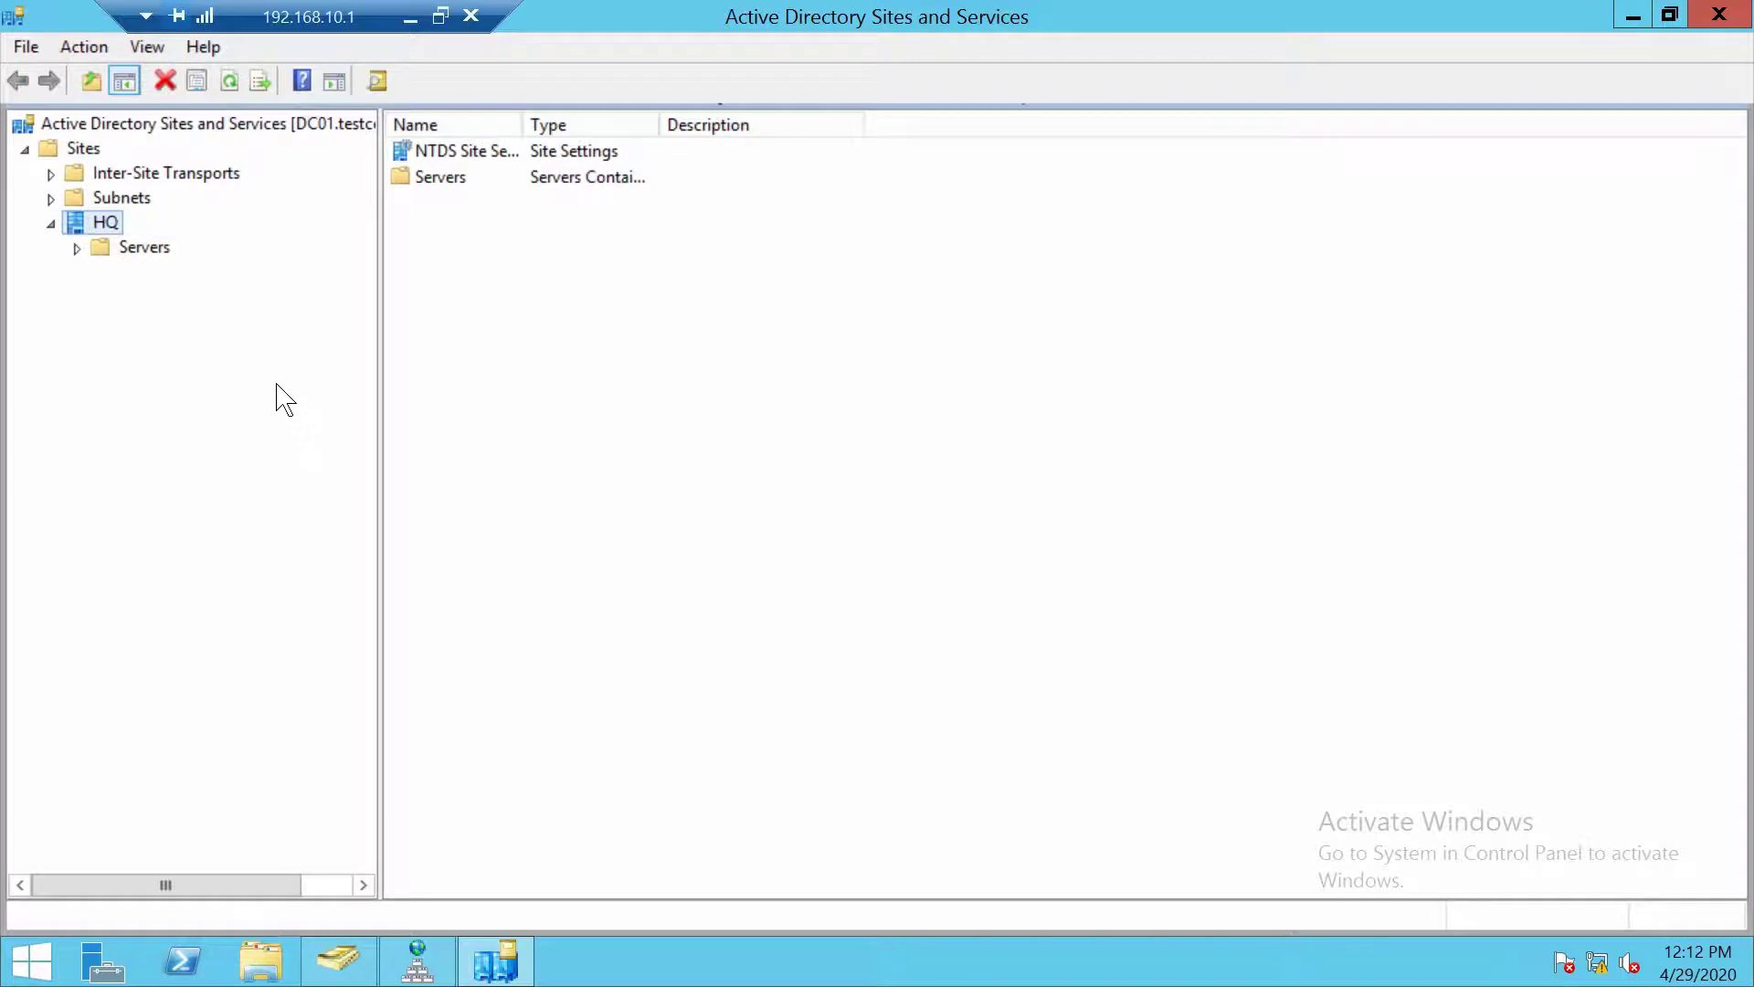
- Create subnet 192.168.10.0/24 and assign it to the HQ site
{"action": "left_click", "coordinate": [126, 201]}
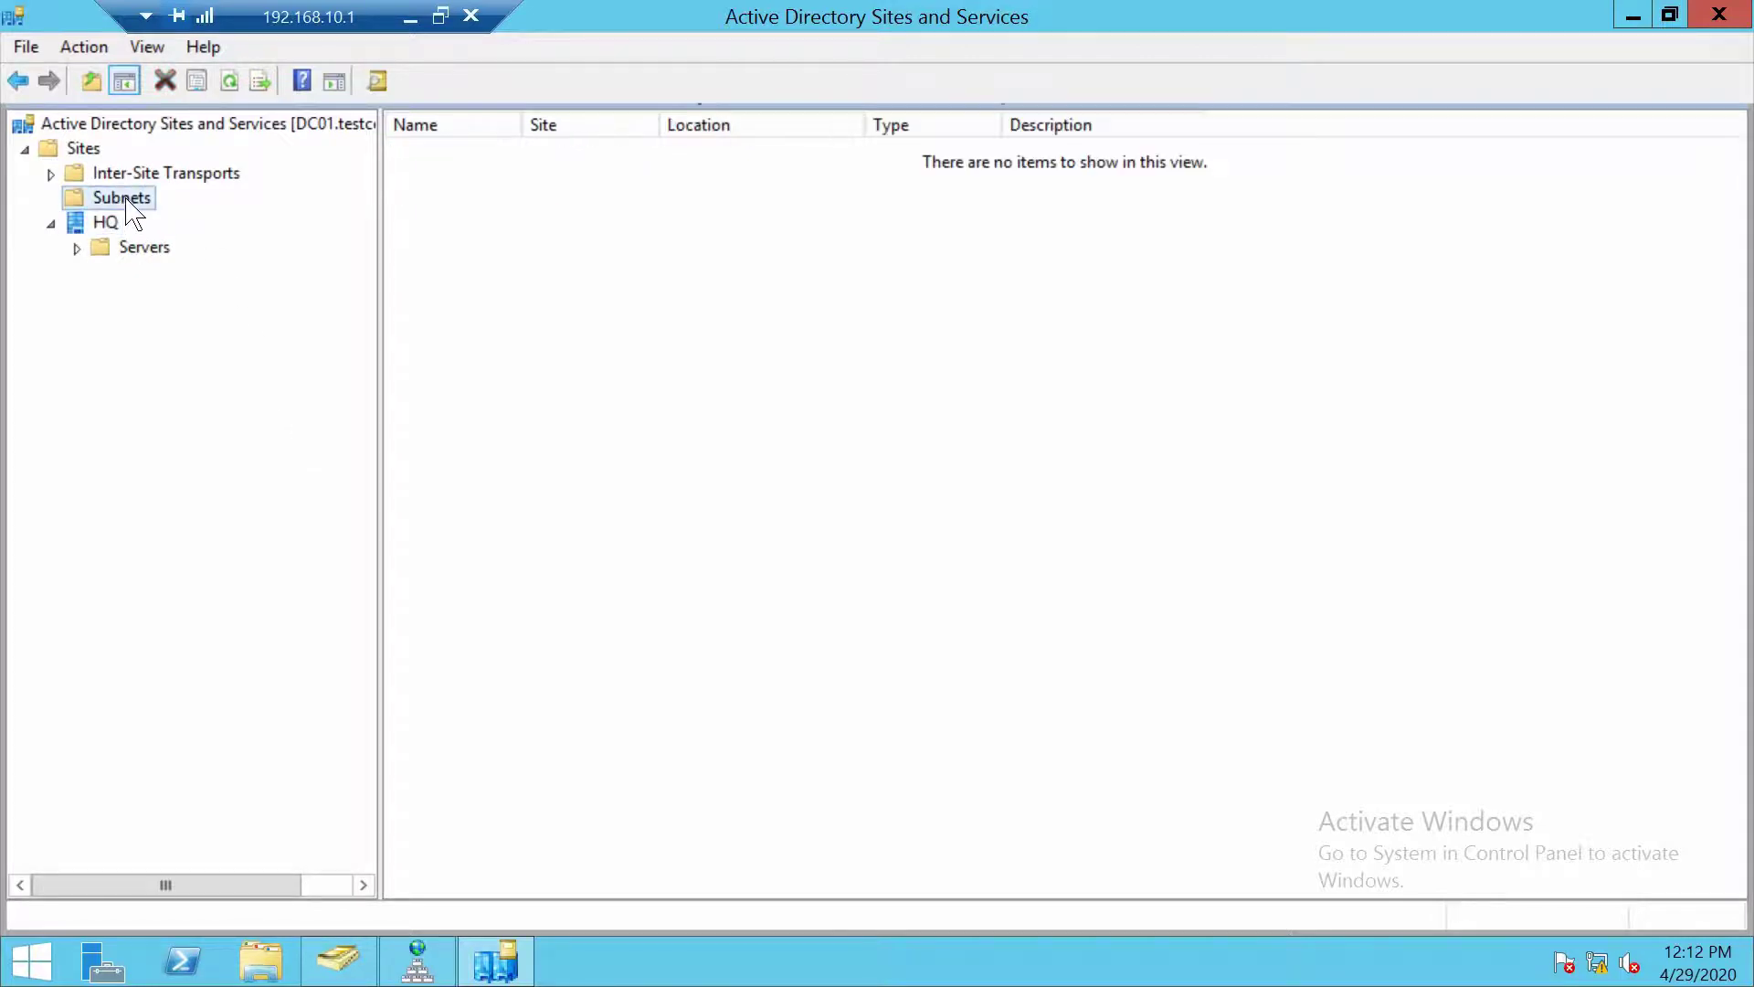
{"action": "right_click", "coordinate": [126, 201]}
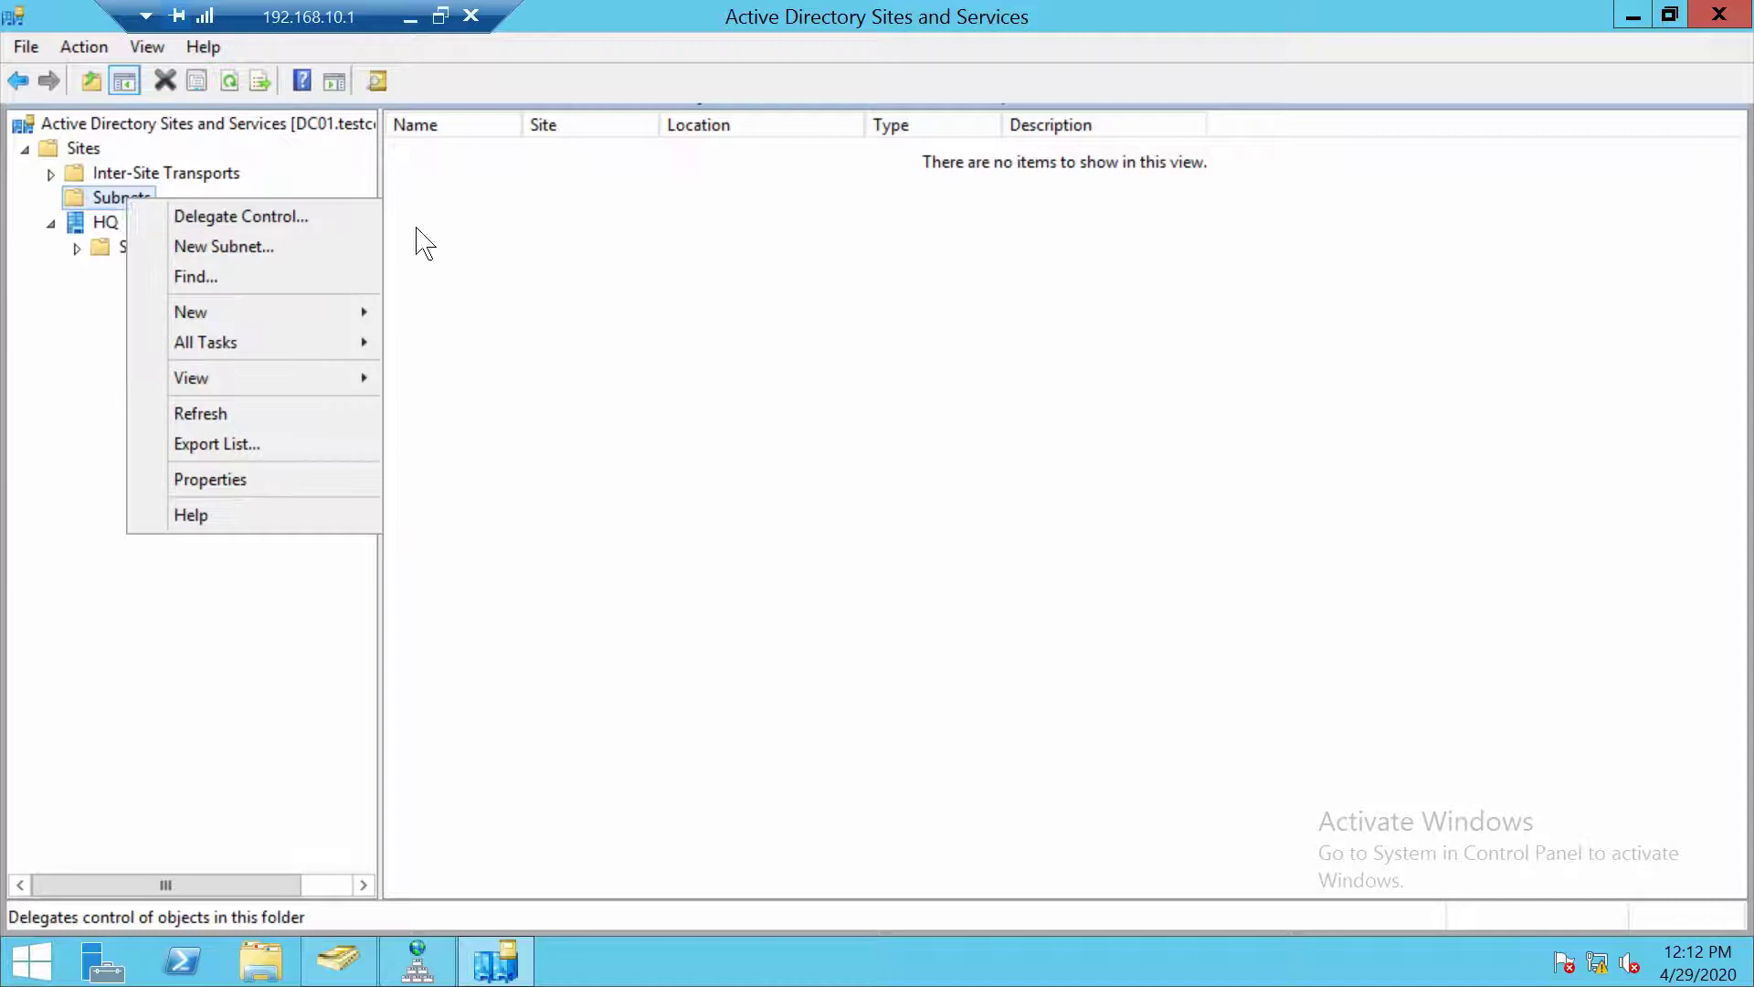
{"action": "left_click", "coordinate": [301, 245]}
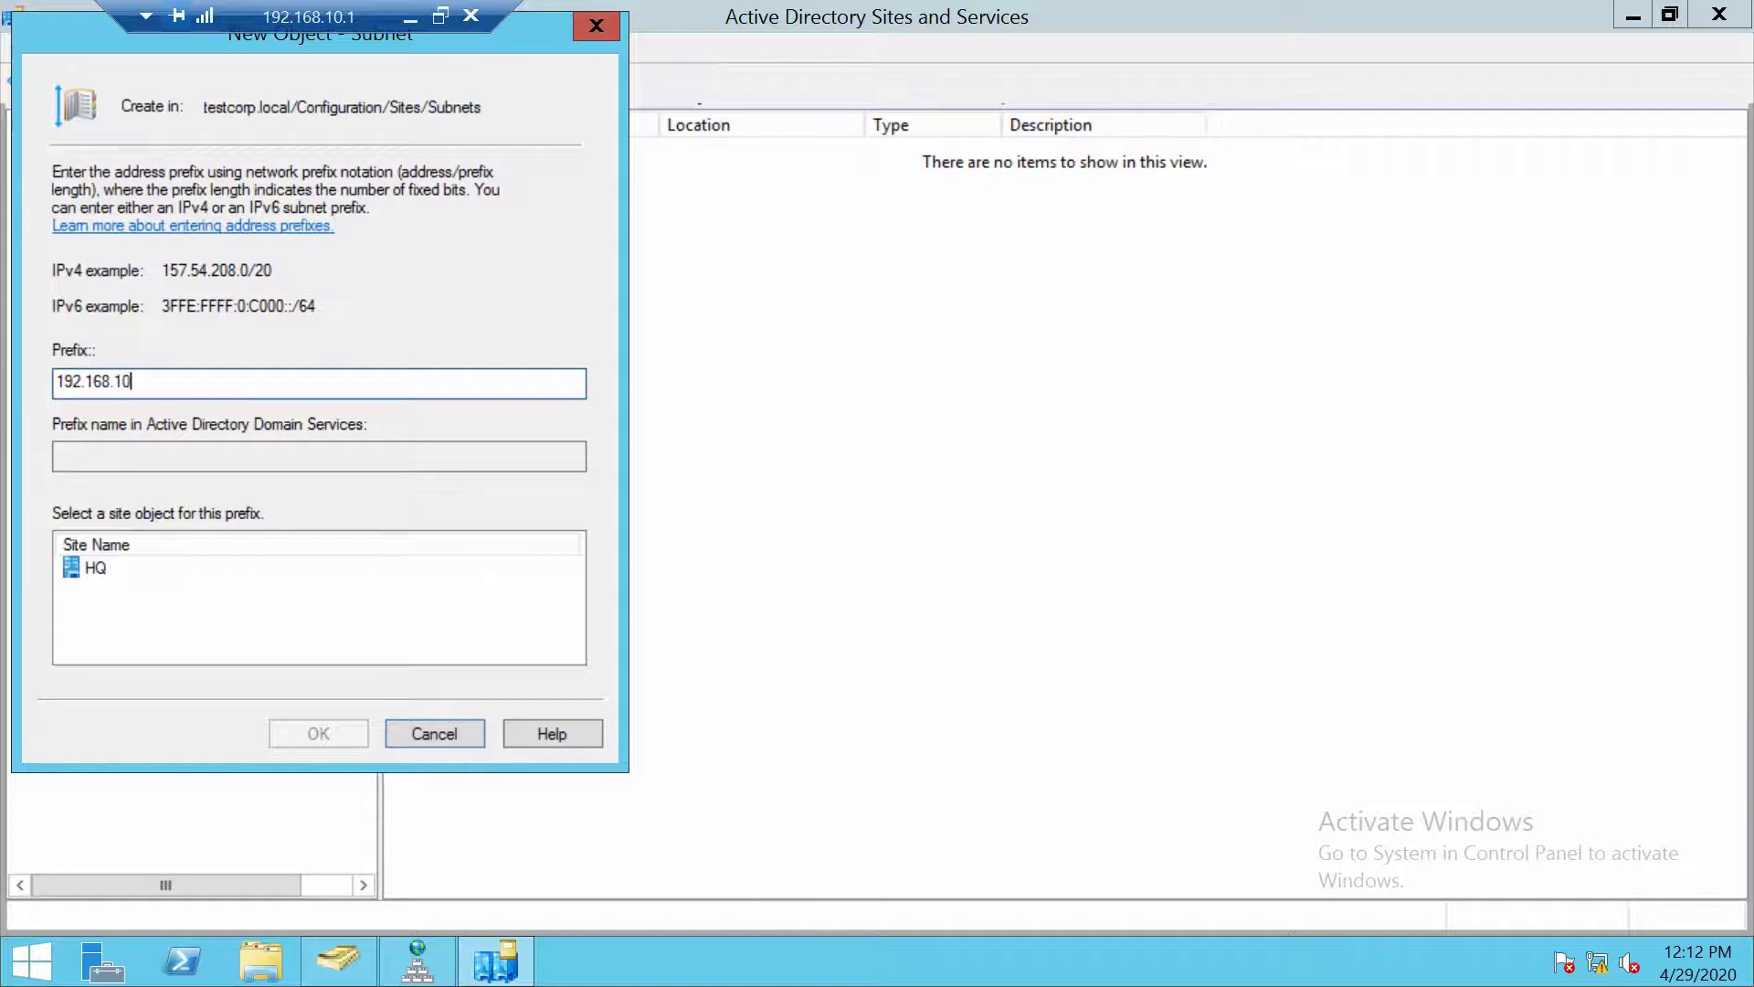
{"action": "type", "text": "192.168.10.0/24"}
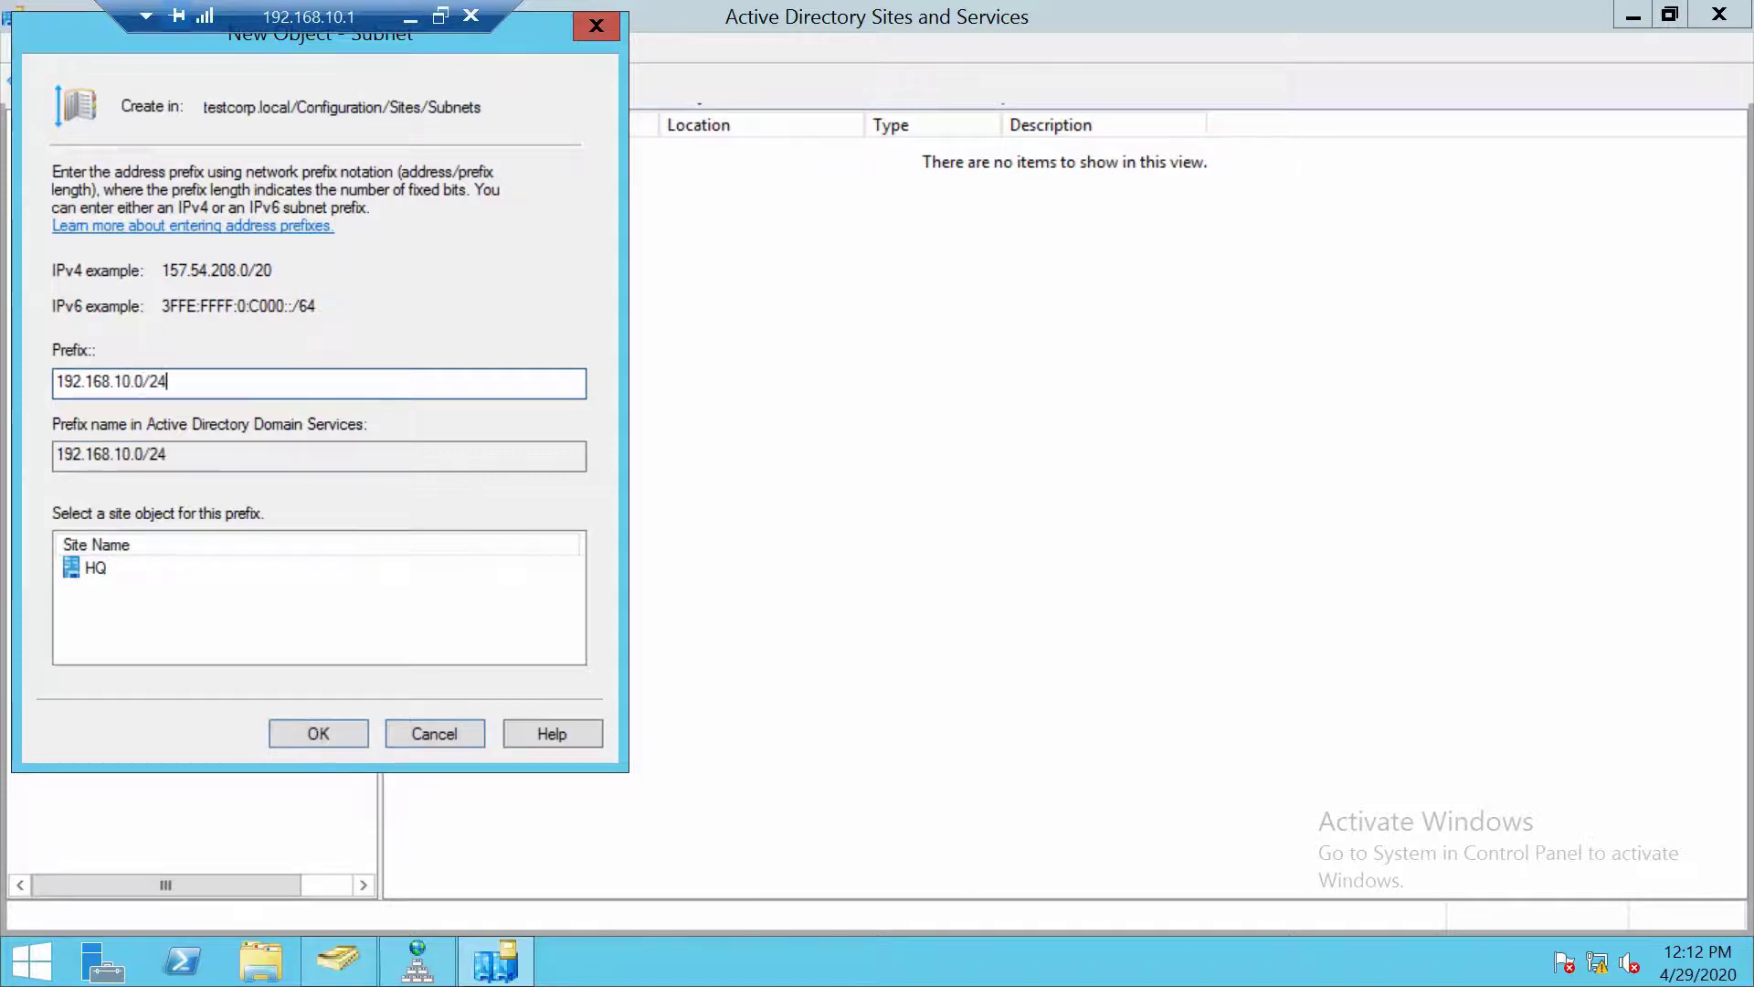
{"action": "left_click", "coordinate": [91, 568]}
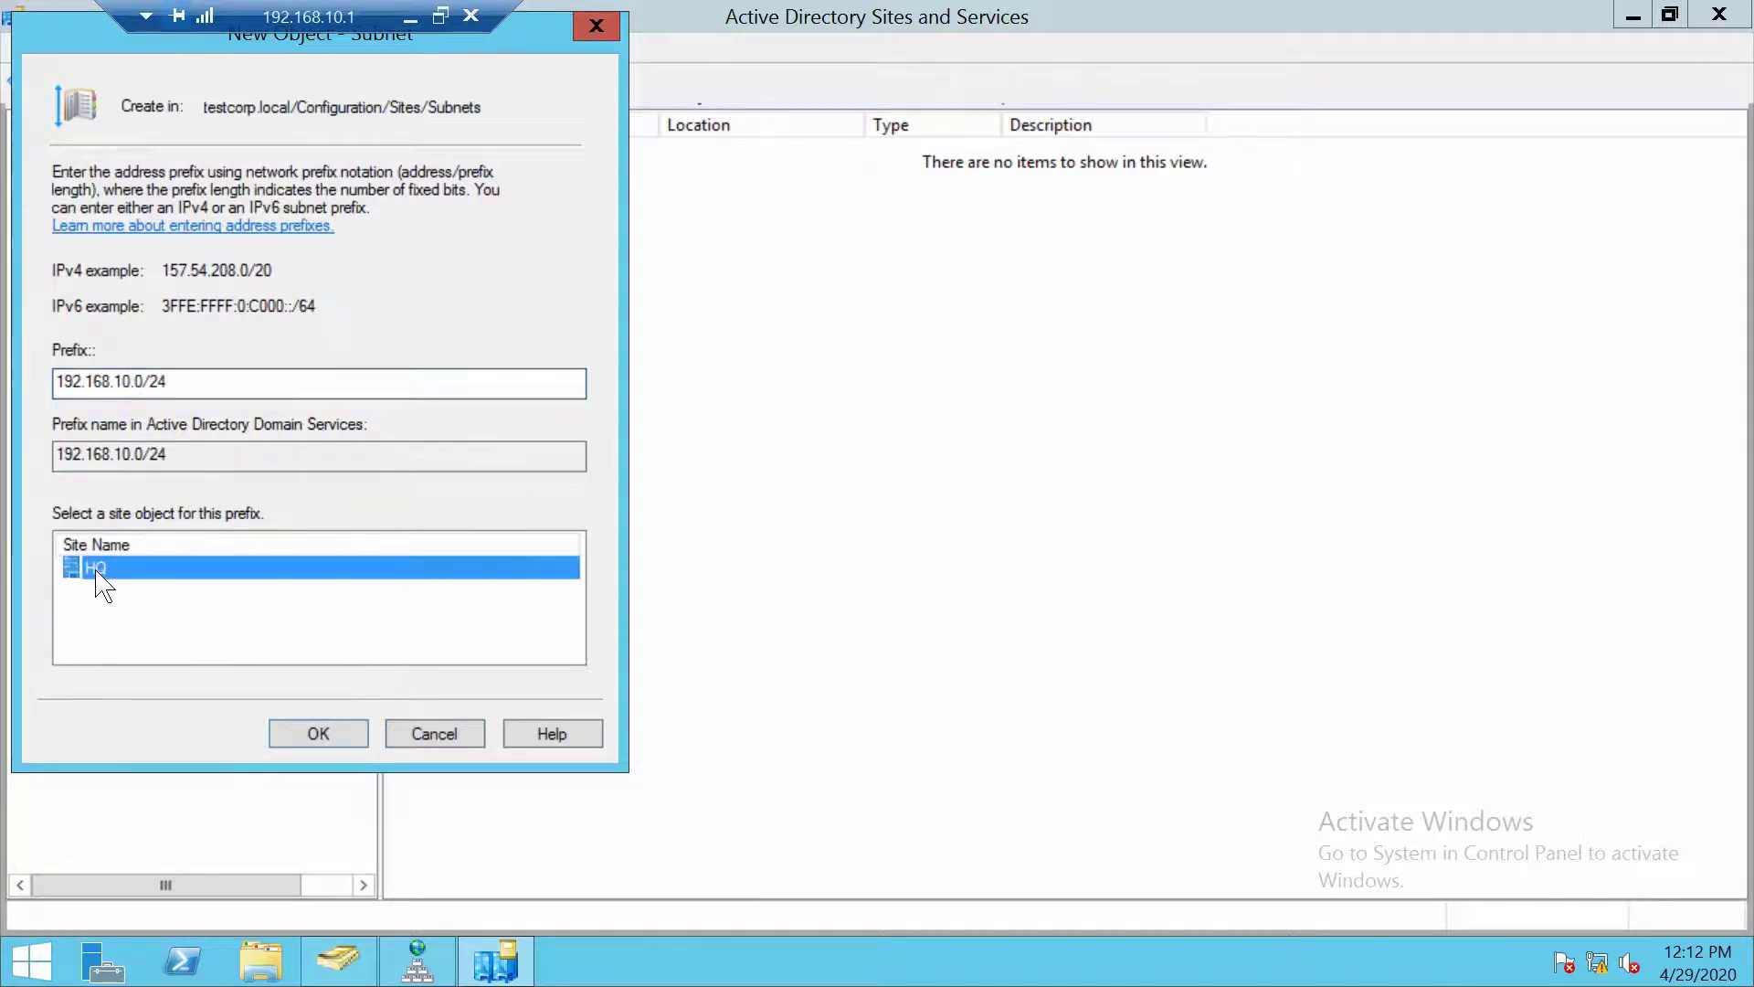
{"action": "left_click", "coordinate": [312, 735]}
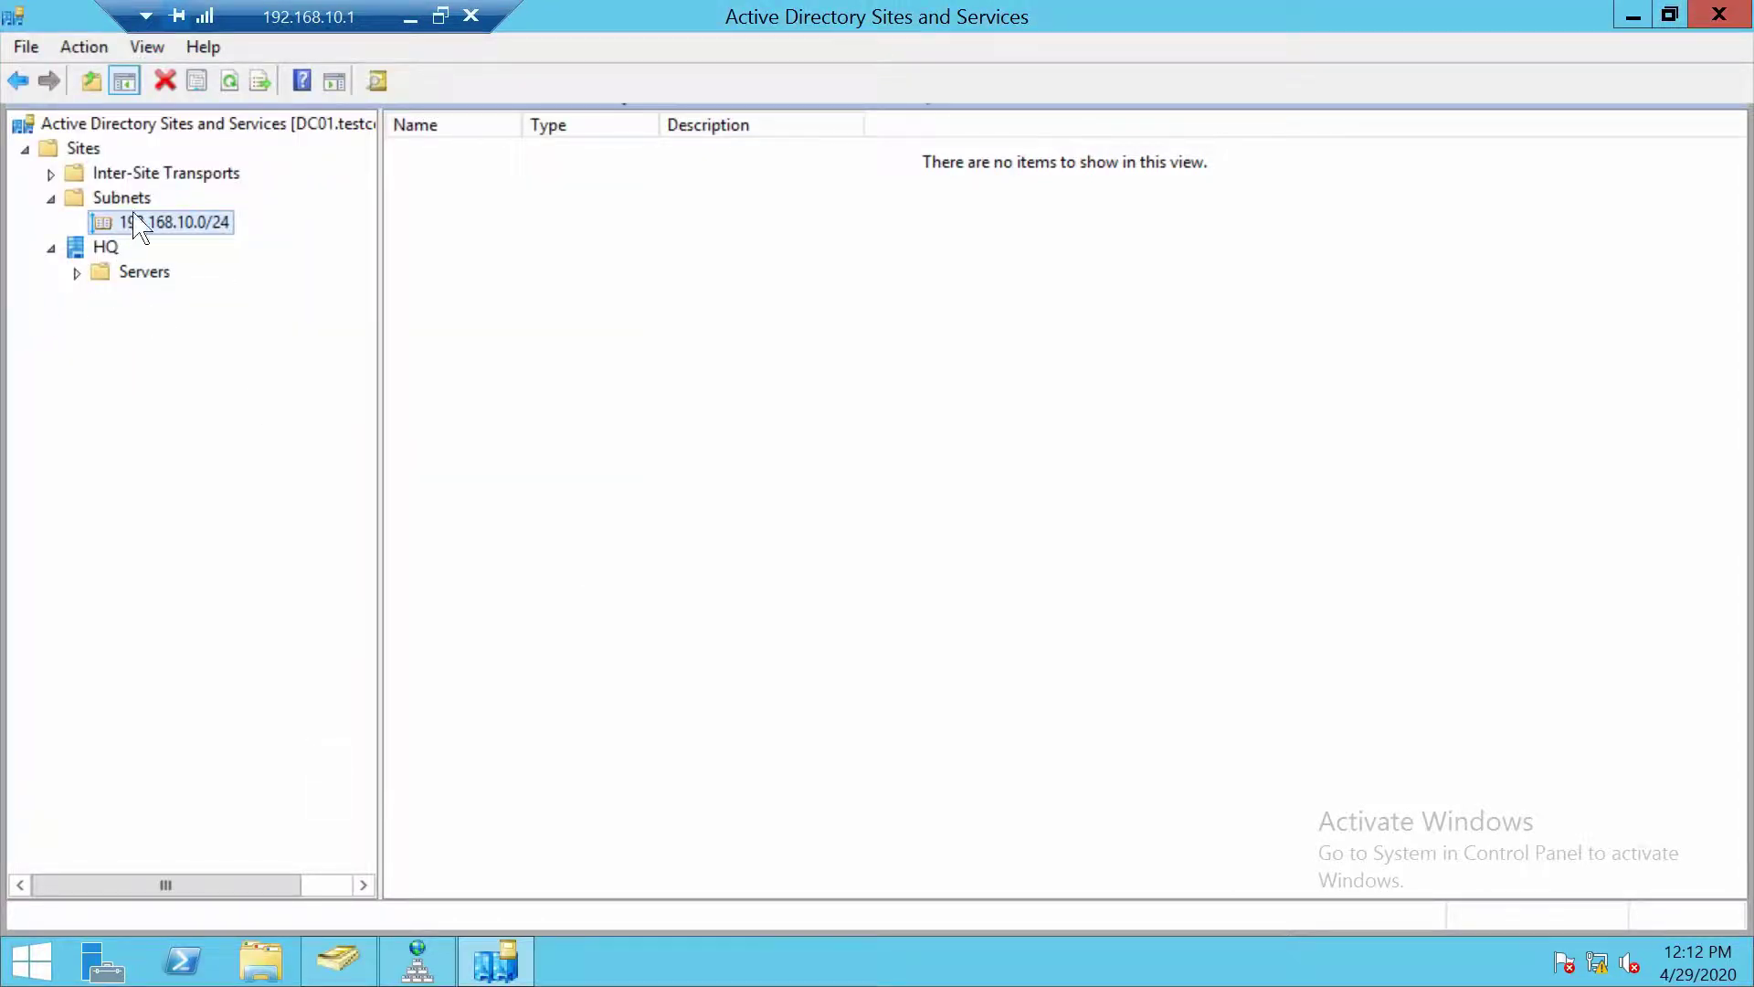
- Create a new site named Branch linked to DEFAULTIPSITELINK
{"action": "right_click", "coordinate": [75, 146]}
{"action": "left_click", "coordinate": [193, 190]}
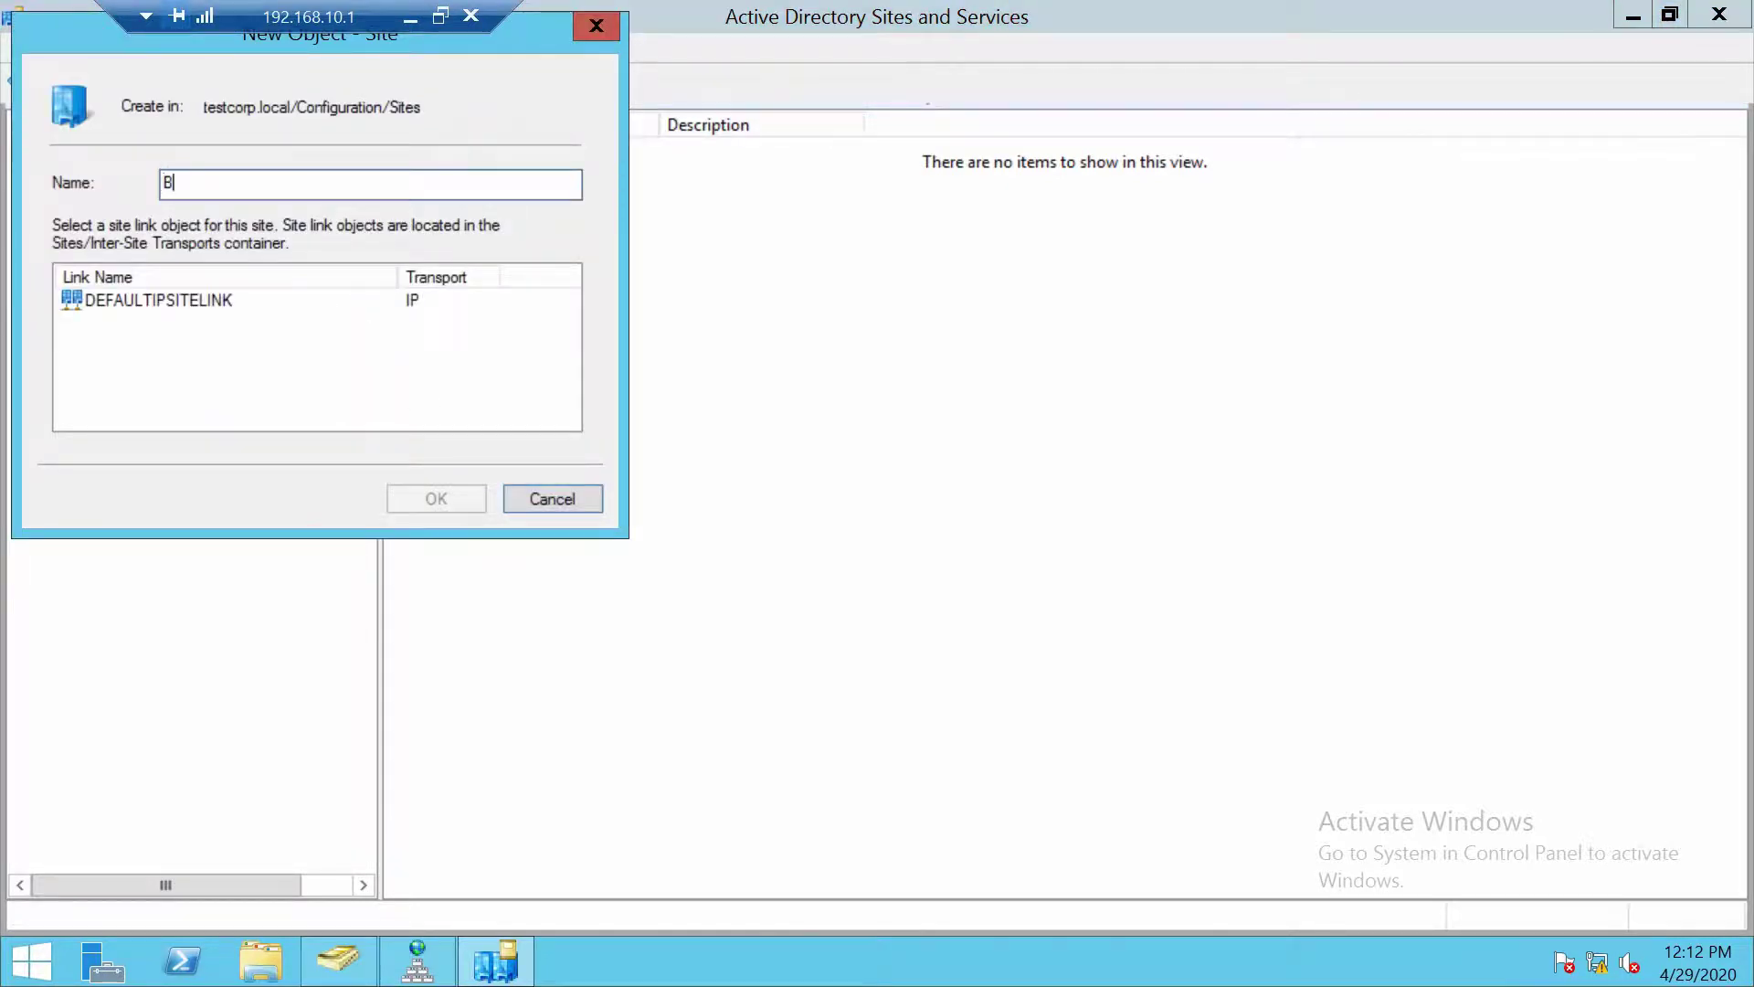
{"action": "left_click", "coordinate": [224, 302]}
{"action": "left_click", "coordinate": [451, 496]}
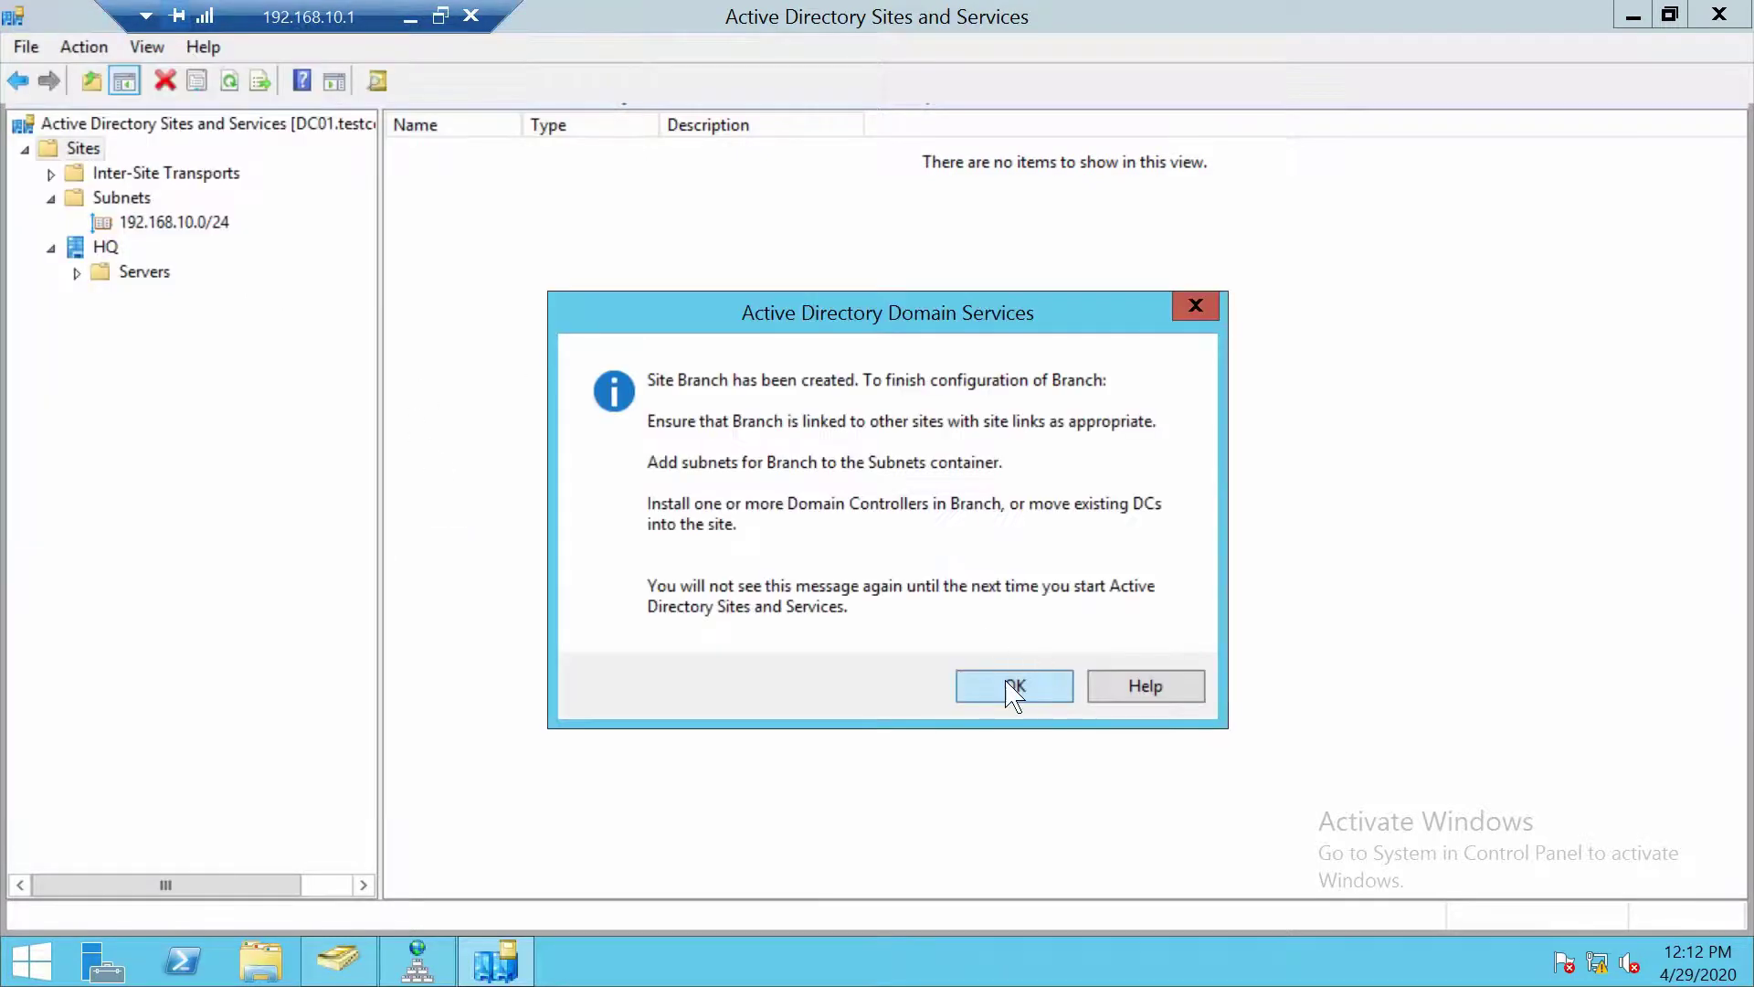
{"action": "left_click", "coordinate": [1009, 685]}
- Add a new subnet with prefix 192.168.11.0/24
{"action": "right_click", "coordinate": [110, 197]}
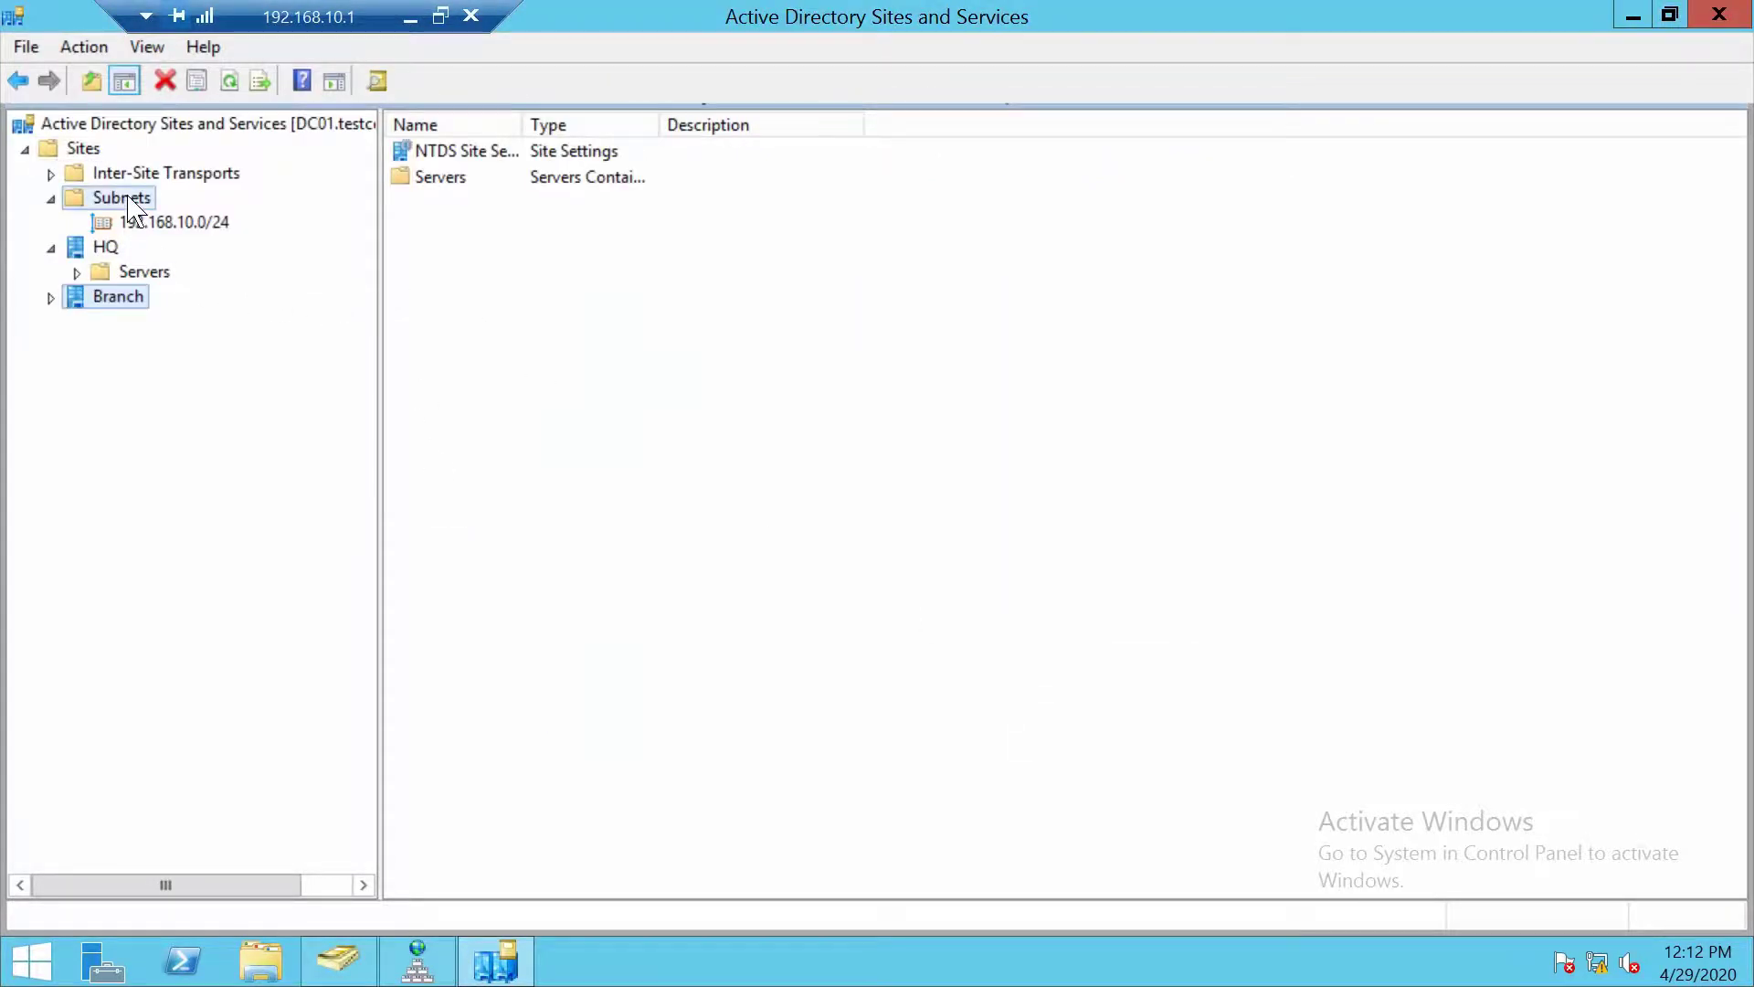
{"action": "left_click", "coordinate": [274, 244]}
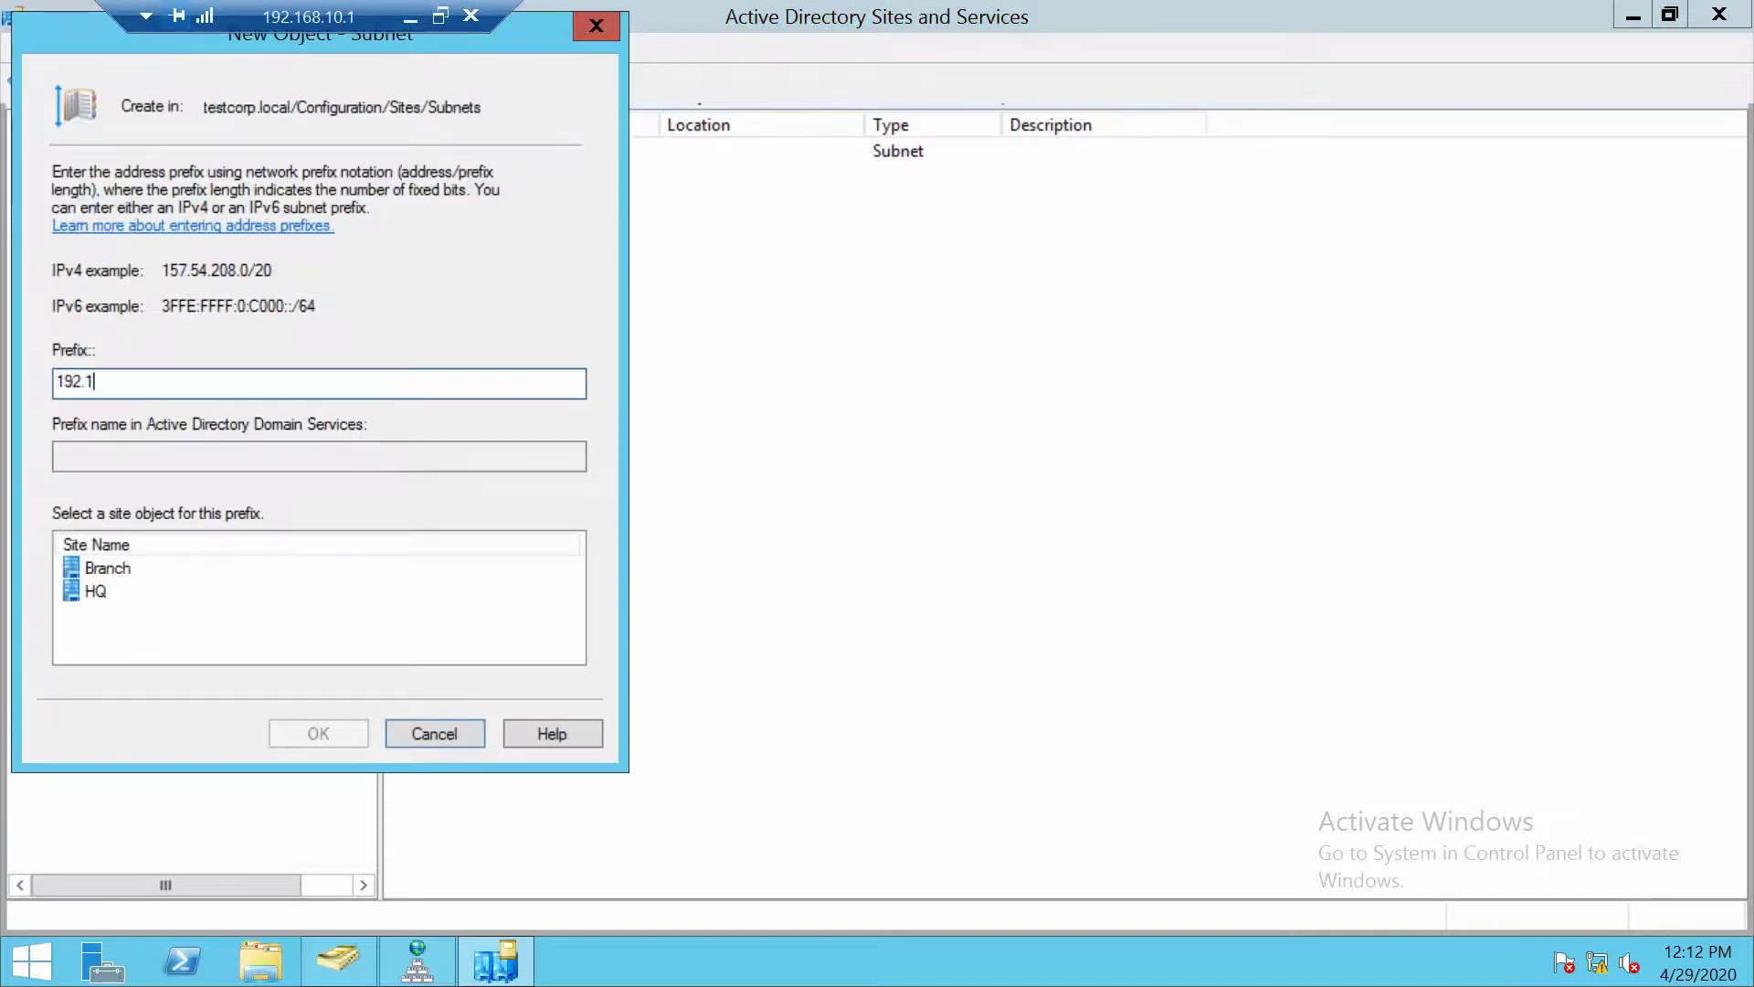
{"action": "type", "text": "192.168.1"}
{"action": "type", "text": ".0/24"}
{"action": "key", "text": "Return"}
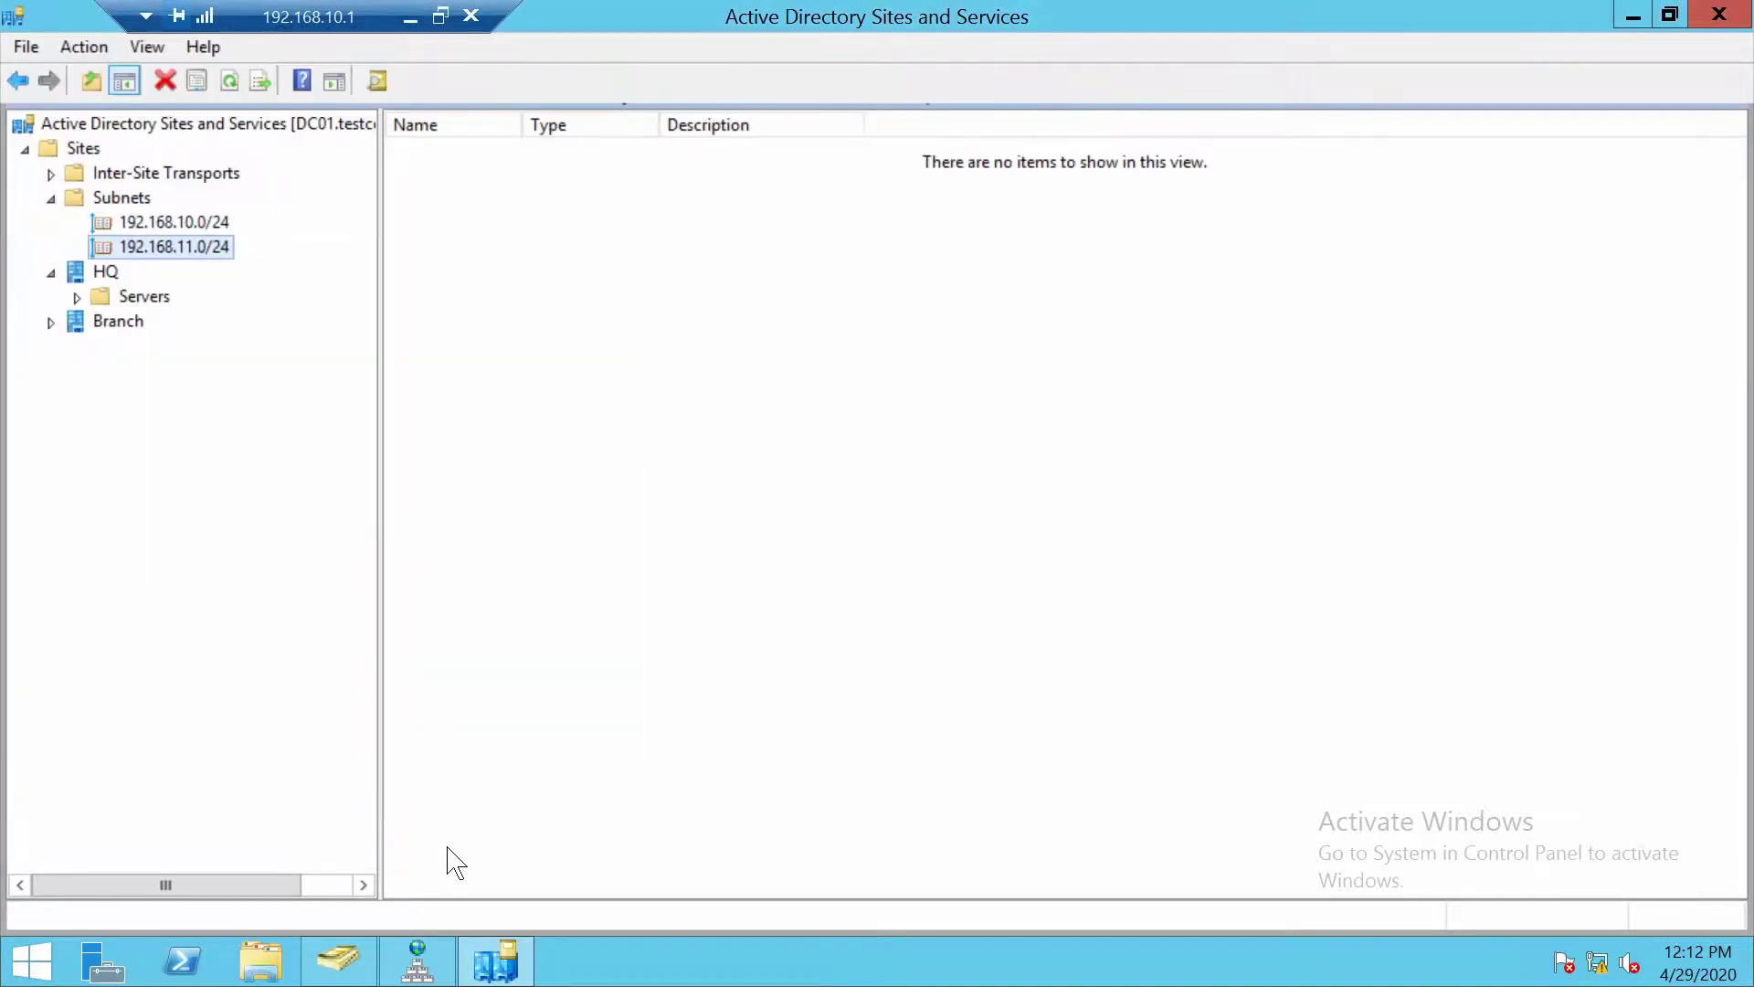
- Create an organizational unit named Computers under TestCorp
{"action": "left_click", "coordinate": [338, 959]}
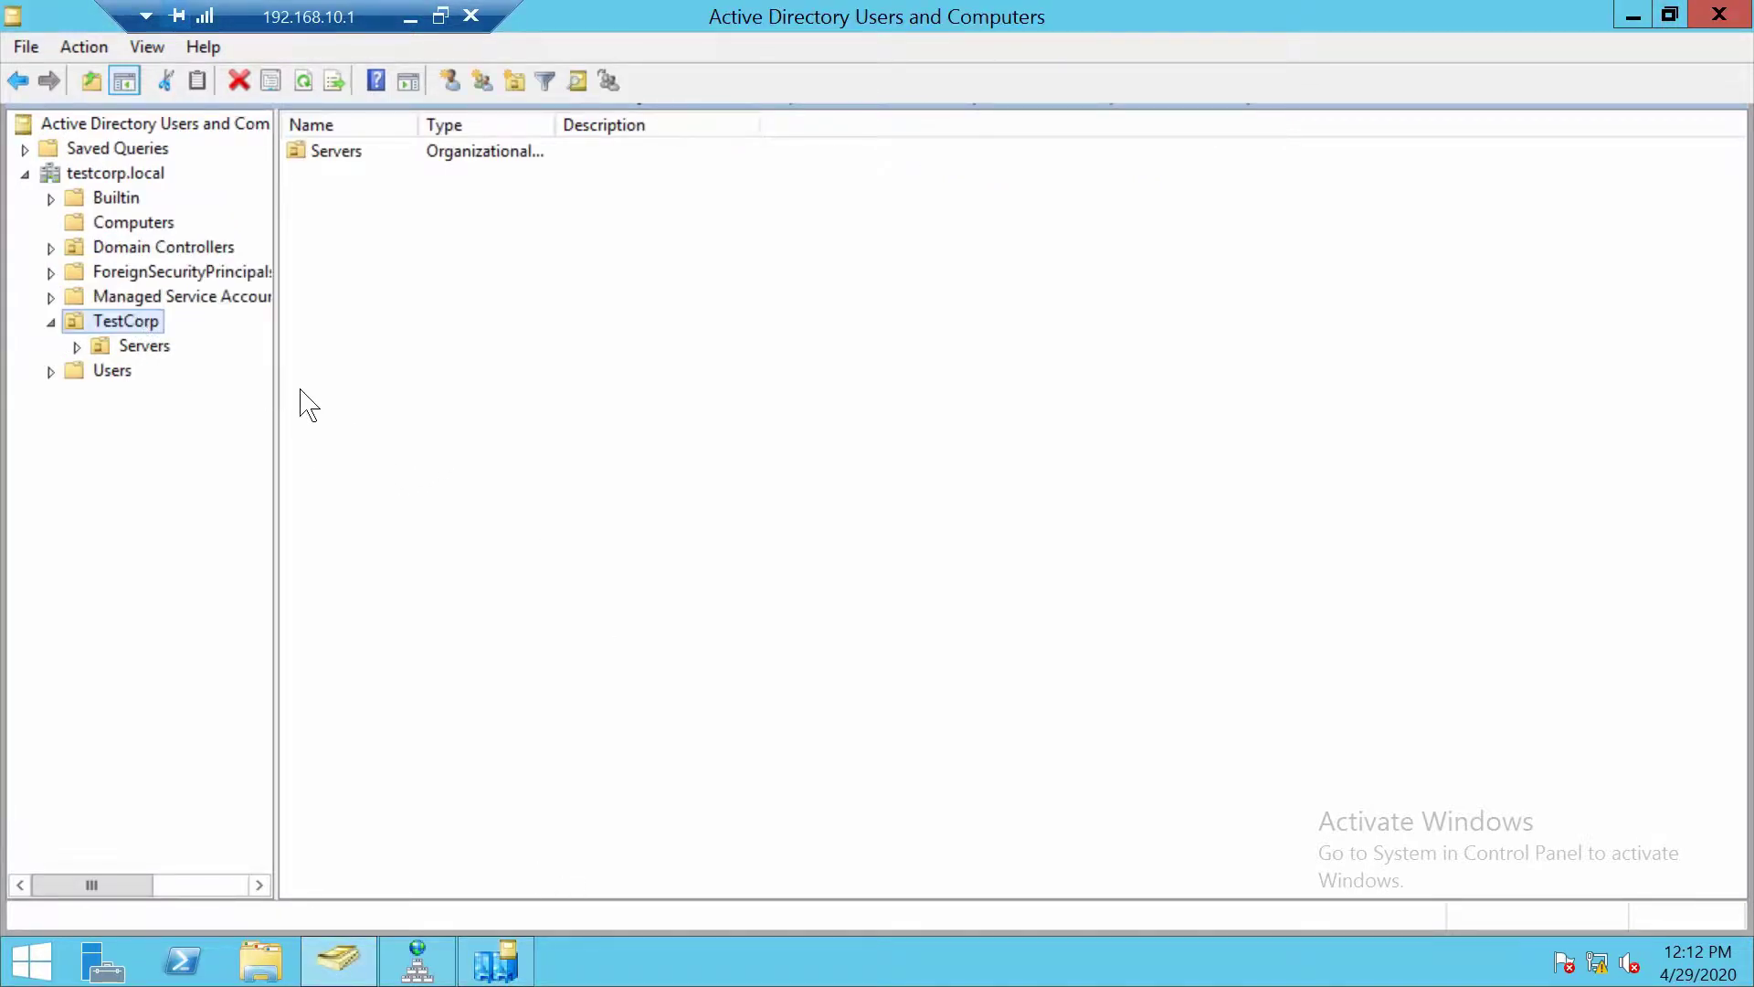
{"action": "right_click", "coordinate": [129, 314]}
{"action": "mouse_move", "coordinate": [305, 443]}
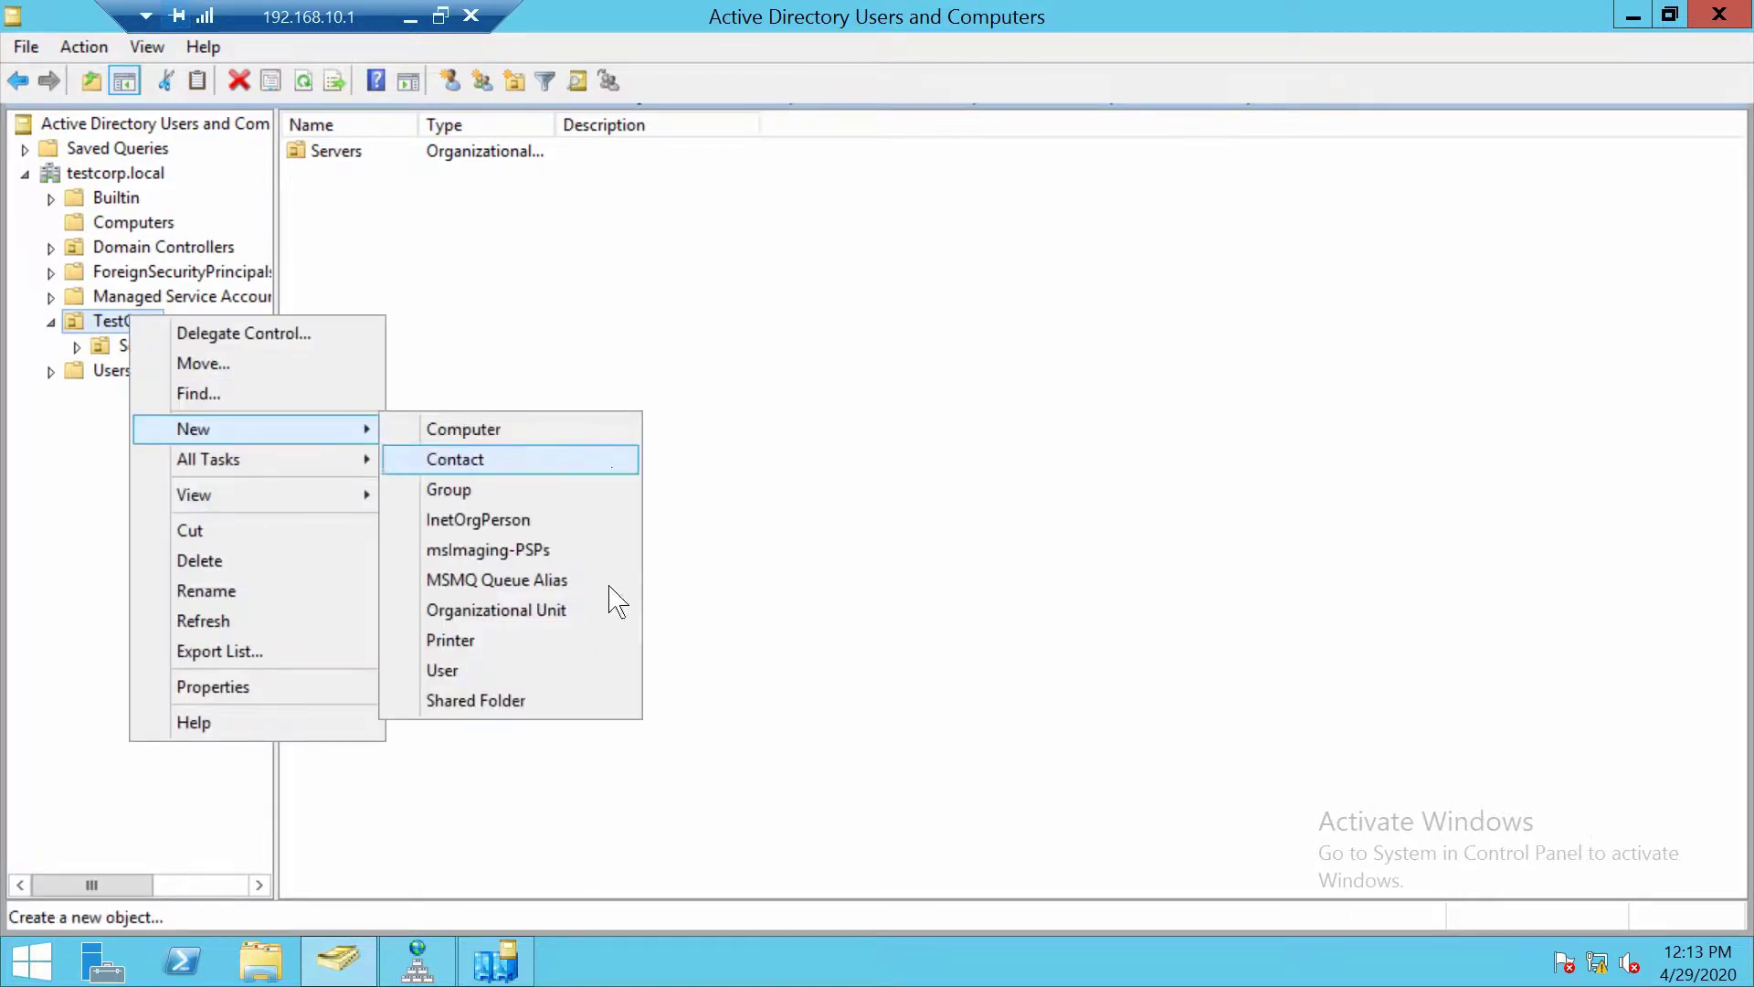
{"action": "left_click", "coordinate": [509, 614]}
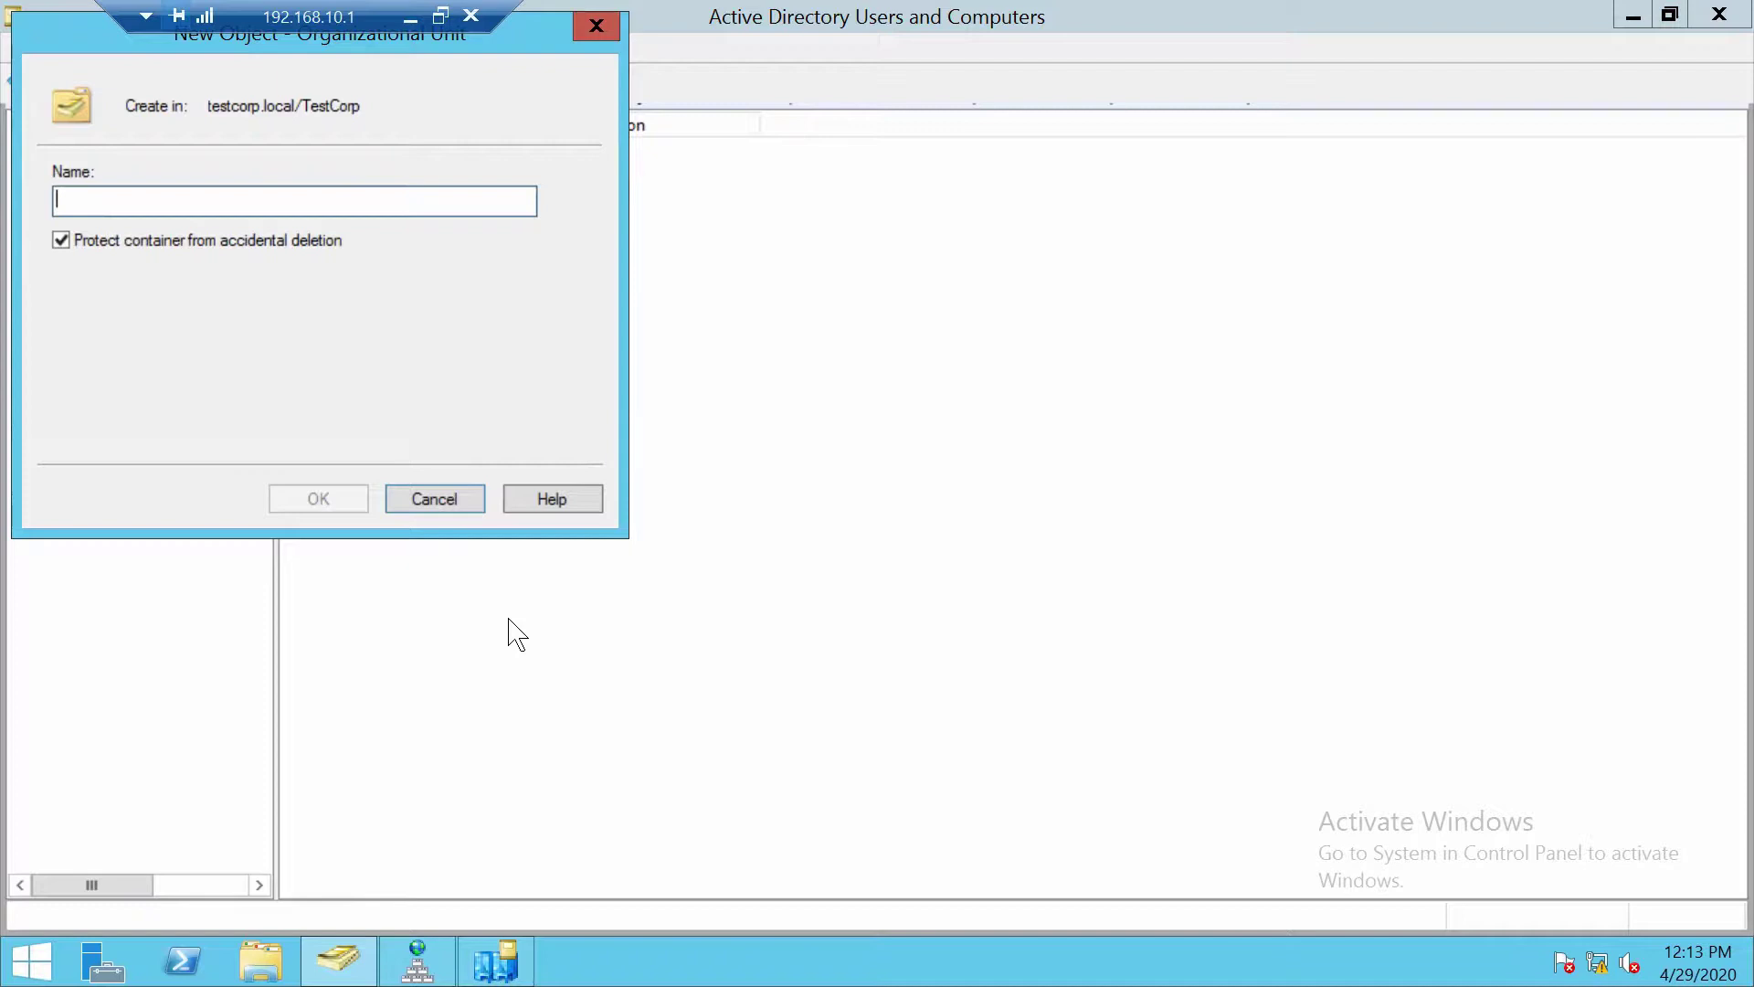
{"action": "type", "text": "Computers"}
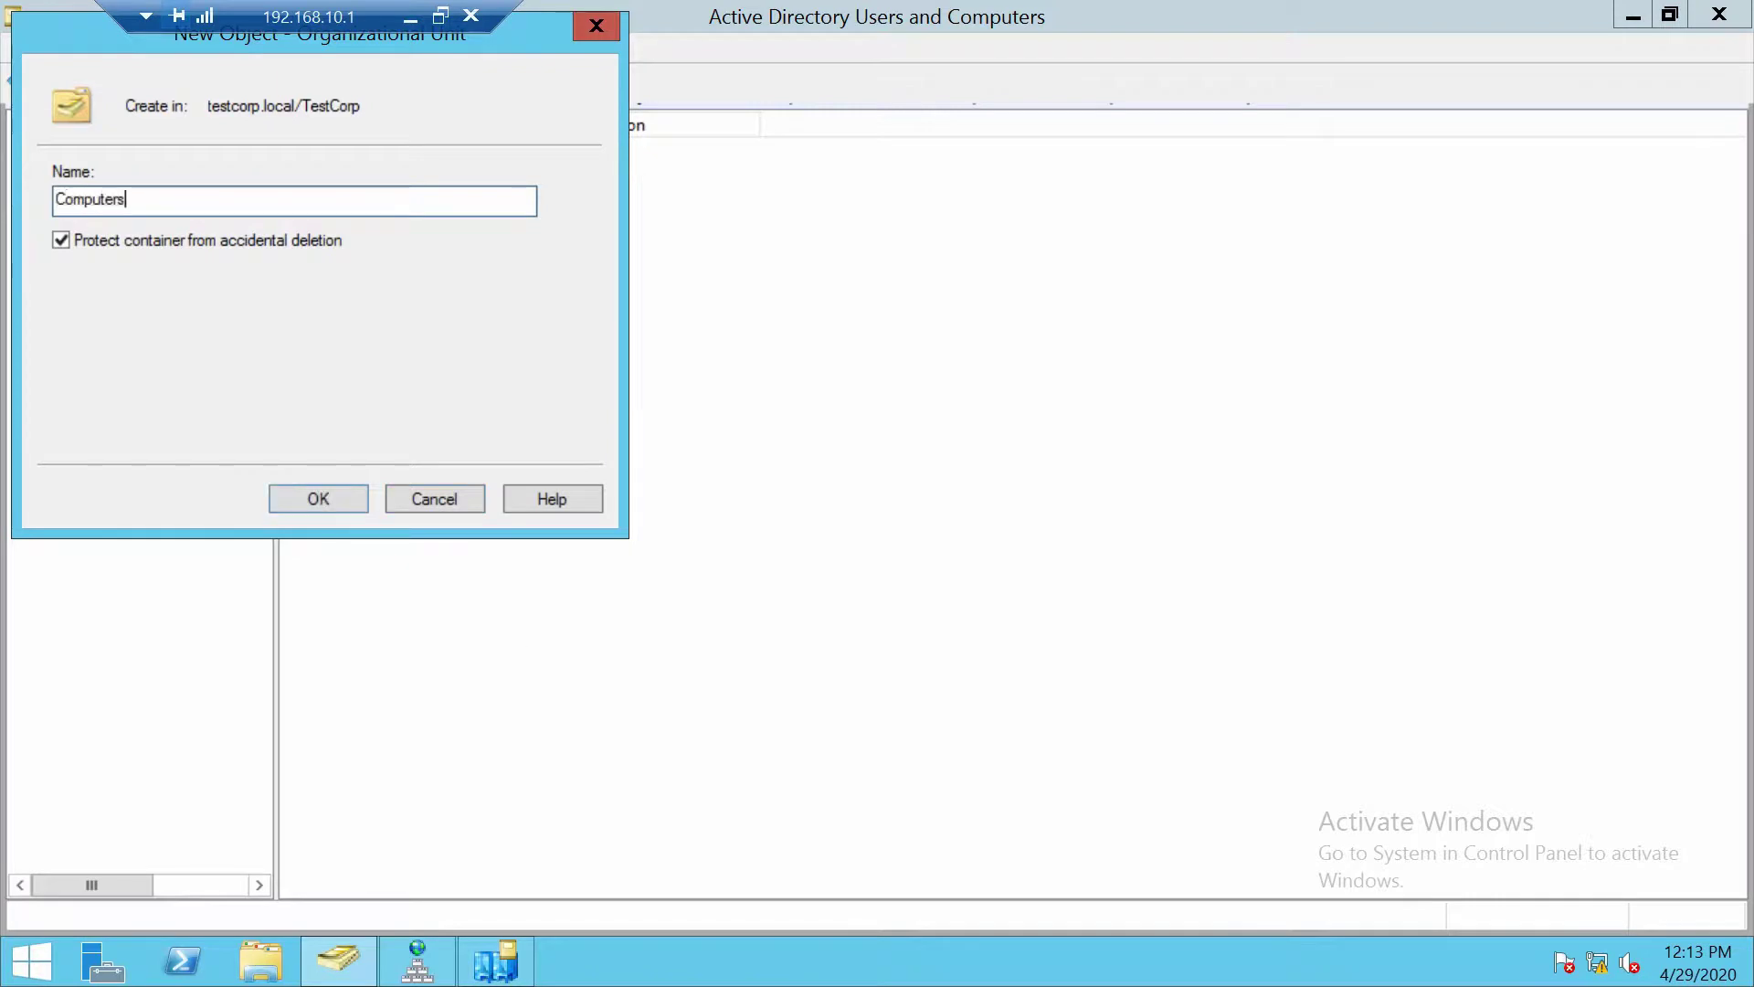
{"action": "left_click", "coordinate": [316, 499]}
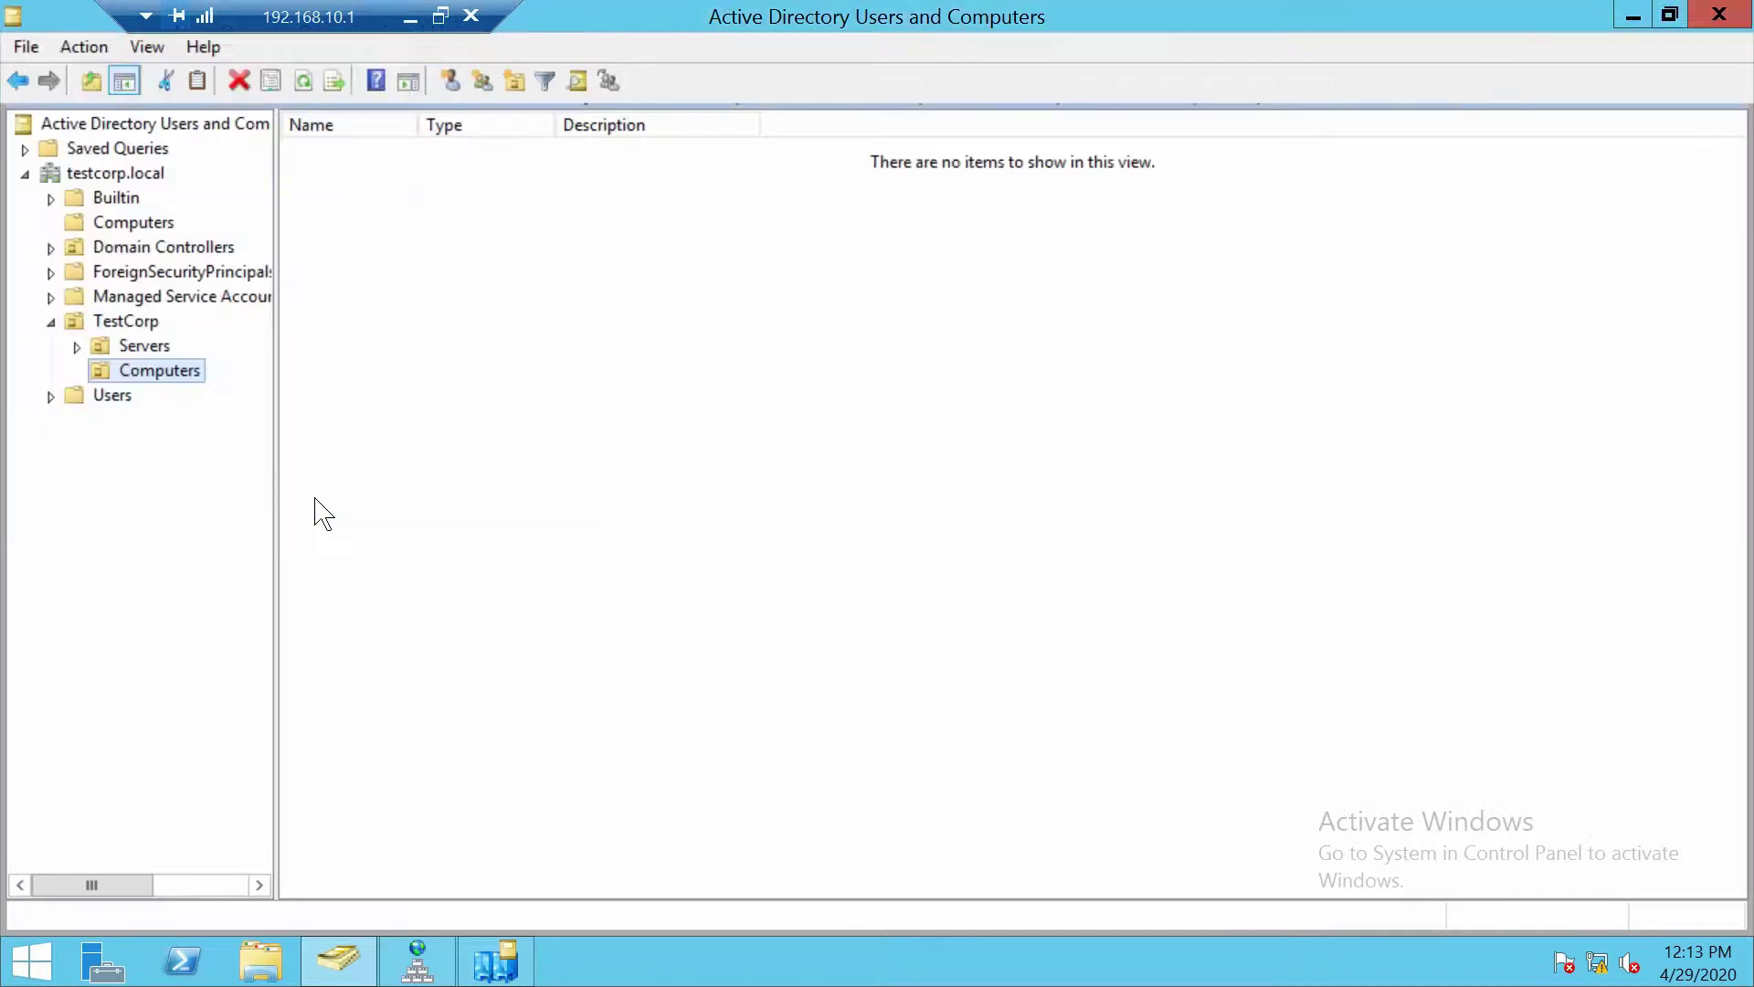
- Create a Branch organizational unit nested inside the Computers OU
{"action": "right_click", "coordinate": [199, 372]}
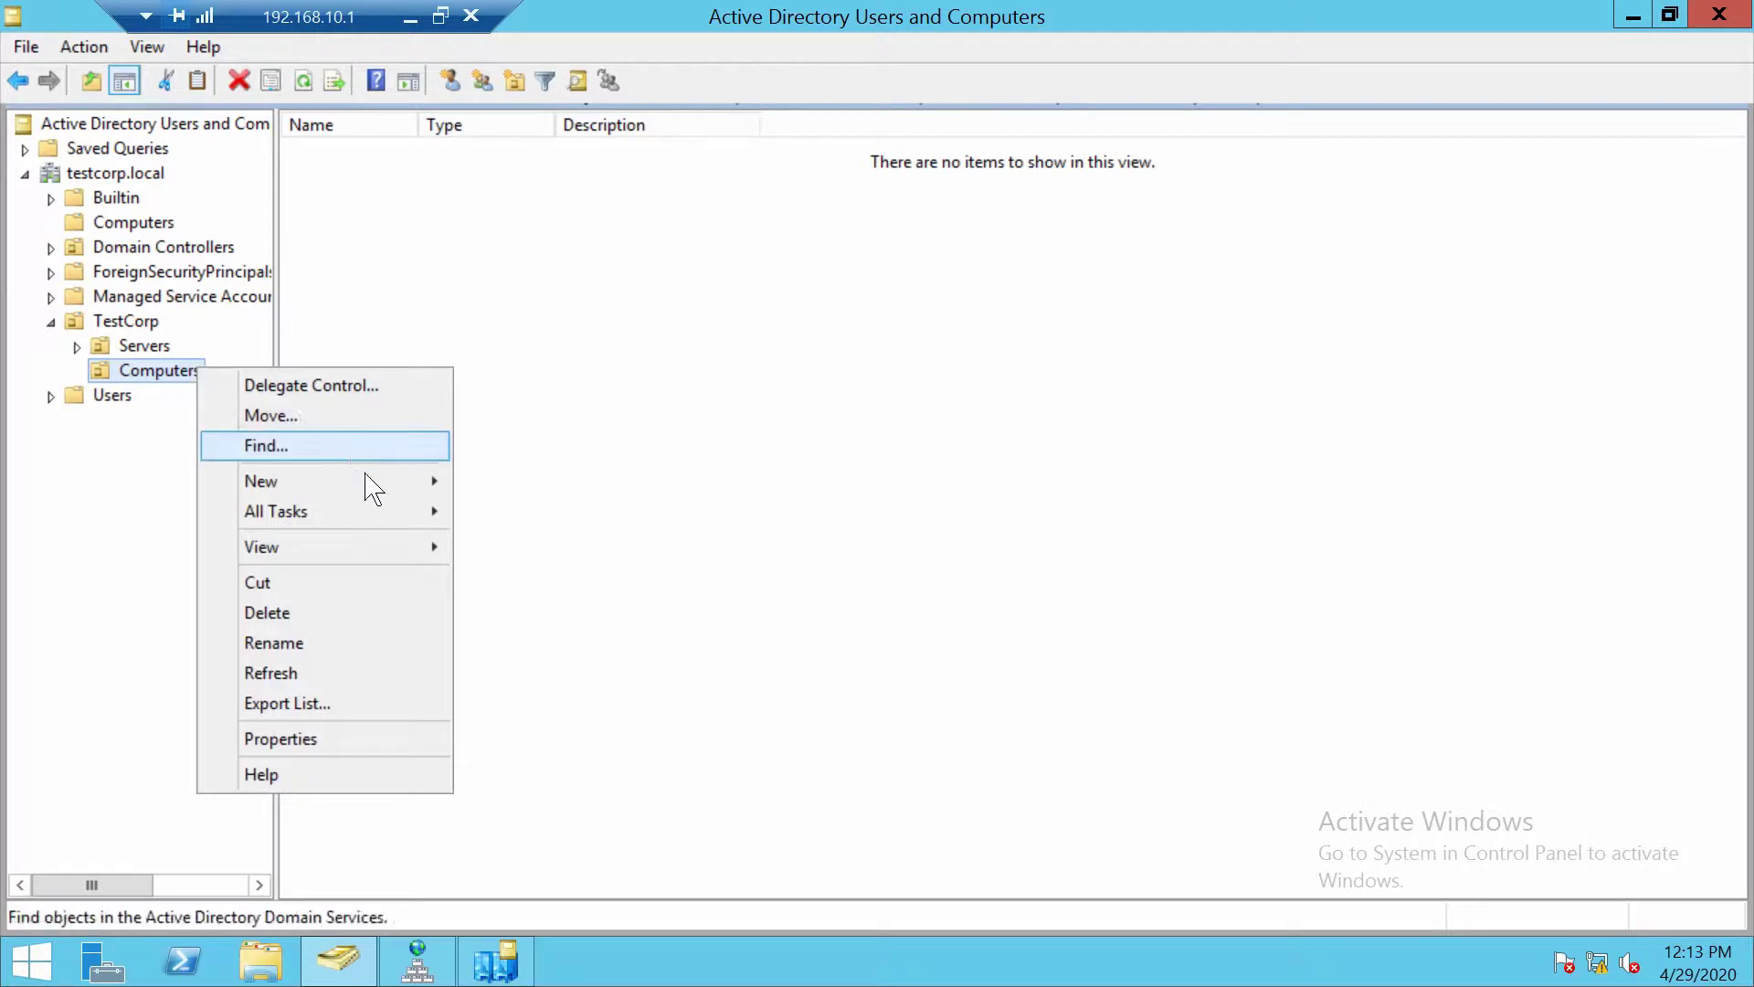
{"action": "mouse_move", "coordinate": [376, 494]}
{"action": "left_click", "coordinate": [582, 664]}
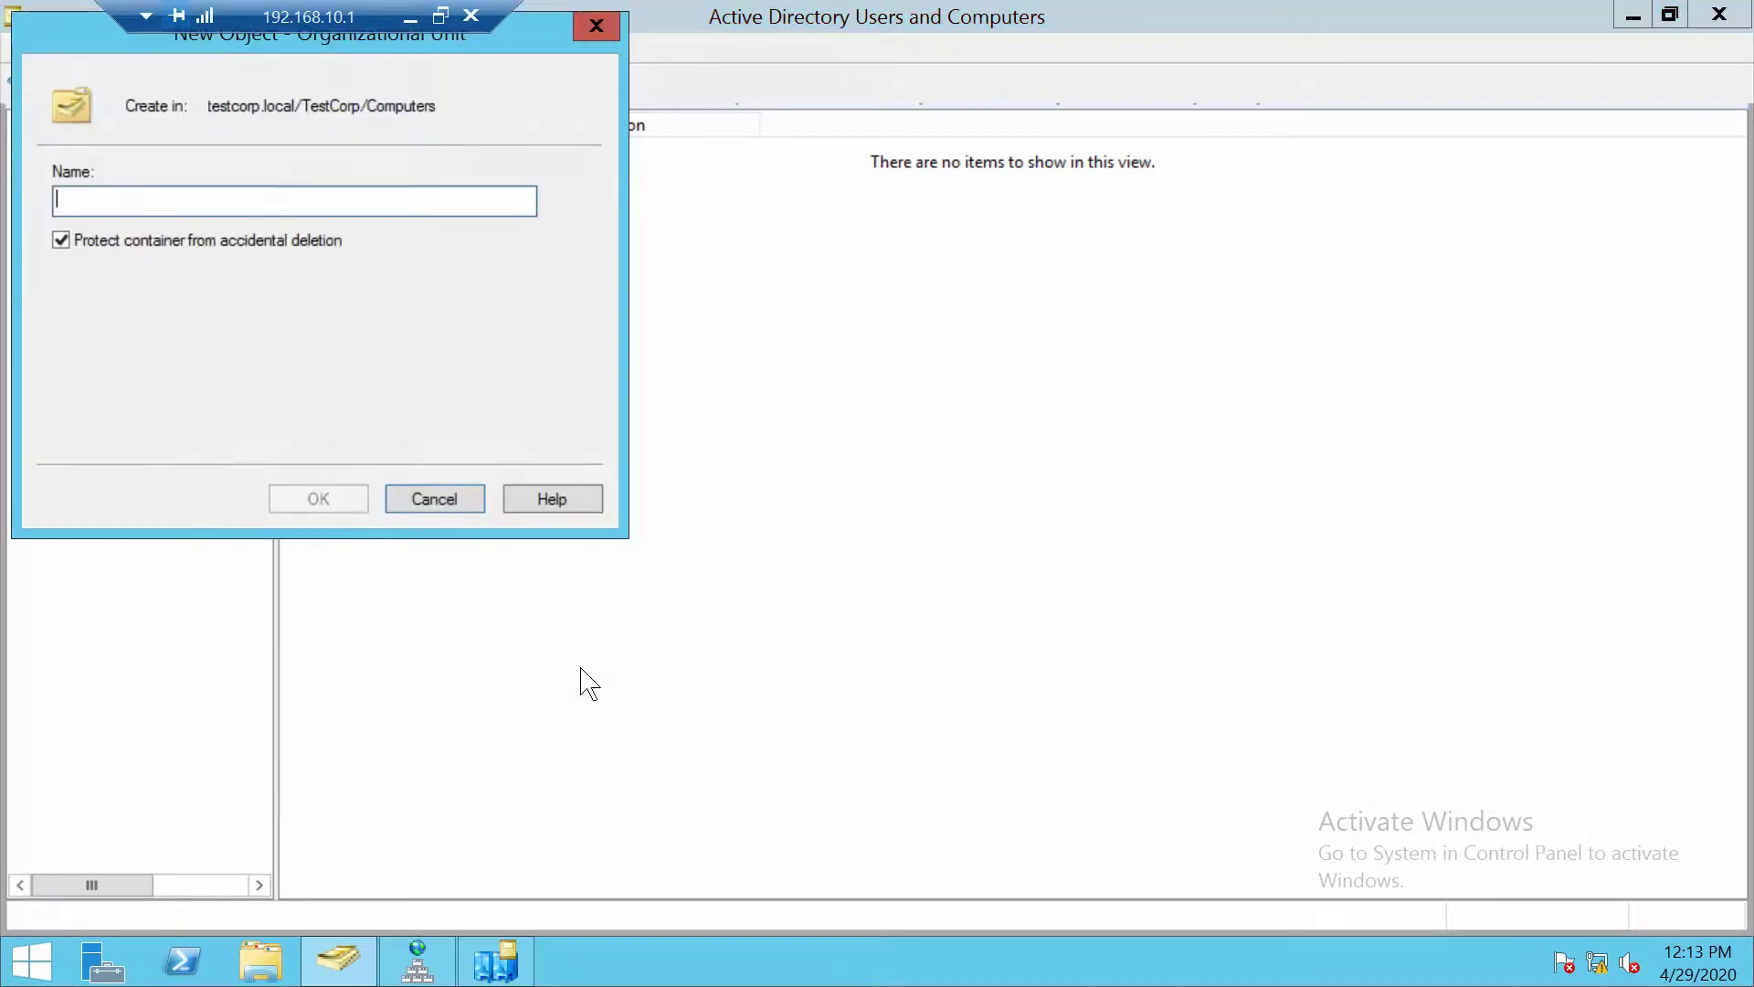
{"action": "type", "text": "Bra"}
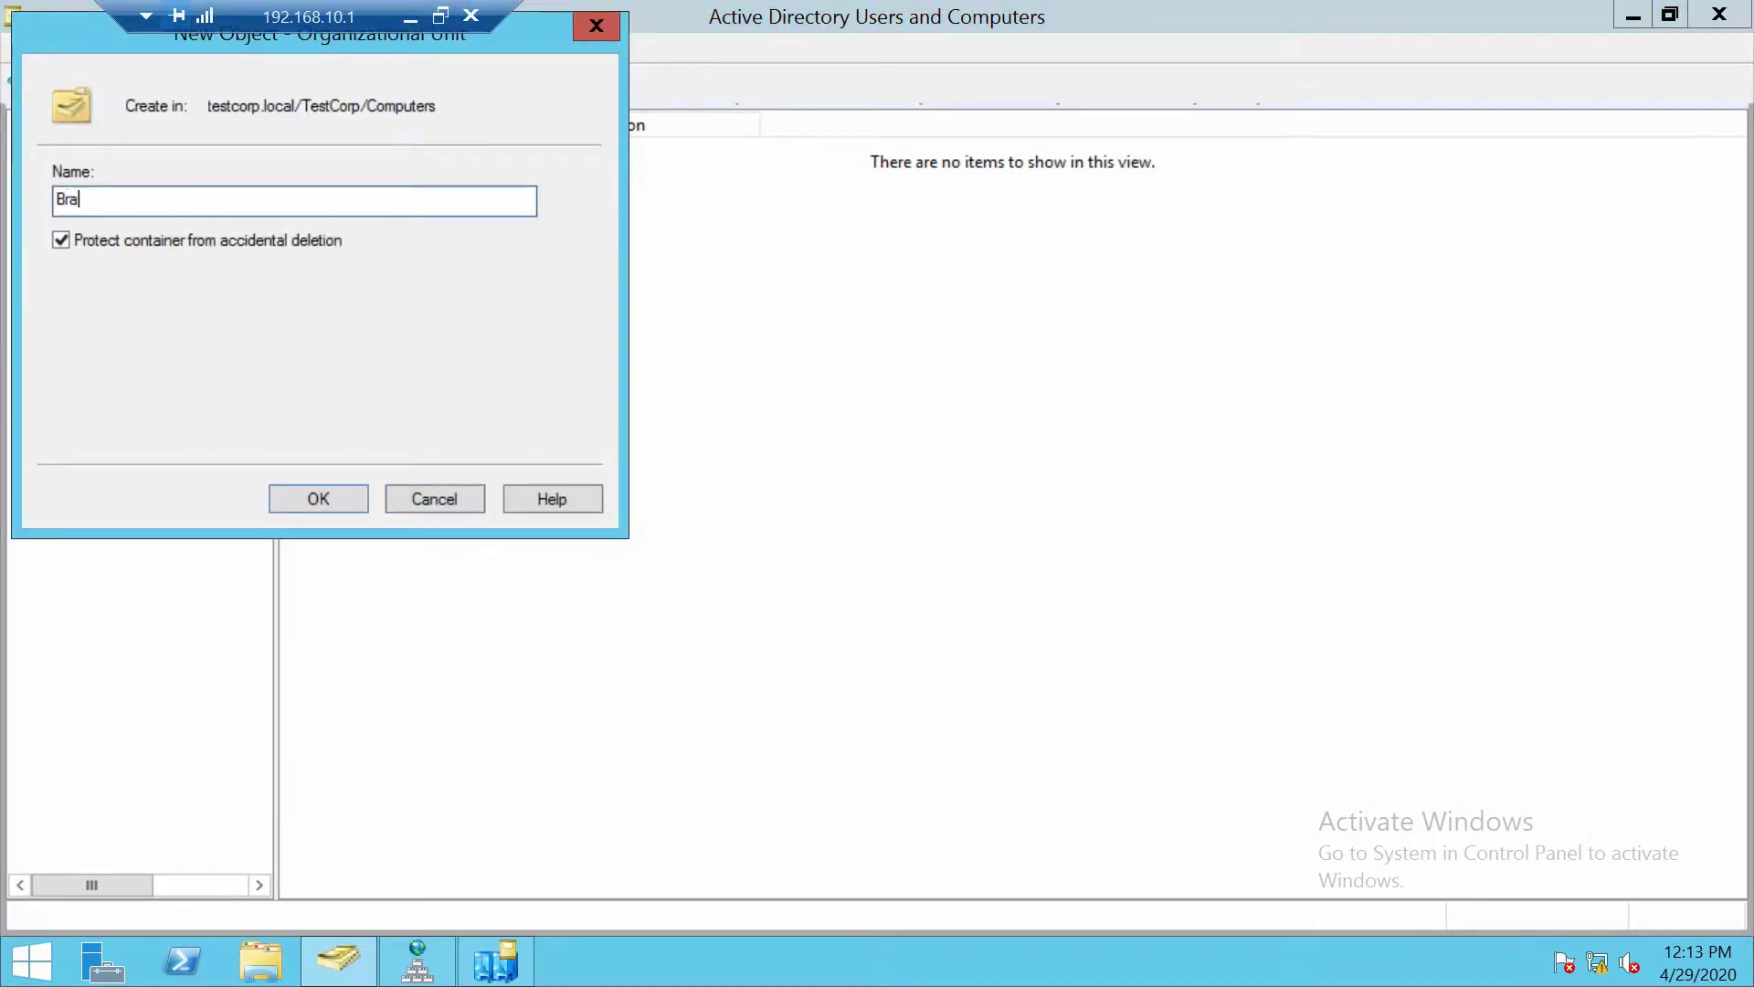
{"action": "type", "text": "nch"}
{"action": "key", "text": "Return"}
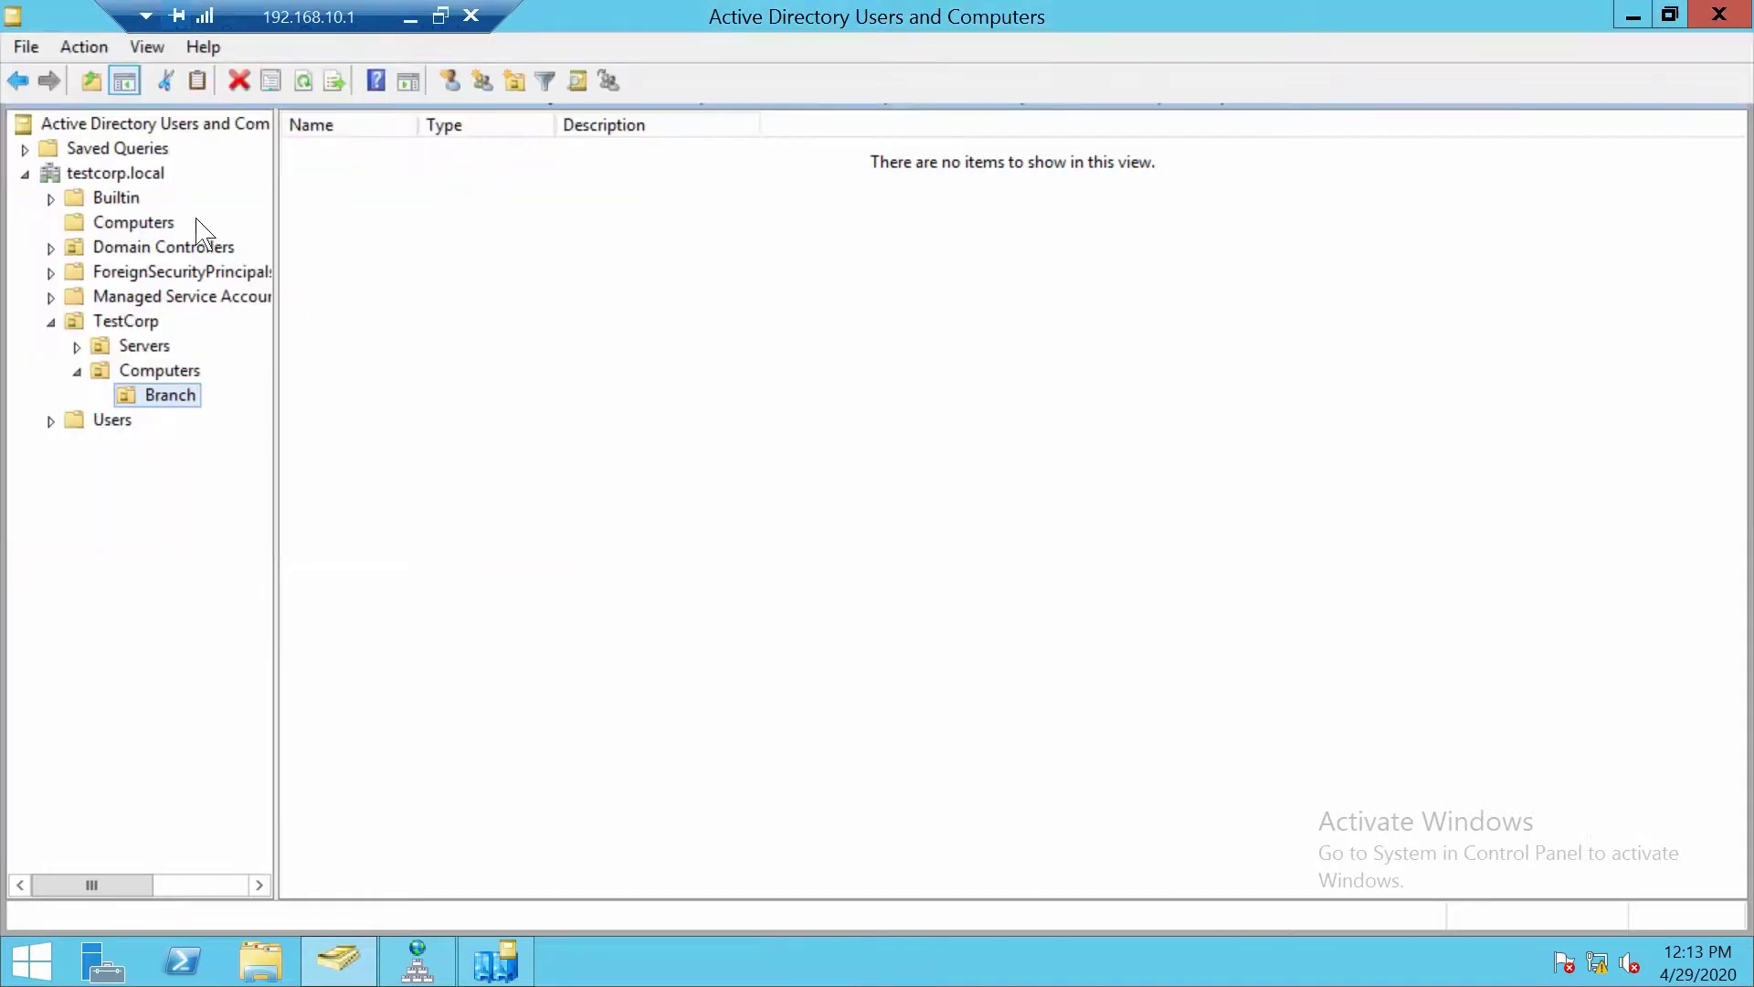
- Move PC01, PC02 and PC03 into the TestCorp > Computers > Branch OU
{"action": "left_click", "coordinate": [137, 223]}
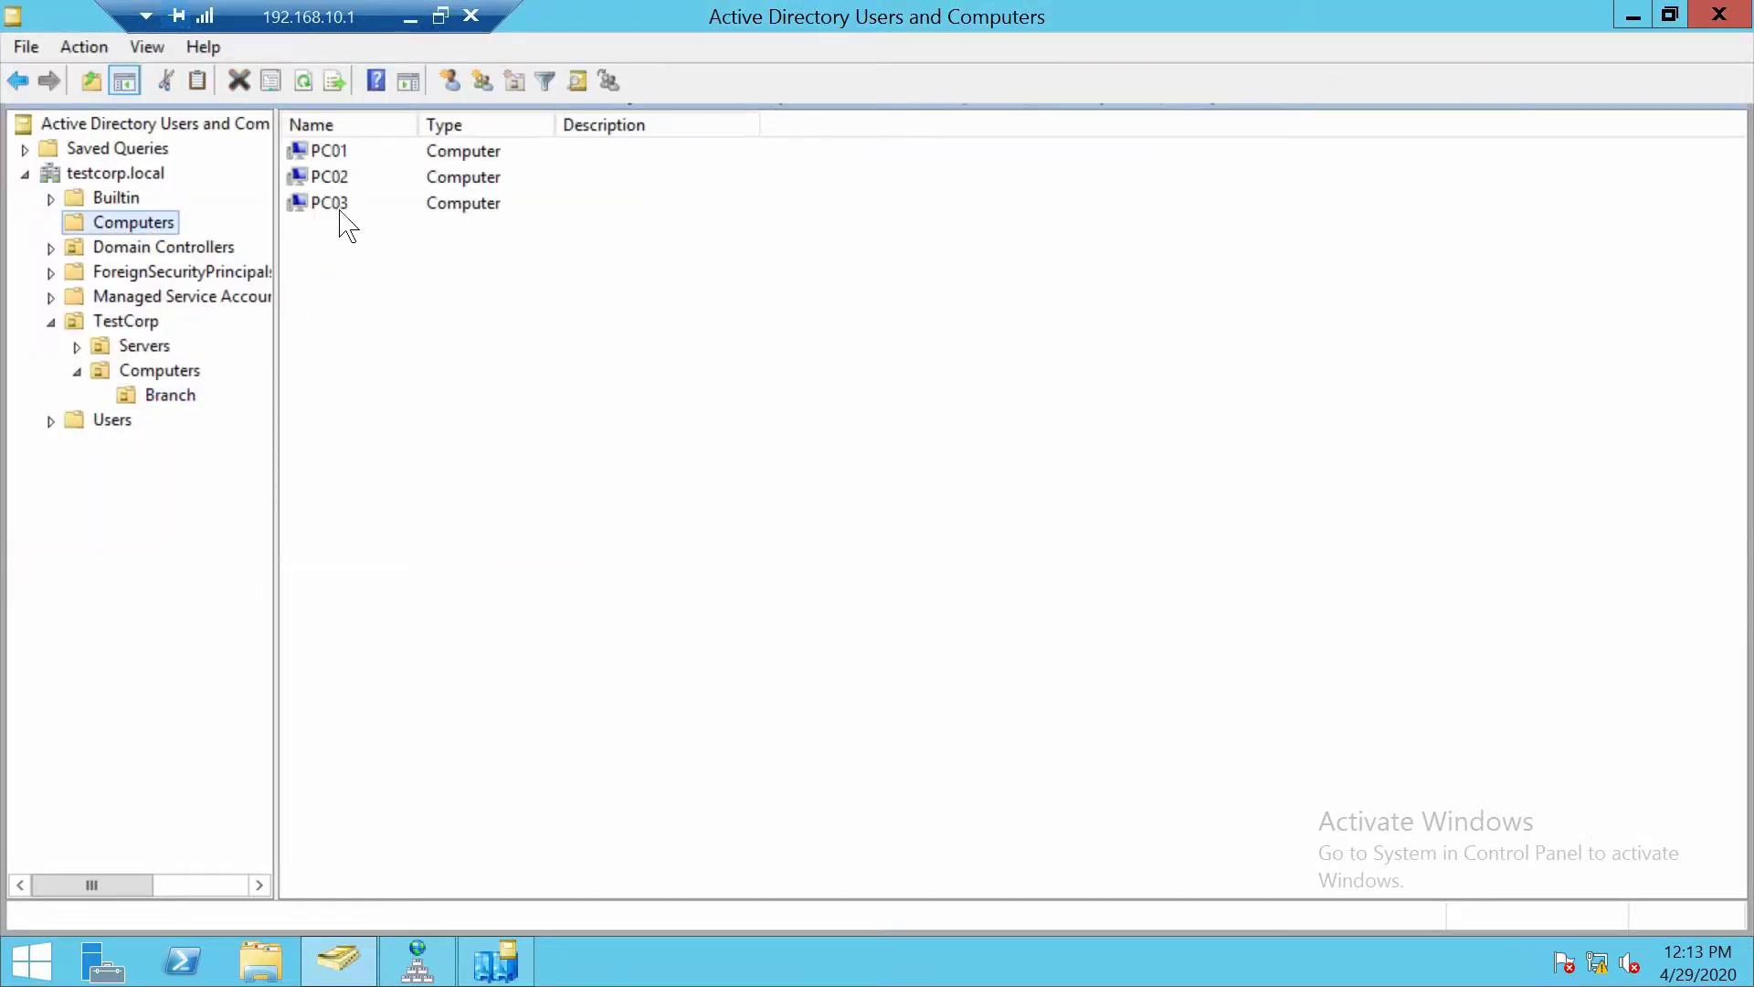
{"action": "left_click", "coordinate": [327, 151]}
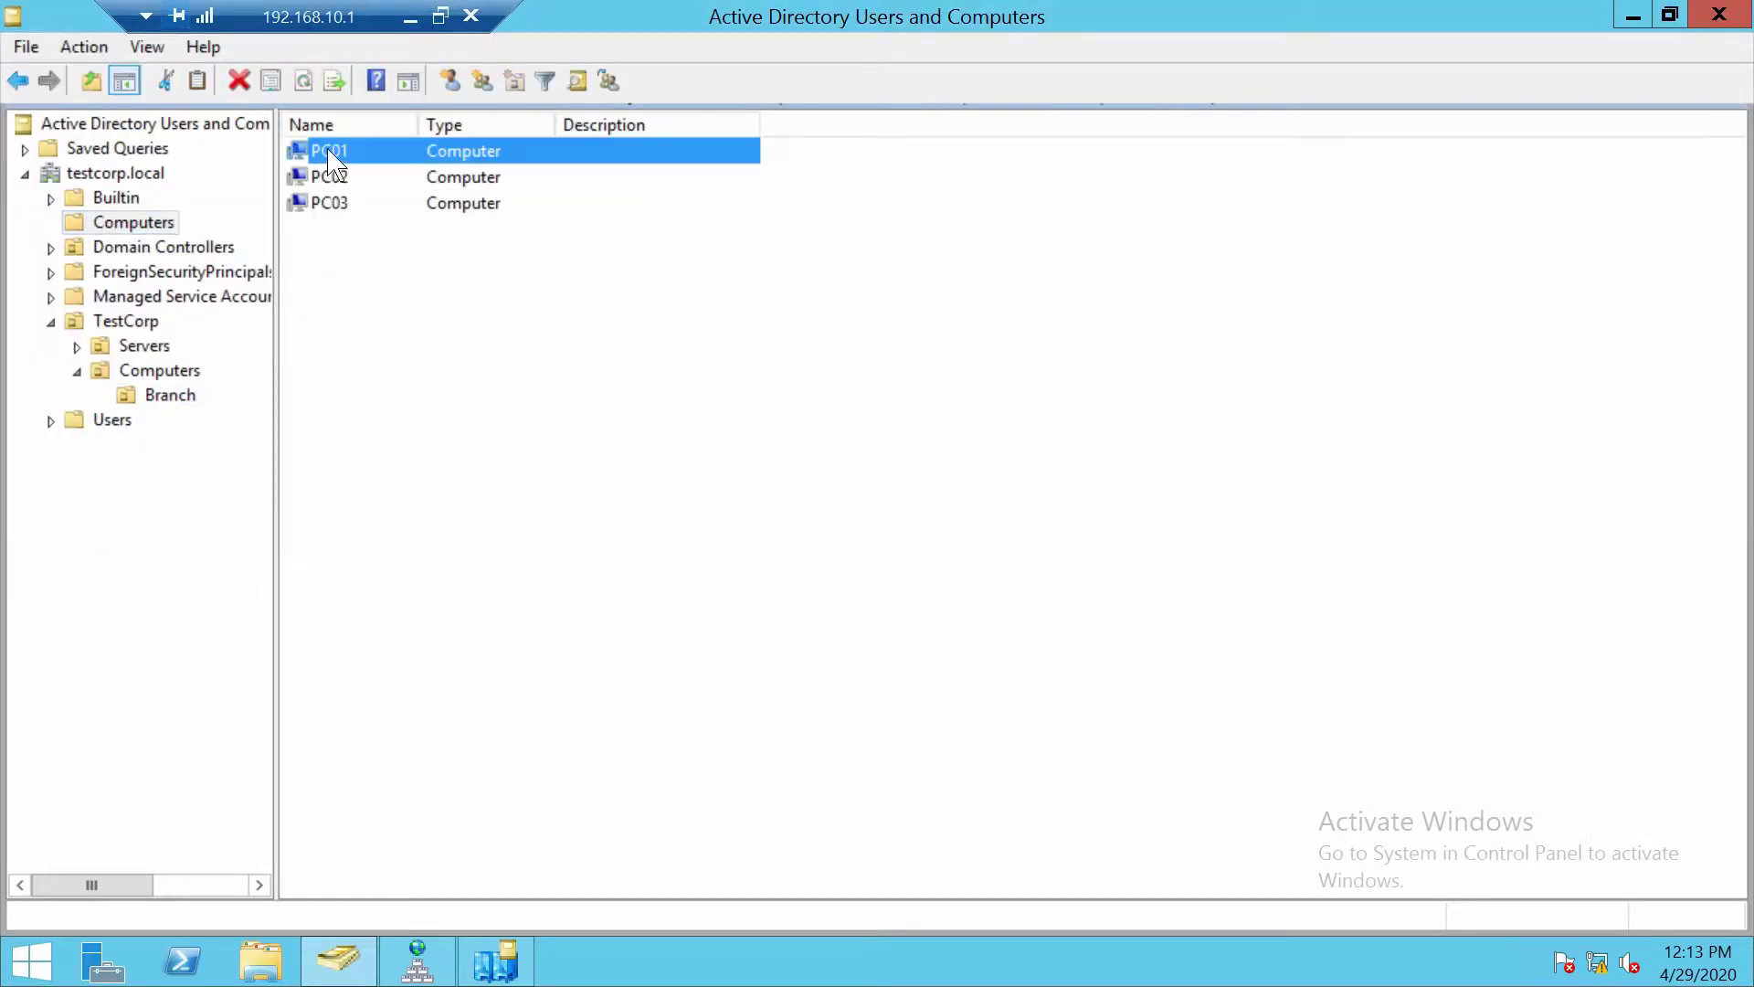
{"action": "left_click", "coordinate": [333, 213], "text": "shift"}
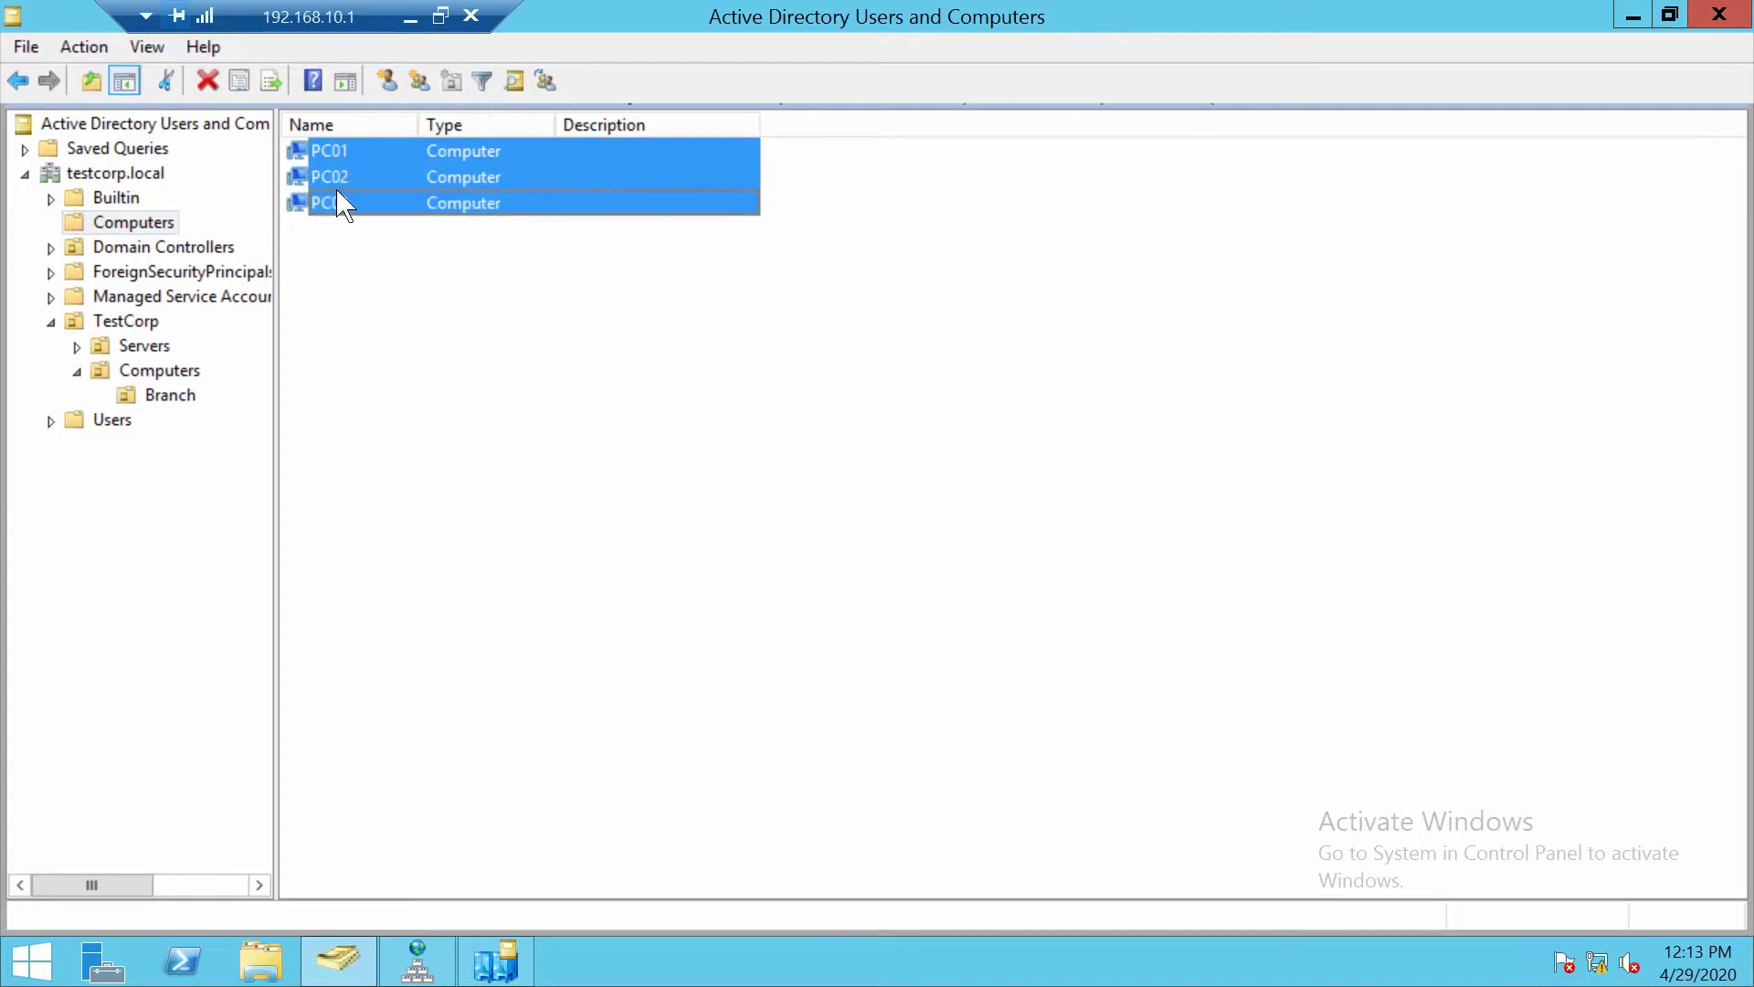
{"action": "right_click", "coordinate": [336, 190]}
{"action": "left_click", "coordinate": [410, 300]}
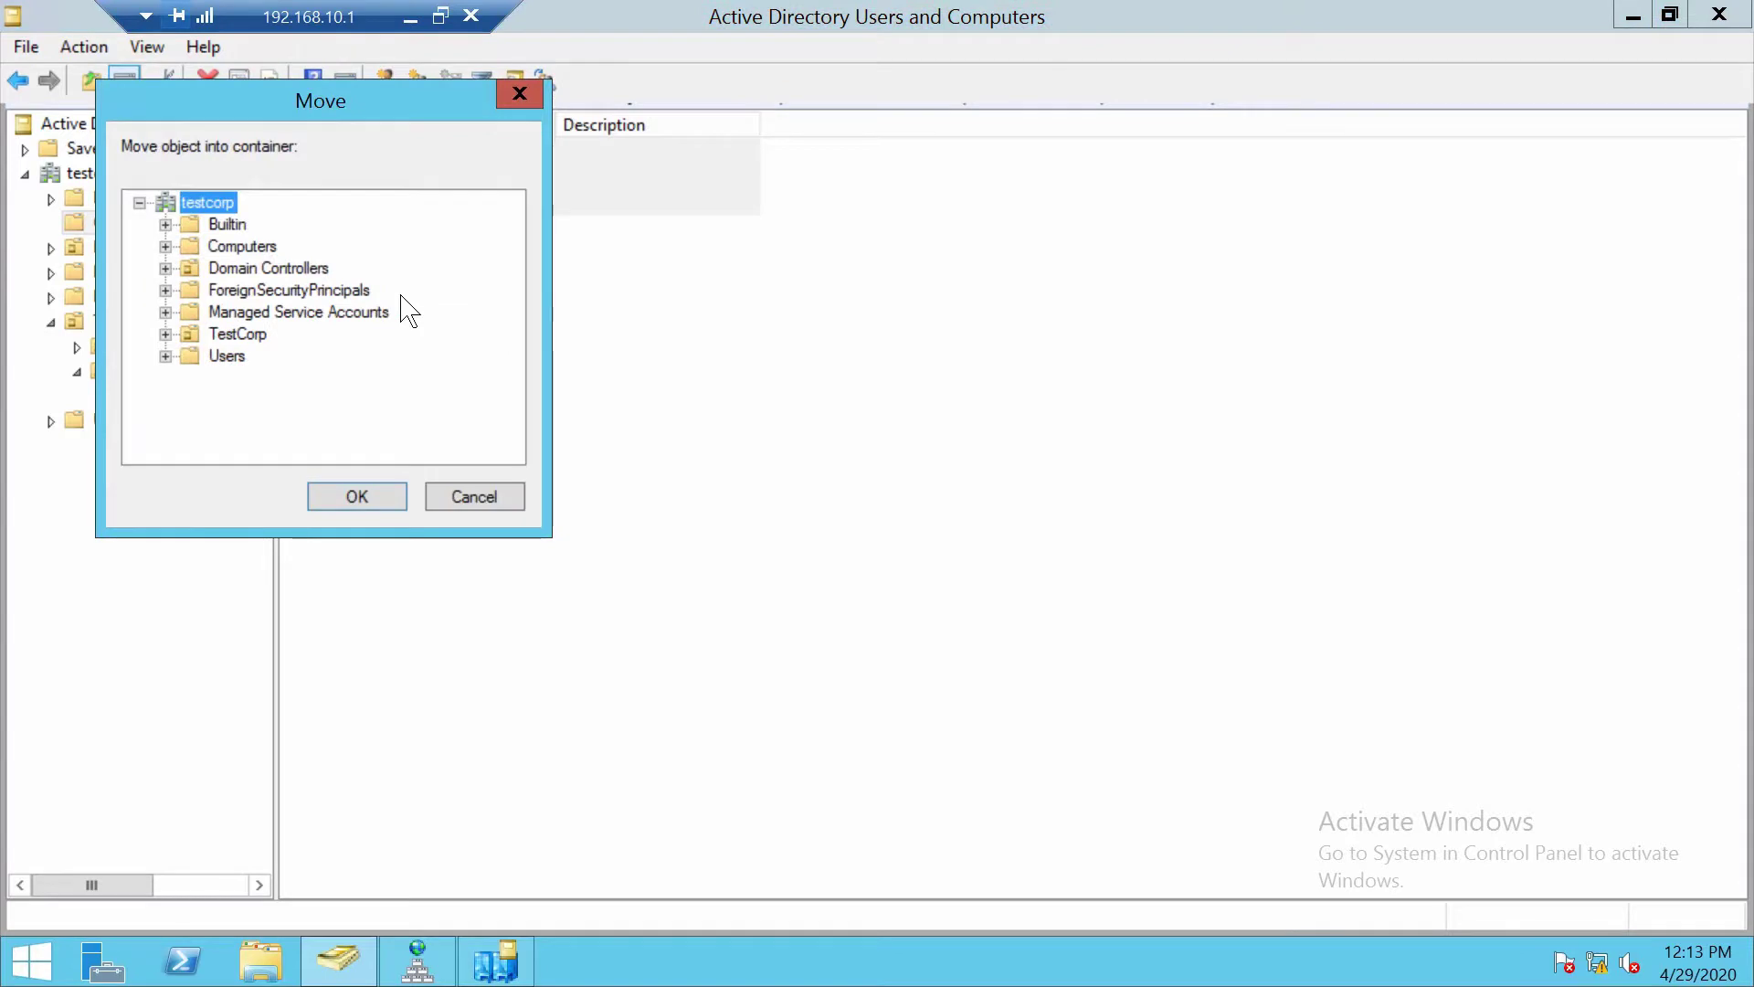
{"action": "left_click", "coordinate": [259, 336]}
{"action": "double_click", "coordinate": [259, 336]}
{"action": "double_click", "coordinate": [267, 356]}
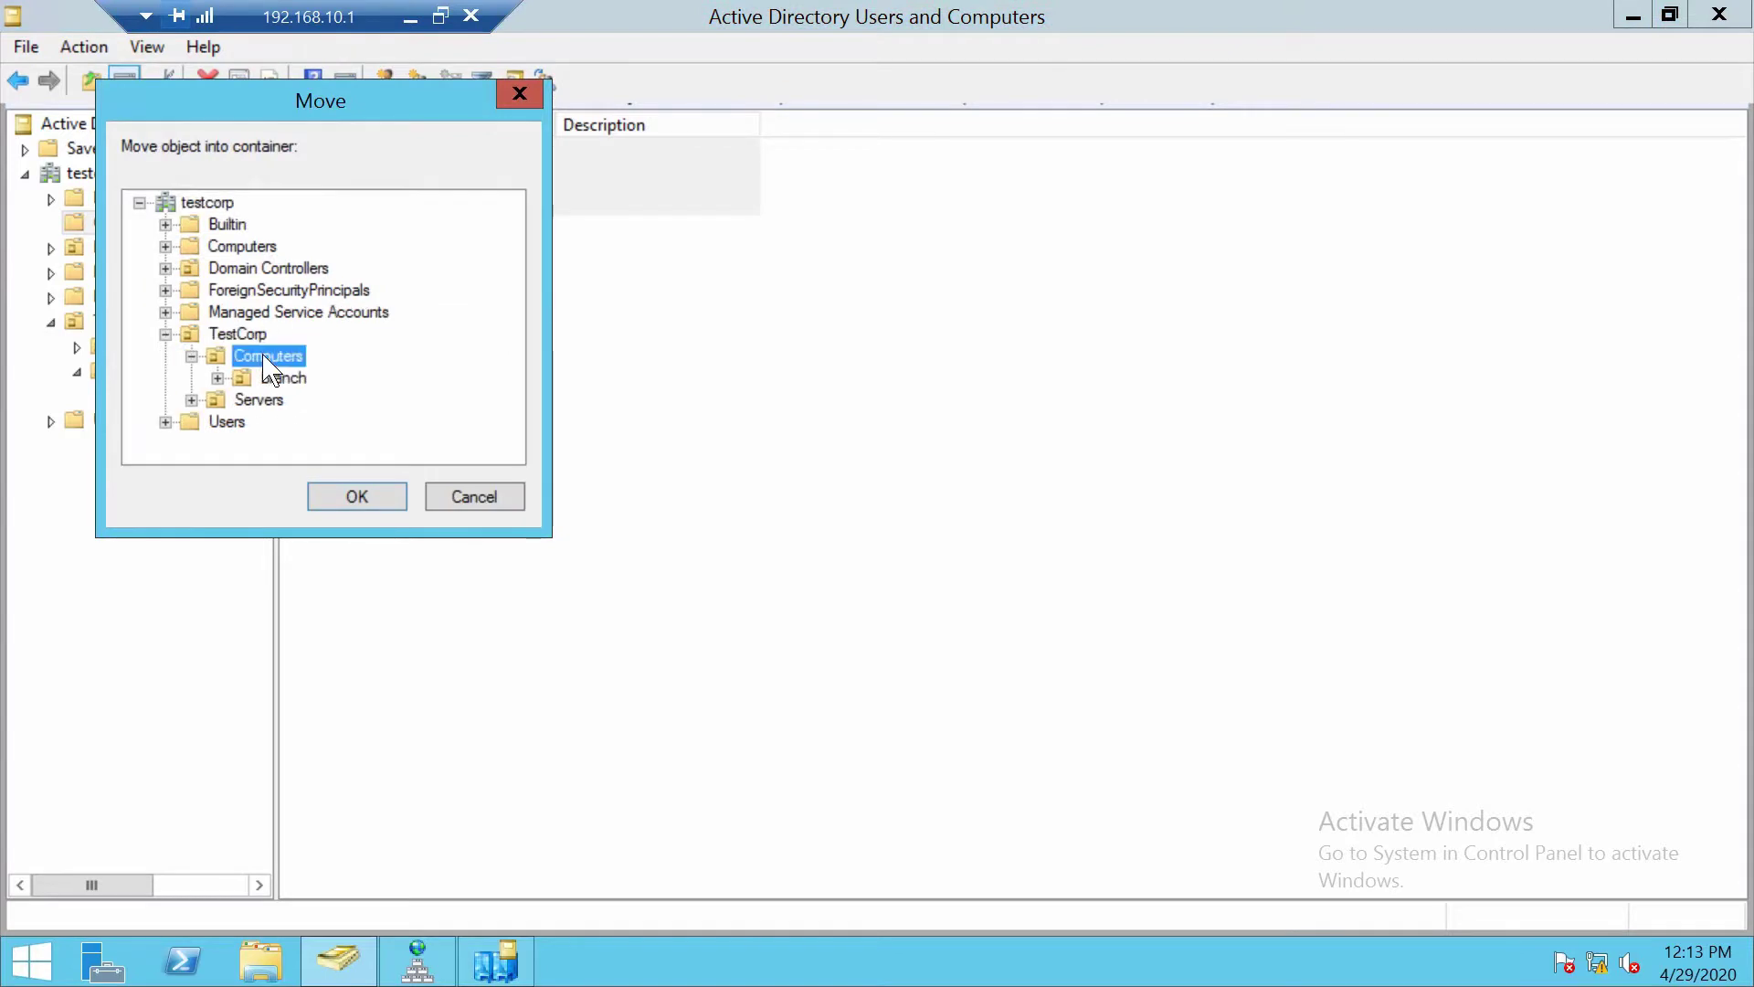
{"action": "left_click", "coordinate": [283, 378]}
{"action": "left_click", "coordinate": [354, 495]}
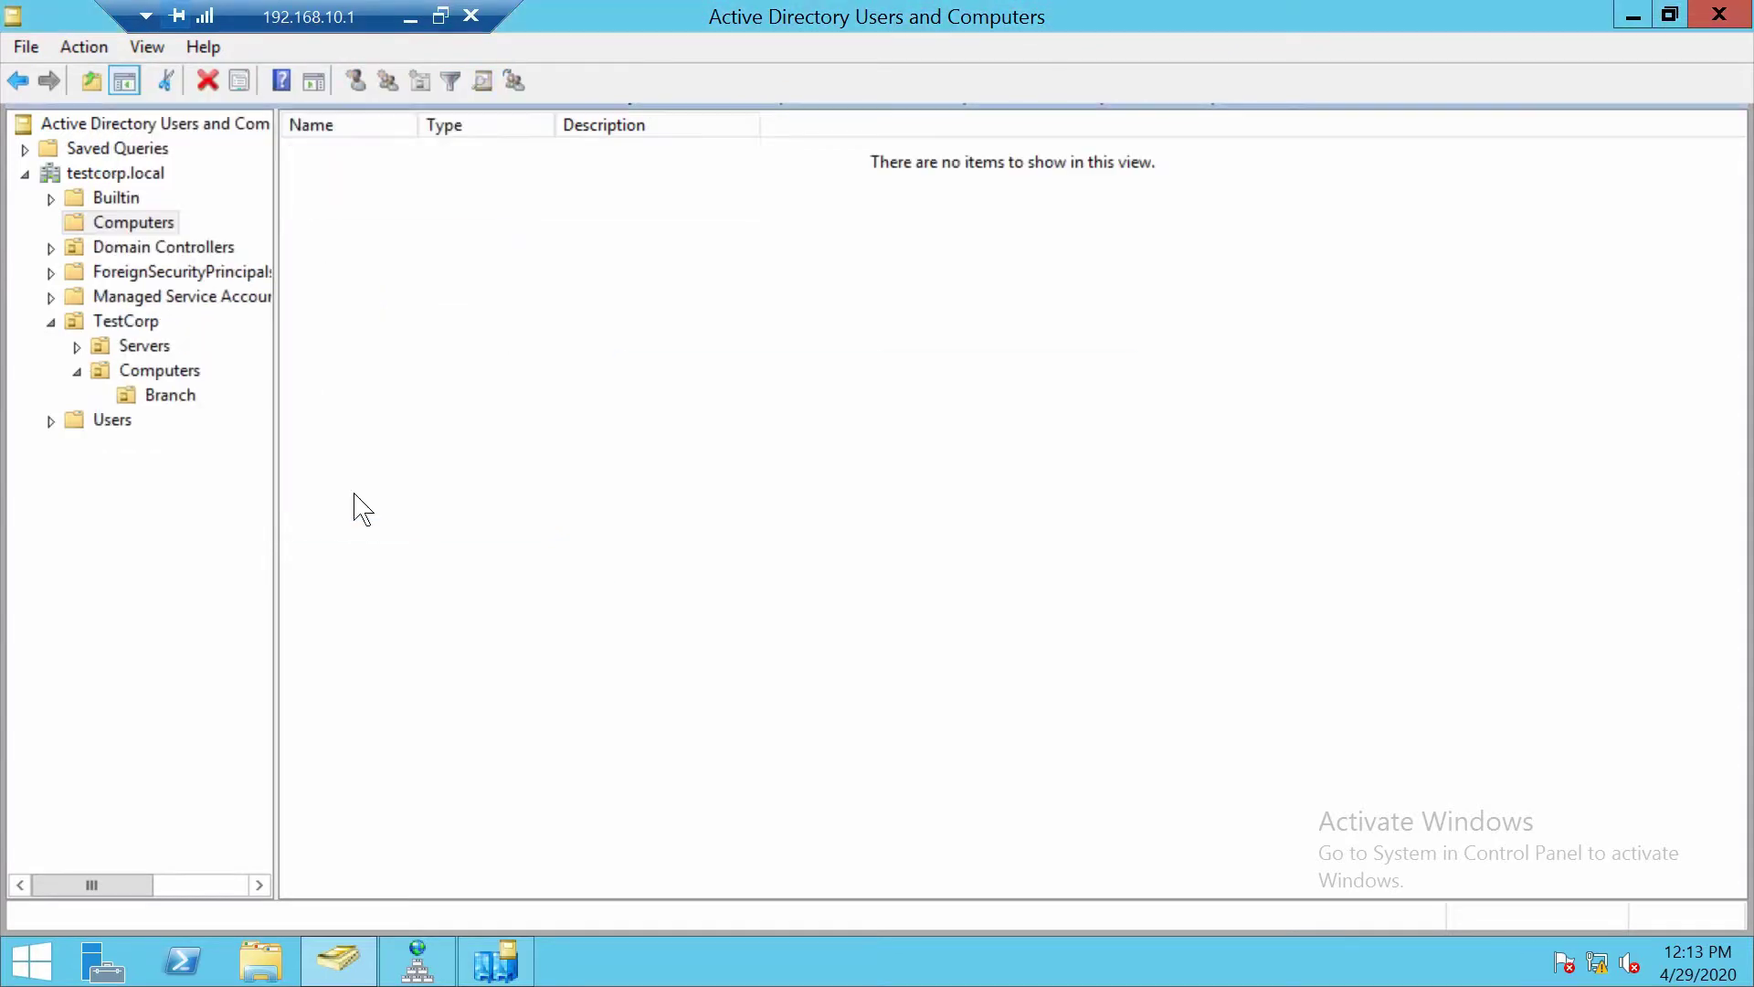